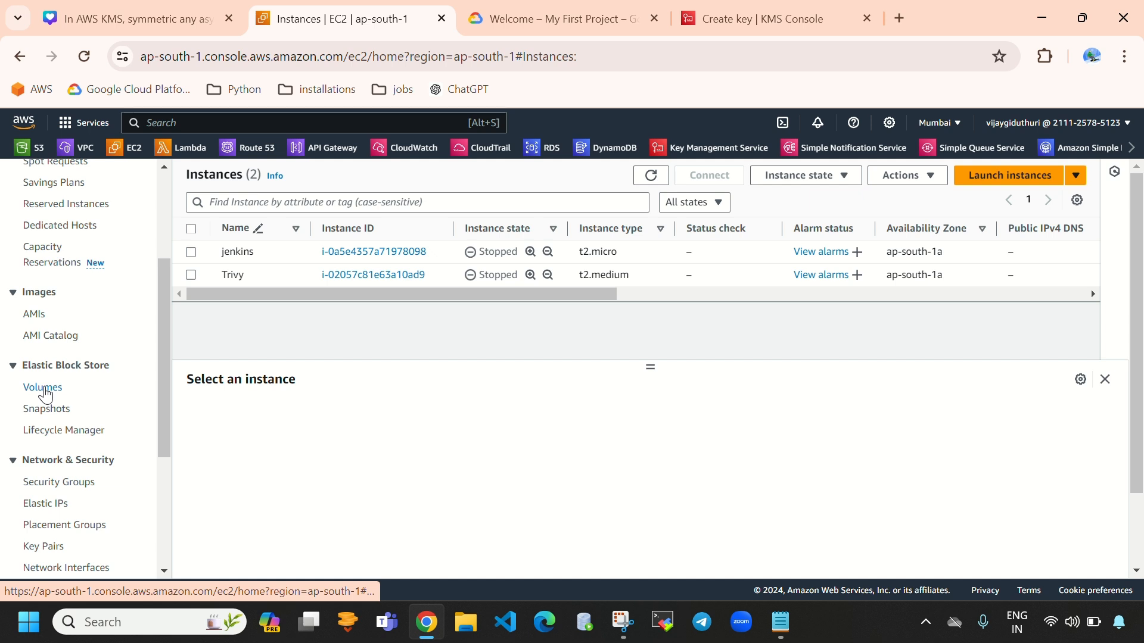
# Step: Open the EC2 Volumes page in a new browser tab and compare its volumes with the Instances list
pyautogui.rightClick(46, 394)
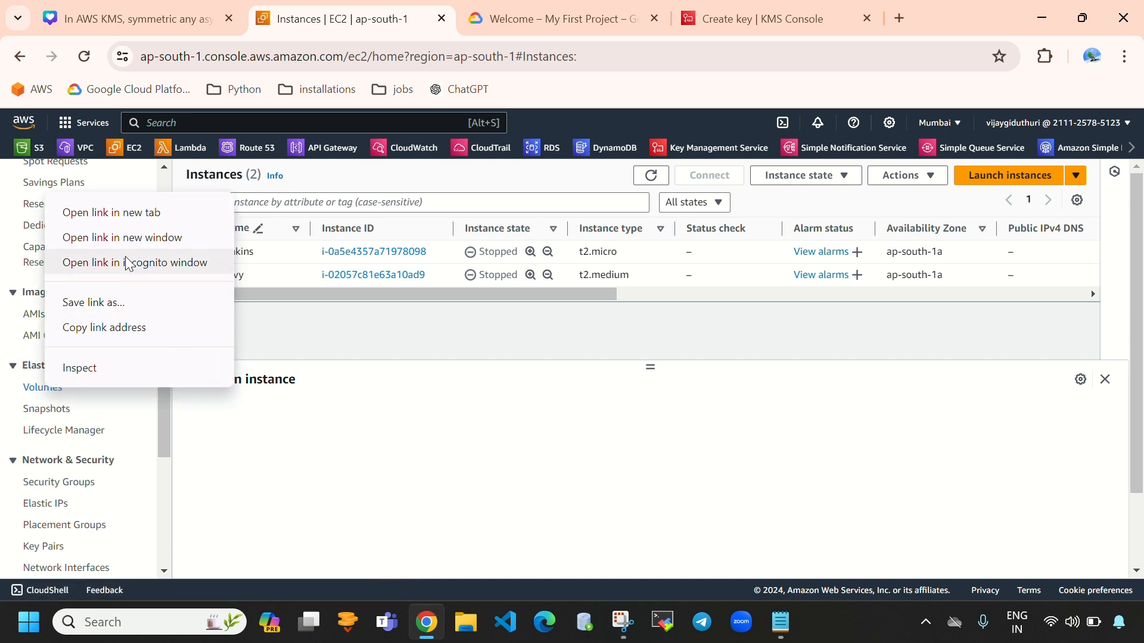
pyautogui.click(119, 215)
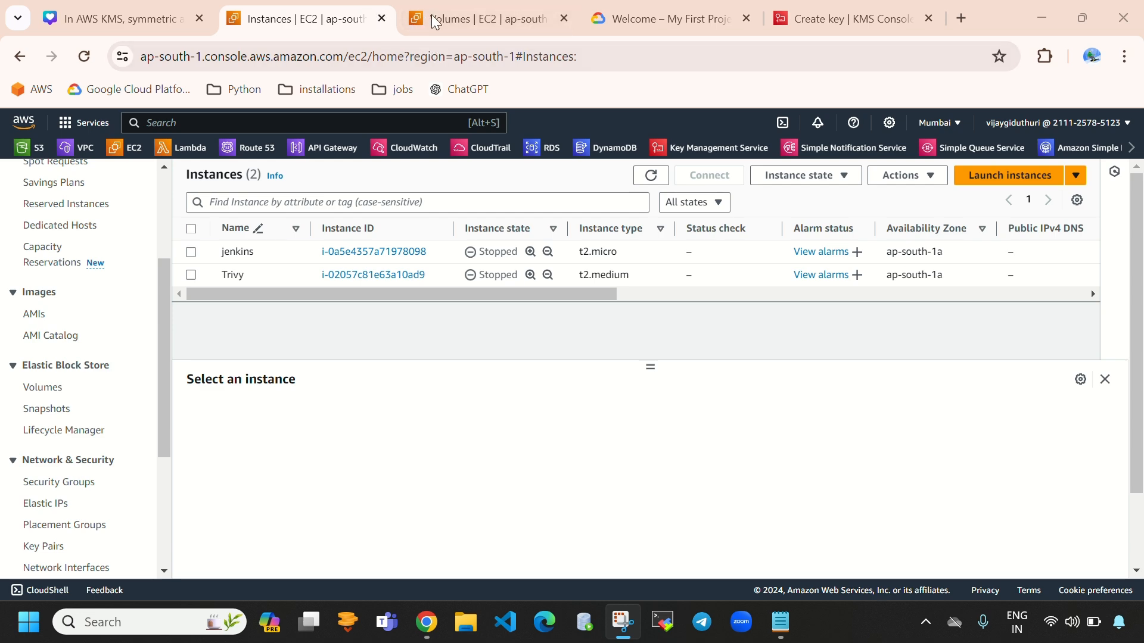
pyautogui.click(1075, 21)
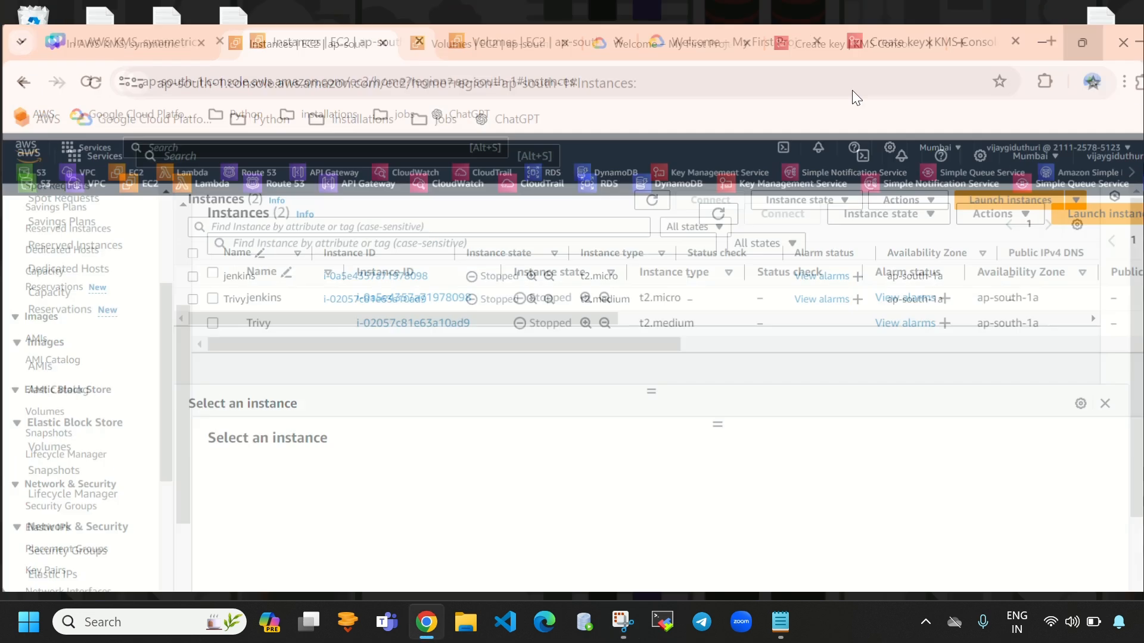
pyautogui.click(477, 77)
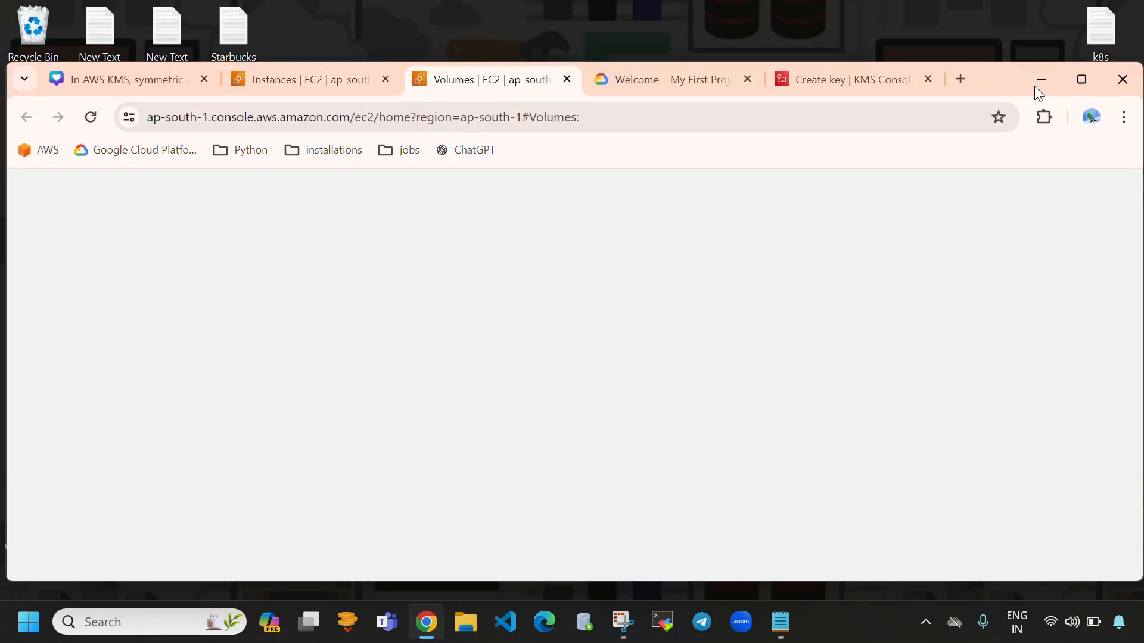
pyautogui.click(1081, 78)
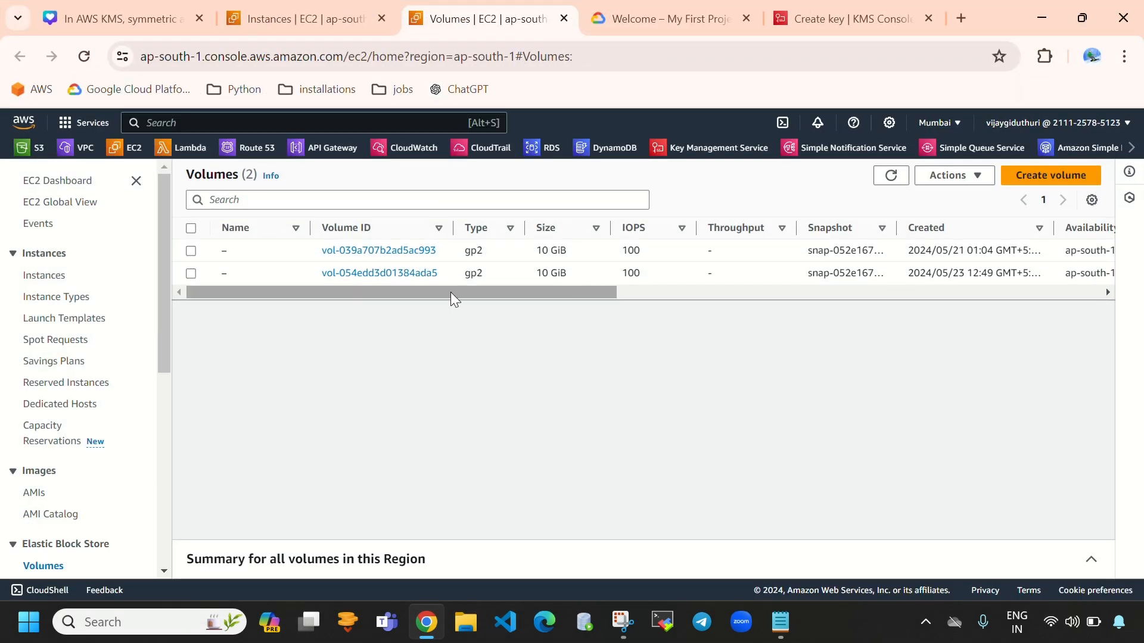
pyautogui.click(270, 15)
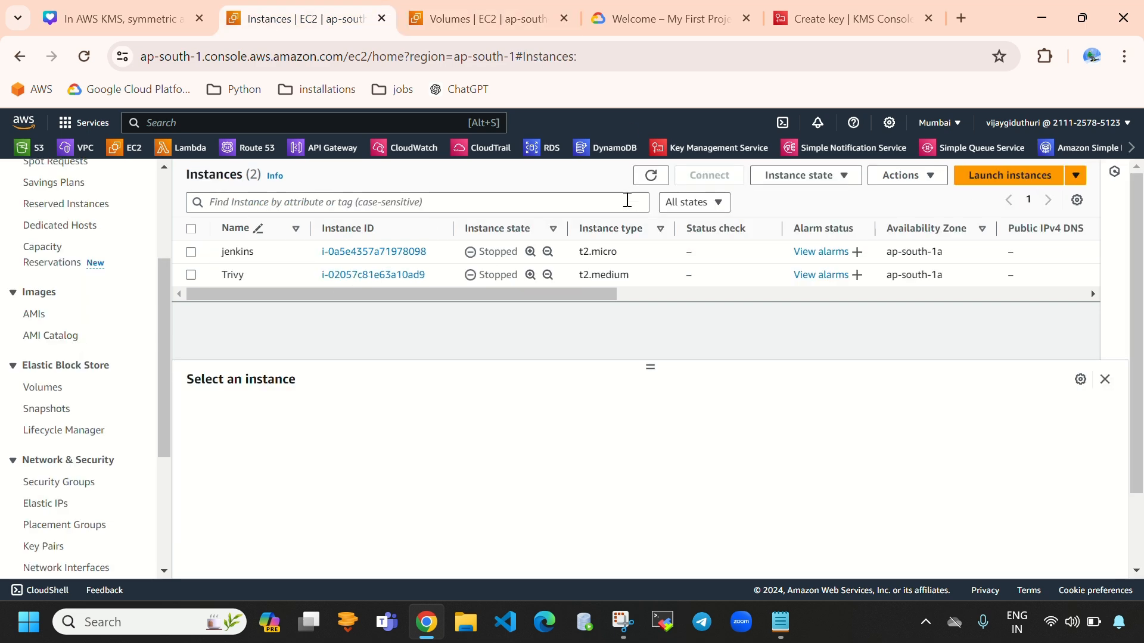
pyautogui.click(417, 24)
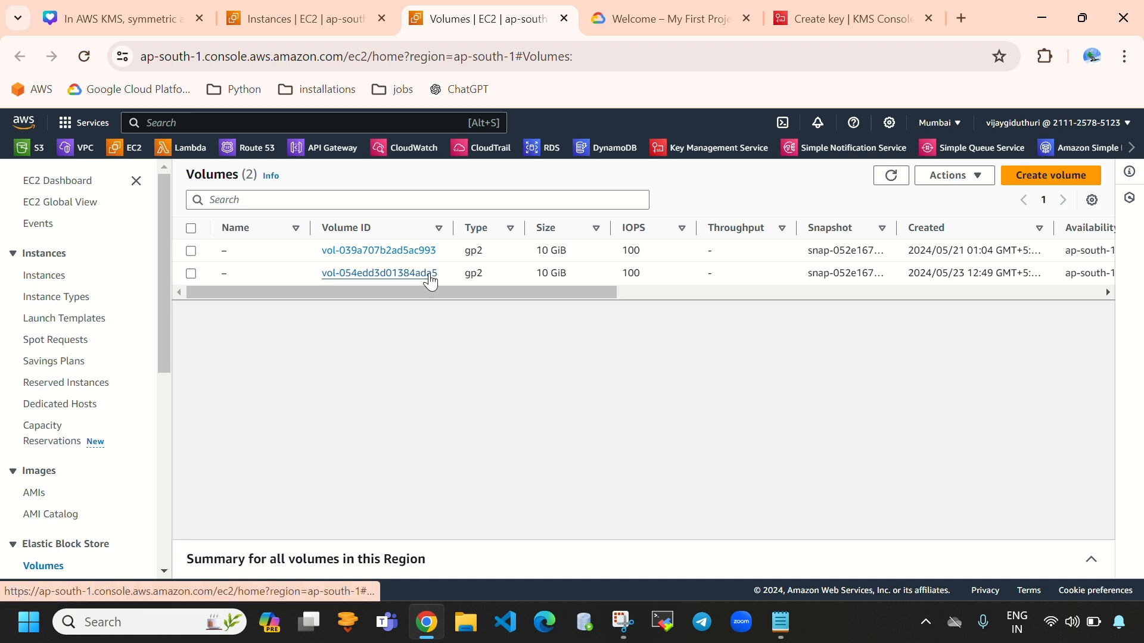
pyautogui.click(305, 19)
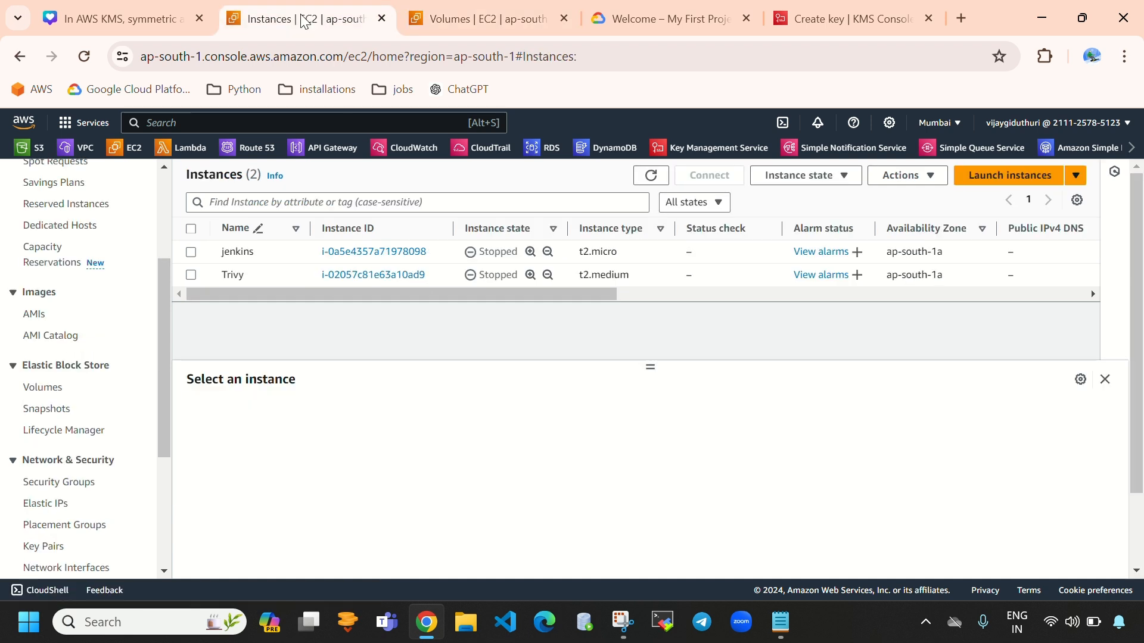
# Step: Start launching a new EC2 instance and expand the advanced storage details of its root volume
pyautogui.click(1009, 176)
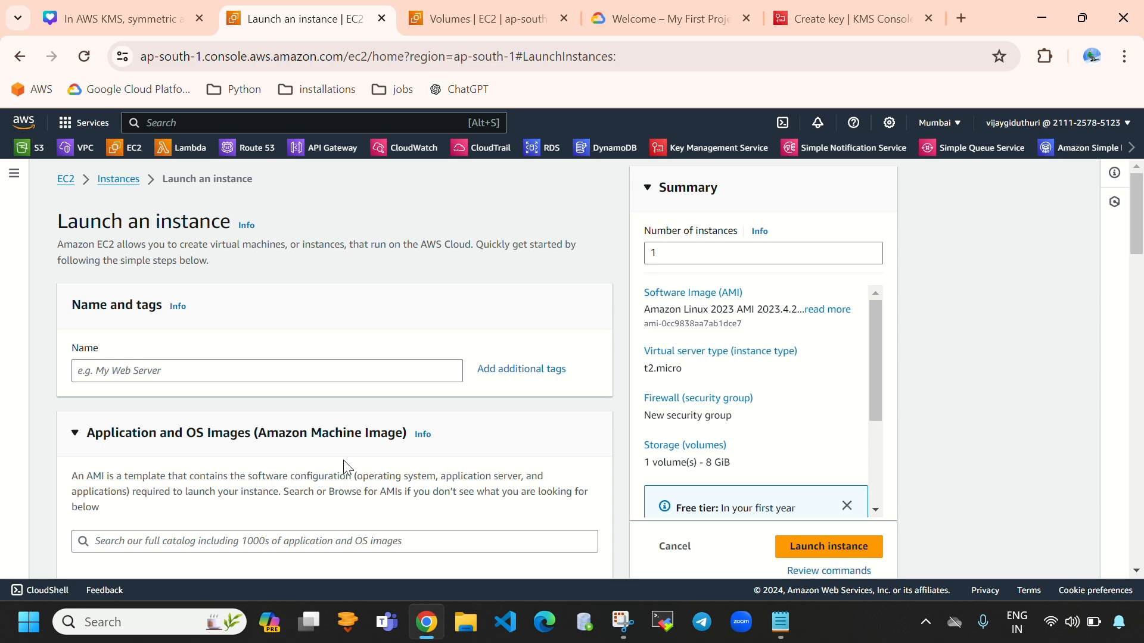
pyautogui.scroll(-18, 223, 411)
pyautogui.scroll(-1, 224, 417)
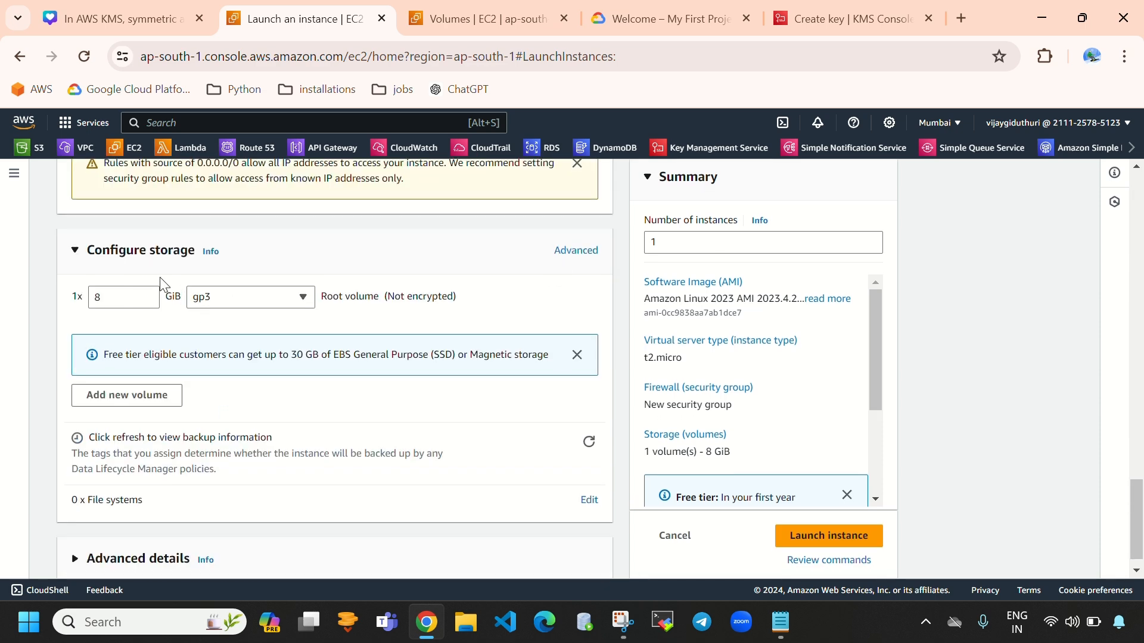
pyautogui.click(567, 253)
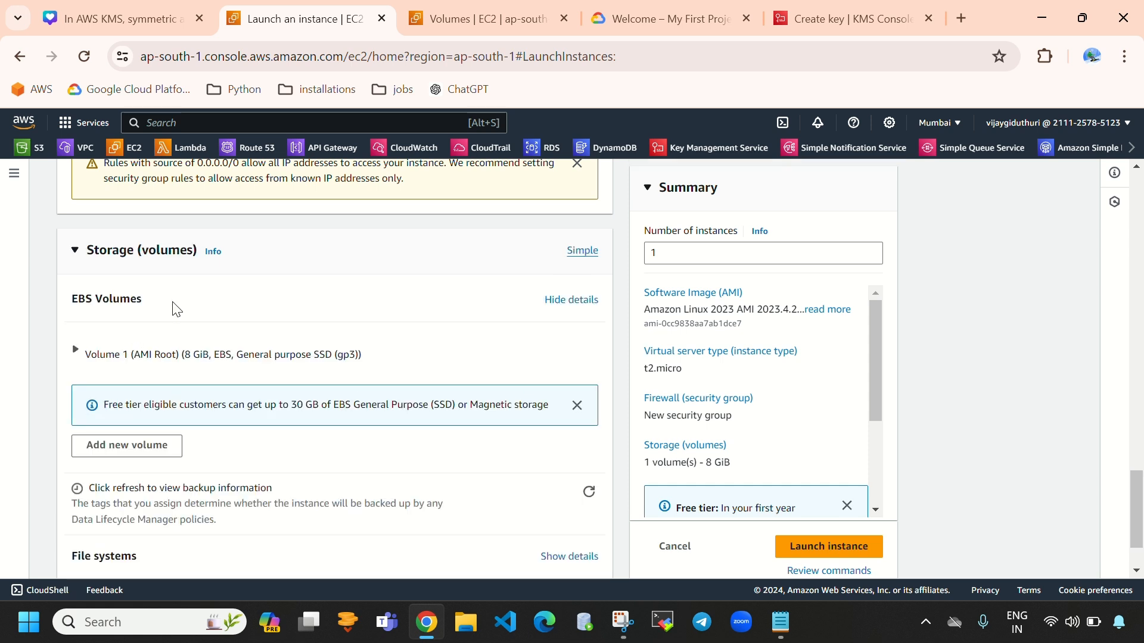
pyautogui.moveTo(177, 308); pyautogui.dragTo(66, 293)
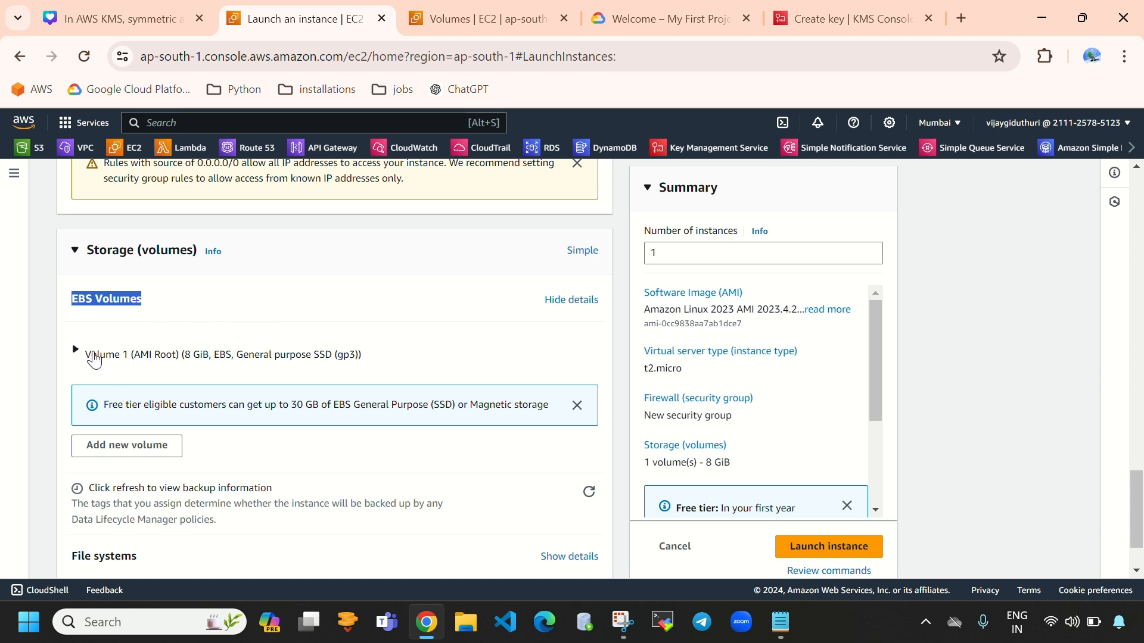
pyautogui.click(286, 354)
pyautogui.scroll(-1, 311, 427)
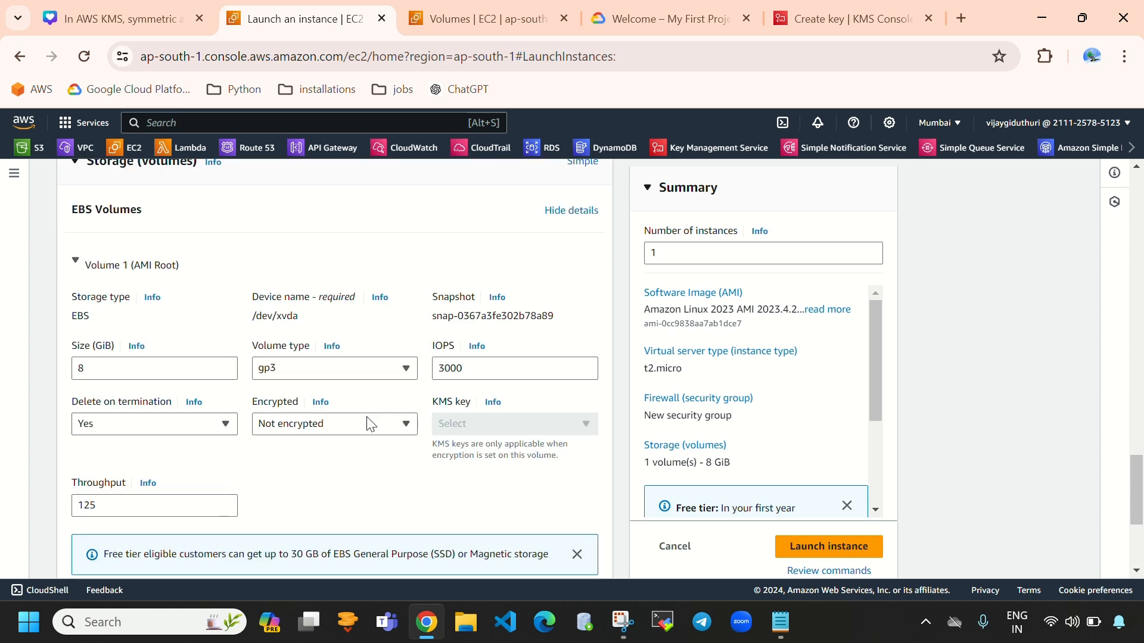
pyautogui.doubleClick(110, 368)
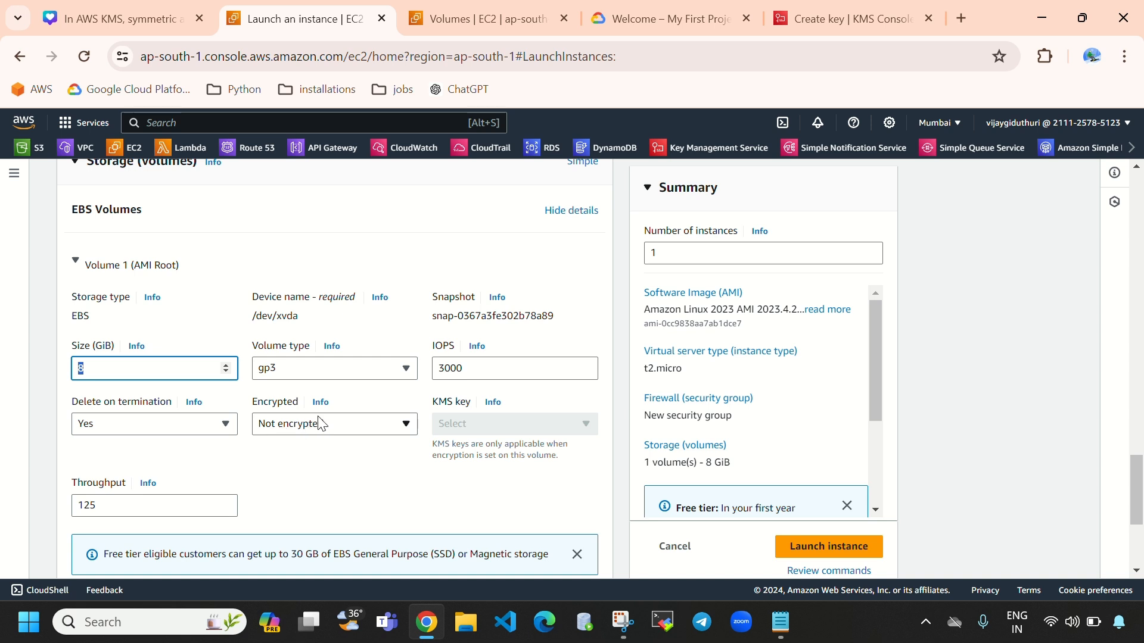
# Step: Set the root volume's encryption to Encrypted and list the available KMS keys
pyautogui.click(325, 431)
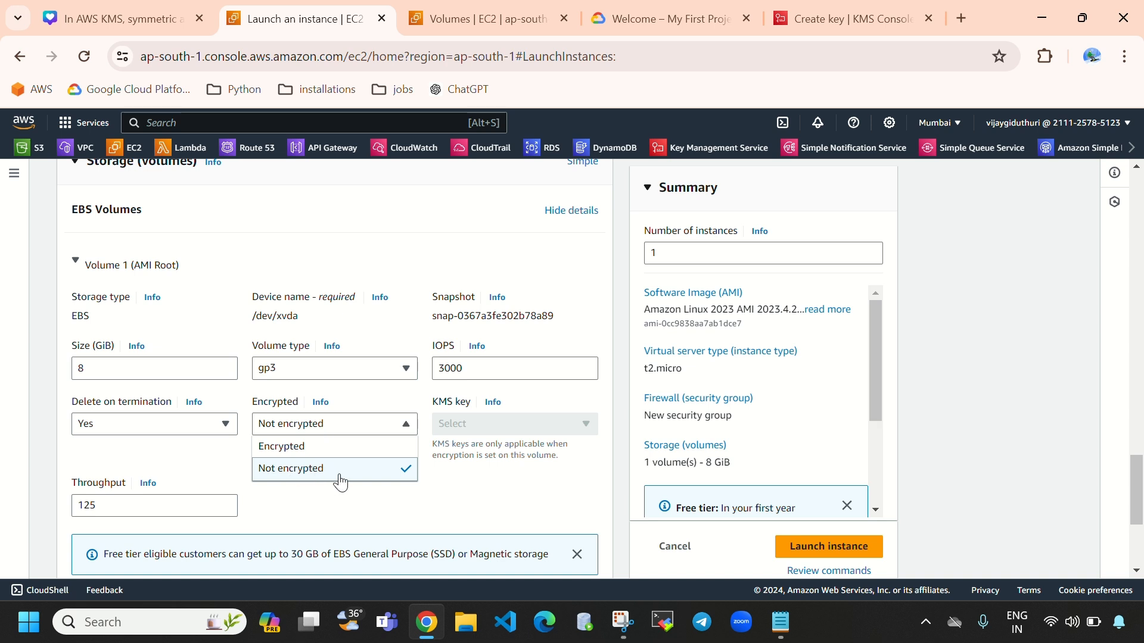
pyautogui.click(304, 453)
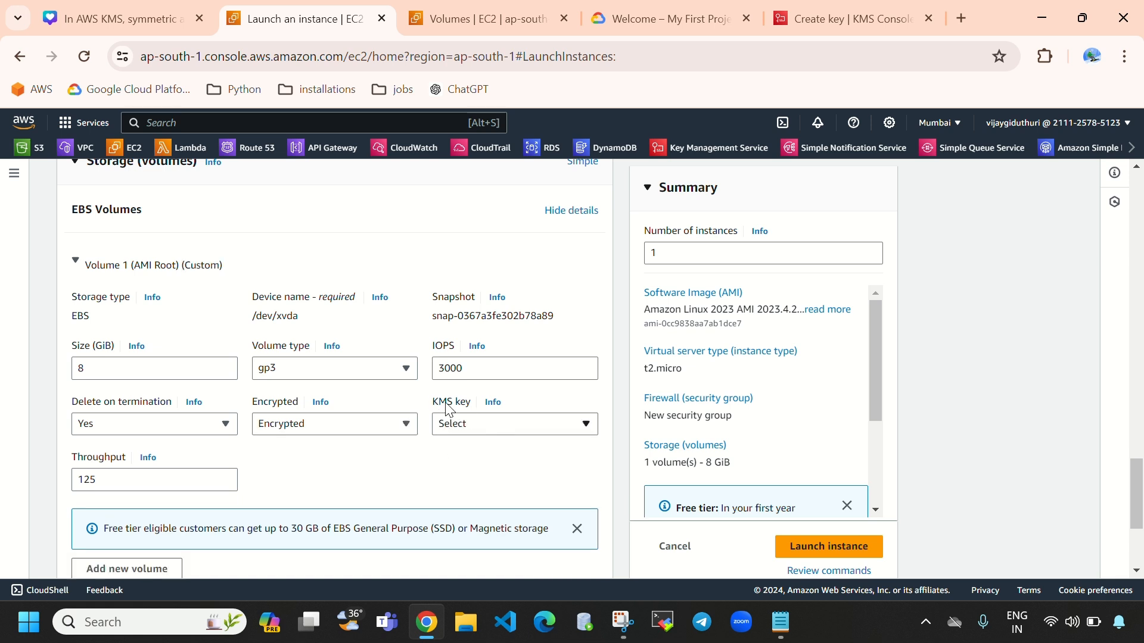
pyautogui.click(476, 430)
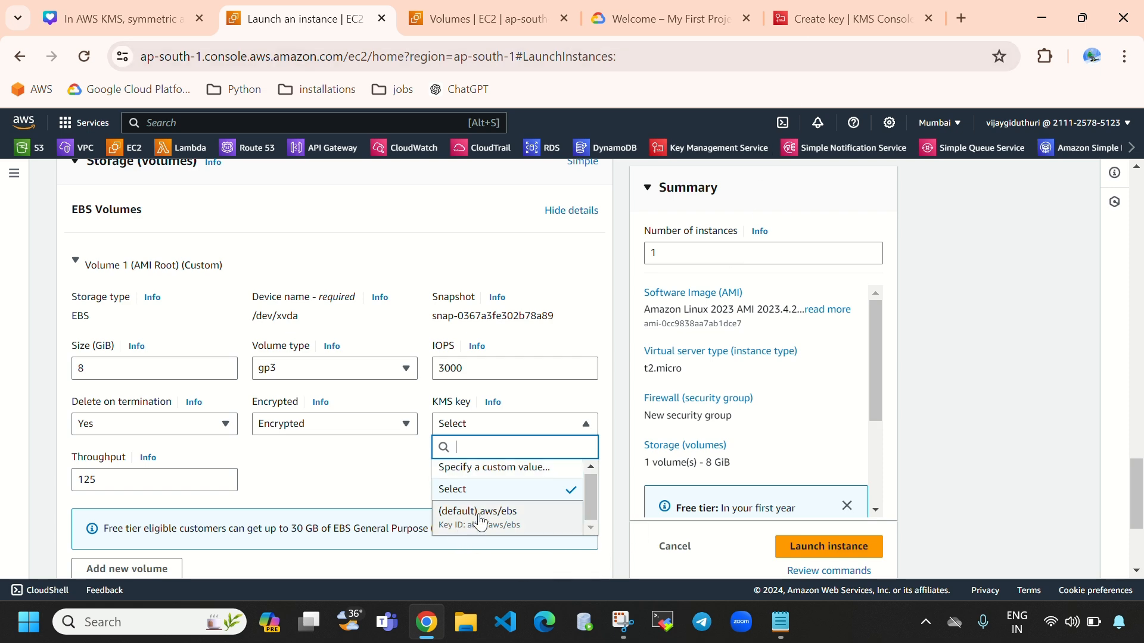
# Step: Leave the key creation form in the KMS console and view the AWS managed keys
pyautogui.click(817, 19)
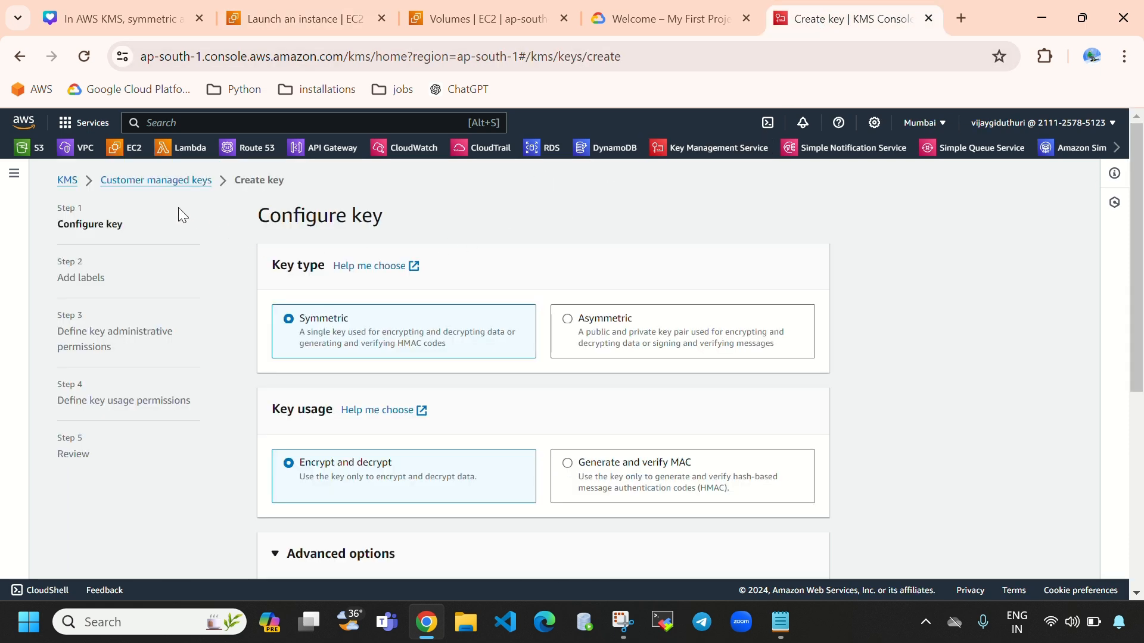
pyautogui.click(66, 181)
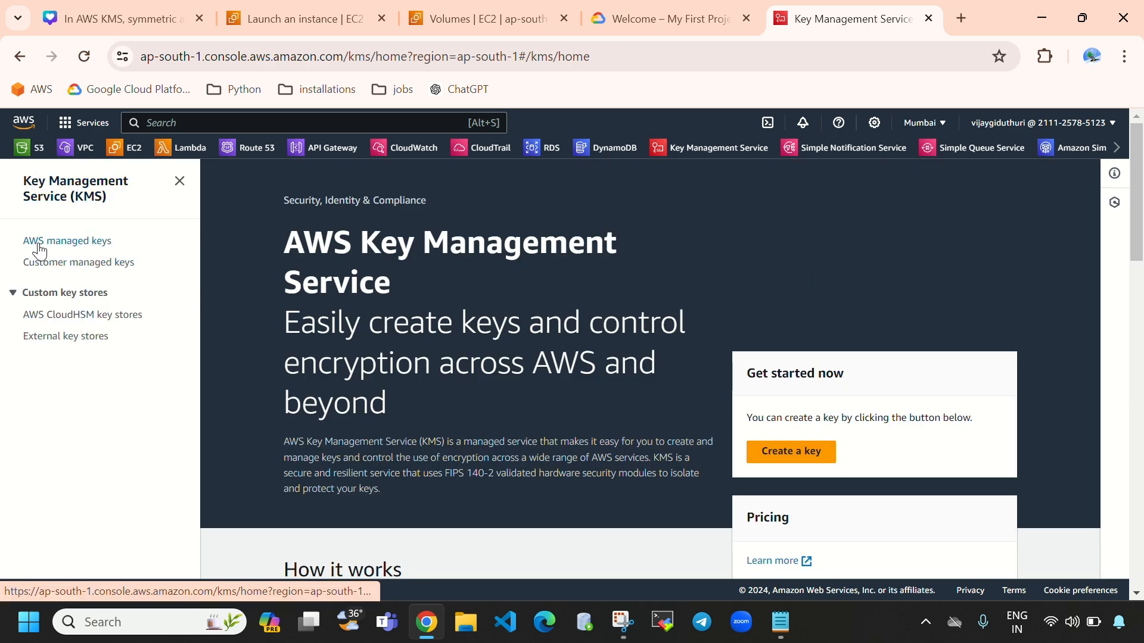
pyautogui.click(83, 242)
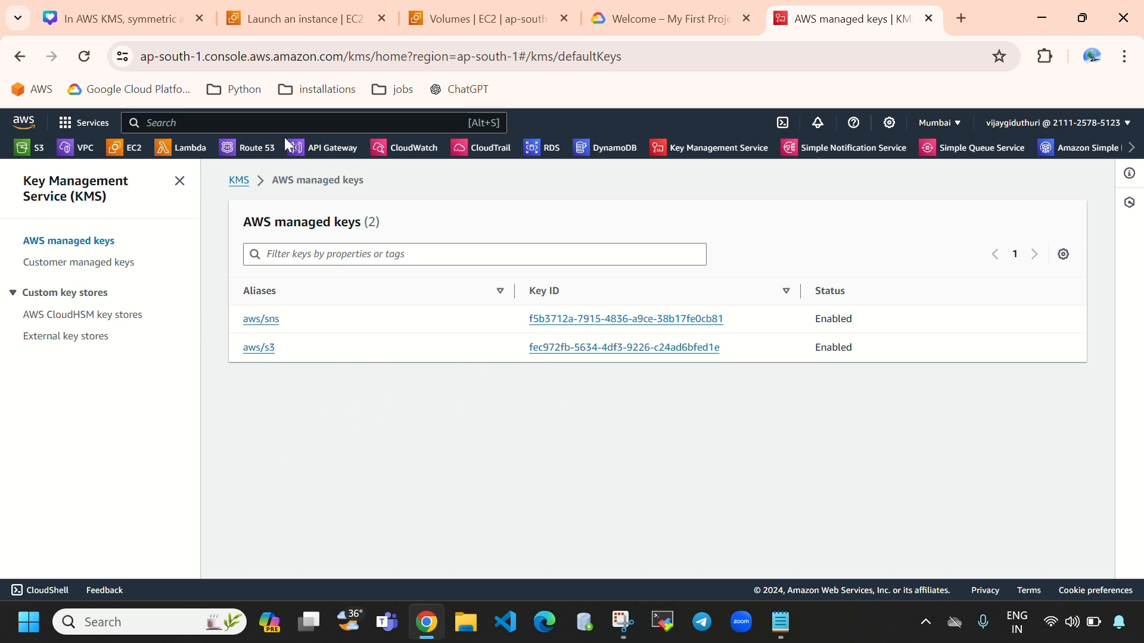
# Step: Review the root volume's KMS key choices in the launch form and return to the Instances list without launching
pyautogui.click(284, 18)
pyautogui.click(517, 428)
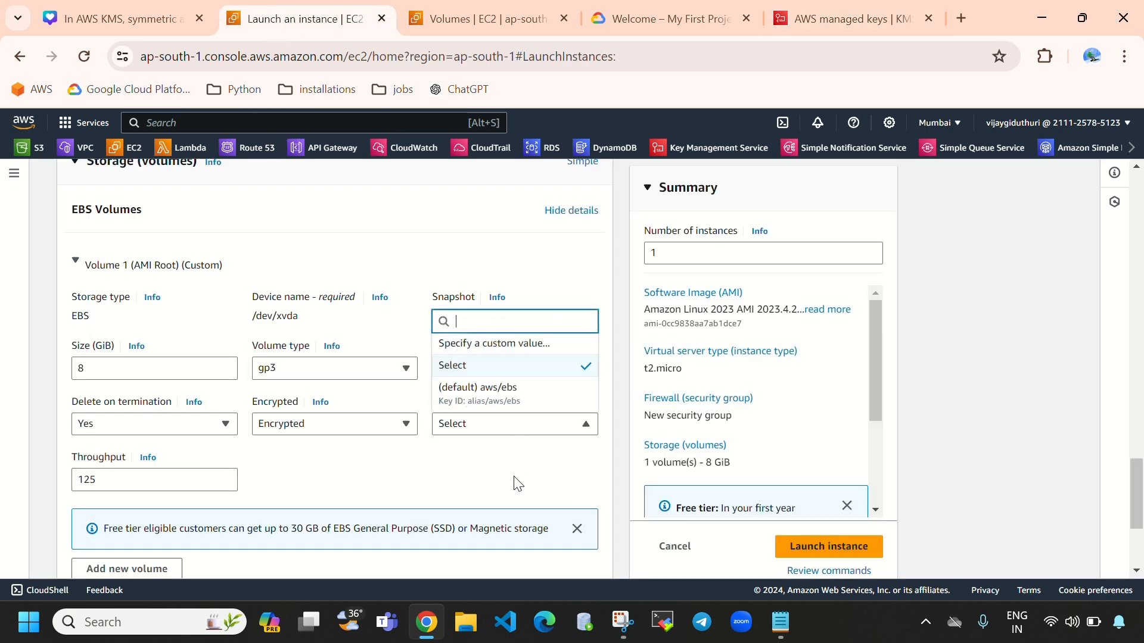
pyautogui.click(479, 395)
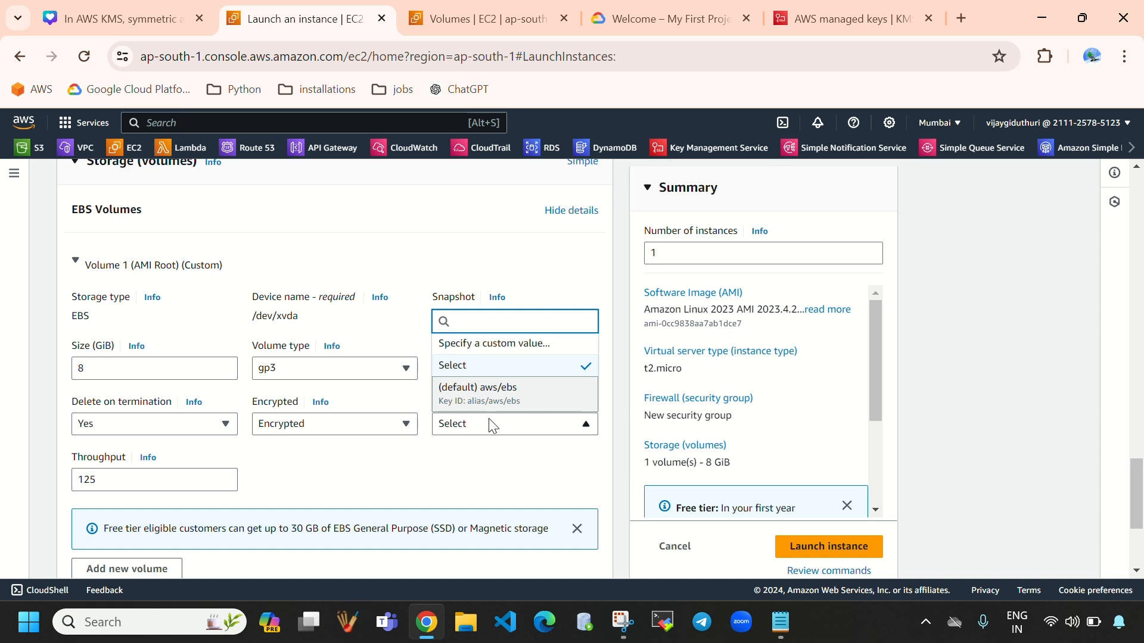
pyautogui.scroll(15, 210, 390)
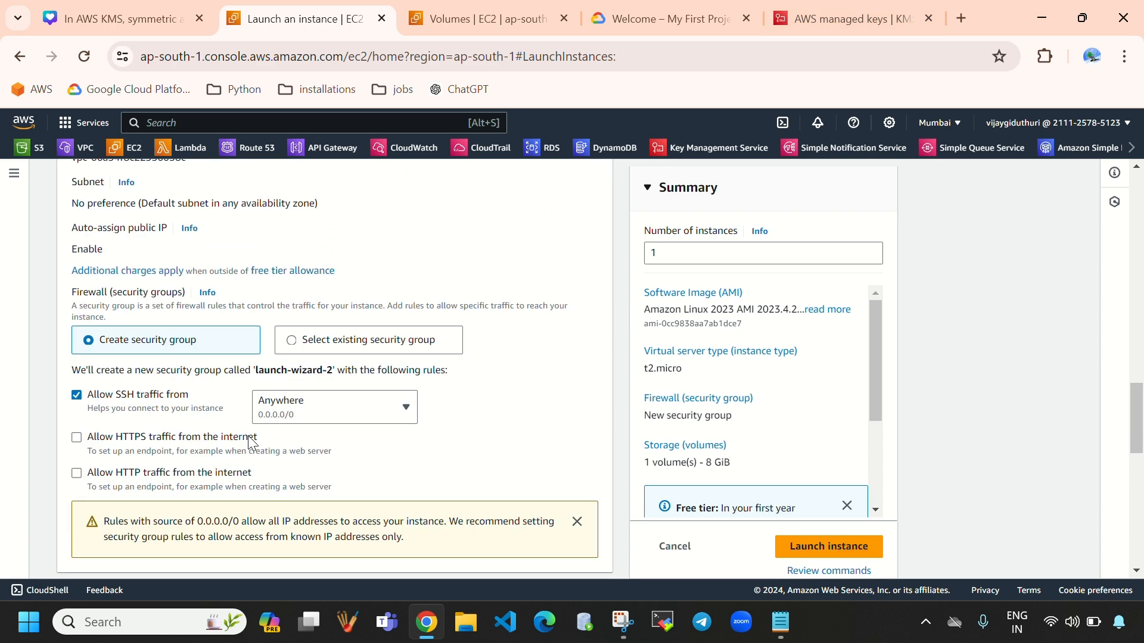
pyautogui.scroll(5, 268, 351)
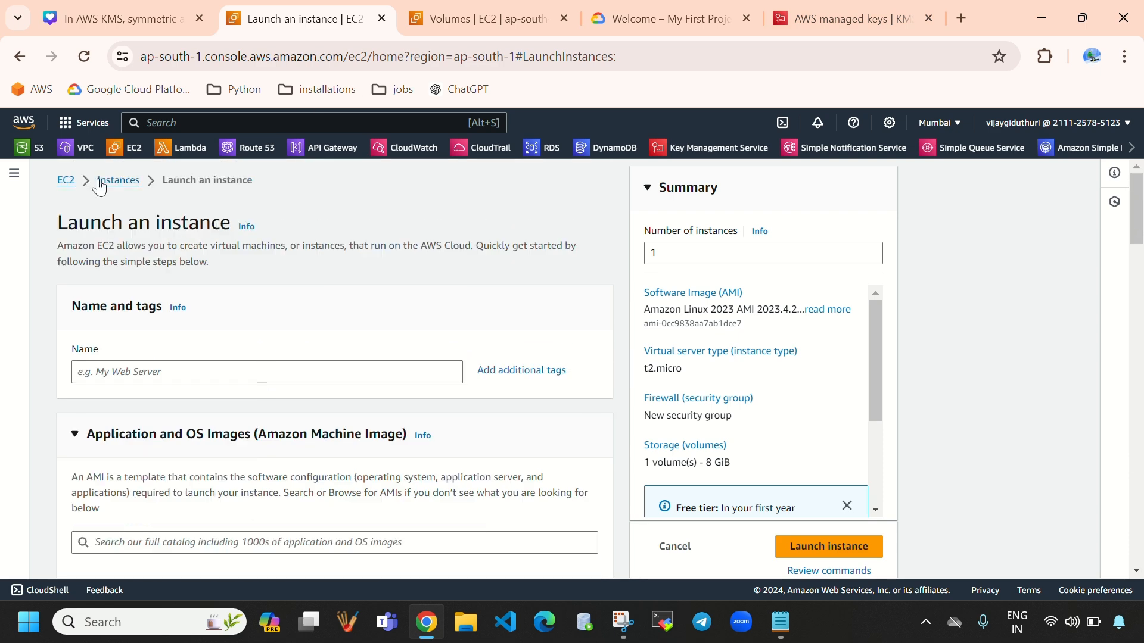
pyautogui.click(104, 182)
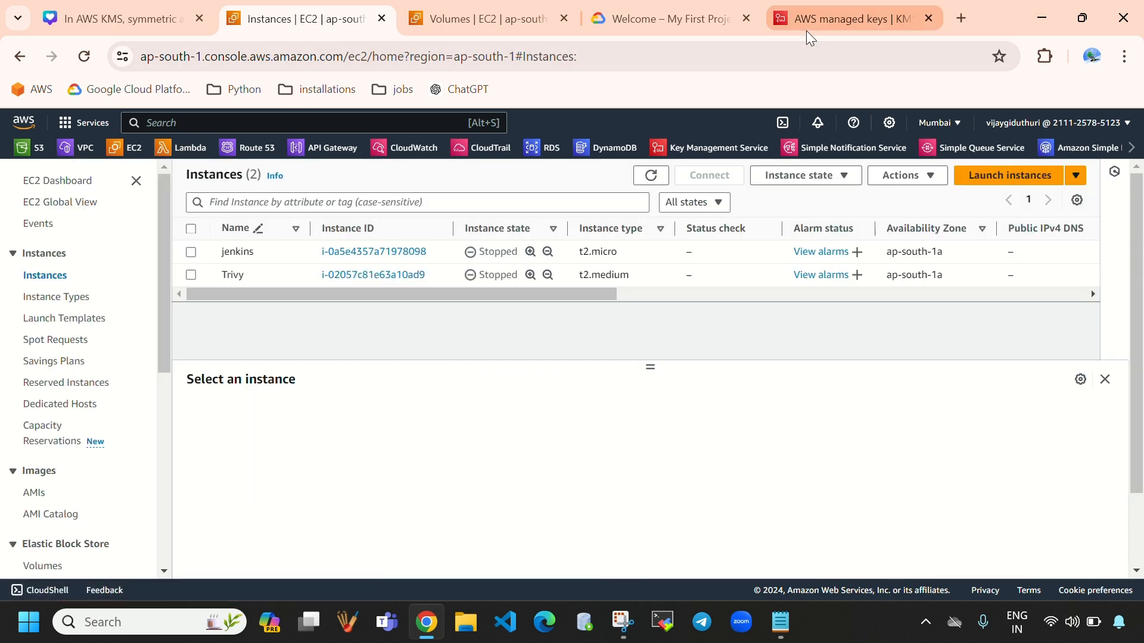
# Step: Start creating a customer managed key in KMS and expand its advanced options
pyautogui.moveTo(806, 30)
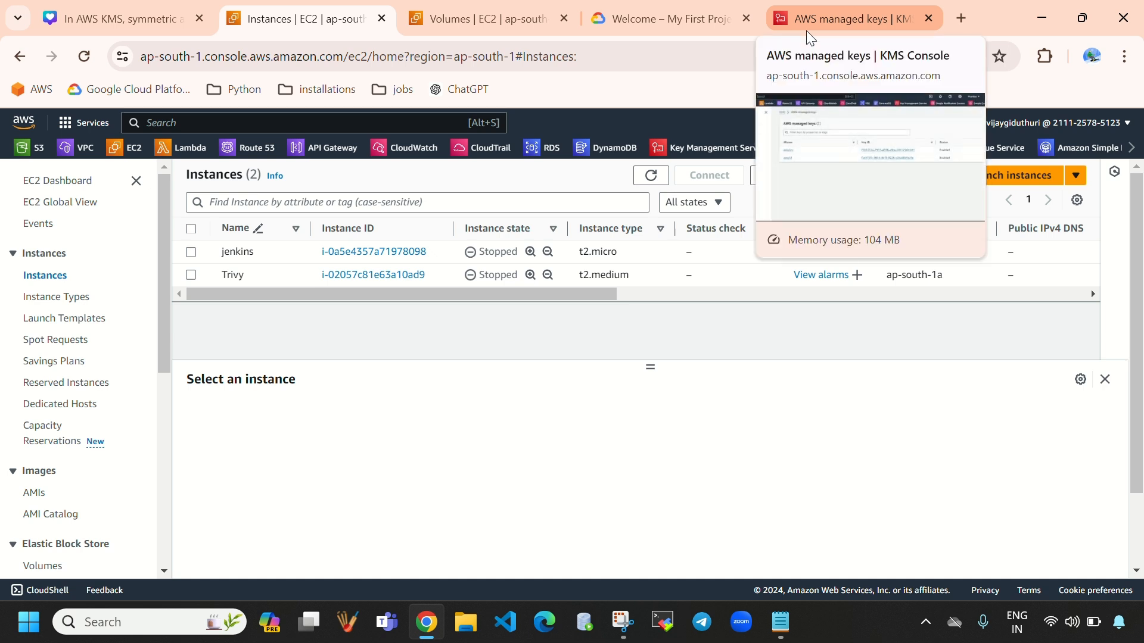
pyautogui.click(806, 30)
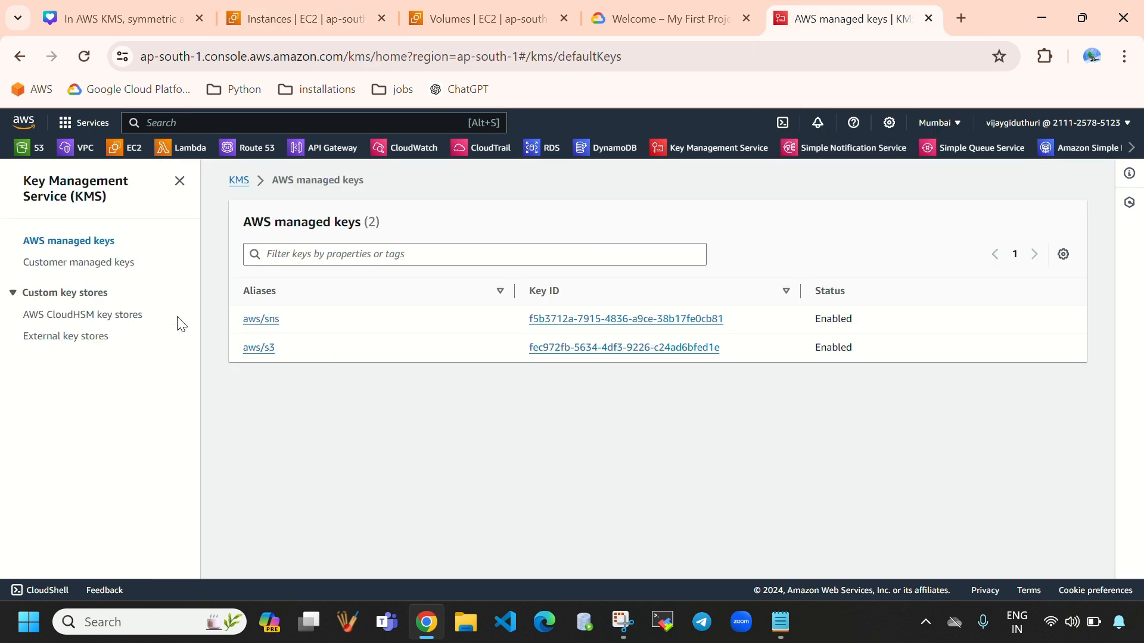
pyautogui.click(82, 276)
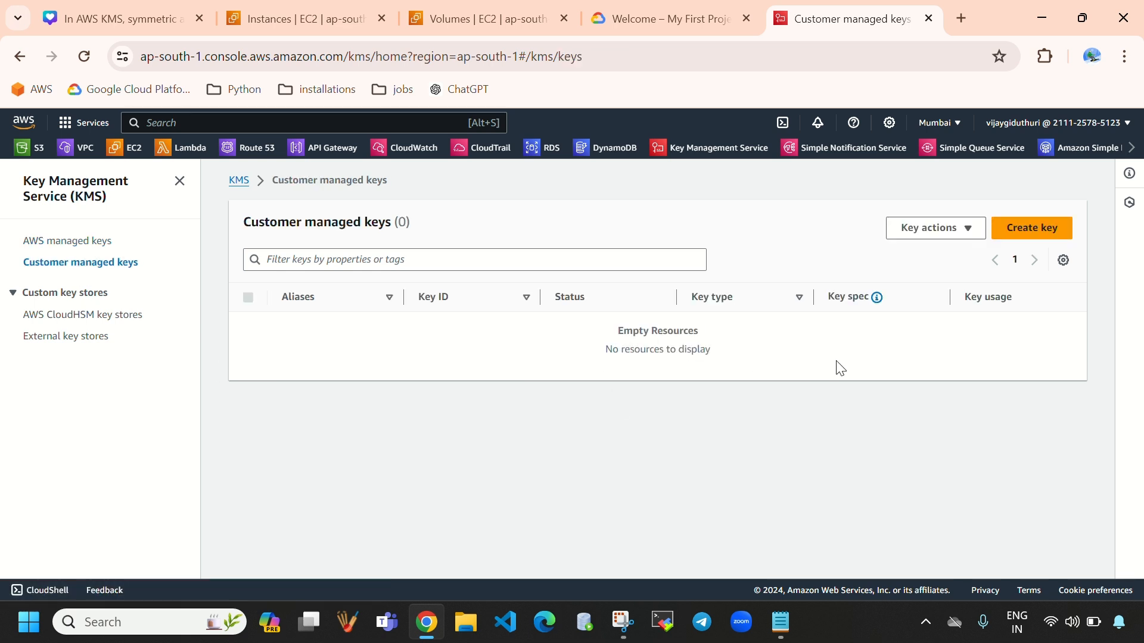
pyautogui.click(1027, 235)
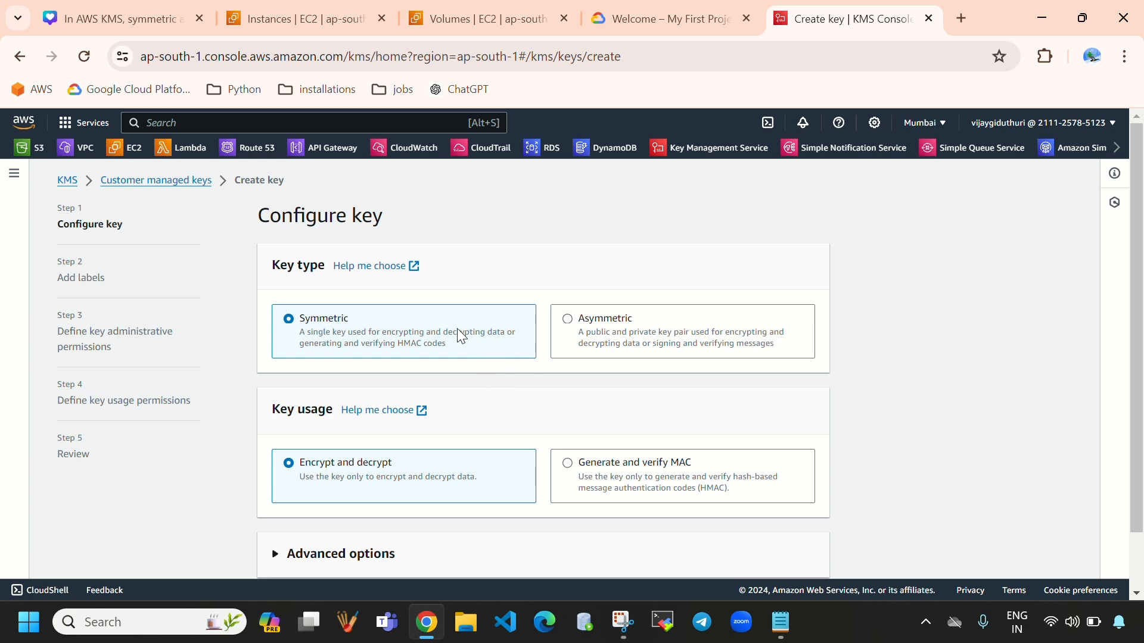
pyautogui.scroll(-1, 461, 337)
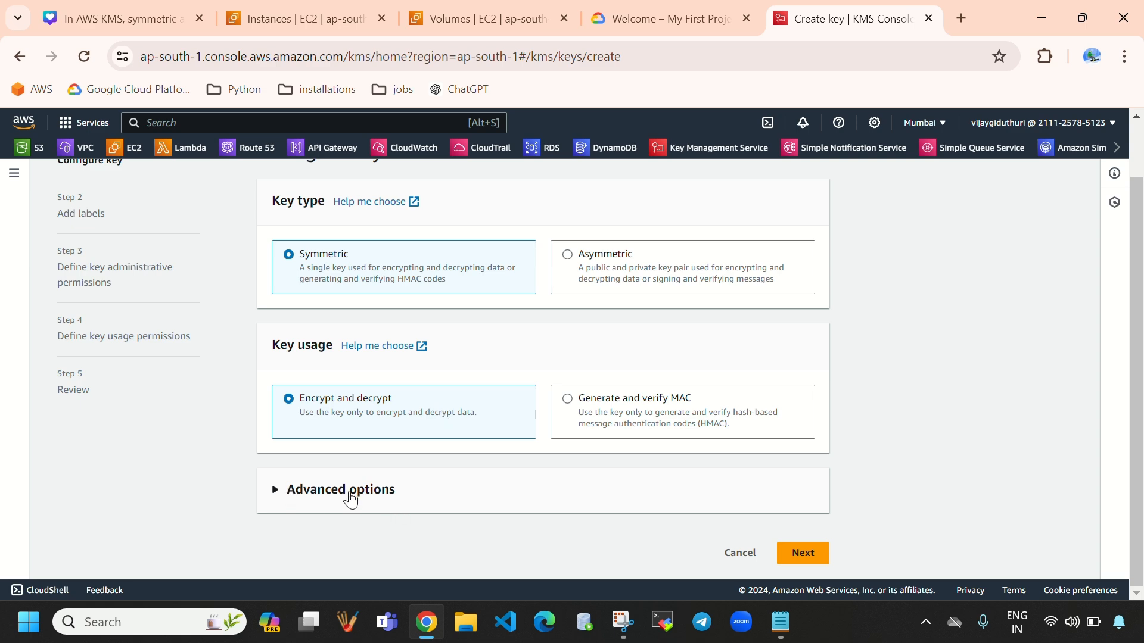
pyautogui.click(320, 489)
pyautogui.scroll(-5, 357, 447)
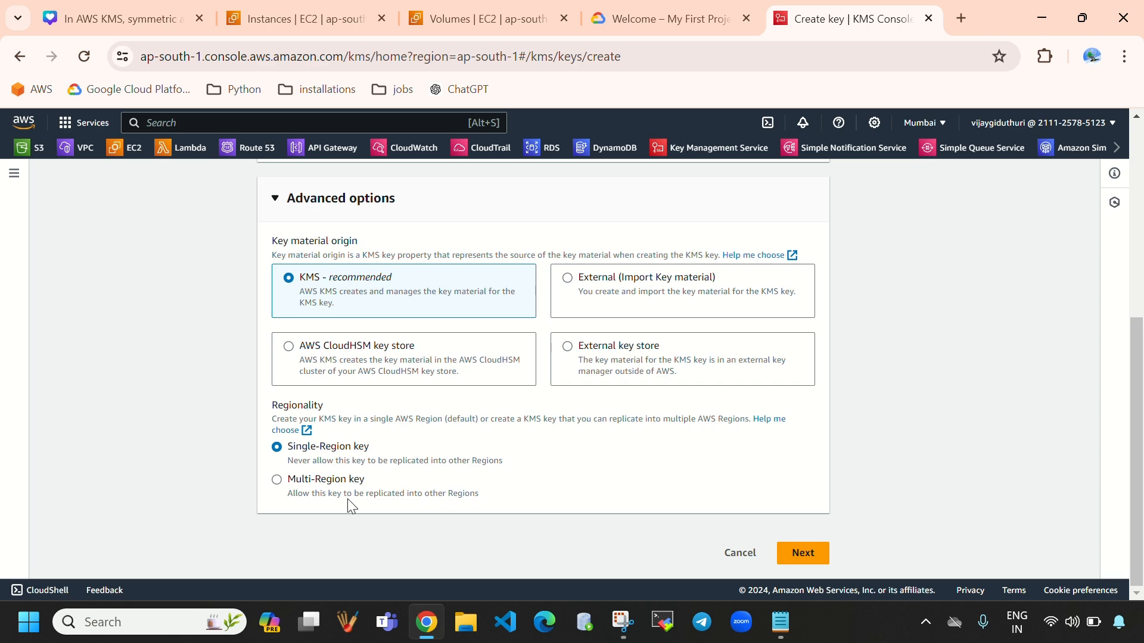
# Step: Check the available AWS Regions from the EC2 Instances page and return to the KMS key creation form
pyautogui.click(316, 21)
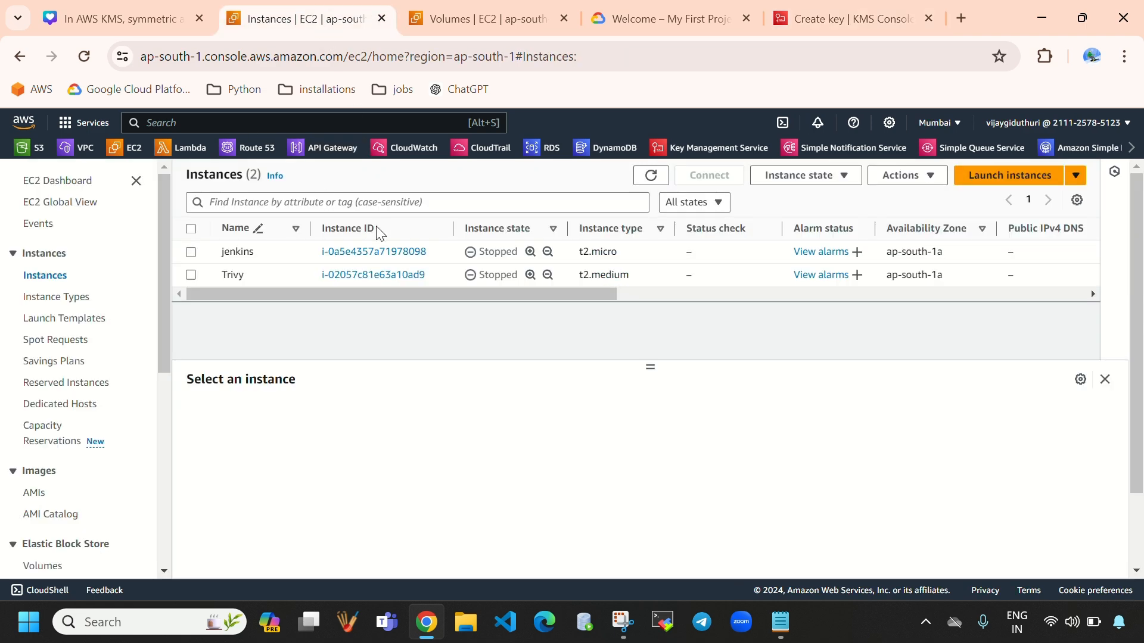
pyautogui.click(941, 123)
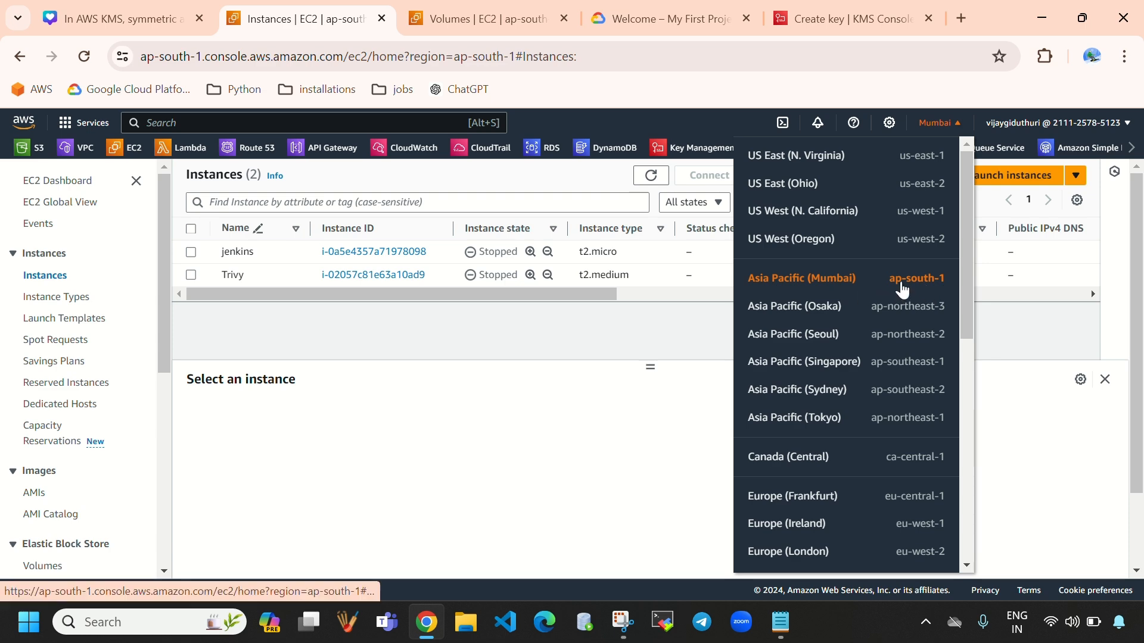
pyautogui.click(860, 21)
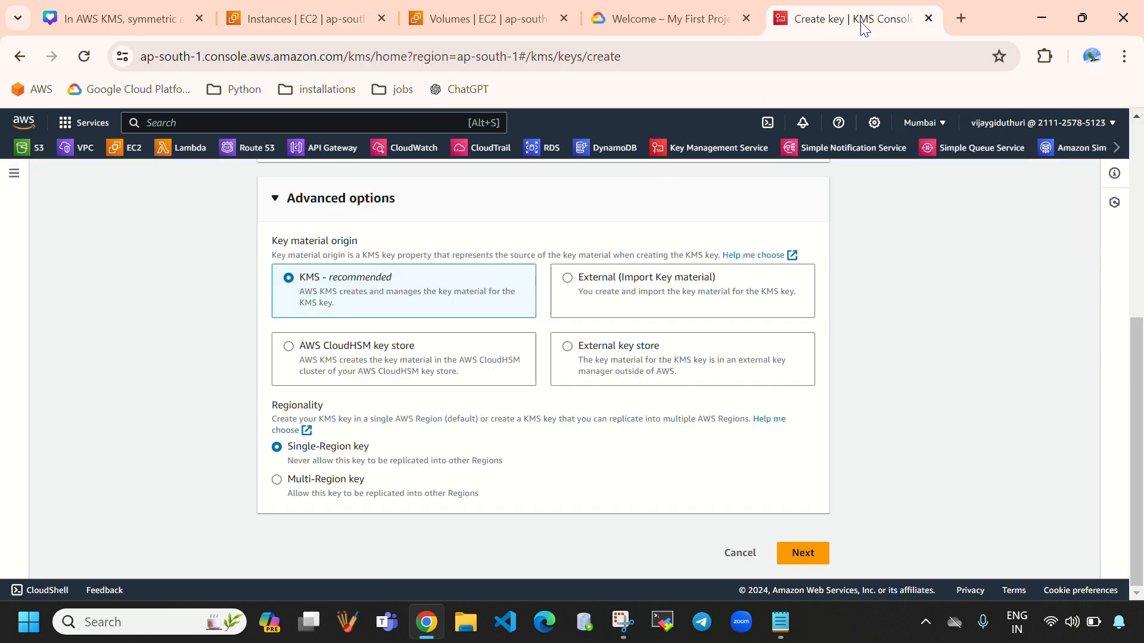
pyautogui.click(341, 20)
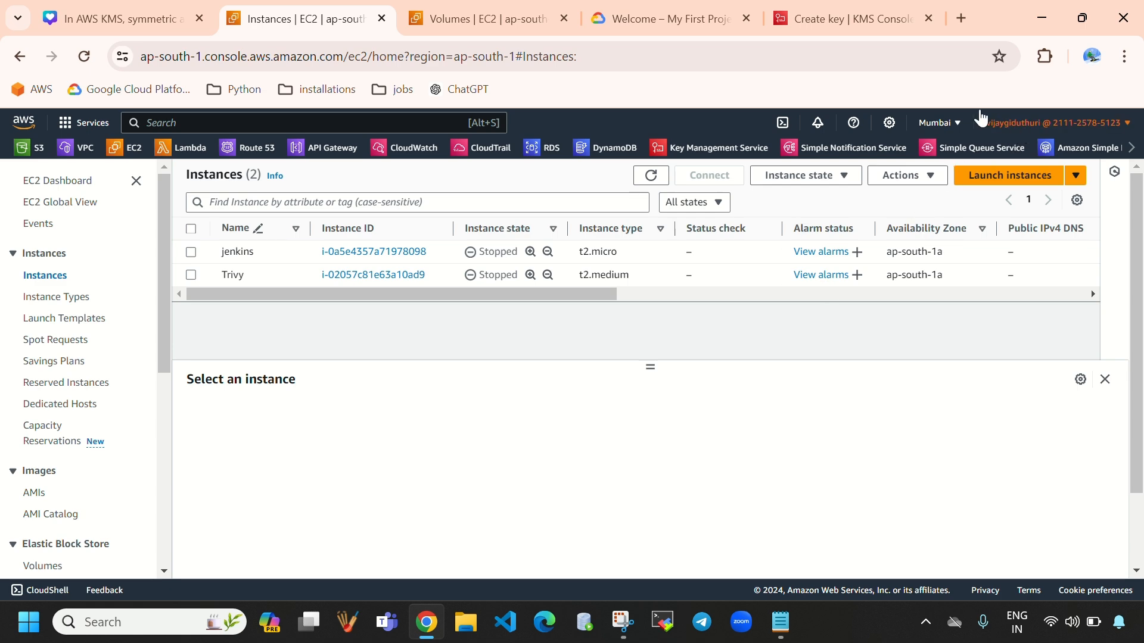
pyautogui.click(947, 123)
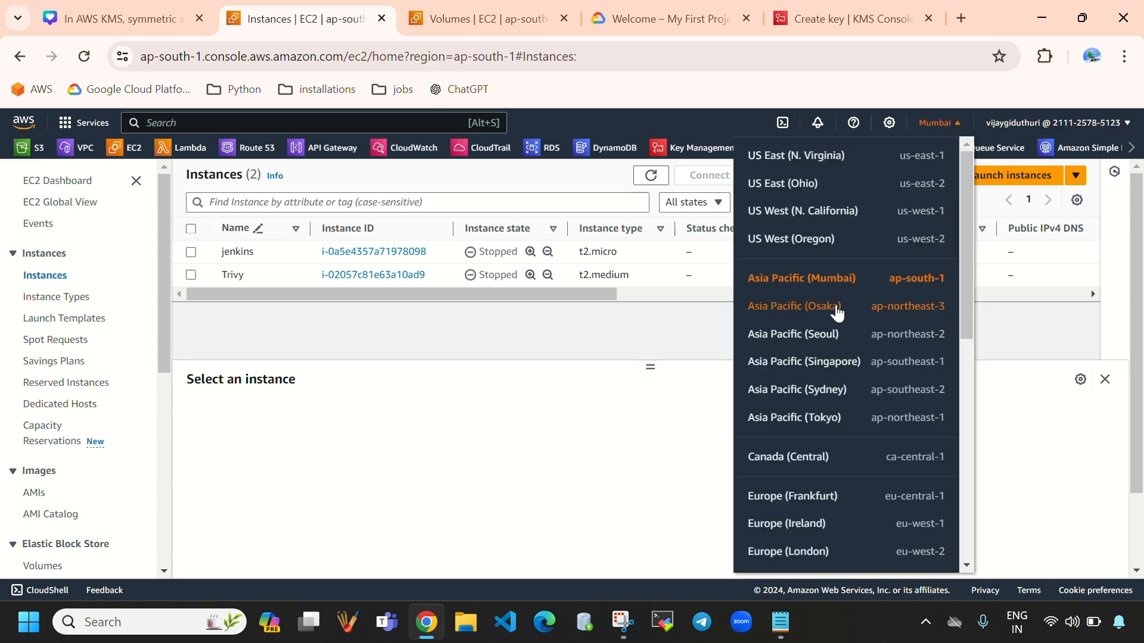
pyautogui.click(824, 30)
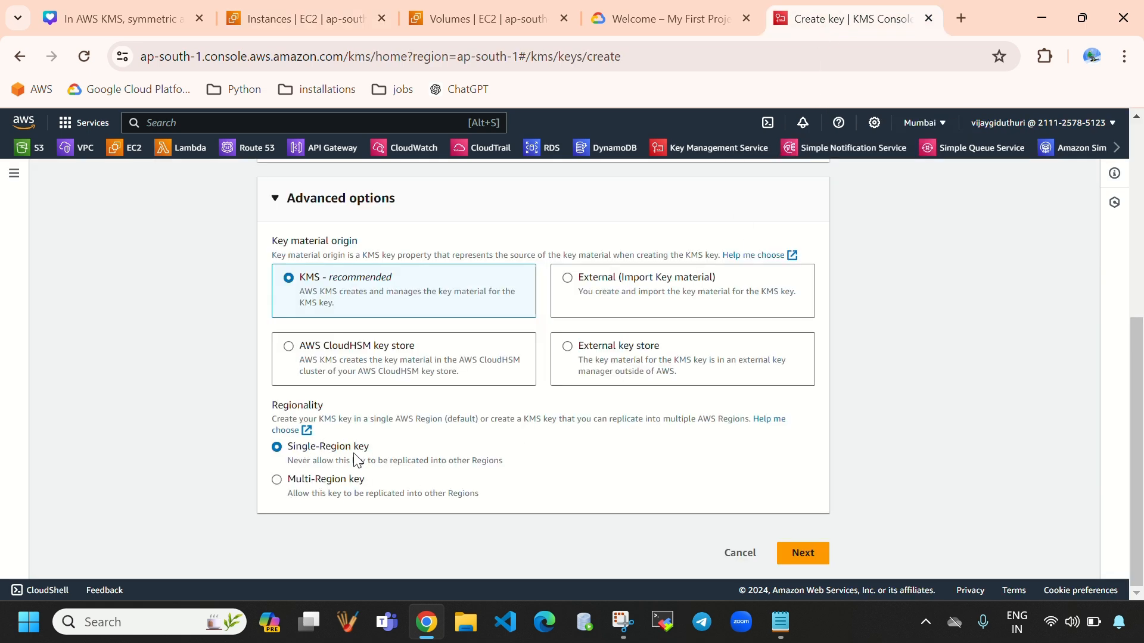
# Step: Try the Multi-Region key option, restore Single-Region key and check the list of AWS Regions
pyautogui.click(306, 481)
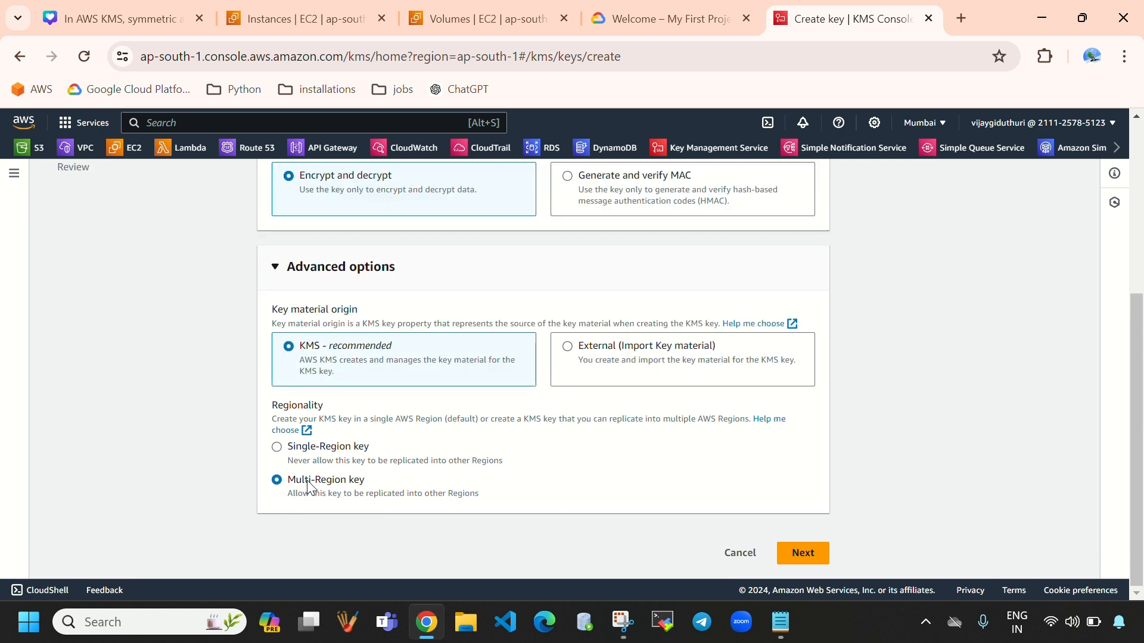
pyautogui.click(933, 128)
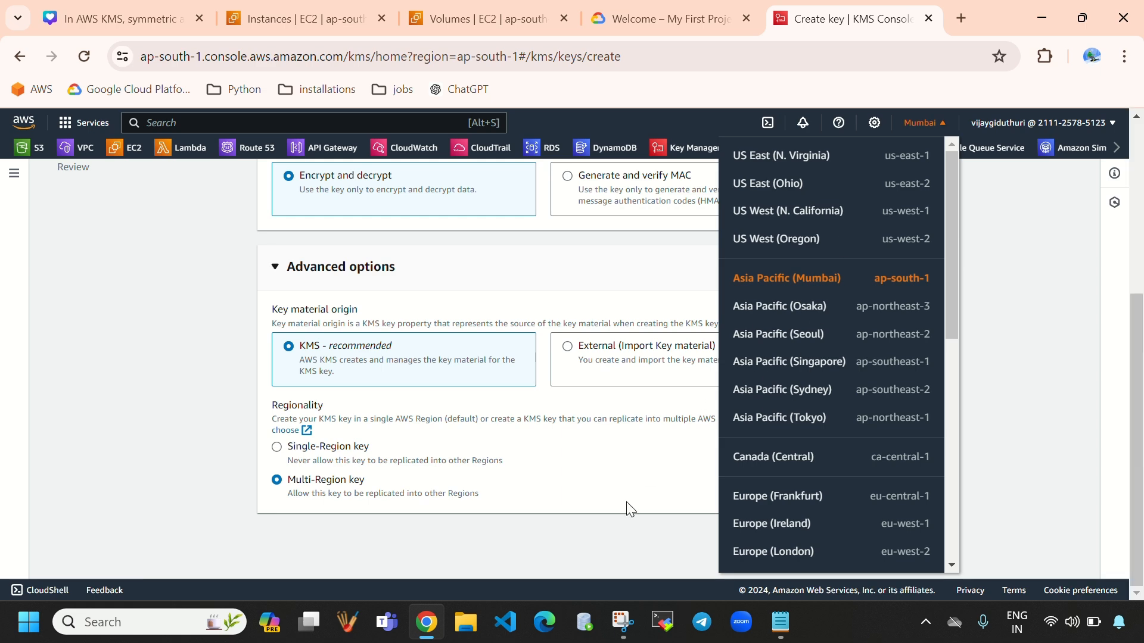
pyautogui.click(319, 451)
pyautogui.scroll(-1, 357, 451)
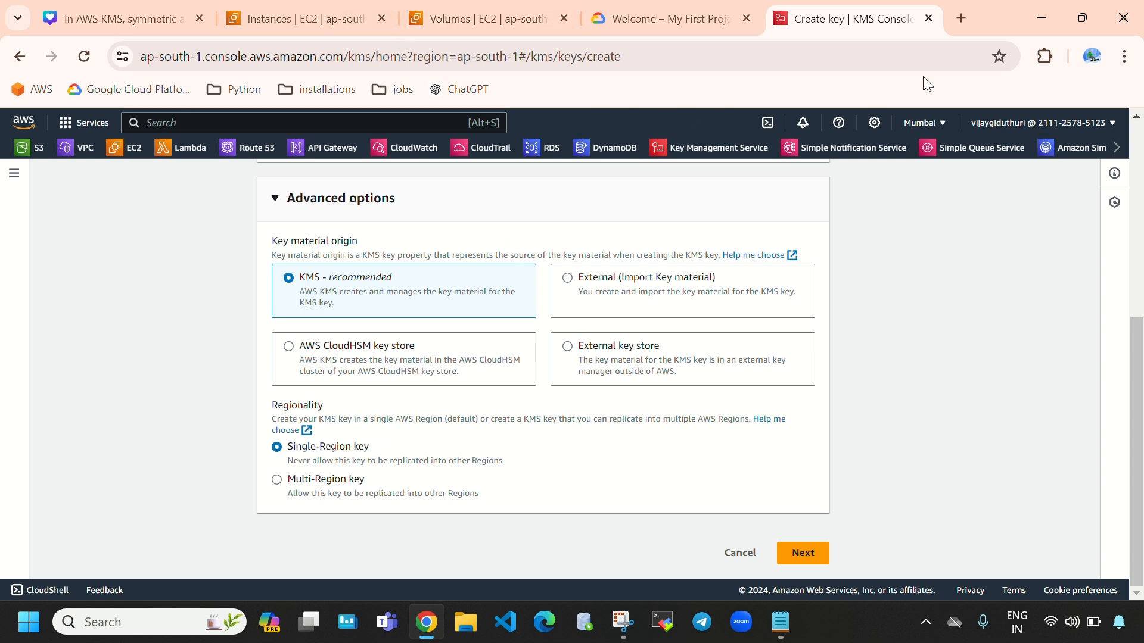
pyautogui.click(943, 125)
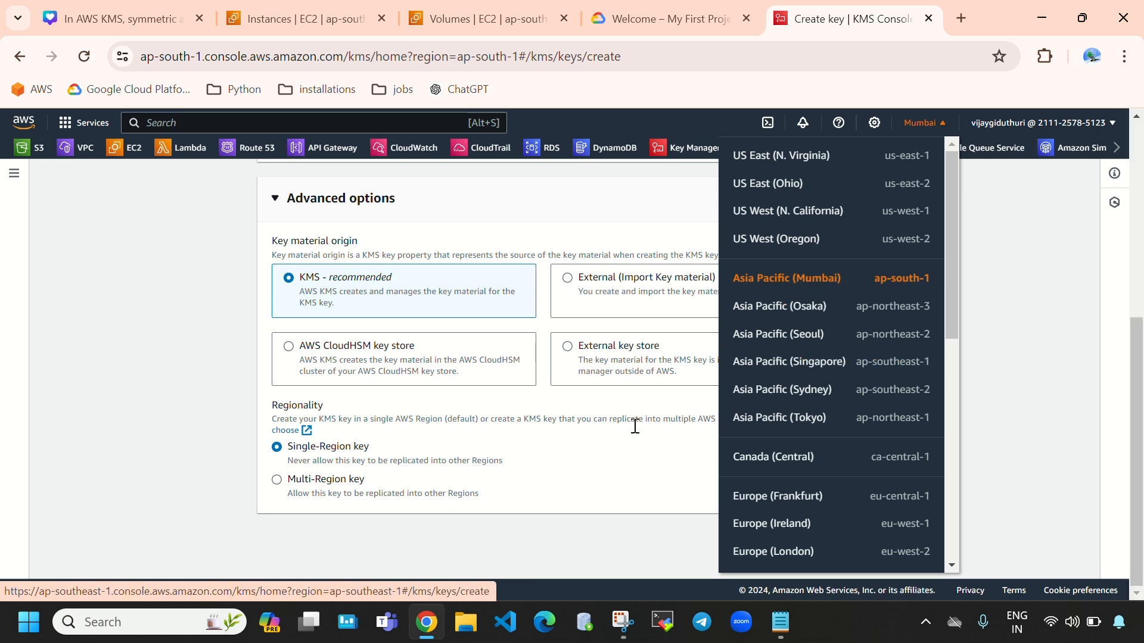
pyautogui.click(691, 390)
# Step: Accept the key configuration and set the alias to symmetrickeykms, leaving the description and tags empty
pyautogui.click(780, 554)
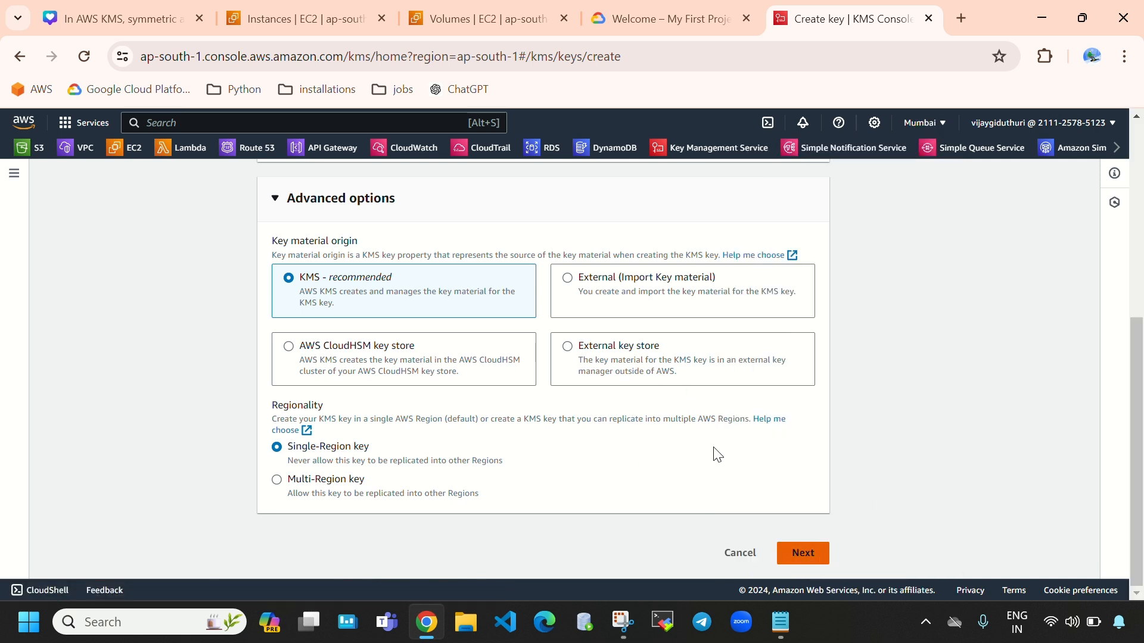
pyautogui.click(375, 350)
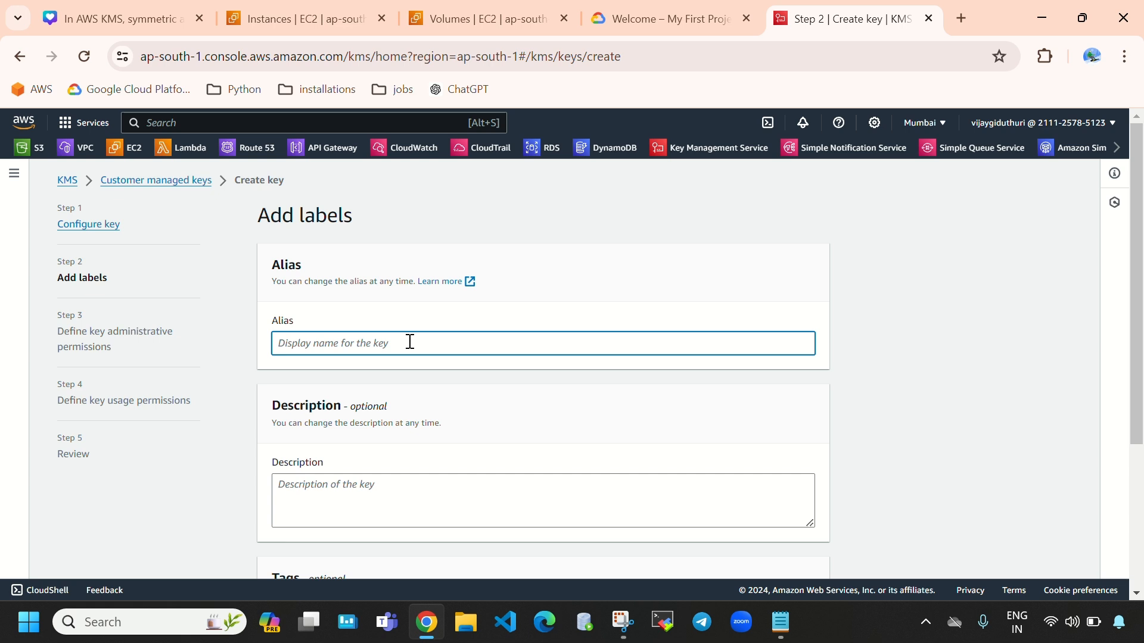
pyautogui.write('symmetric')
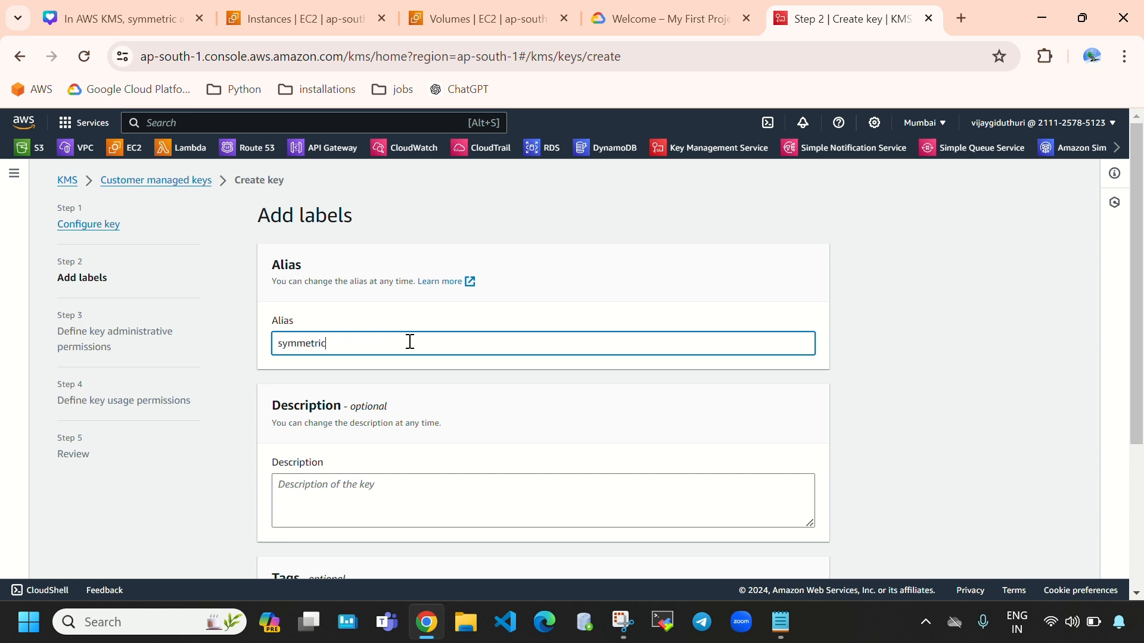
pyautogui.write('keykms')
pyautogui.scroll(-3, 492, 352)
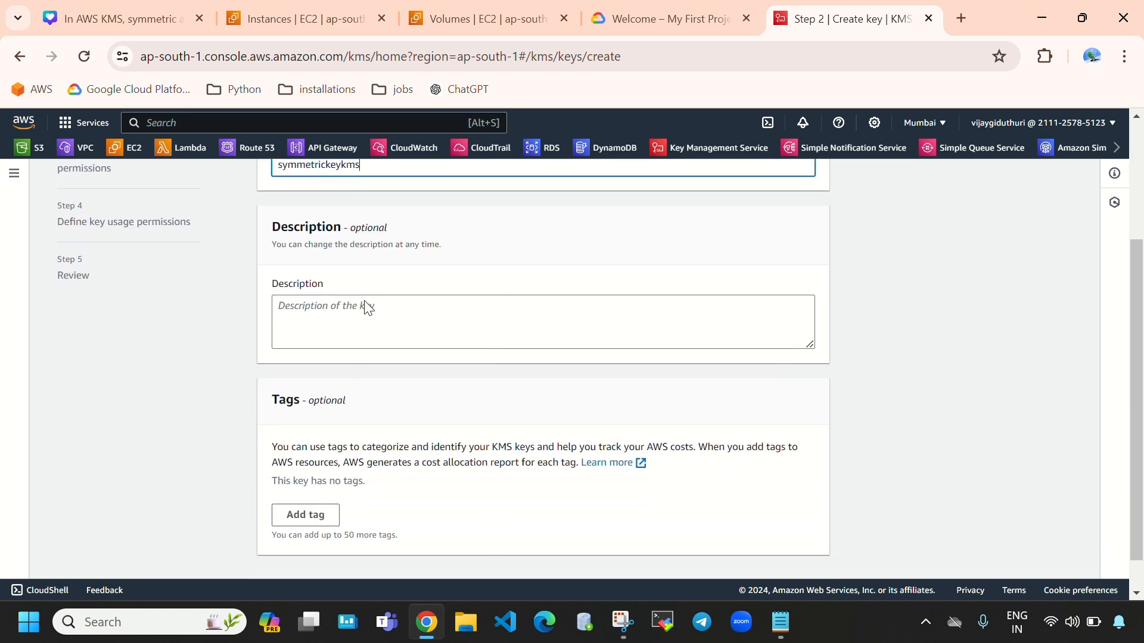
pyautogui.scroll(-1, 459, 329)
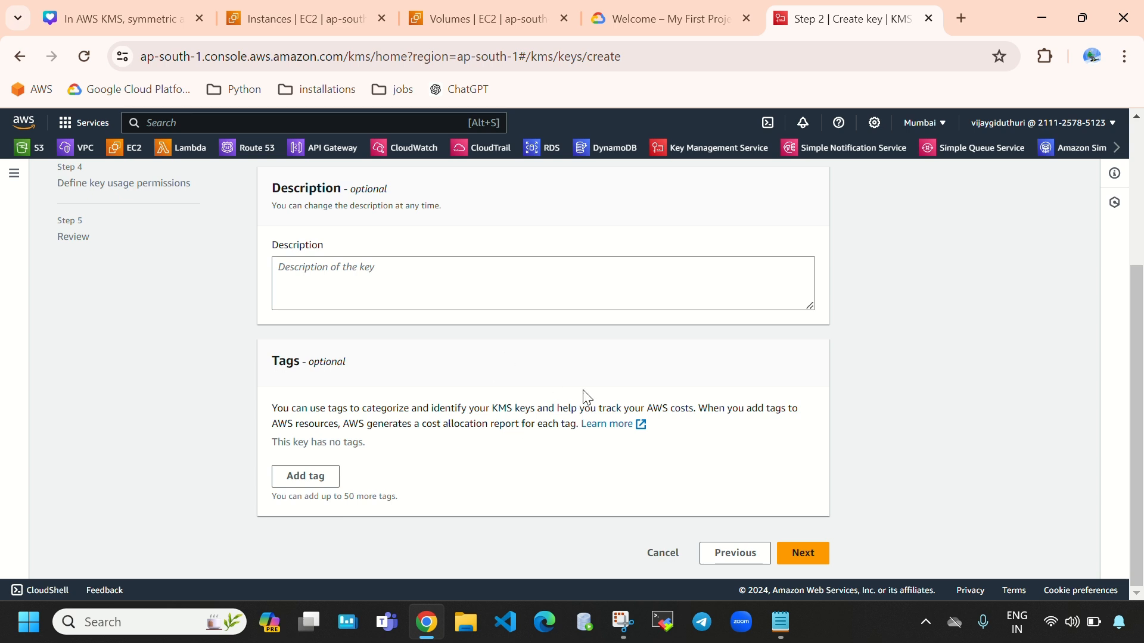
pyautogui.click(801, 553)
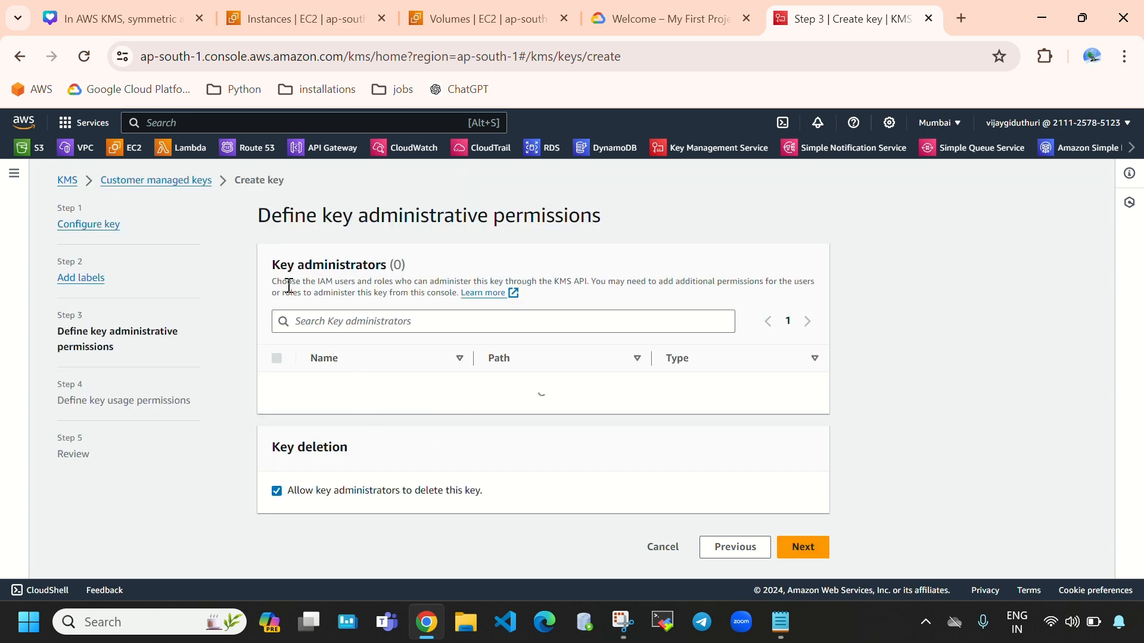
# Step: Assign all listed IAM users and roles as key administrators and keep key deletion allowed
pyautogui.moveTo(276, 264); pyautogui.dragTo(388, 270)
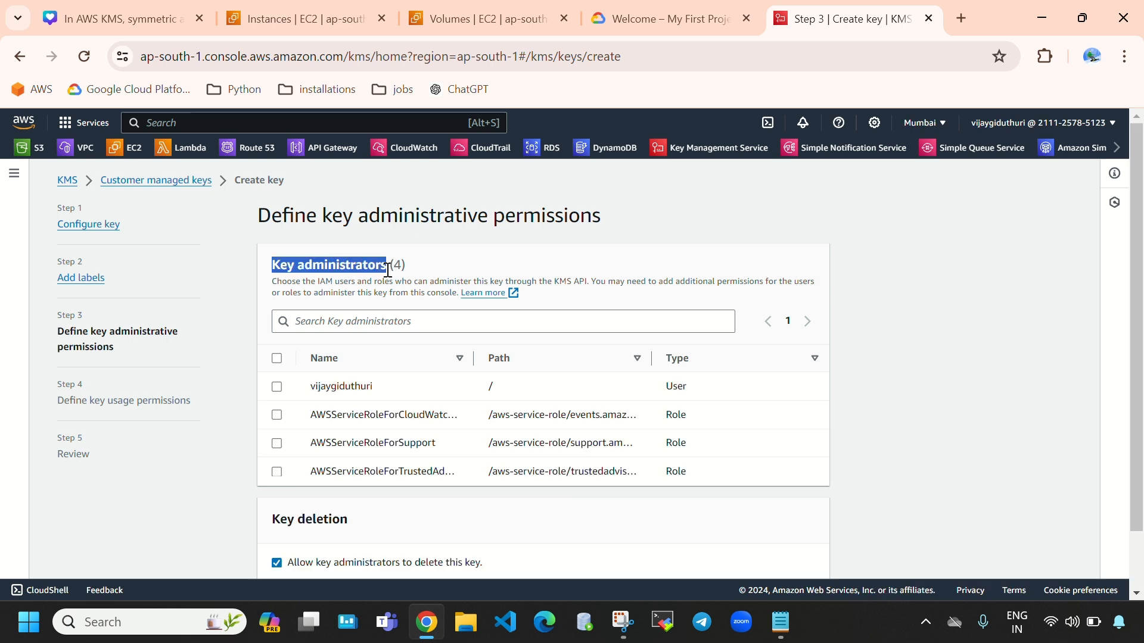
pyautogui.click(277, 358)
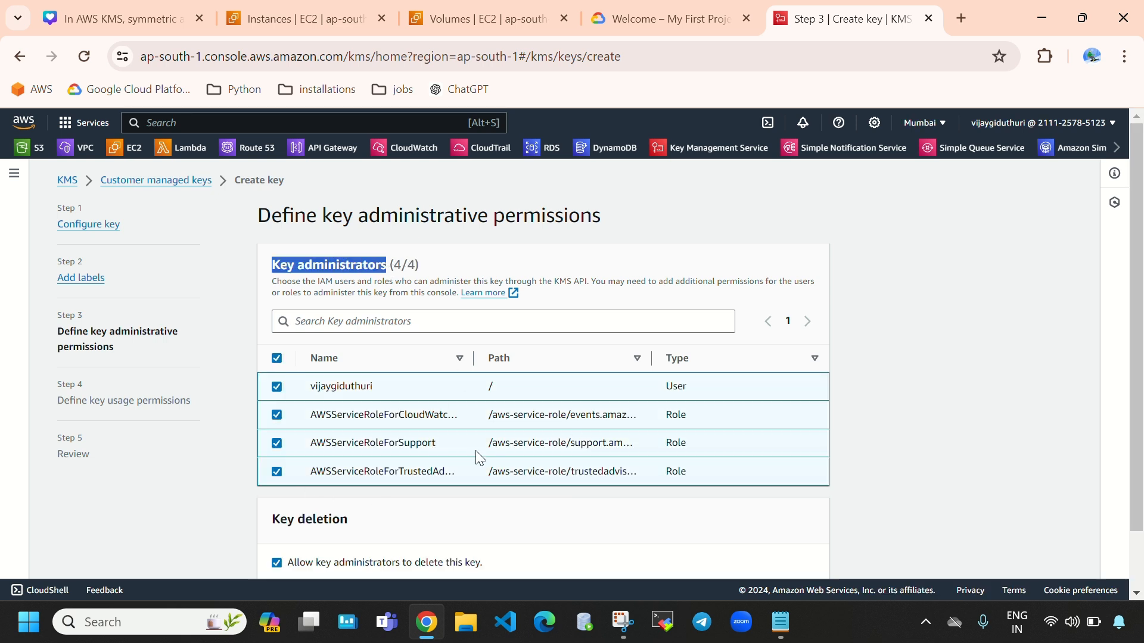
pyautogui.scroll(-1, 536, 454)
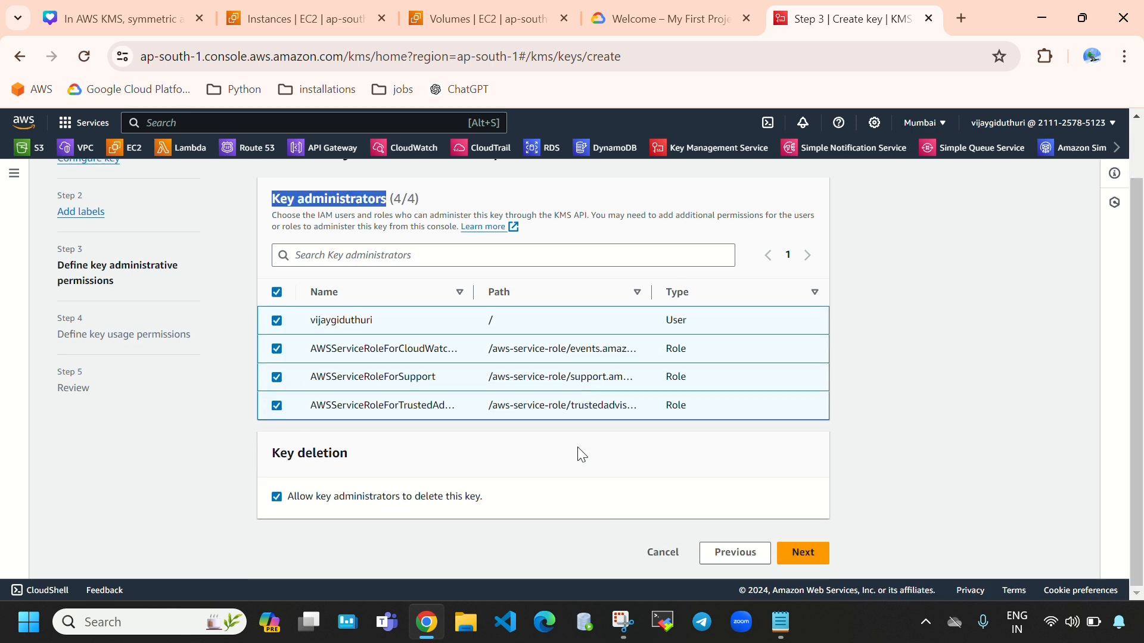
pyautogui.click(798, 561)
# Step: Grant key usage permissions to all listed IAM users and roles without adding other AWS accounts
pyautogui.moveTo(262, 224); pyautogui.dragTo(322, 224)
pyautogui.click(276, 306)
pyautogui.scroll(-2, 646, 467)
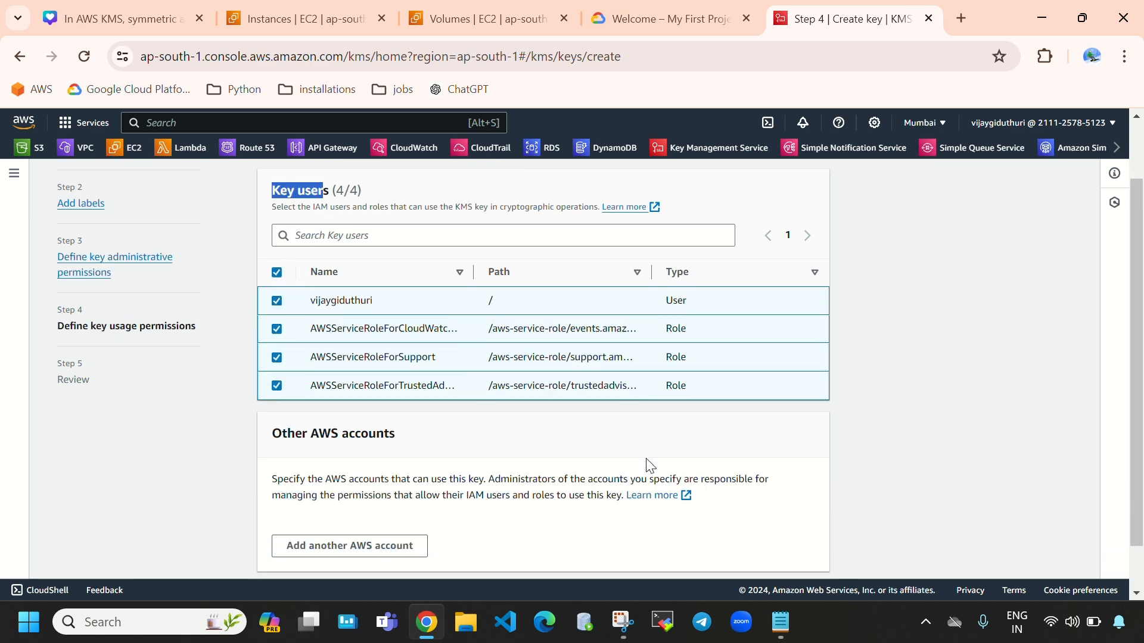
pyautogui.click(800, 554)
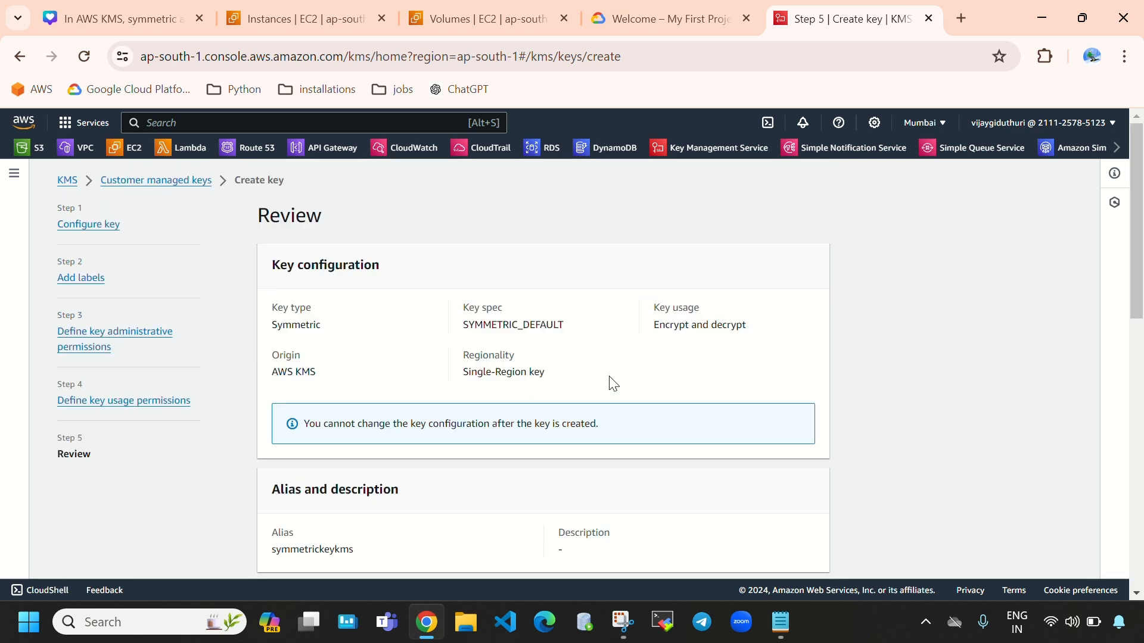
# Step: Review the key configuration and policy, finish creating the key and dismiss the notification
pyautogui.moveTo(249, 214); pyautogui.dragTo(325, 216)
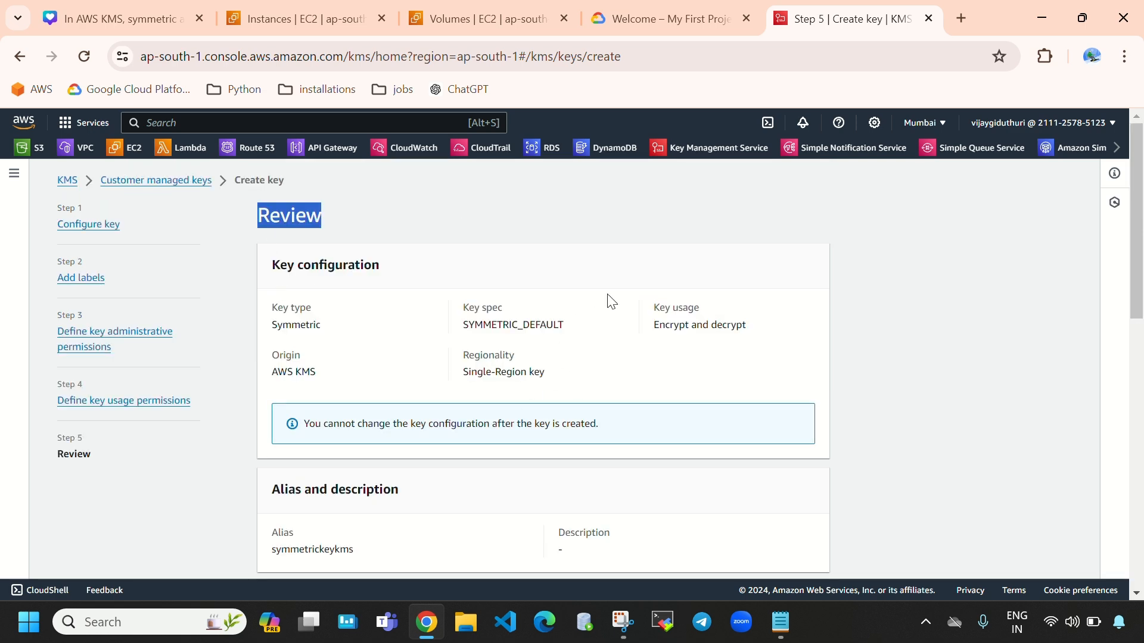
pyautogui.scroll(-12, 587, 439)
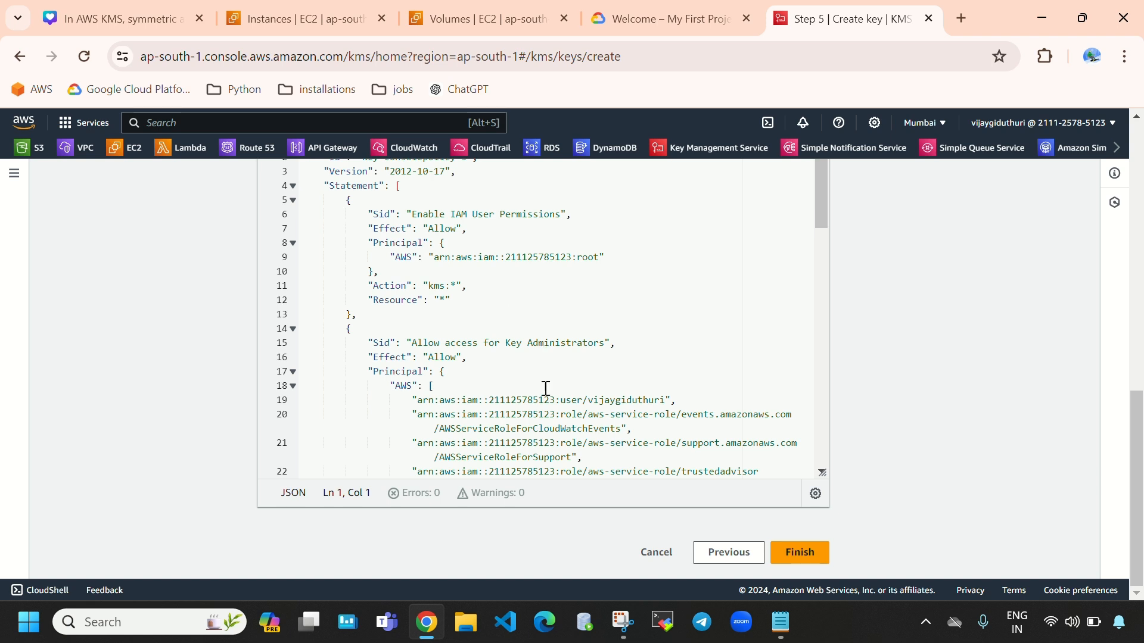
pyautogui.click(816, 560)
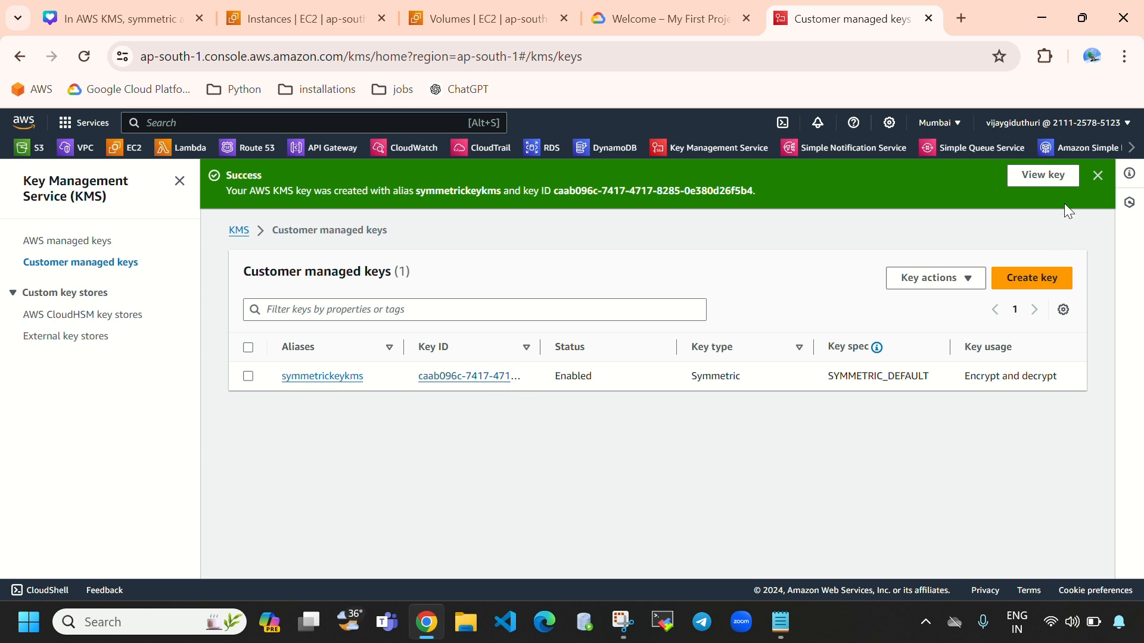
pyautogui.click(1093, 177)
# Step: Open the symmetrickeykms key and examine its alias, status, creation date and regionality in the general configuration
pyautogui.click(334, 327)
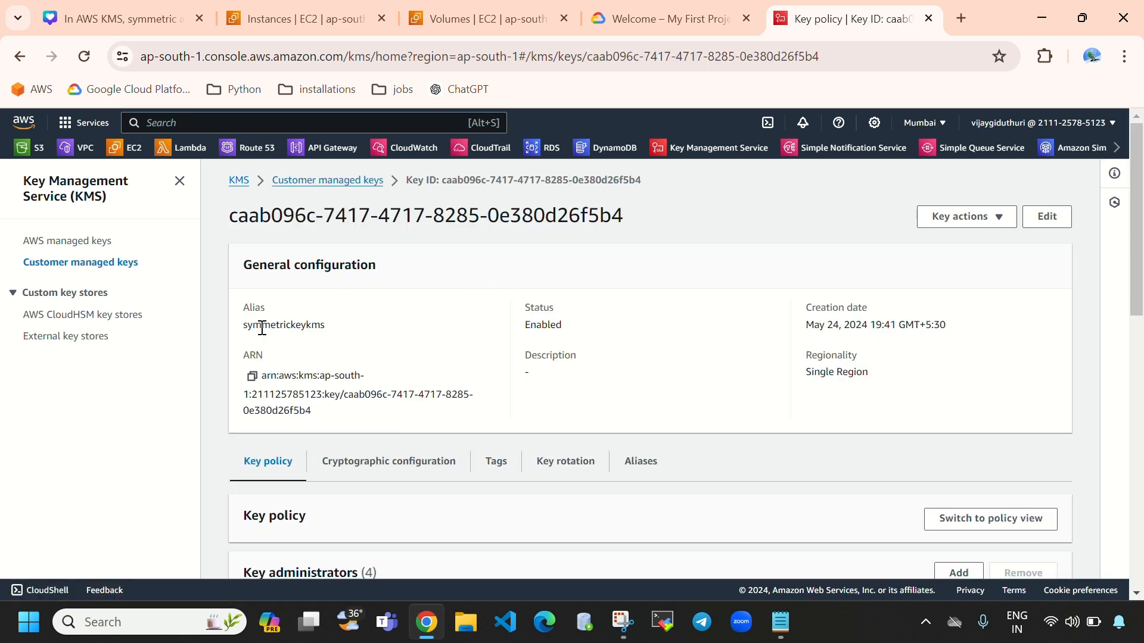
pyautogui.moveTo(232, 266); pyautogui.dragTo(399, 262)
pyautogui.click(366, 344)
pyautogui.moveTo(266, 306); pyautogui.dragTo(251, 308)
pyautogui.moveTo(370, 329); pyautogui.dragTo(238, 329)
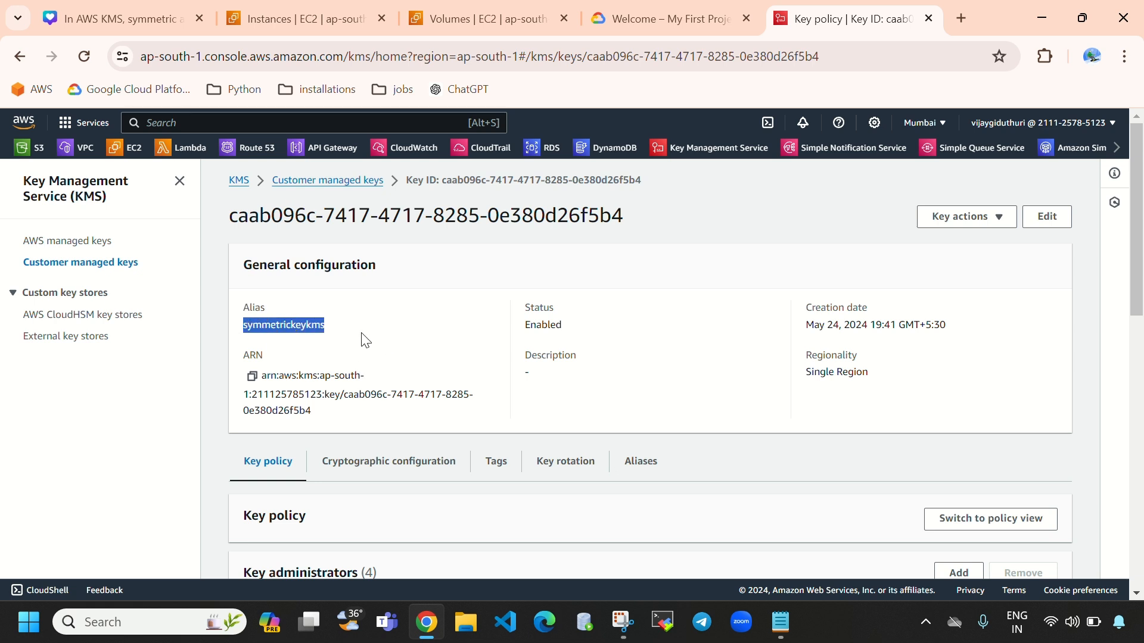
pyautogui.click(292, 338)
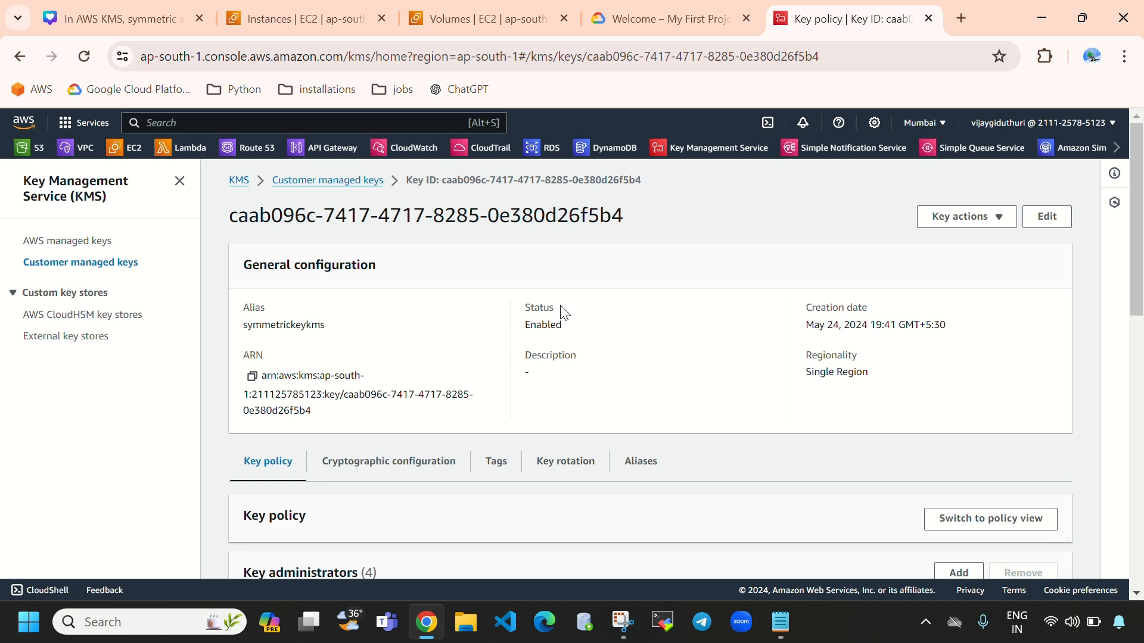
pyautogui.moveTo(562, 314); pyautogui.dragTo(504, 335)
pyautogui.click(875, 311)
pyautogui.moveTo(799, 362); pyautogui.dragTo(785, 385)
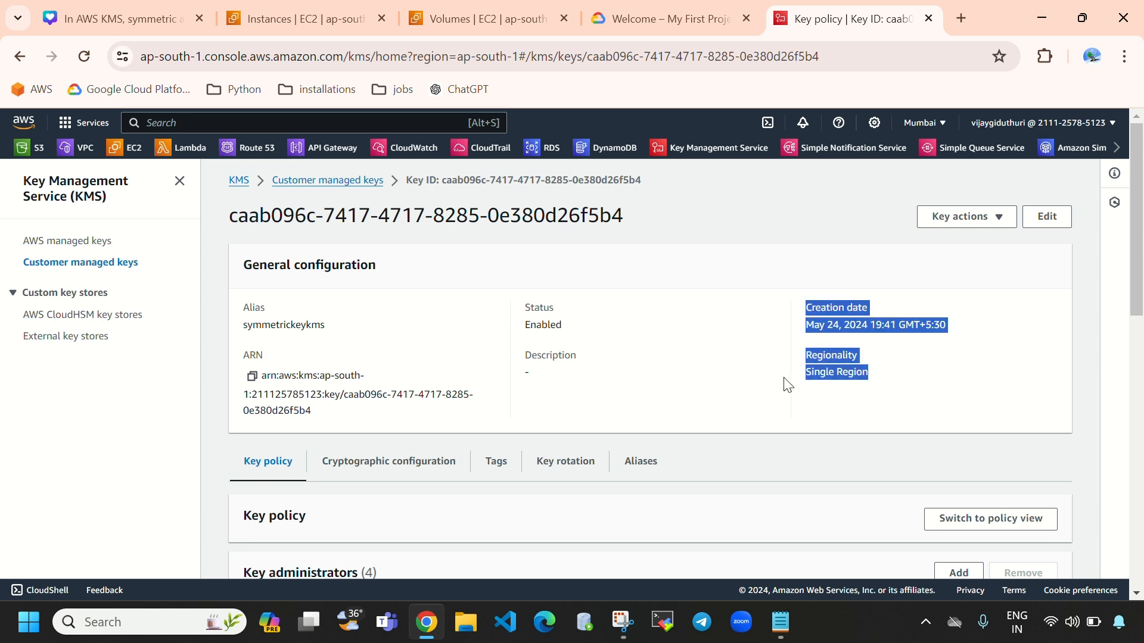
pyautogui.click(929, 390)
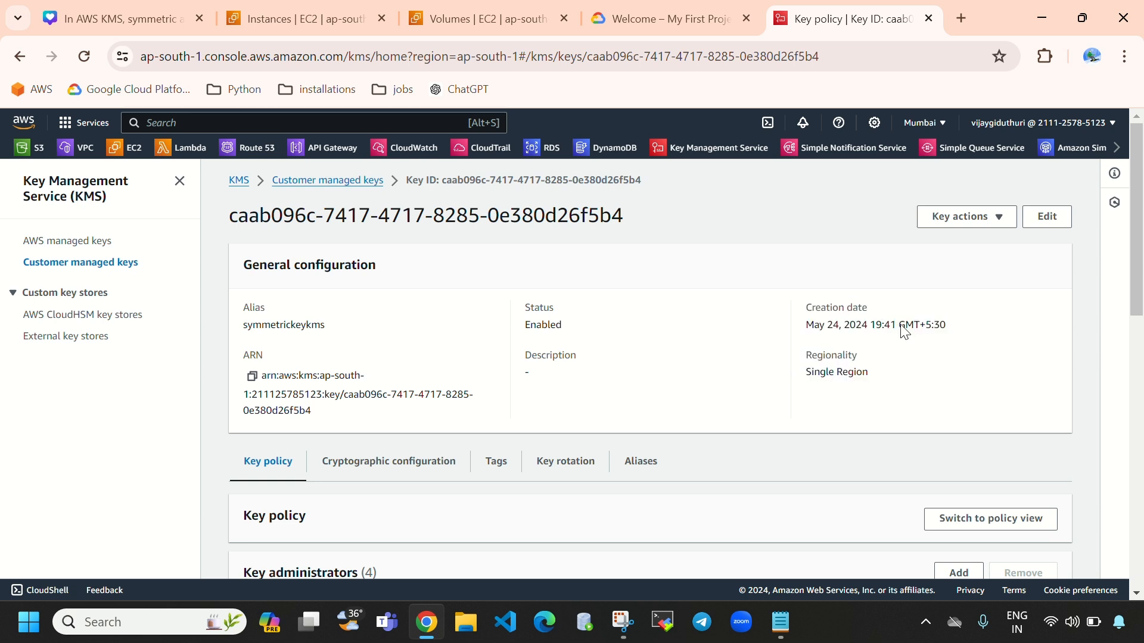
# Step: Compare the list of AWS Regions with the regionality shown in the key's general configuration
pyautogui.click(923, 130)
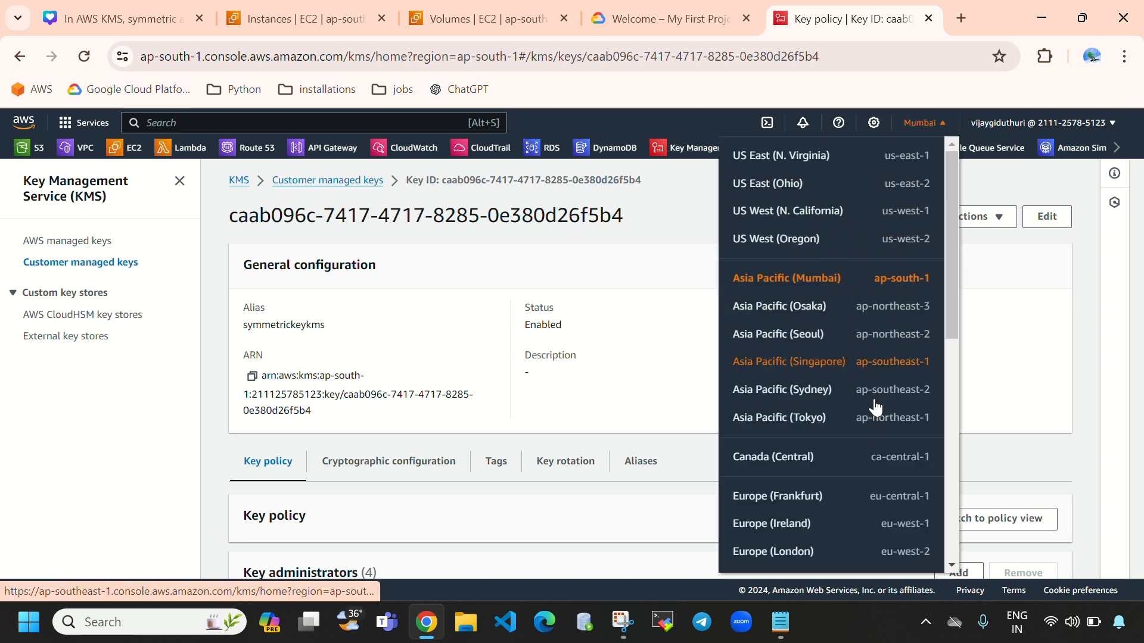
pyautogui.click(643, 332)
pyautogui.moveTo(884, 382); pyautogui.dragTo(762, 397)
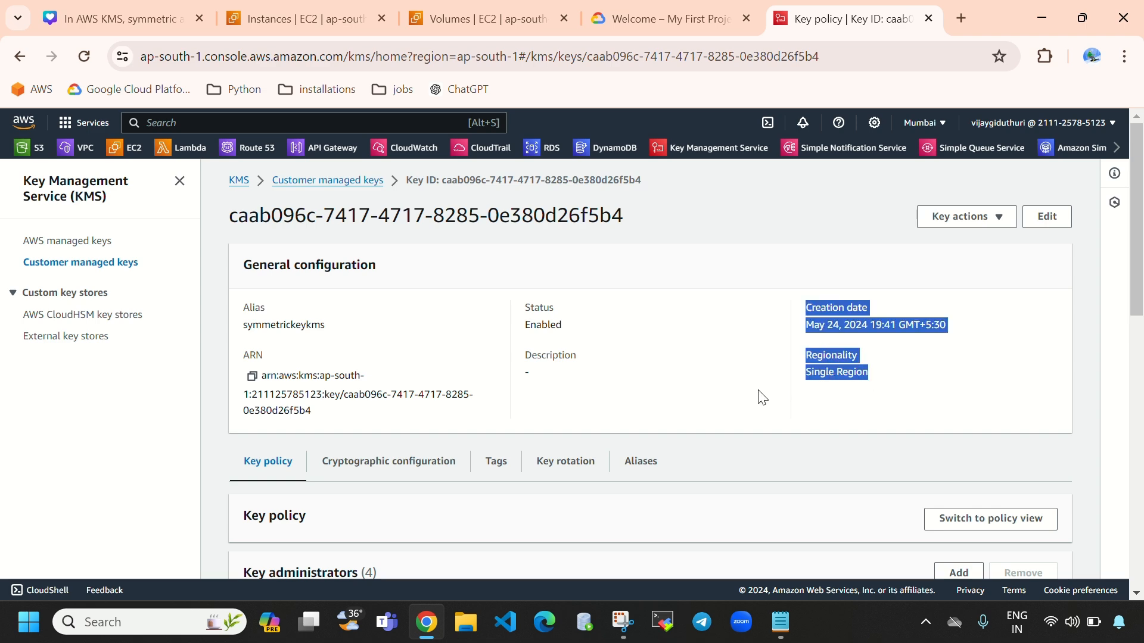
pyautogui.click(719, 355)
# Step: Look through the key's policy details, including administrators and deletion setting, and return to the customer managed keys list
pyautogui.scroll(-5, 725, 358)
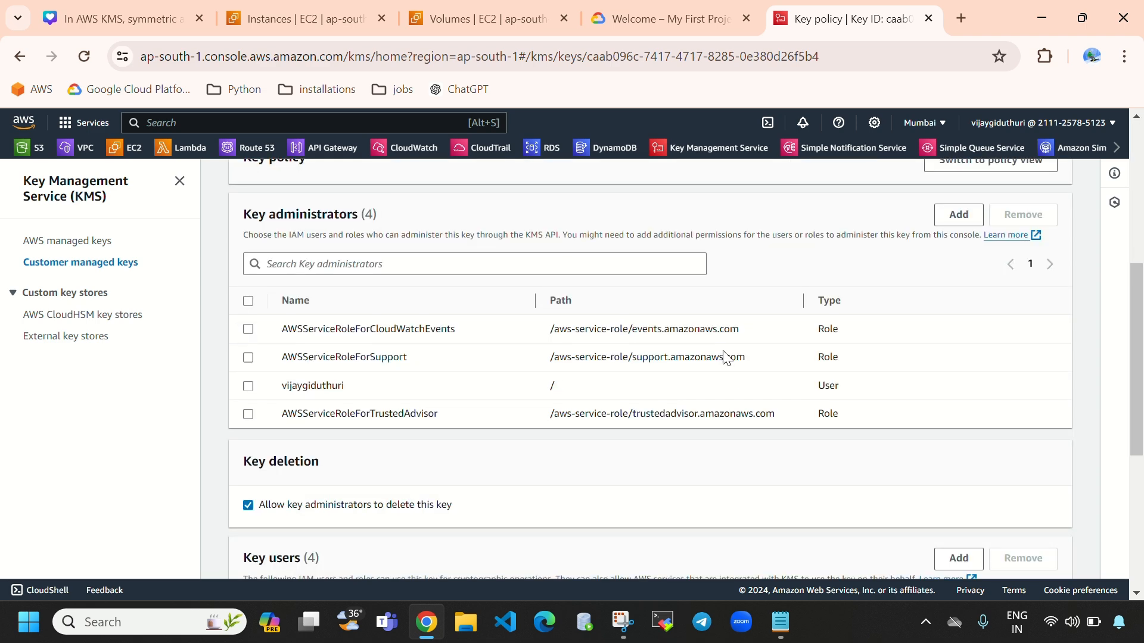
pyautogui.scroll(5, 726, 357)
pyautogui.scroll(-8, 727, 357)
pyautogui.scroll(7, 715, 369)
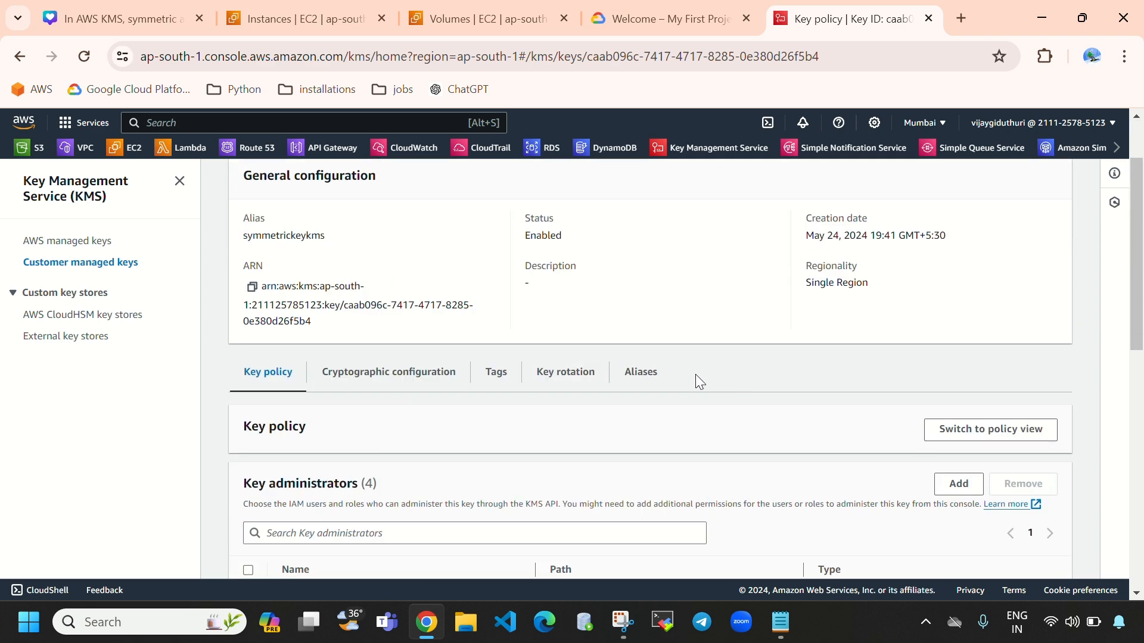
pyautogui.scroll(2, 695, 375)
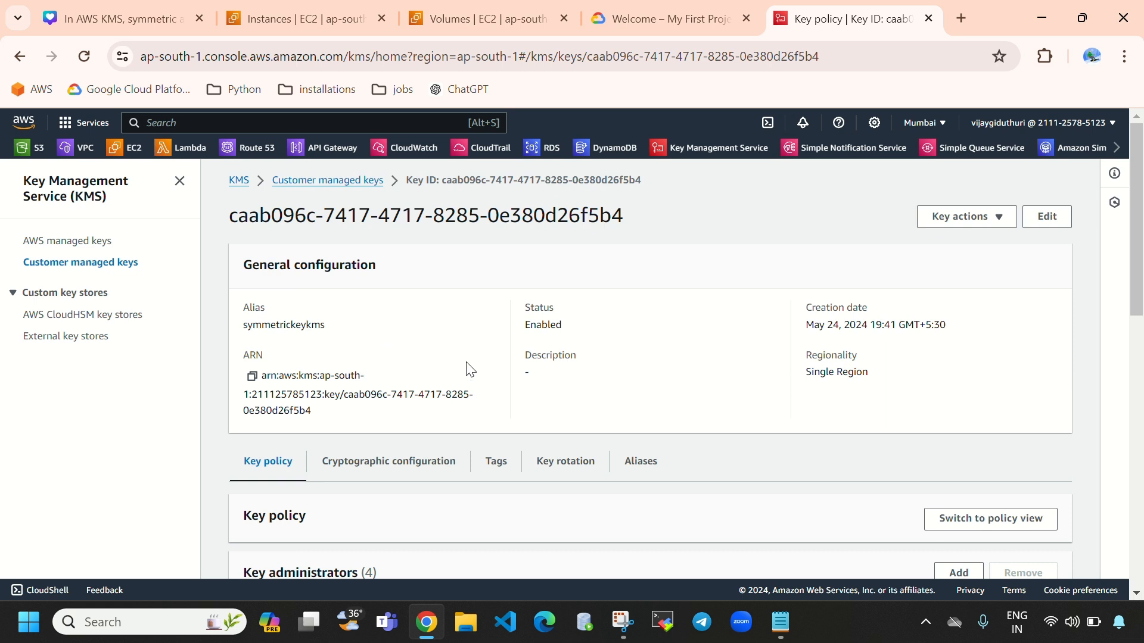
pyautogui.click(90, 264)
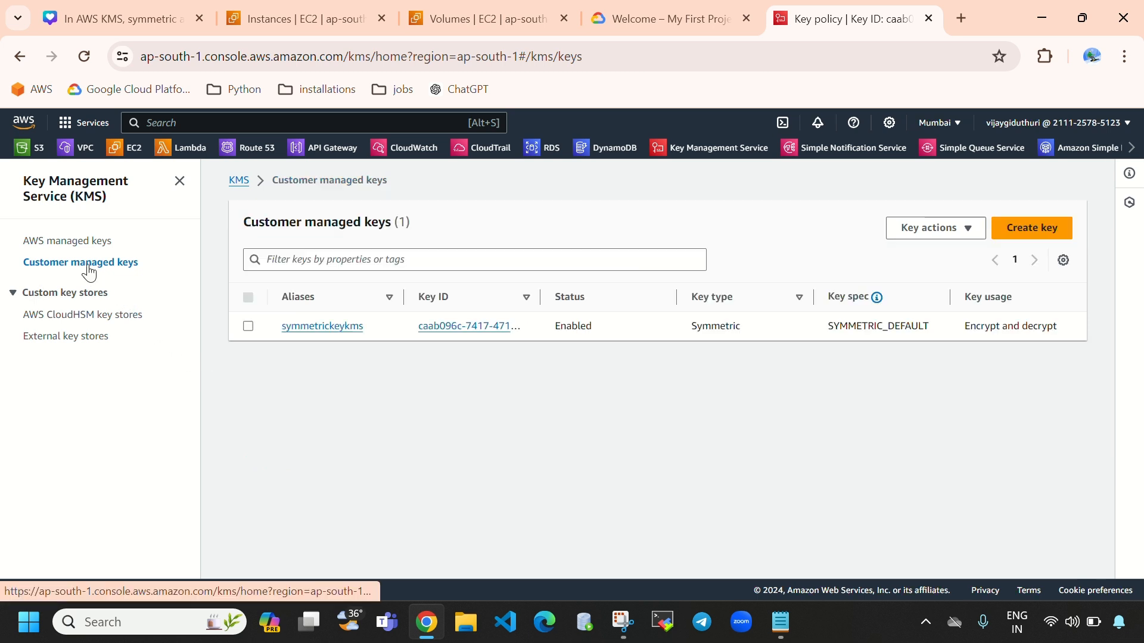
# Step: Select the symmetrickeykms key, start launching a new EC2 instance and glance at the existing EBS volumes
pyautogui.click(247, 325)
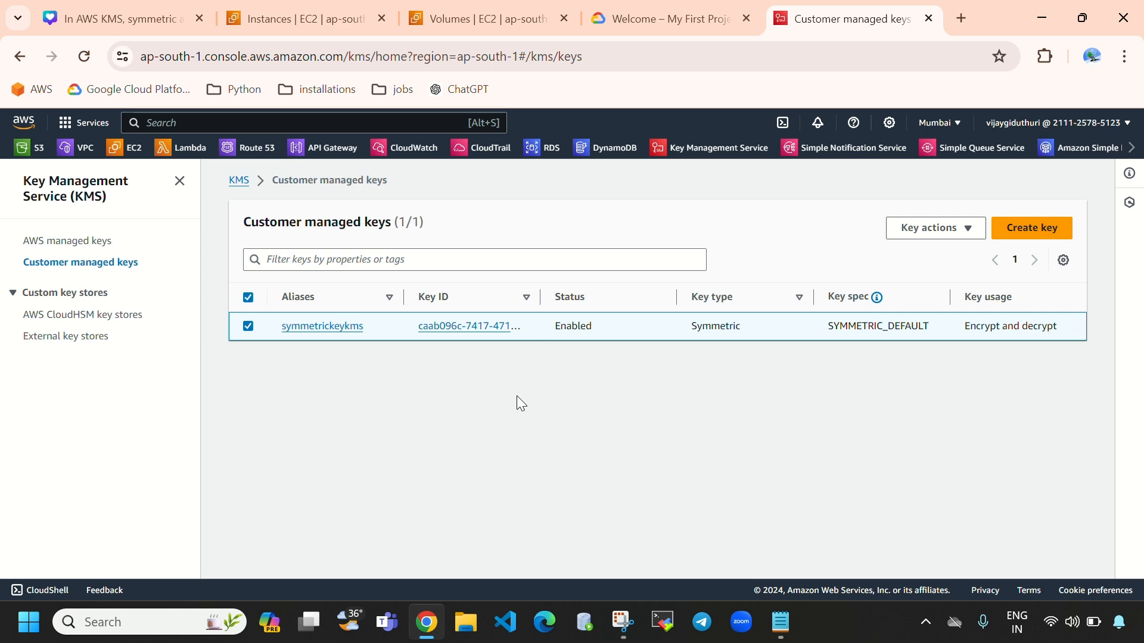
pyautogui.click(265, 20)
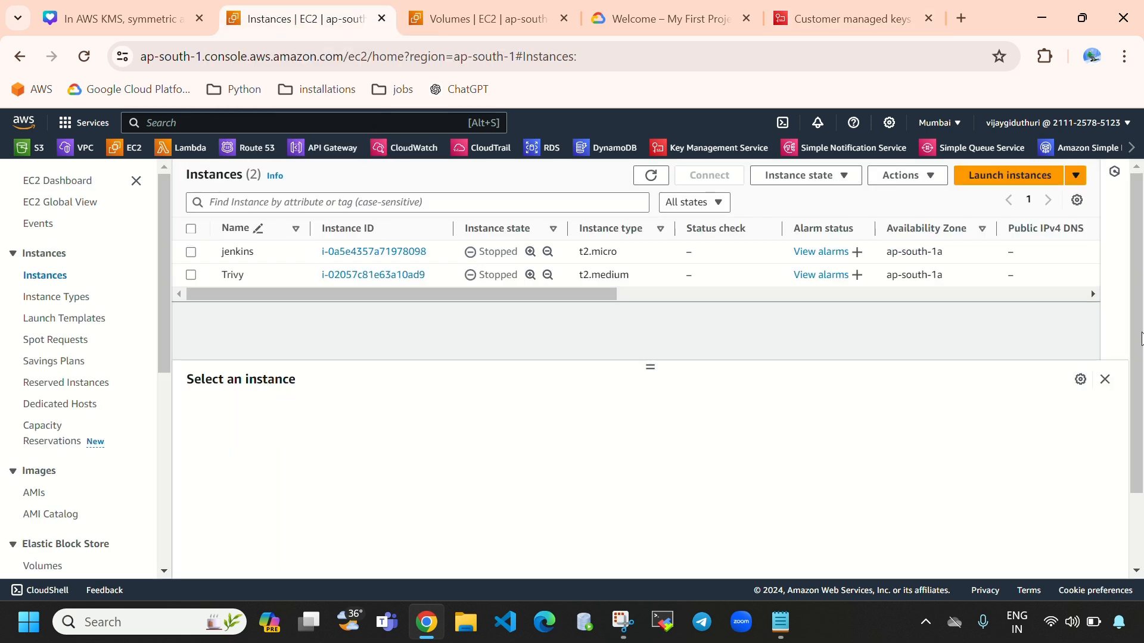
pyautogui.click(1005, 177)
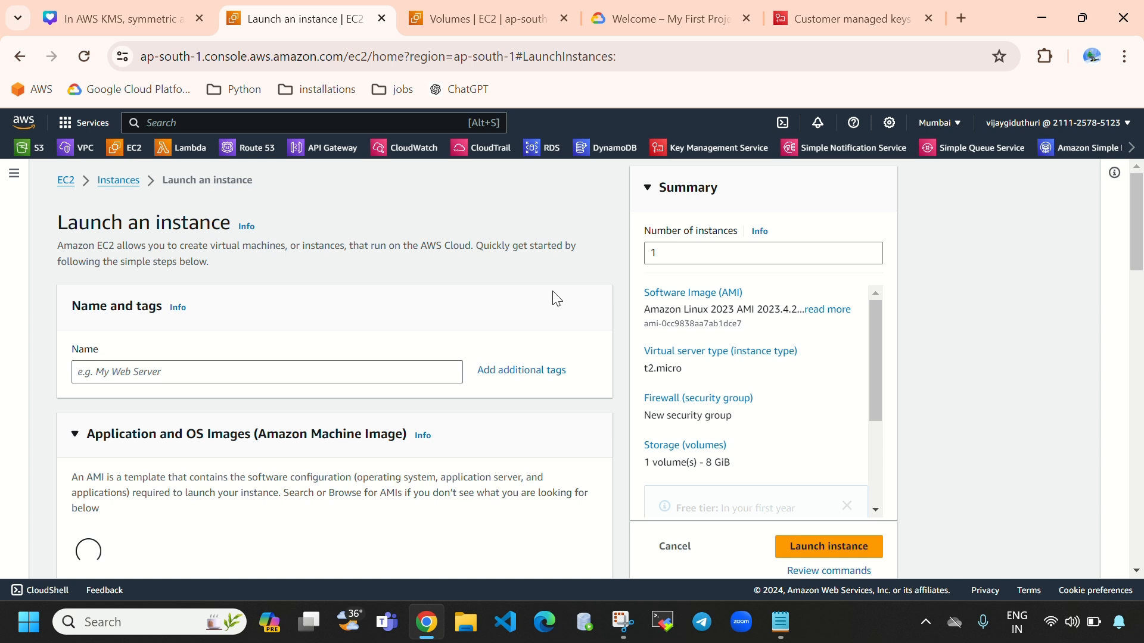
pyautogui.click(419, 17)
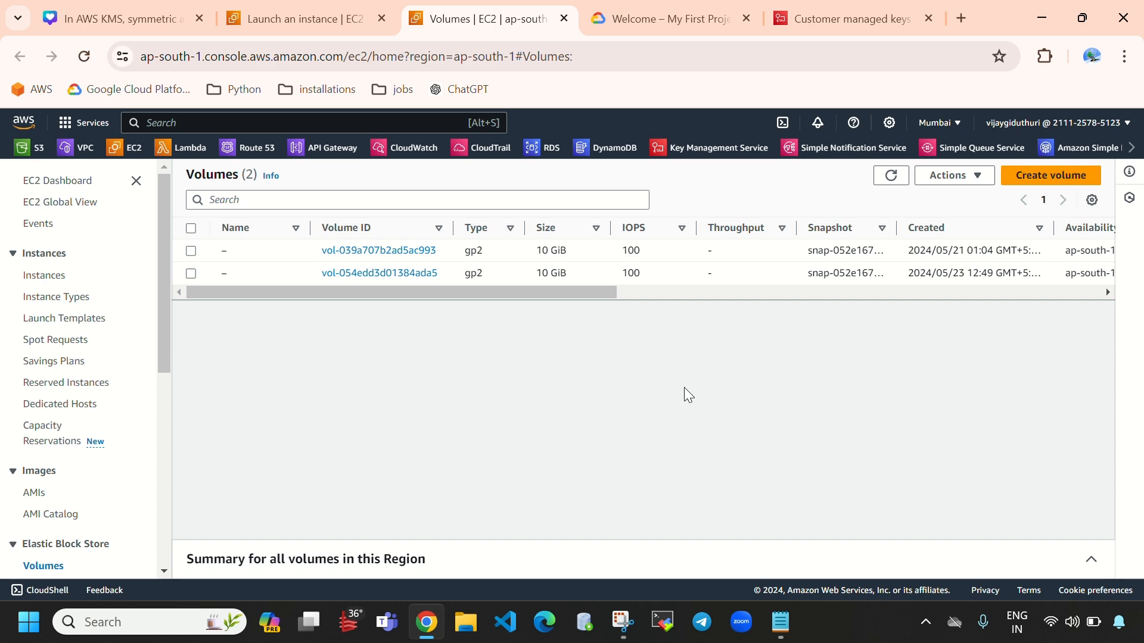
pyautogui.click(320, 22)
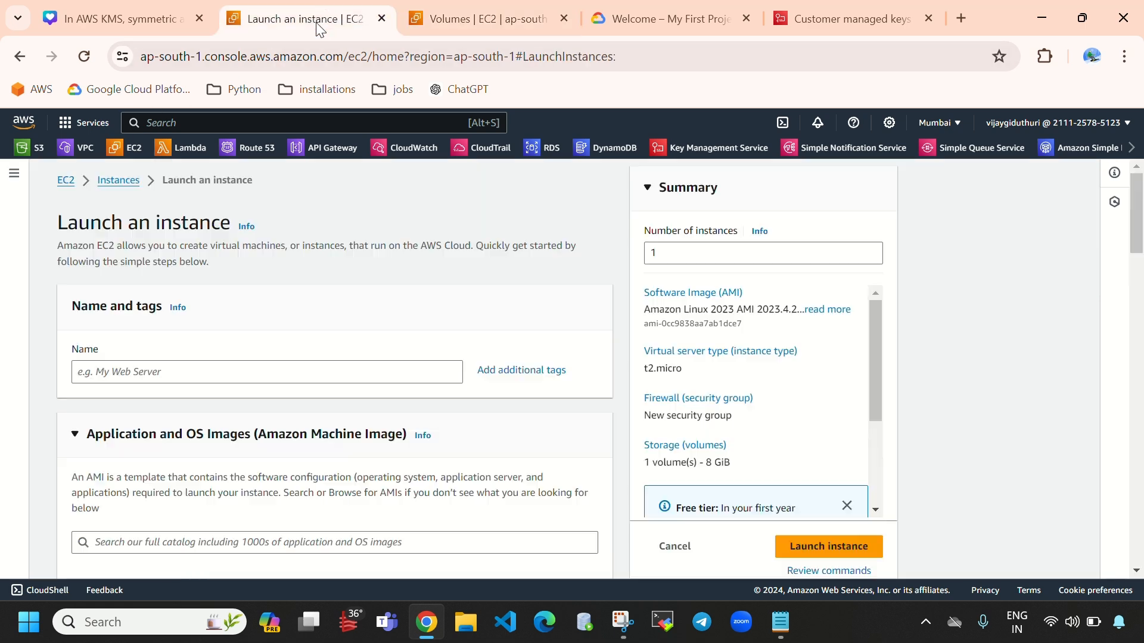
# Step: Name the instance kms and choose the Amazon Linux 2 Kernel 5.10 AMI as its machine image
pyautogui.click(299, 372)
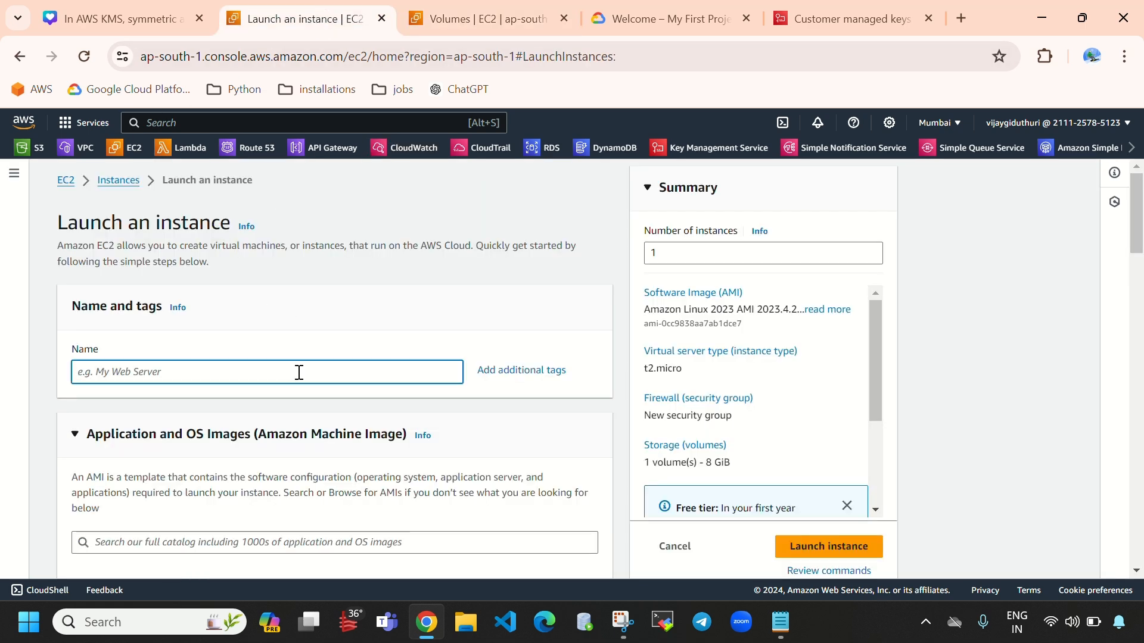
pyautogui.write('kms')
pyautogui.scroll(-3, 212, 441)
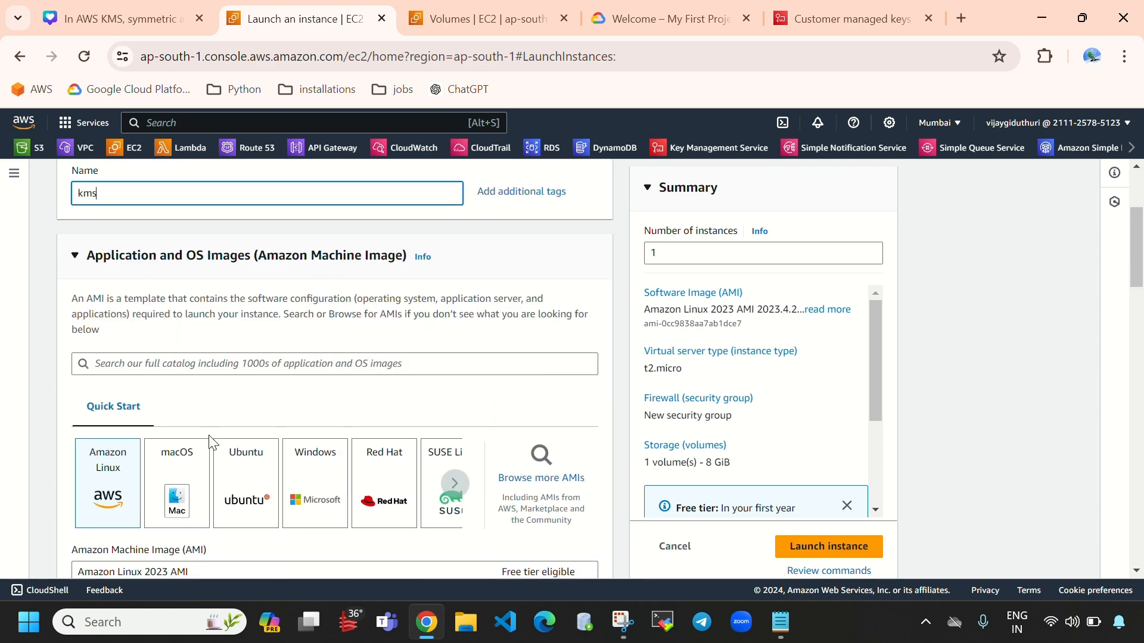
pyautogui.scroll(-3, 263, 411)
pyautogui.scroll(-3, 290, 392)
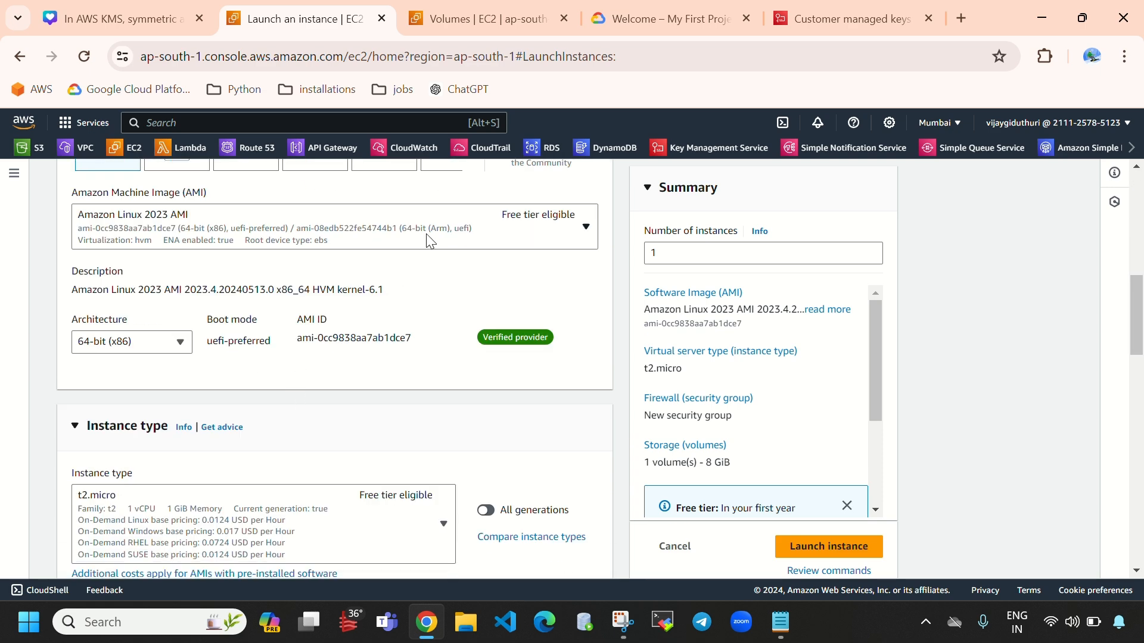
pyautogui.click(433, 236)
pyautogui.click(500, 354)
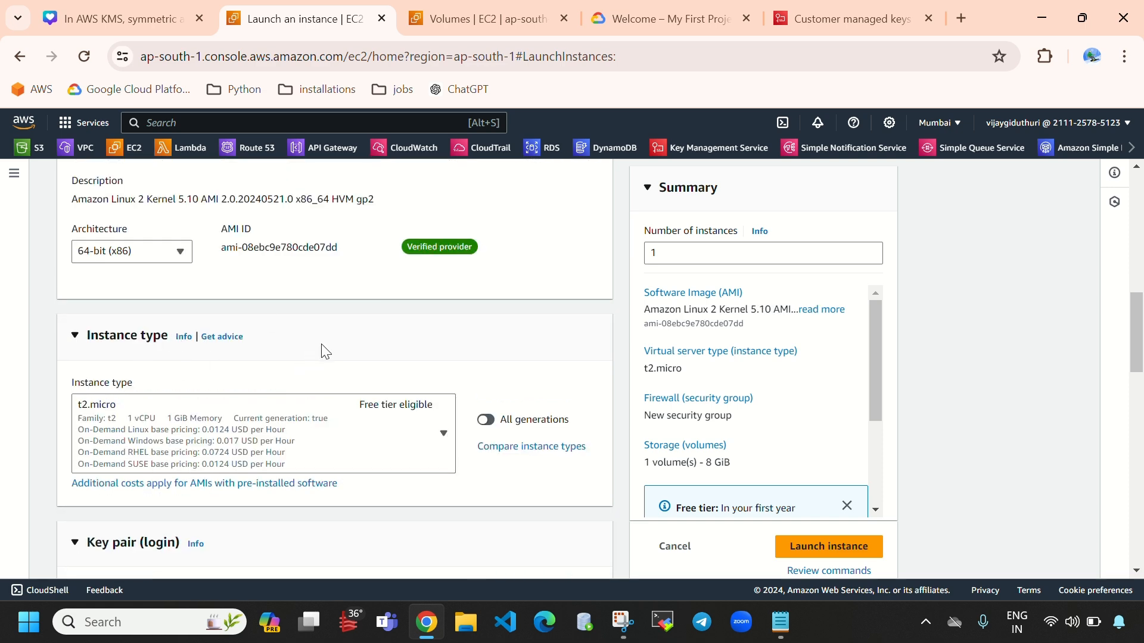
# Step: Create a new RSA key pair named kms in .pem format for the instance login
pyautogui.scroll(-5, 310, 355)
pyautogui.click(355, 390)
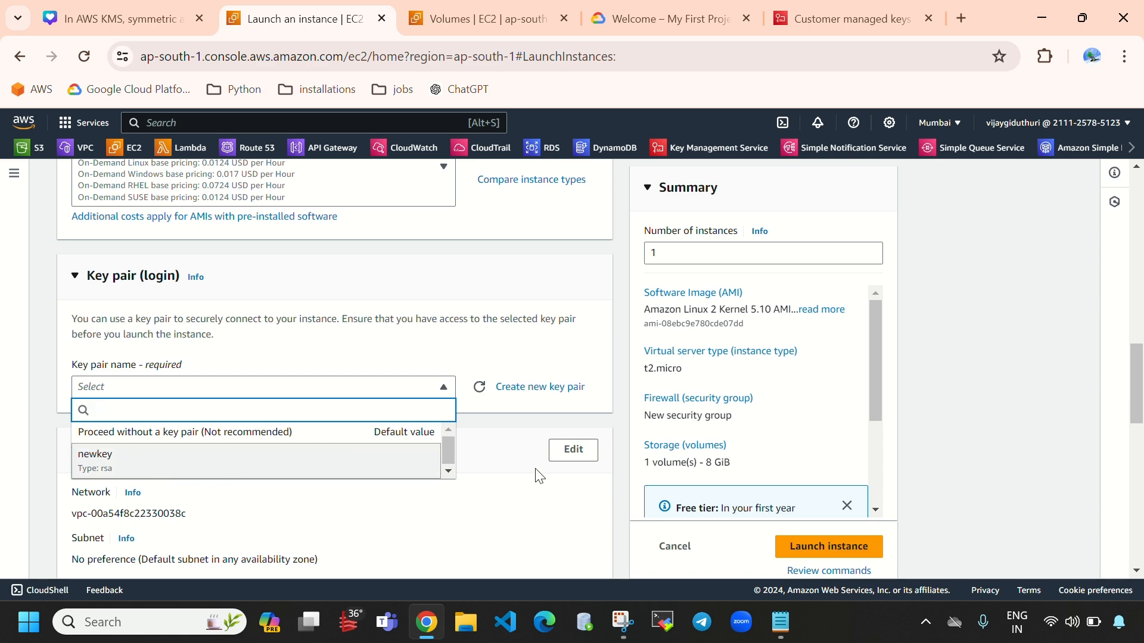
pyautogui.click(536, 393)
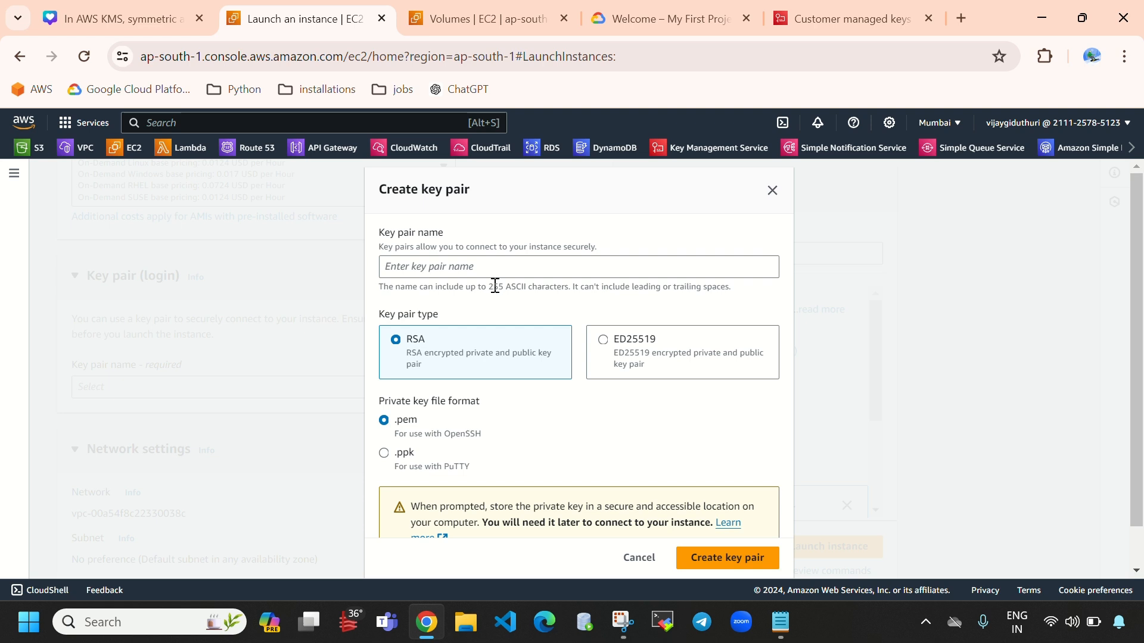
pyautogui.click(489, 266)
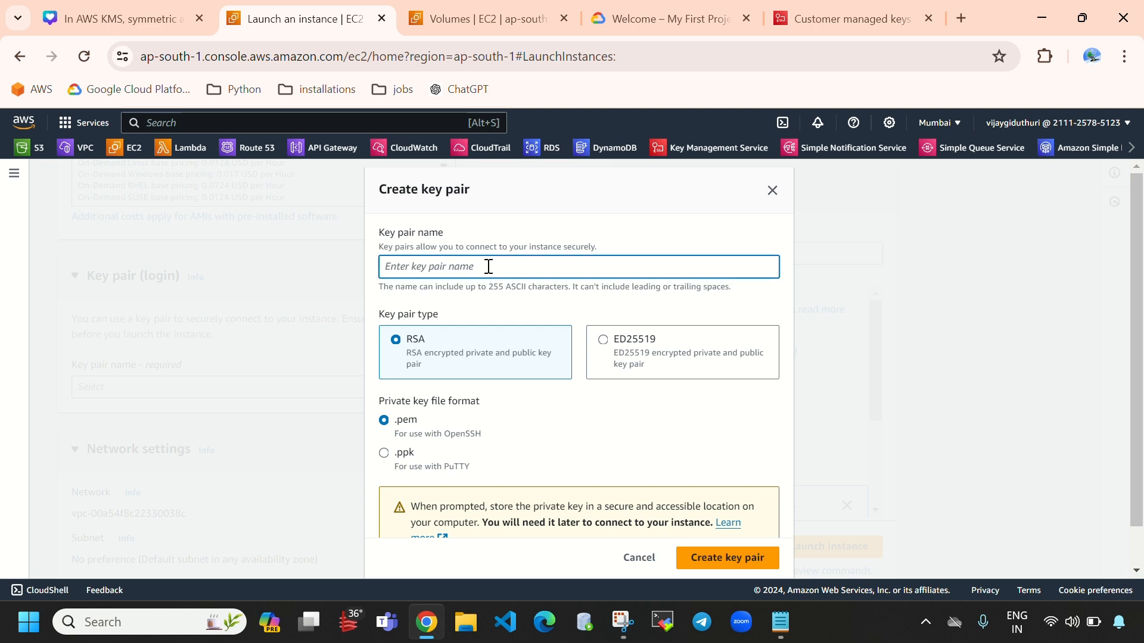
pyautogui.write('ms')
pyautogui.scroll(-1, 655, 340)
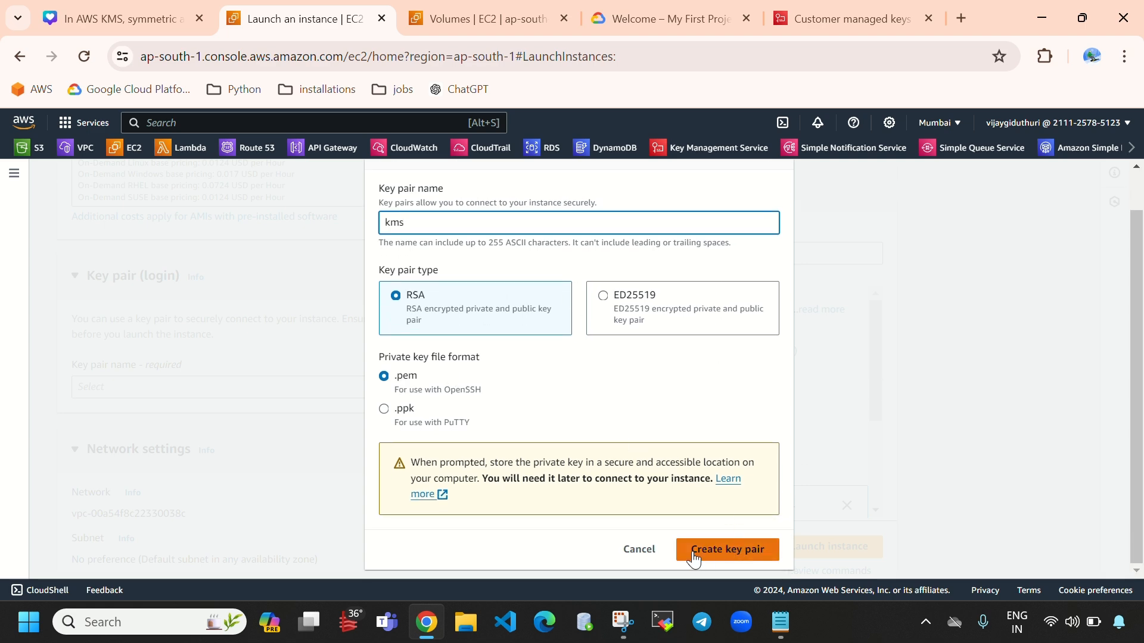
pyautogui.click(735, 551)
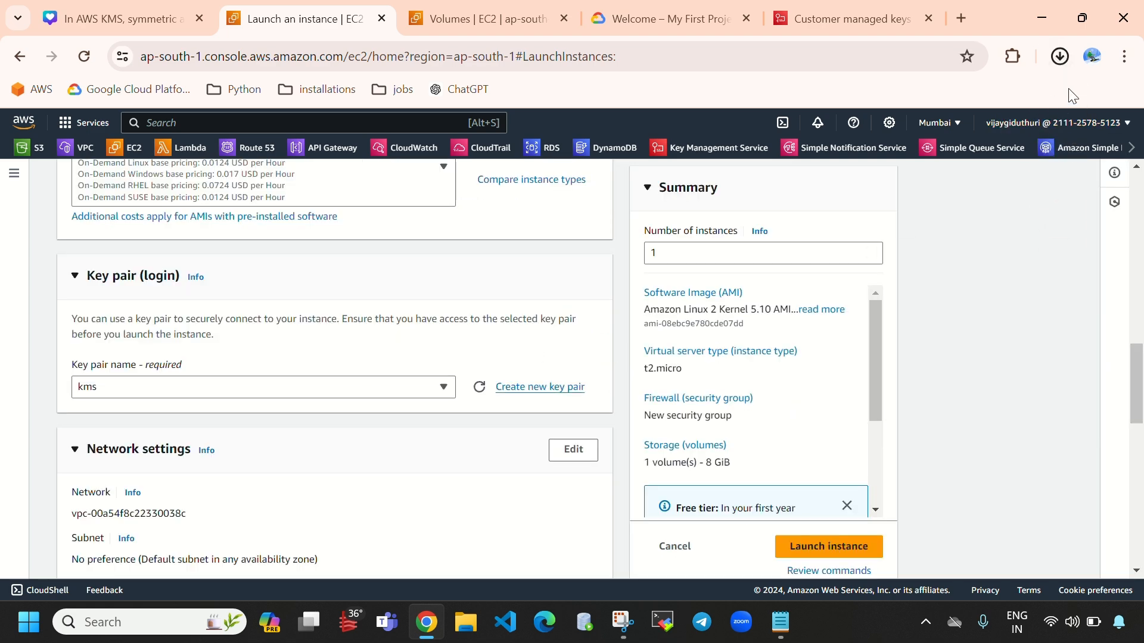
# Step: Place the instance in the my-vpc network and assign the existing All-Traffiv-SG security group
pyautogui.scroll(-3, 380, 385)
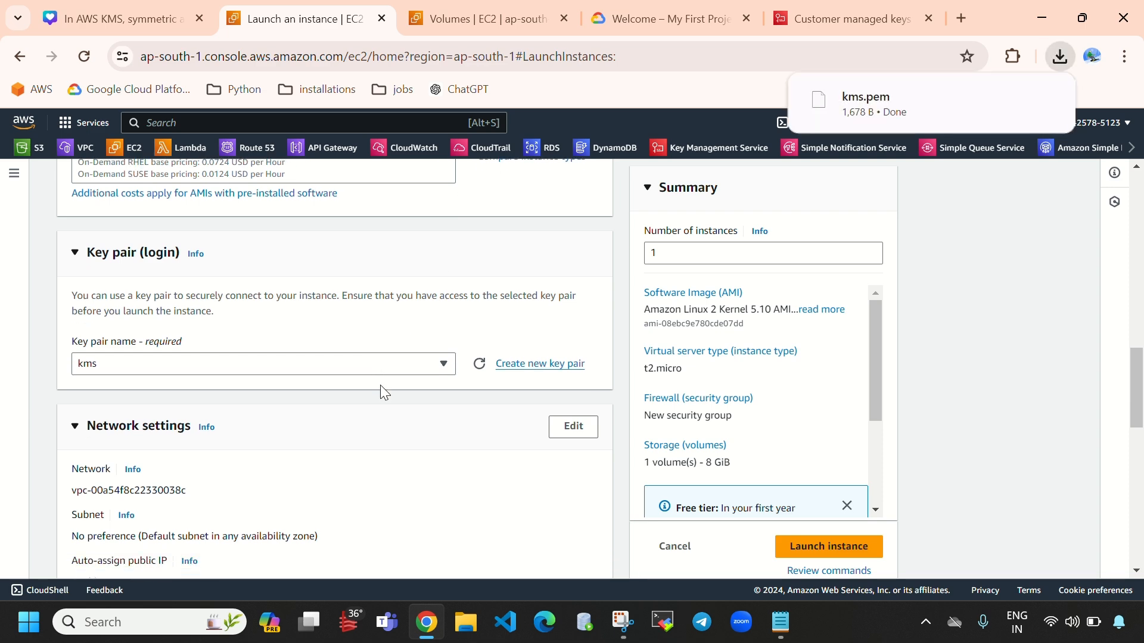
pyautogui.click(573, 271)
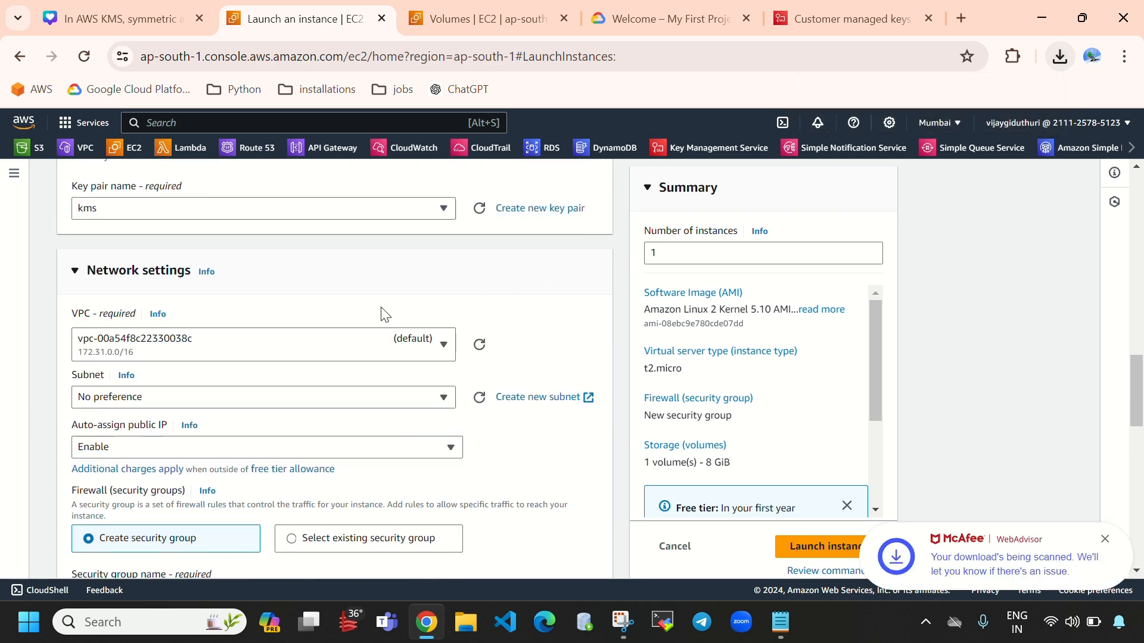
pyautogui.click(376, 345)
pyautogui.click(382, 407)
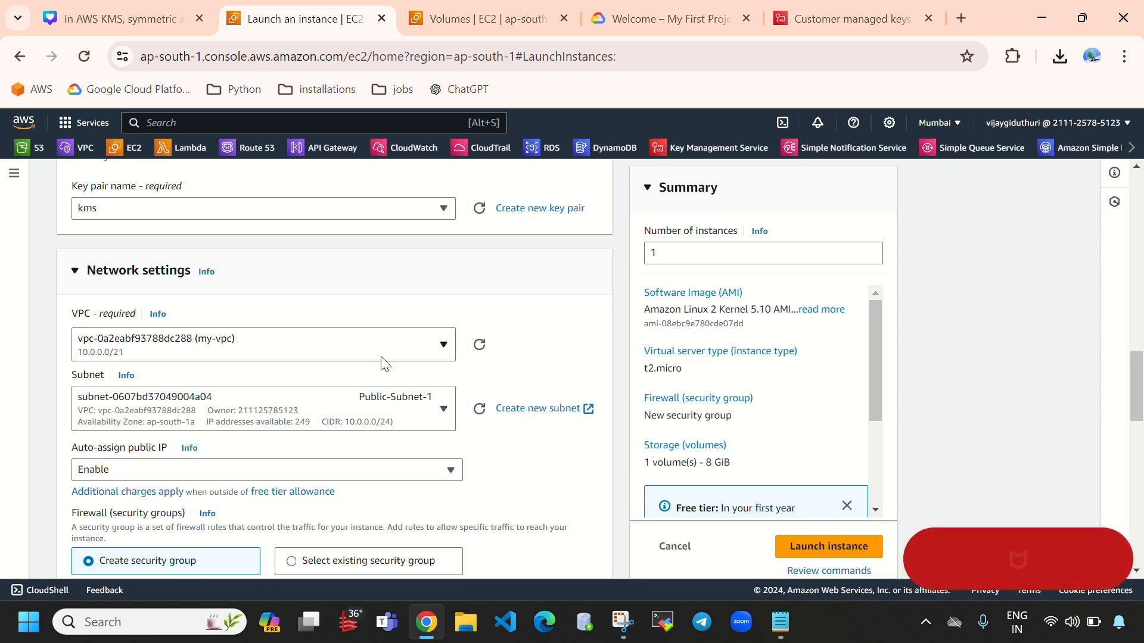
pyautogui.scroll(-3, 383, 360)
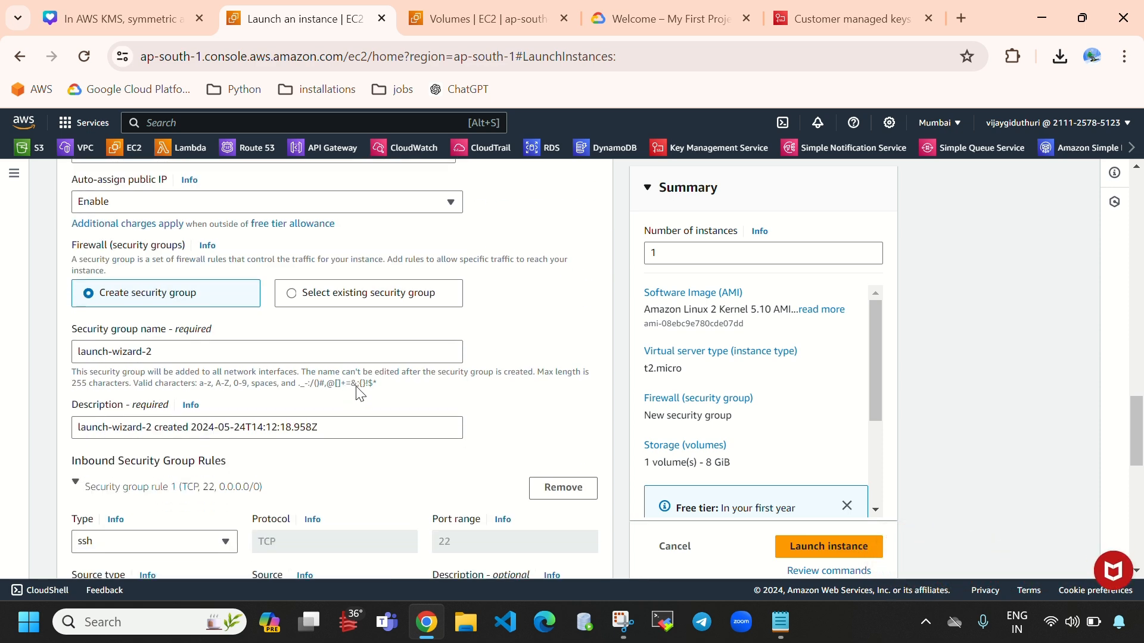
pyautogui.click(377, 300)
pyautogui.click(362, 350)
pyautogui.click(191, 435)
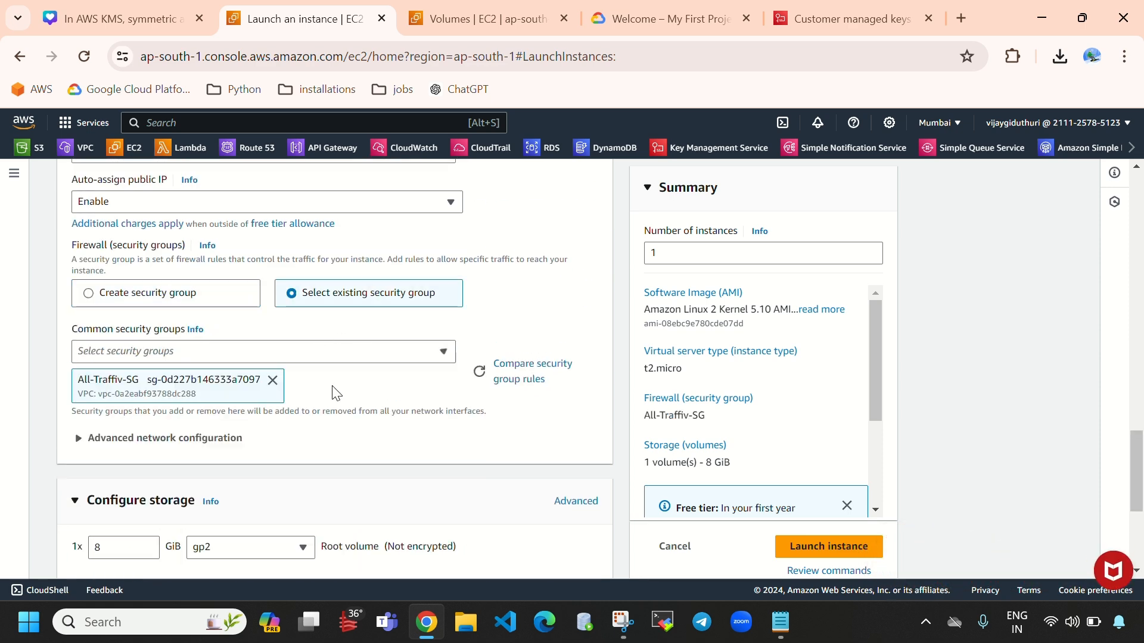
# Step: Switch the storage configuration to the advanced view and expand the root volume's details
pyautogui.scroll(-3, 281, 410)
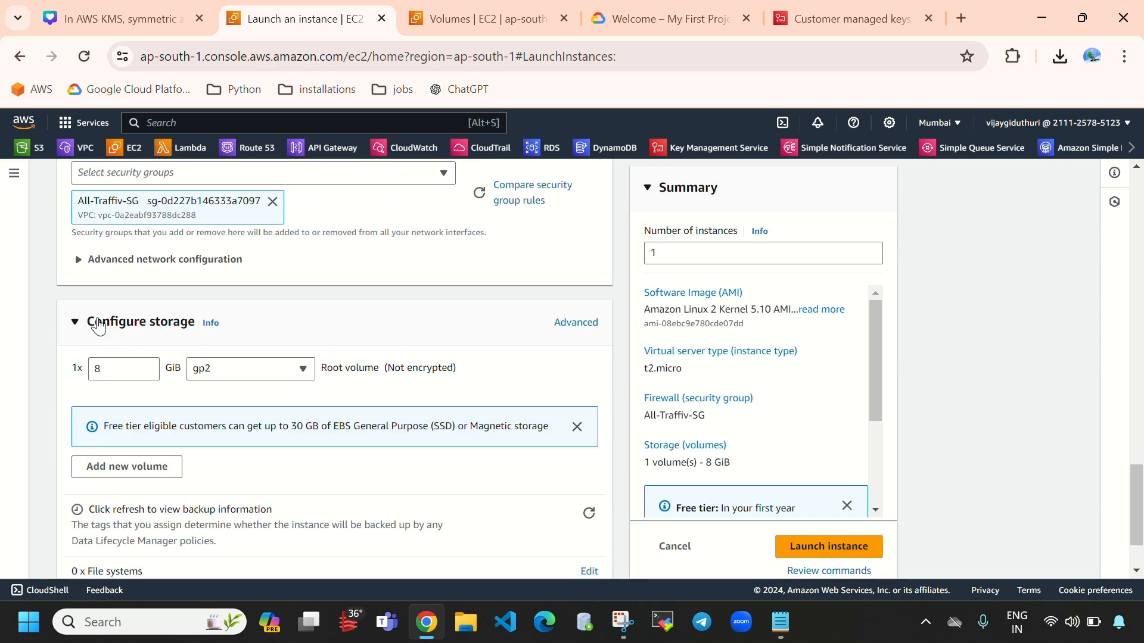
pyautogui.click(560, 338)
pyautogui.scroll(-3, 388, 370)
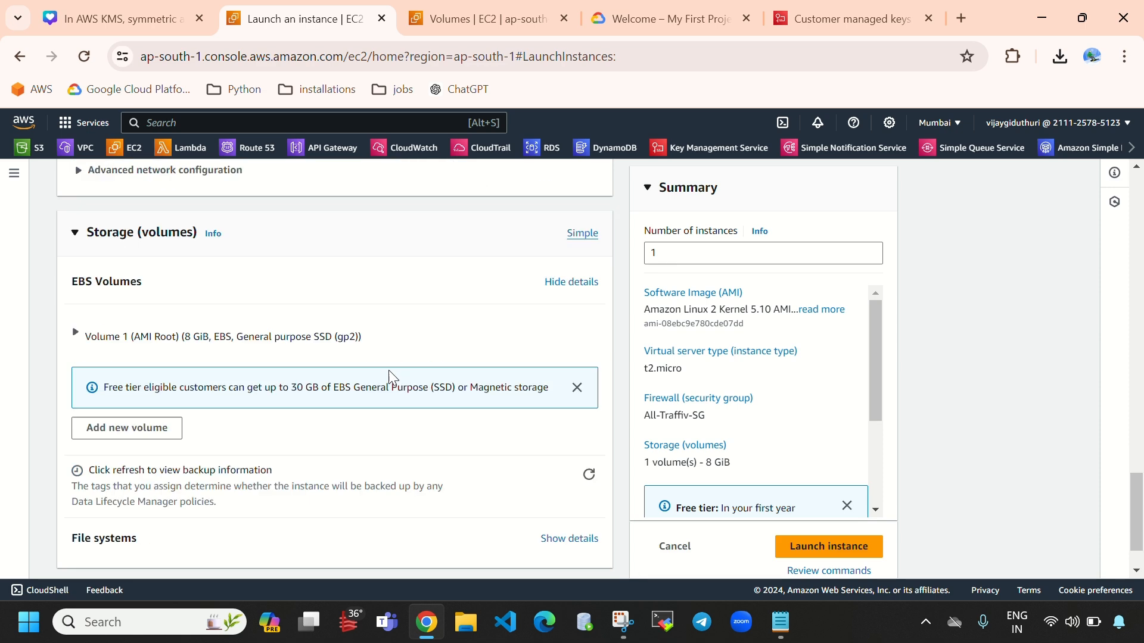
pyautogui.click(116, 275)
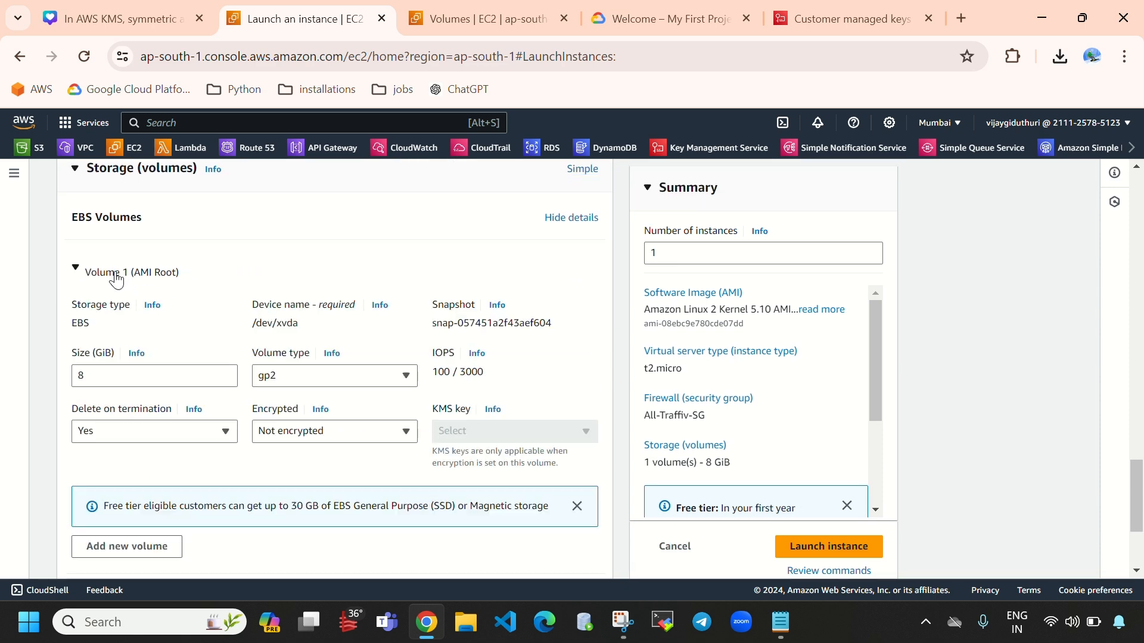
# Step: Try root volume sizes of 3 GiB and 7 GiB, and set the size back to 8 GiB
pyautogui.moveTo(129, 372); pyautogui.dragTo(72, 381)
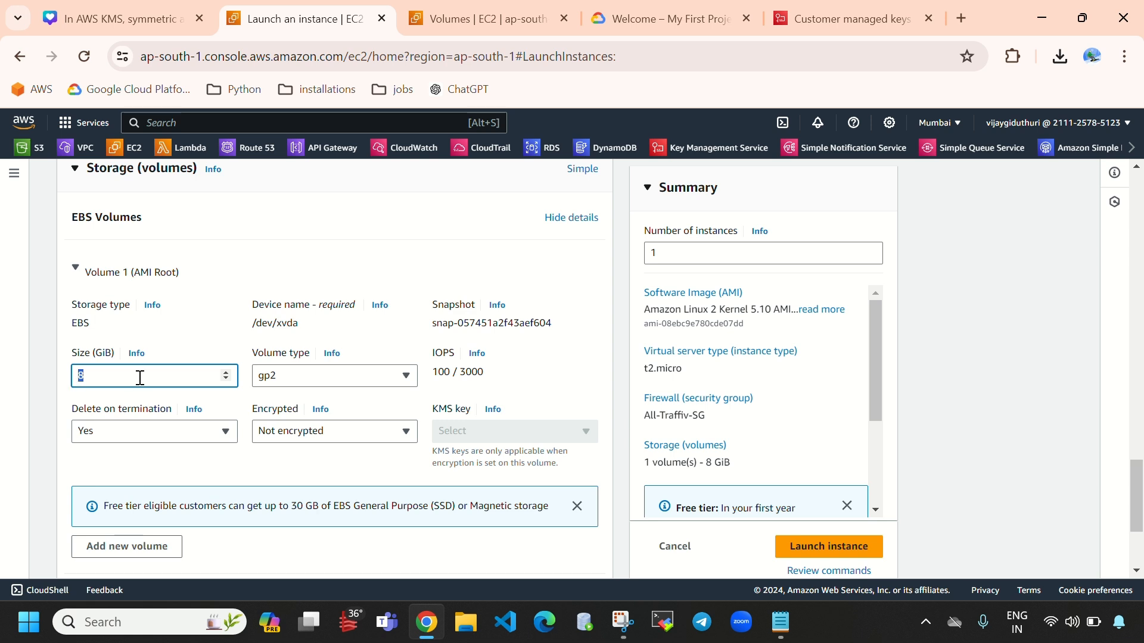
pyautogui.press('BackSpace')
pyautogui.write('3')
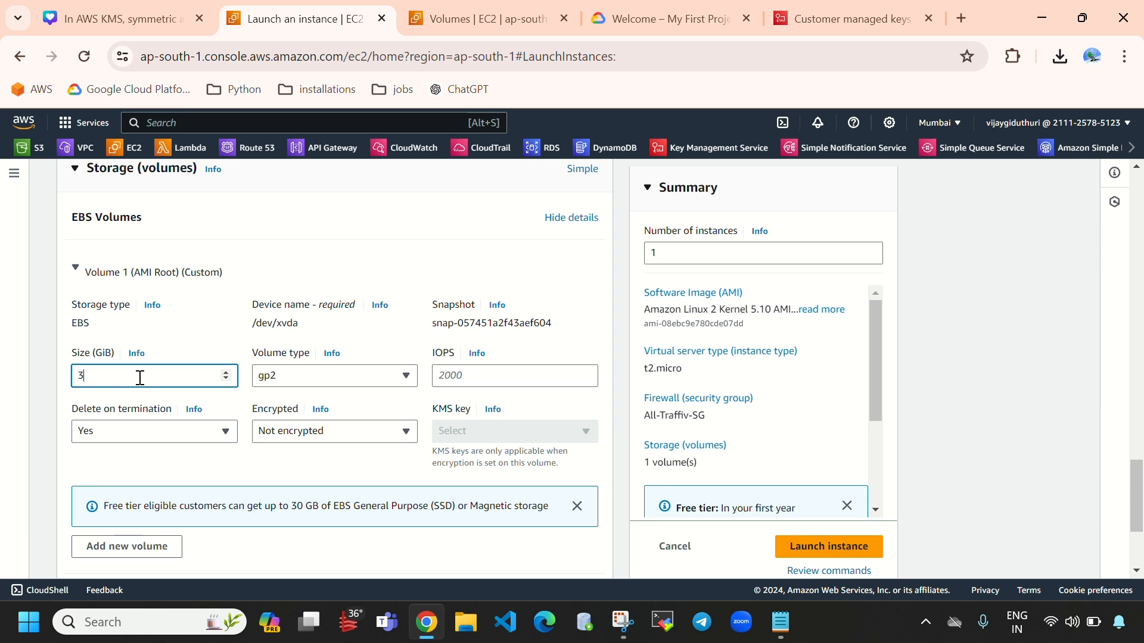
pyautogui.write('0')
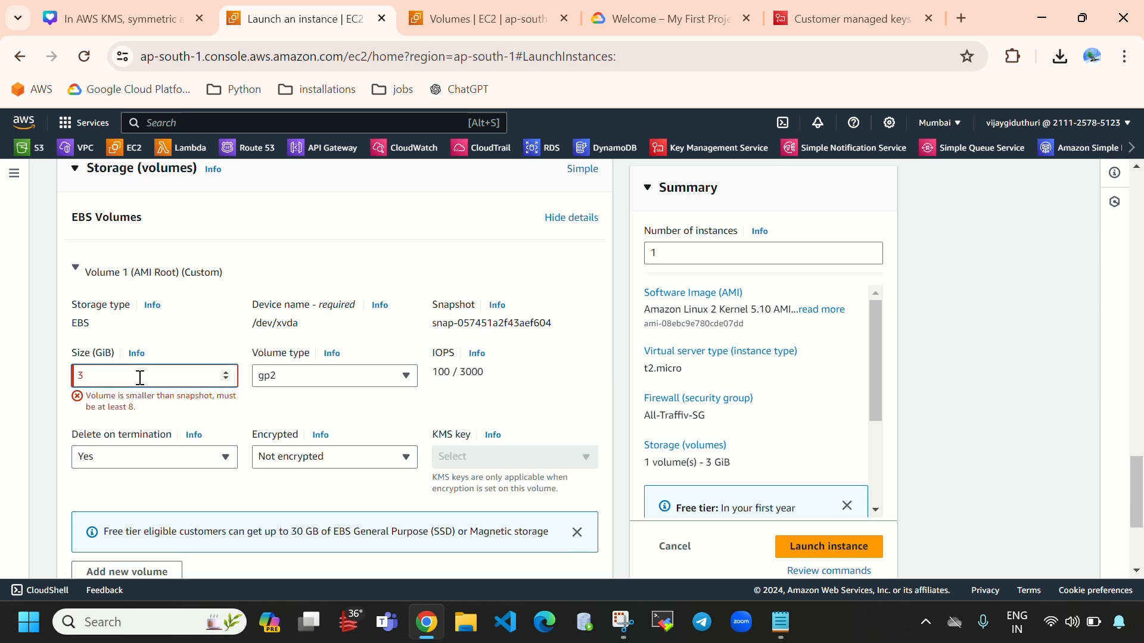
pyautogui.write('8')
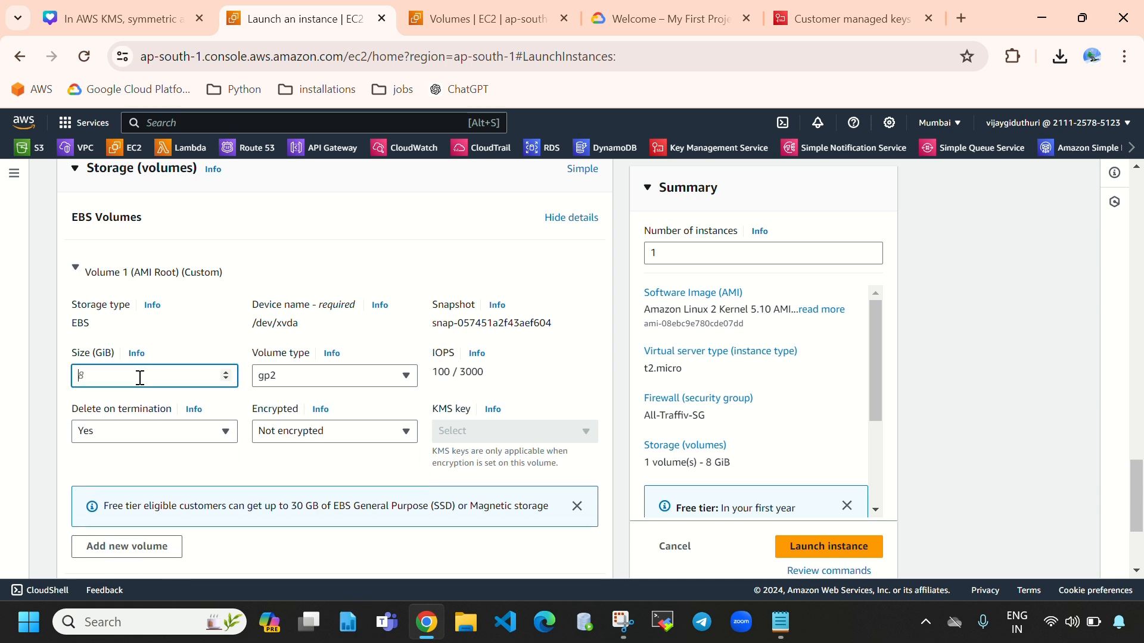
pyautogui.write('7')
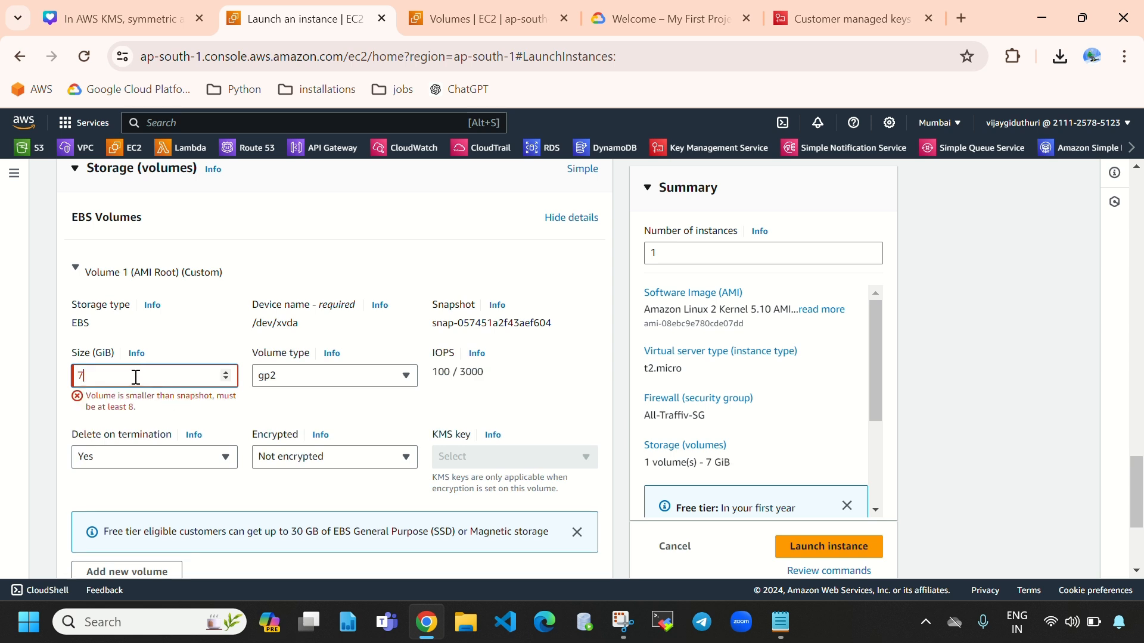
pyautogui.write('8')
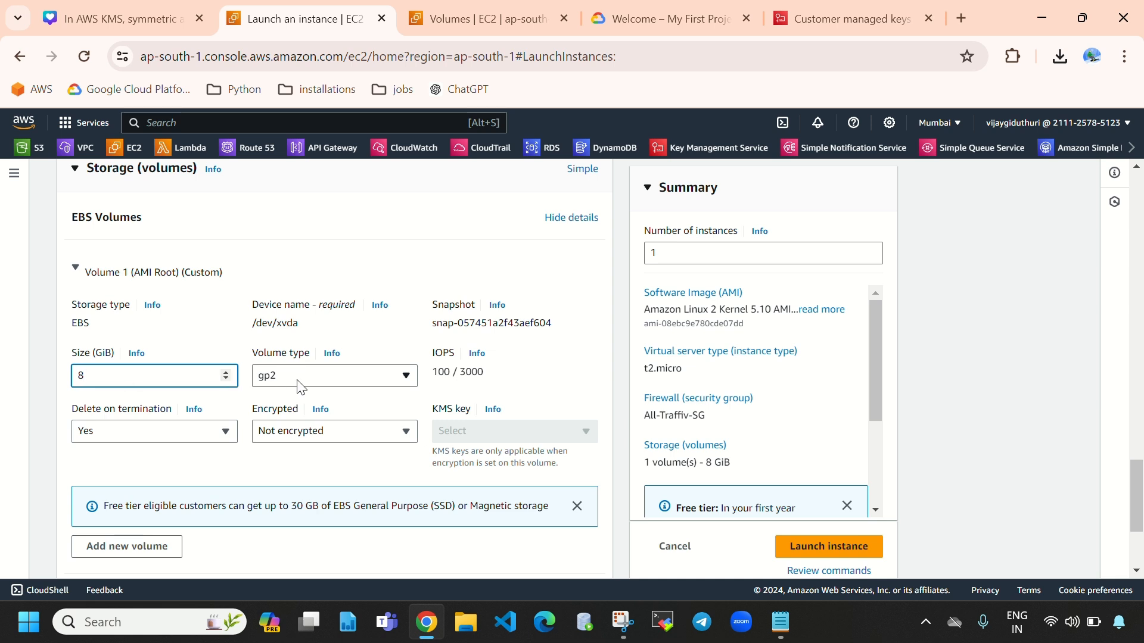
# Step: Set the root volume to Encrypted and compare its KMS key choices with the customer managed keys list
pyautogui.click(299, 444)
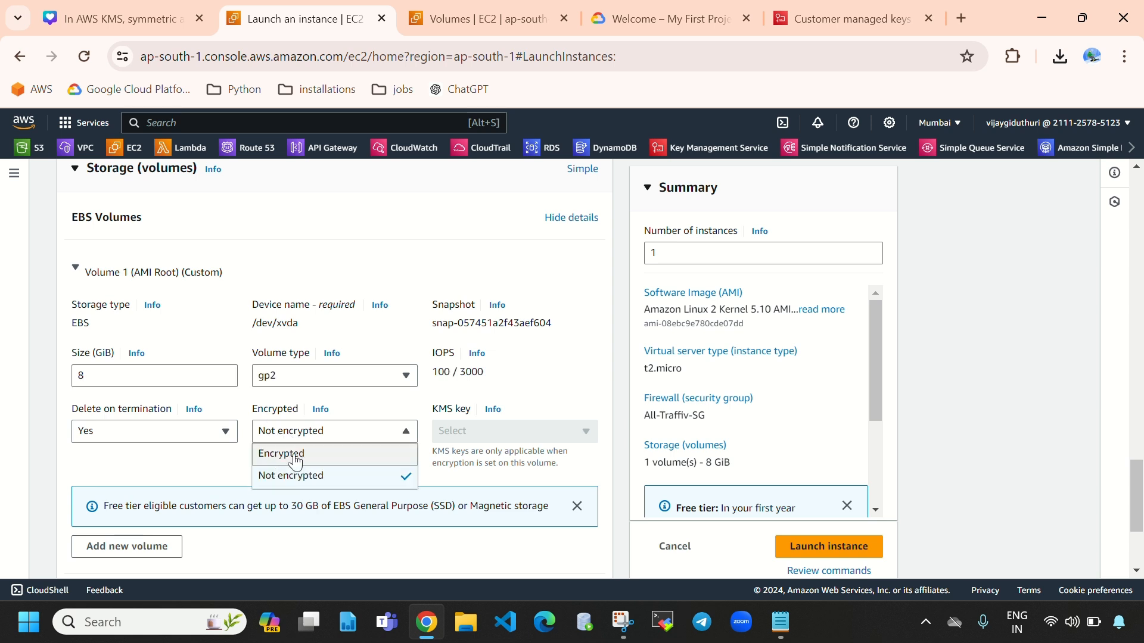
pyautogui.click(296, 462)
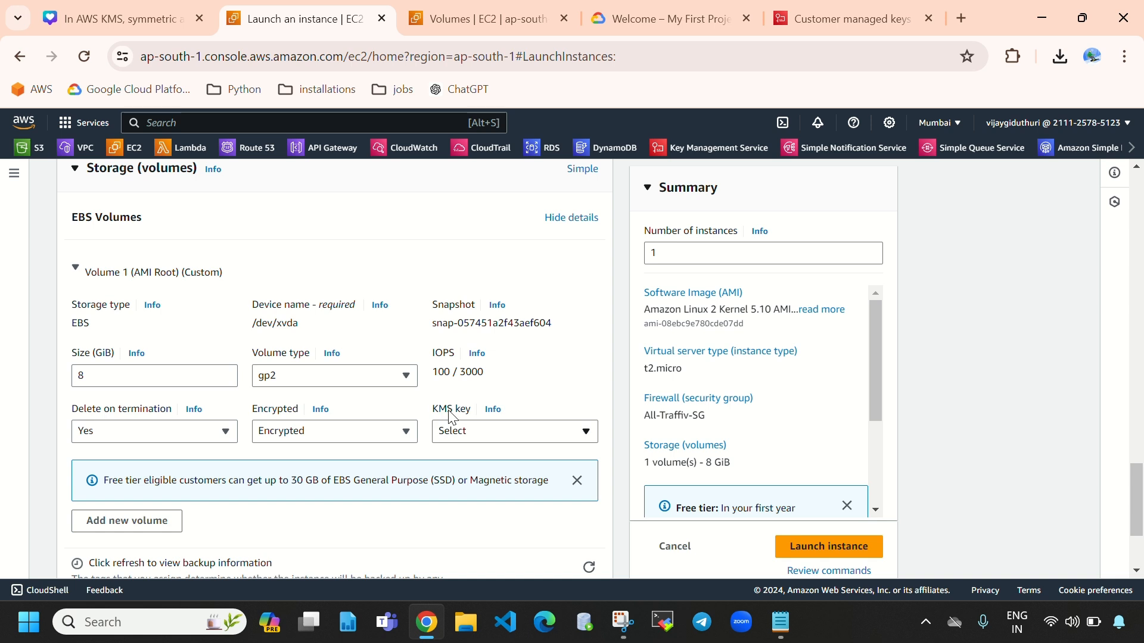
pyautogui.click(469, 439)
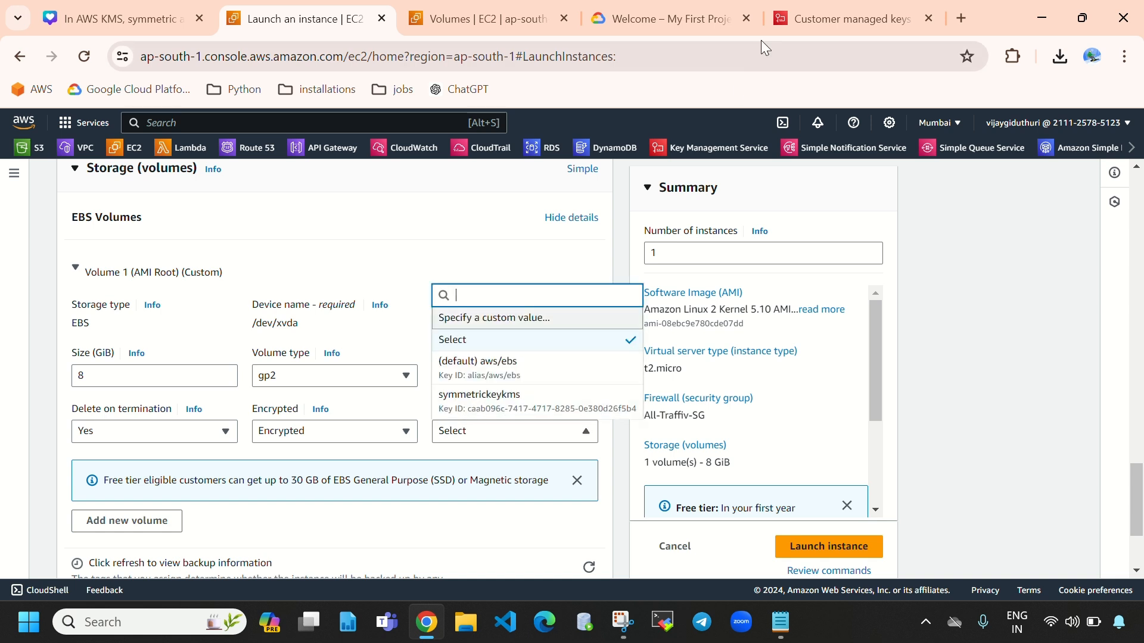
pyautogui.click(856, 19)
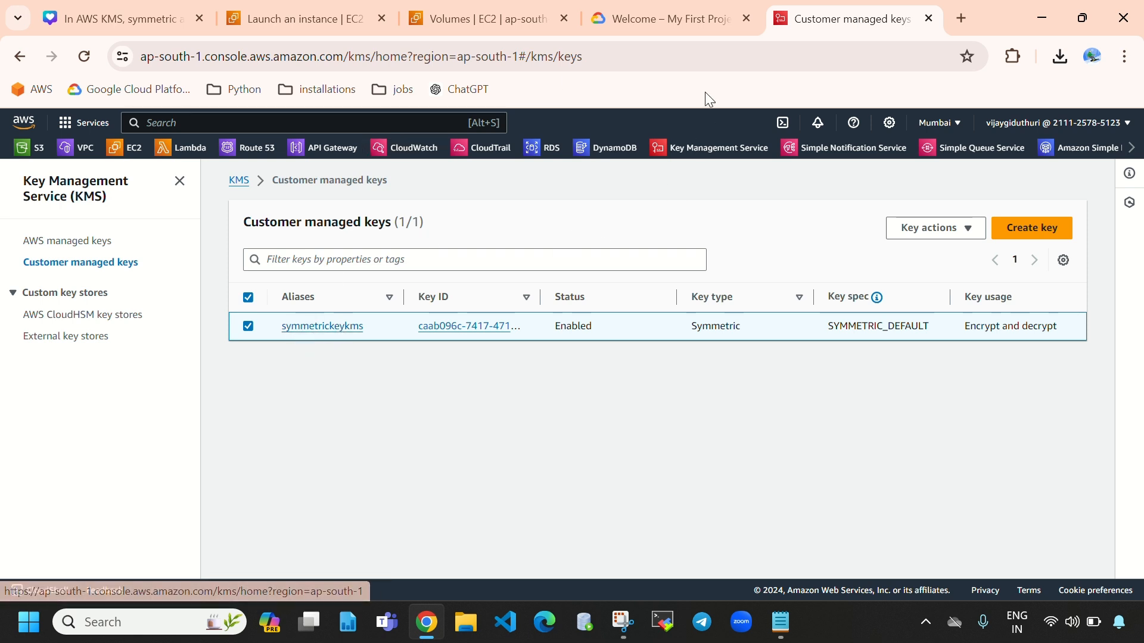
pyautogui.click(288, 18)
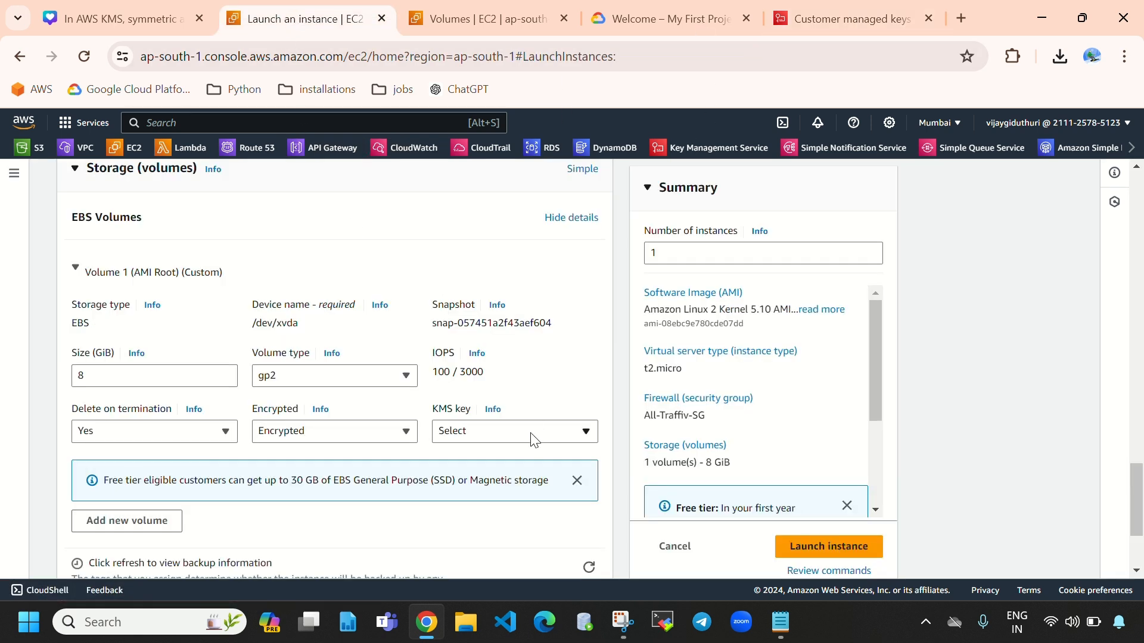
pyautogui.click(493, 441)
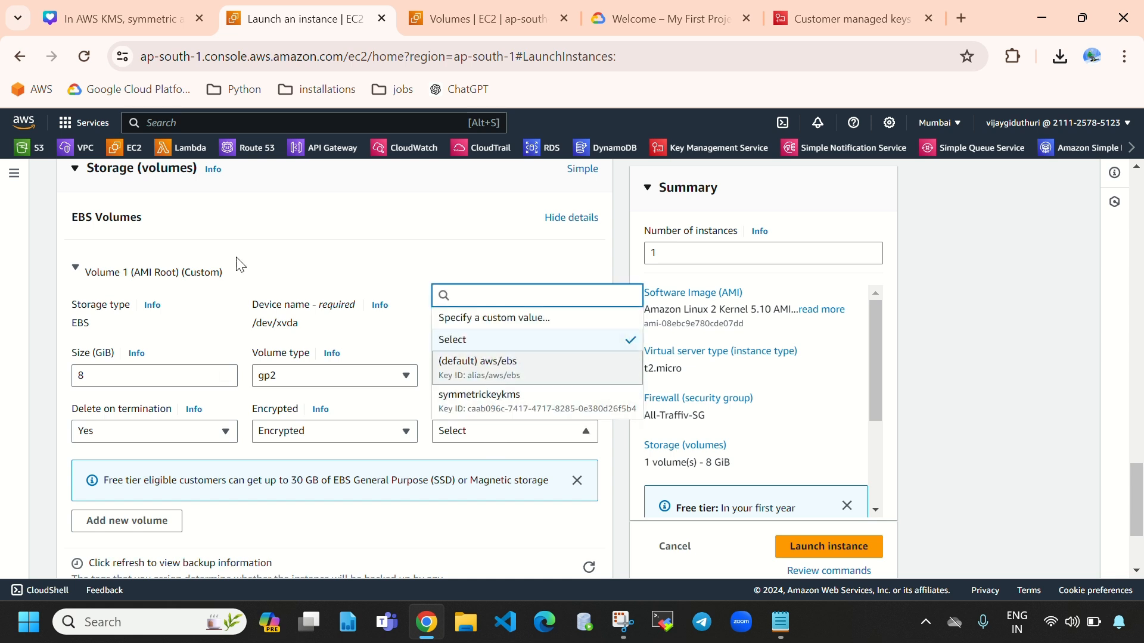
pyautogui.moveTo(69, 218); pyautogui.dragTo(117, 216)
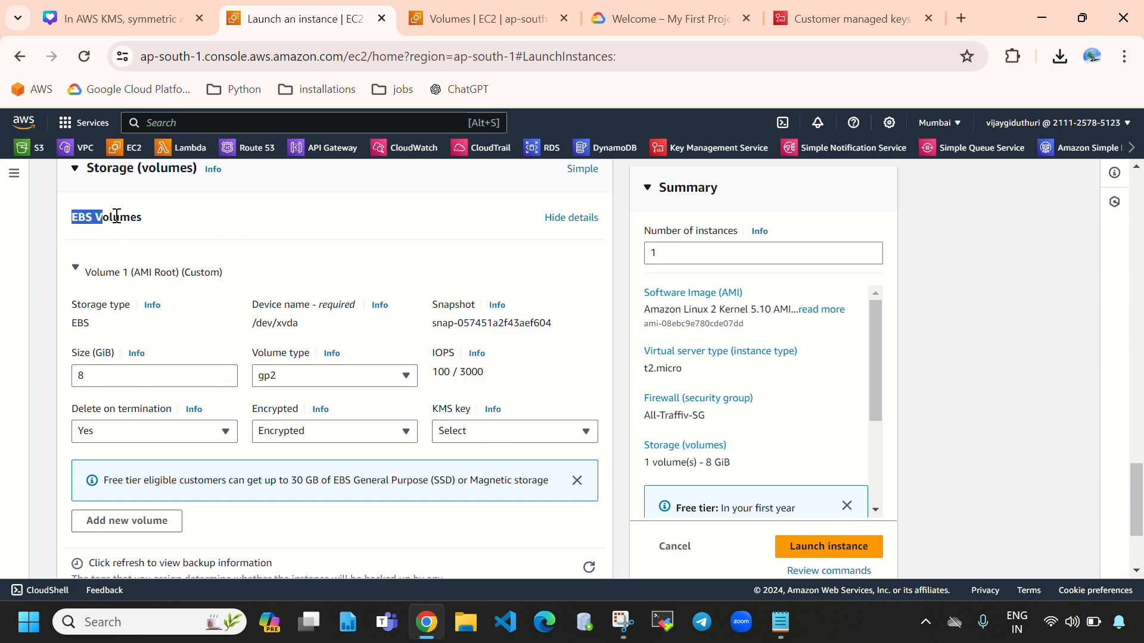
# Step: Assign the symmetrickeykms key to the encrypted root volume and launch the instance
pyautogui.click(492, 429)
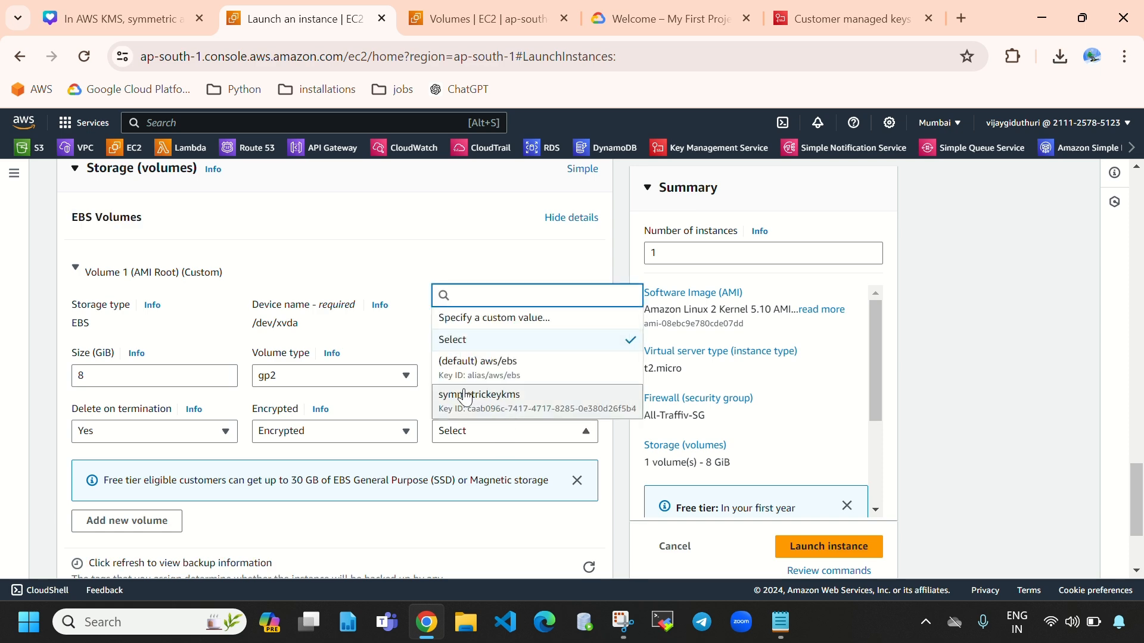
pyautogui.click(489, 401)
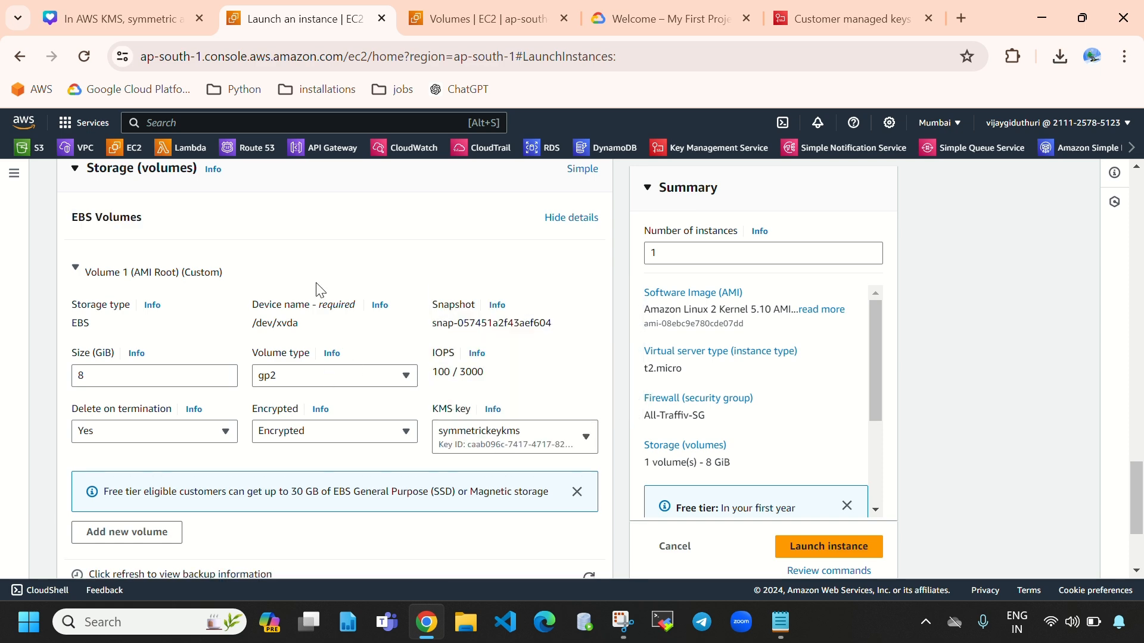
pyautogui.scroll(-3, 321, 430)
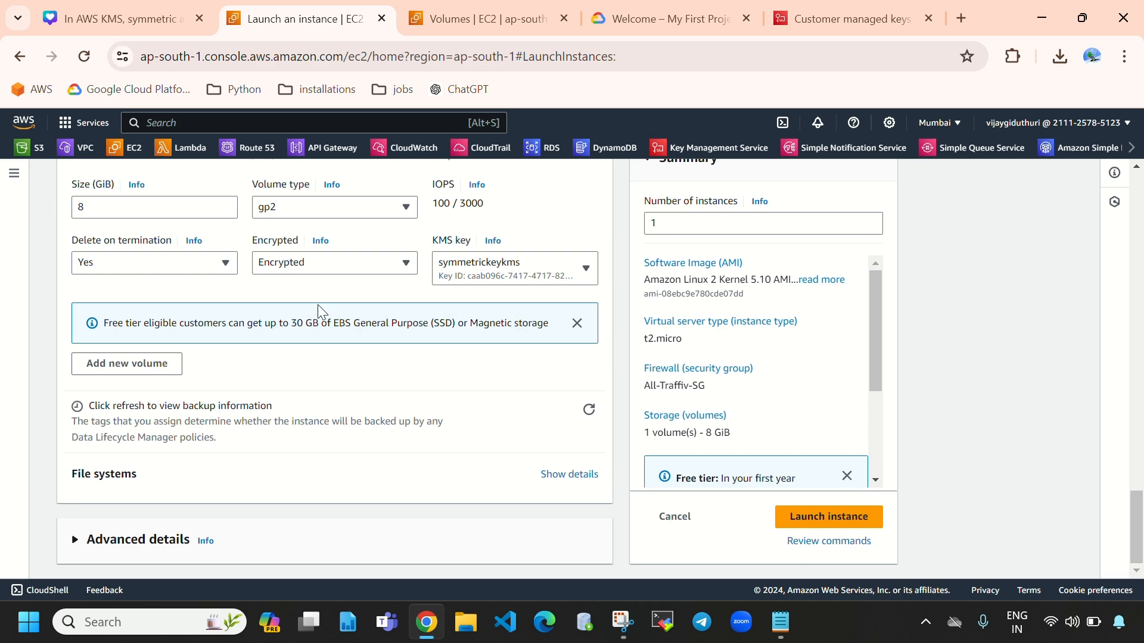
pyautogui.click(812, 516)
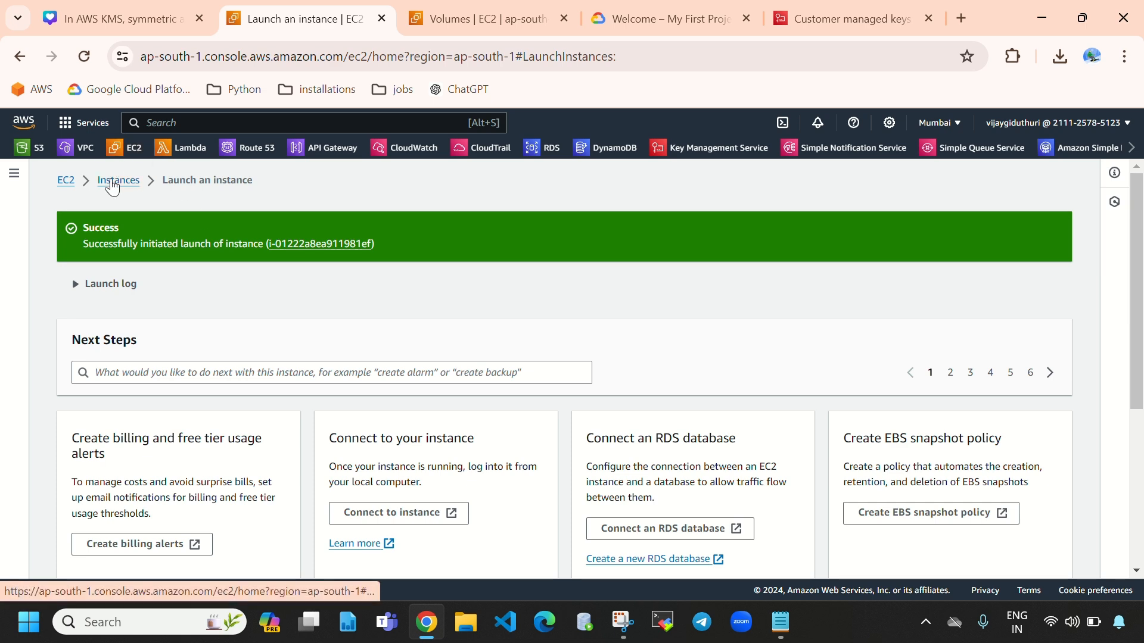
# Step: Open the EC2 instances list, refresh it and select the new kms instance
pyautogui.click(112, 181)
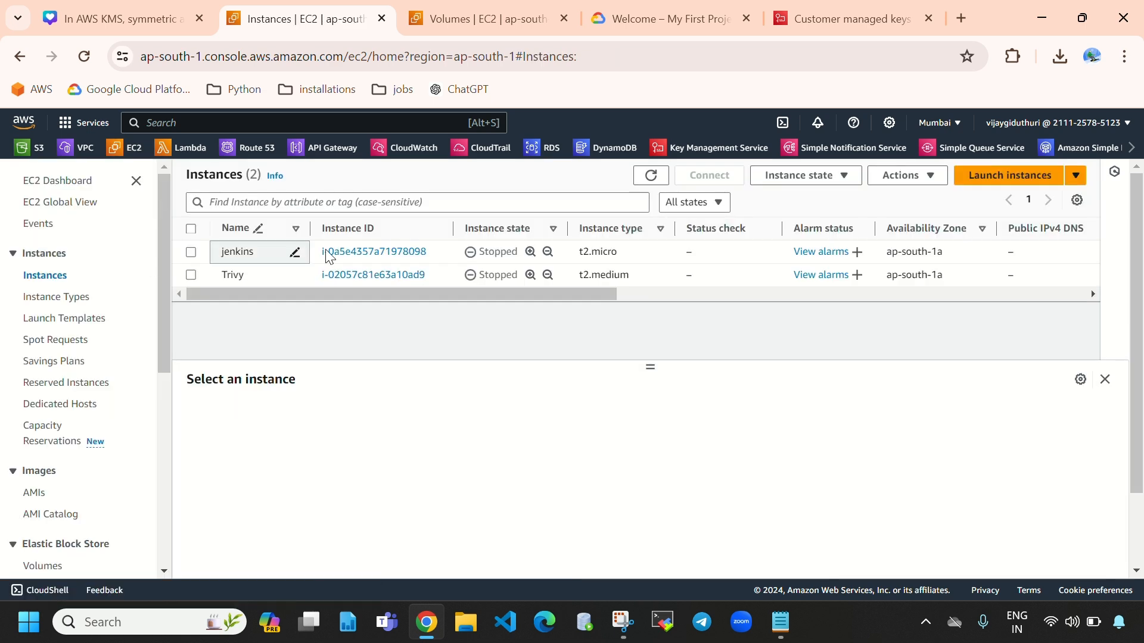
pyautogui.click(651, 177)
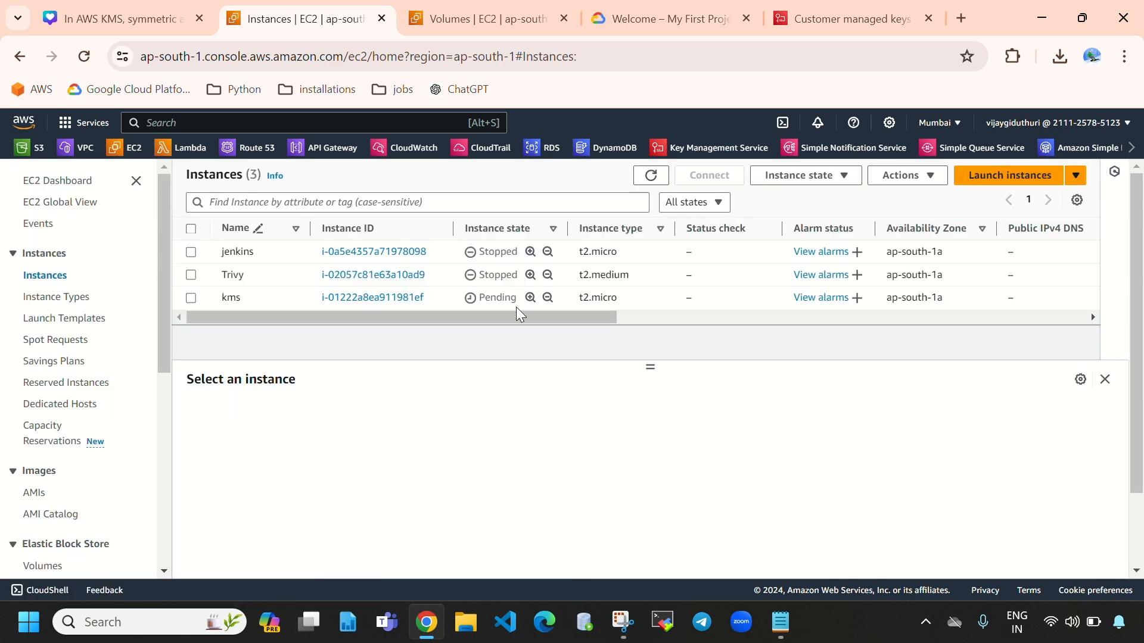
pyautogui.moveTo(484, 305); pyautogui.dragTo(480, 305)
# Step: Filter the instances list by Instance state = running and refresh it
pyautogui.click(400, 208)
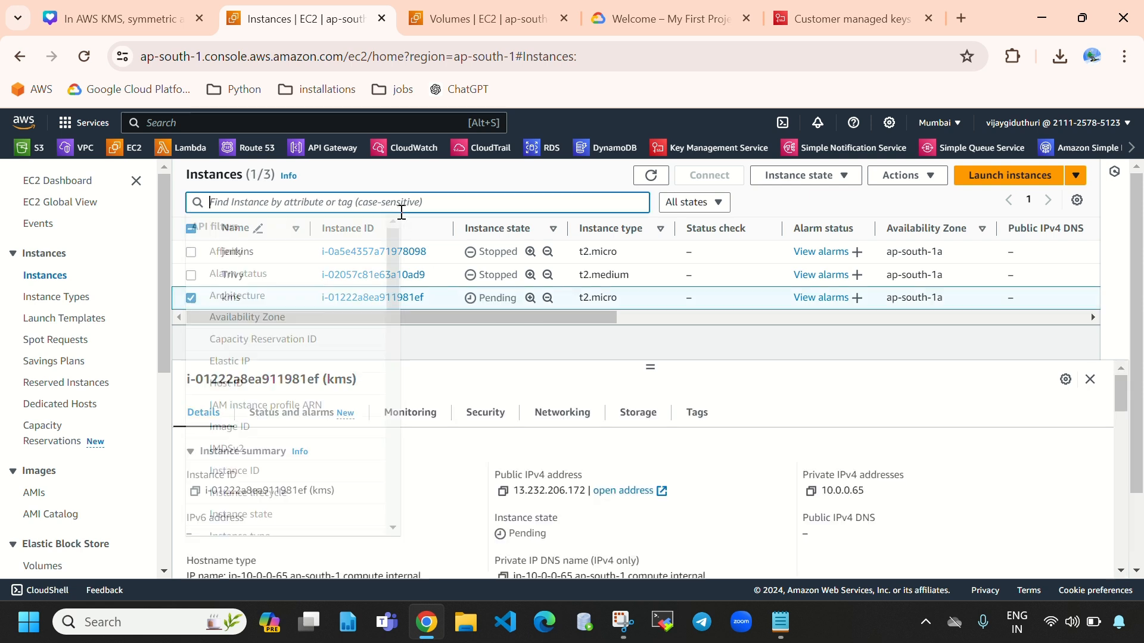
pyautogui.click(269, 514)
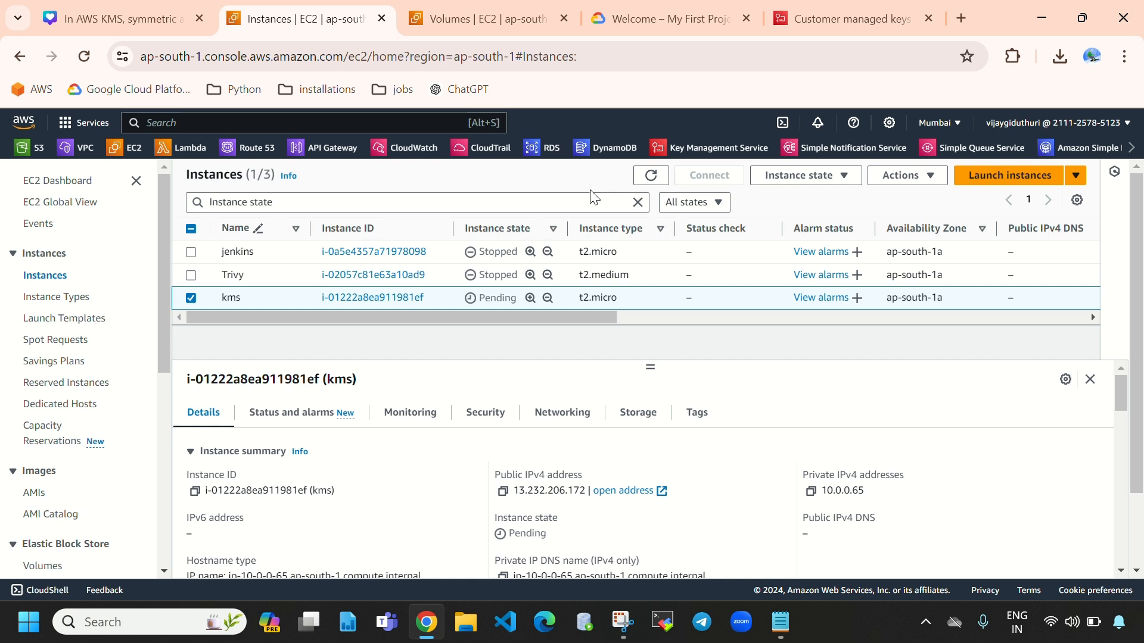
pyautogui.click(638, 202)
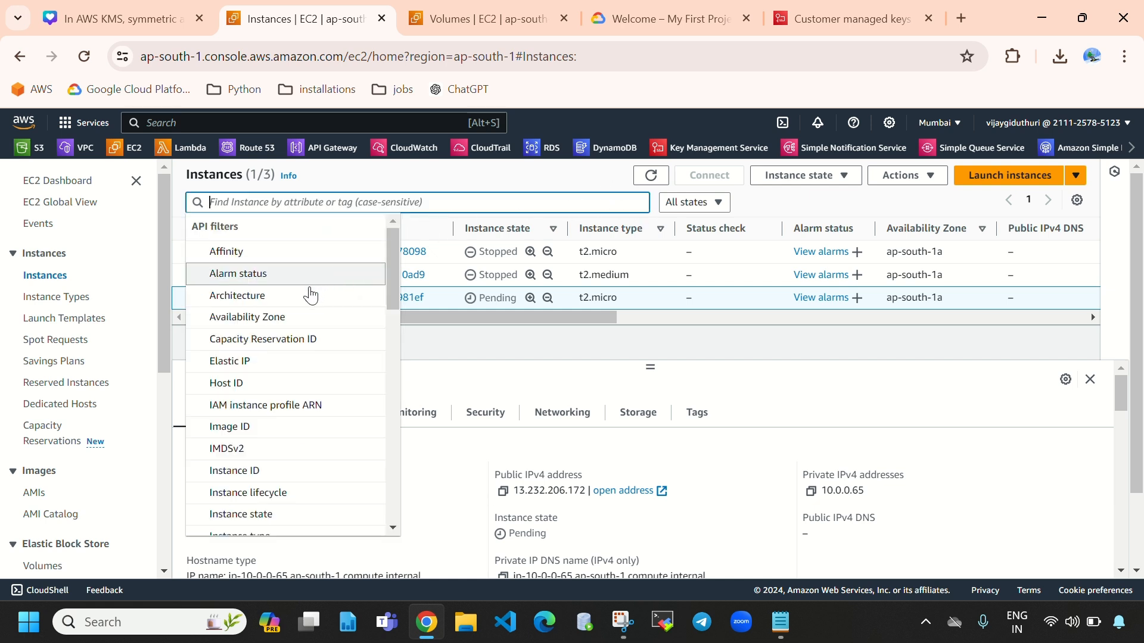
pyautogui.click(255, 513)
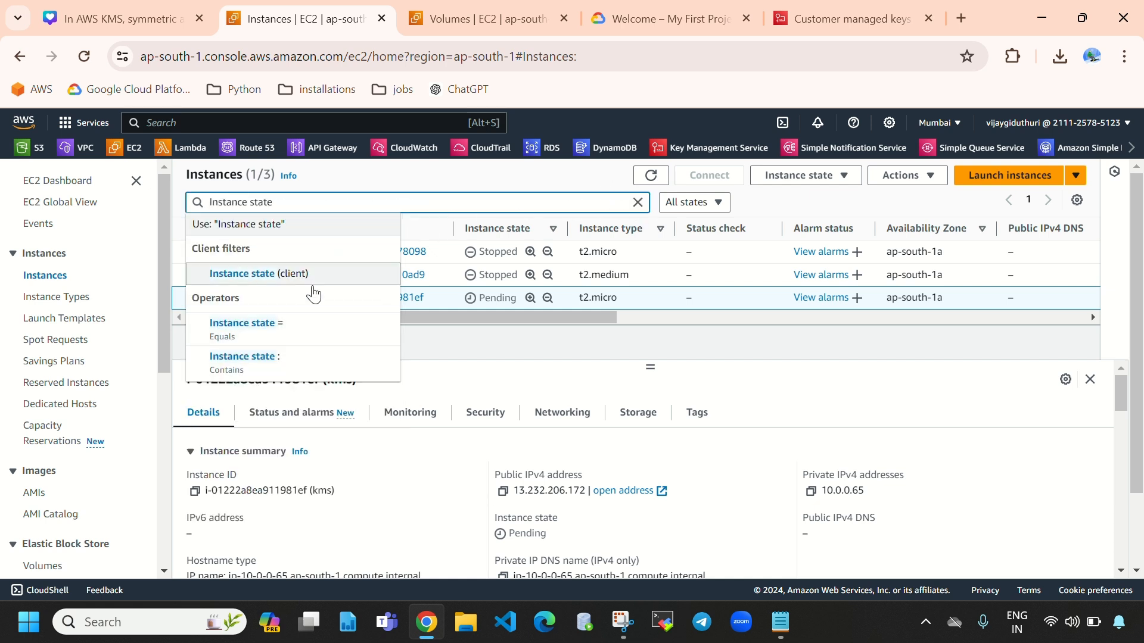
pyautogui.click(292, 344)
pyautogui.click(328, 276)
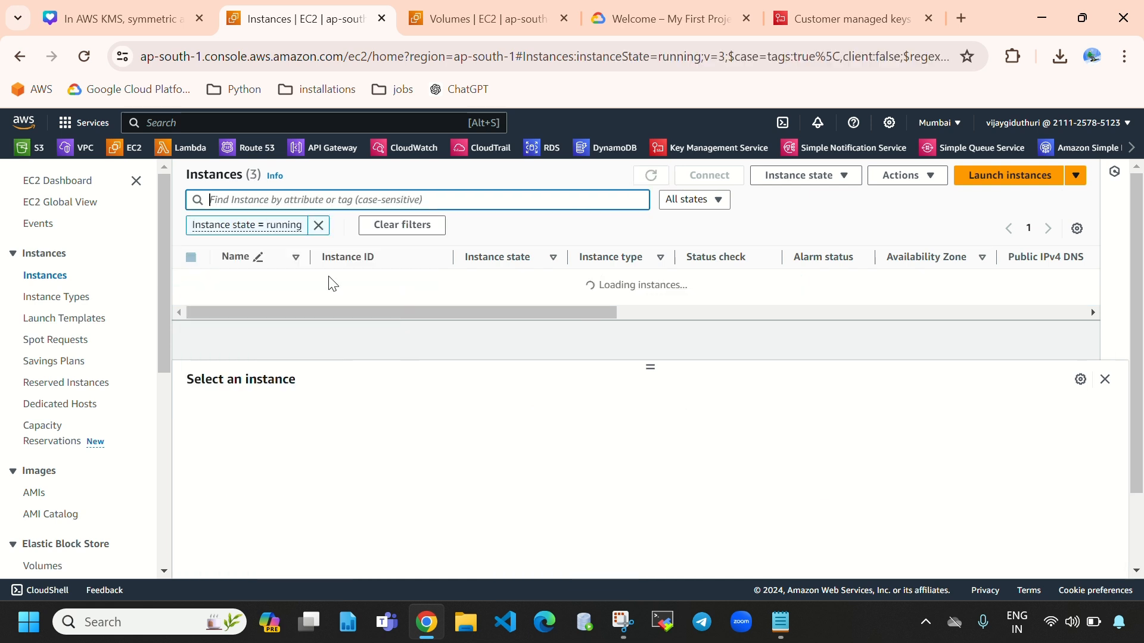
pyautogui.click(651, 175)
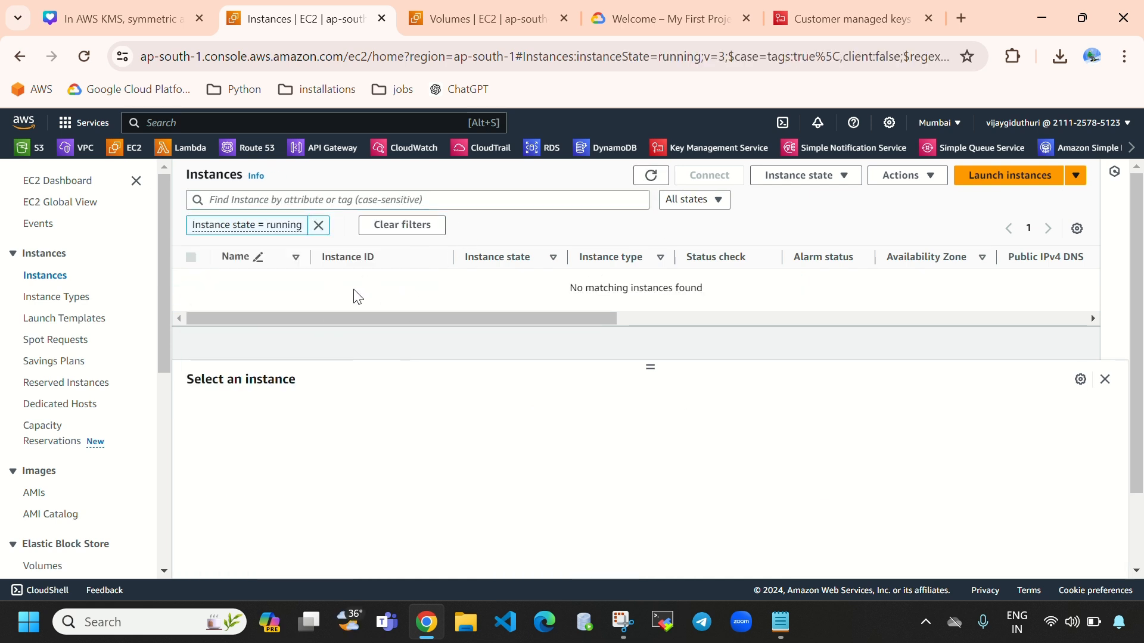
# Step: Refresh the volumes list and the filtered instances list to check the new root volume and the kms instance's state
pyautogui.click(417, 23)
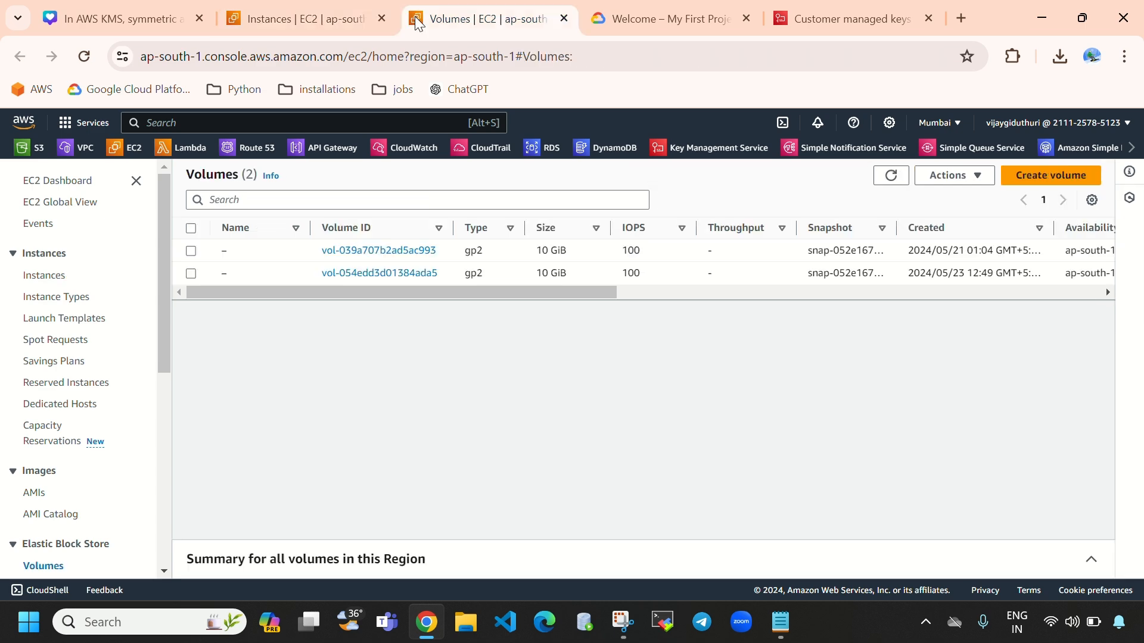
pyautogui.click(889, 177)
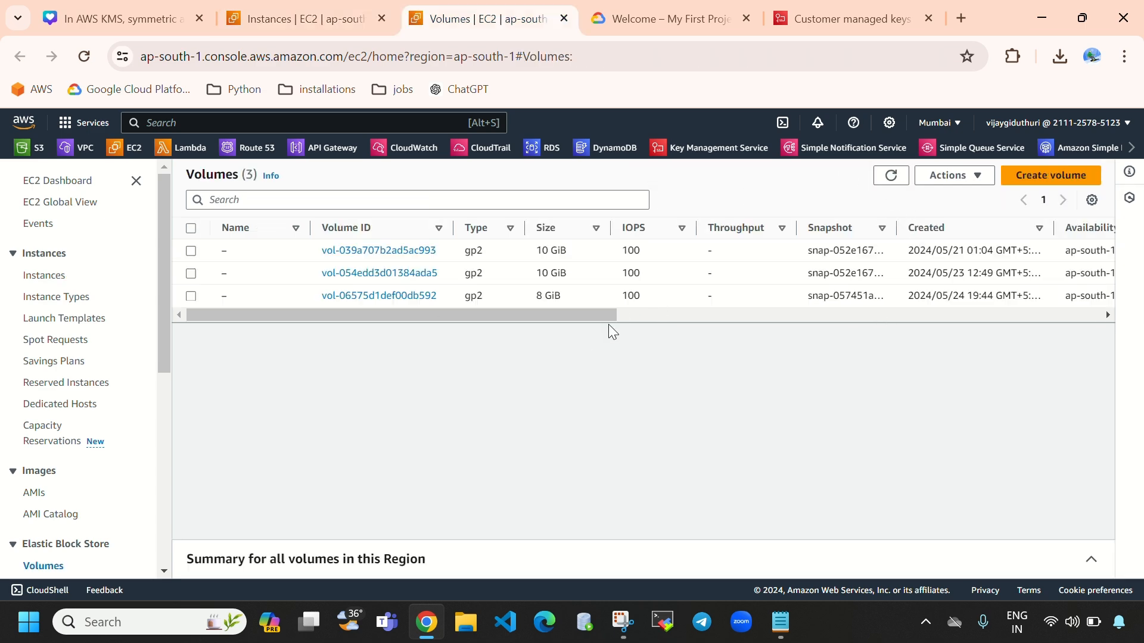
pyautogui.moveTo(559, 313); pyautogui.dragTo(469, 347)
pyautogui.click(268, 19)
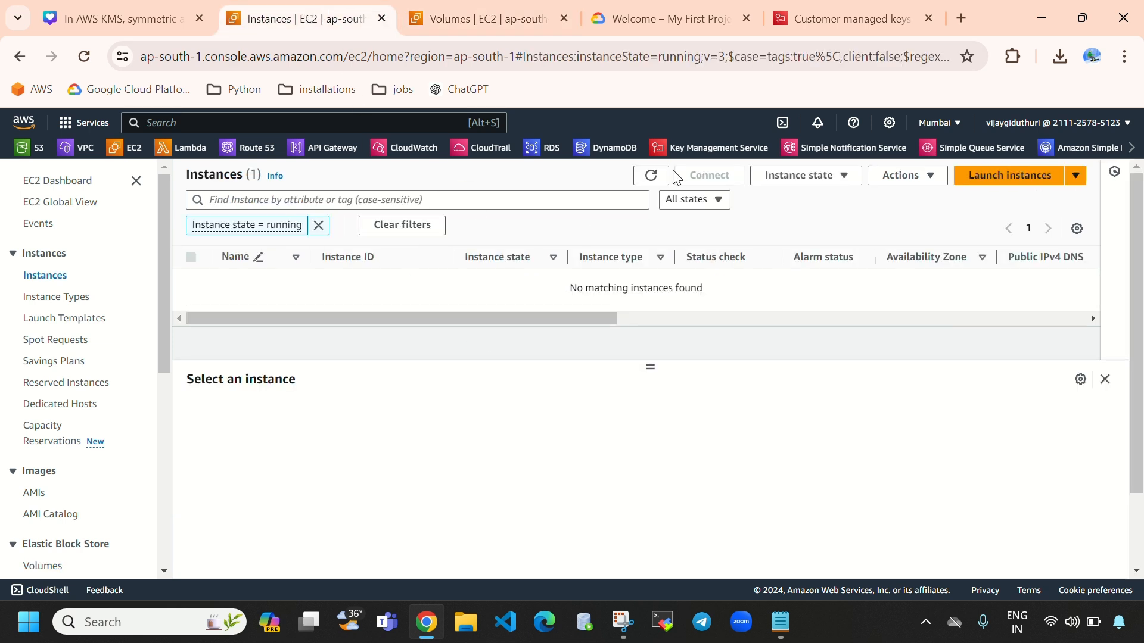
pyautogui.click(651, 175)
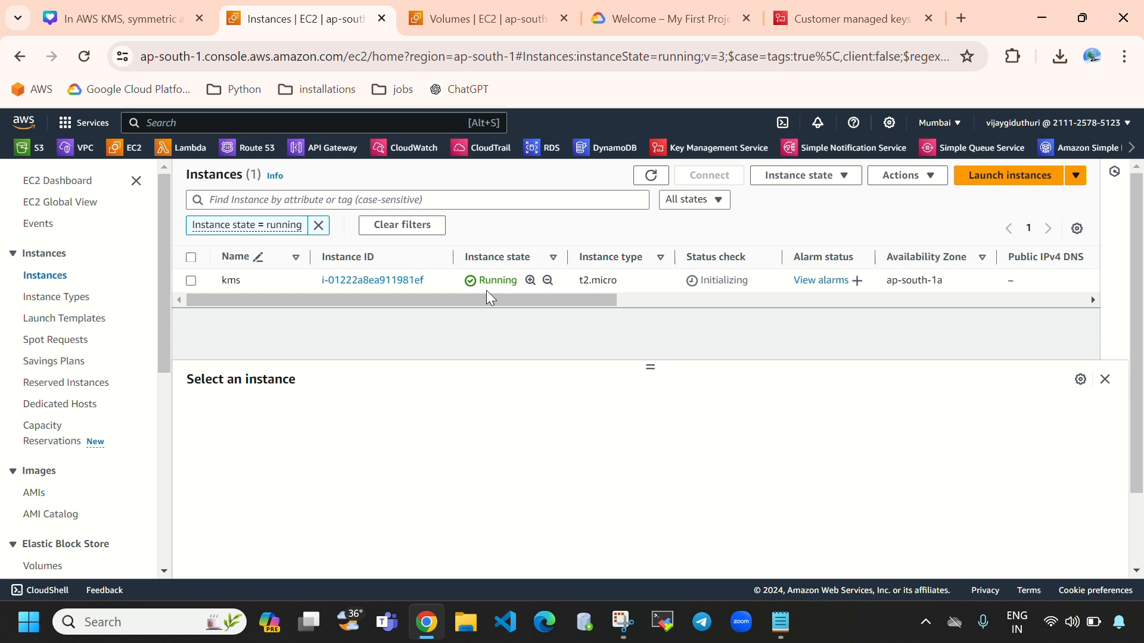
pyautogui.moveTo(480, 279); pyautogui.dragTo(515, 280)
# Step: Search the AWS services for iam and open the IAM dashboard in a new browser tab
pyautogui.click(206, 121)
pyautogui.write('ima')
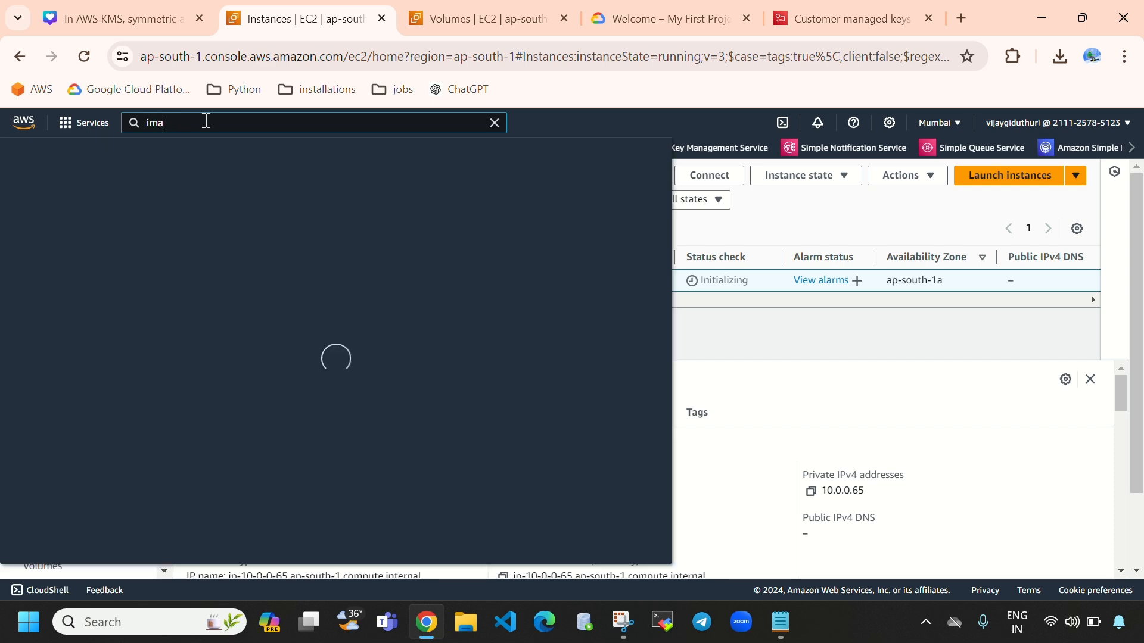
pyautogui.press('BackSpace')
pyautogui.press('BackSpace')
pyautogui.write('am')
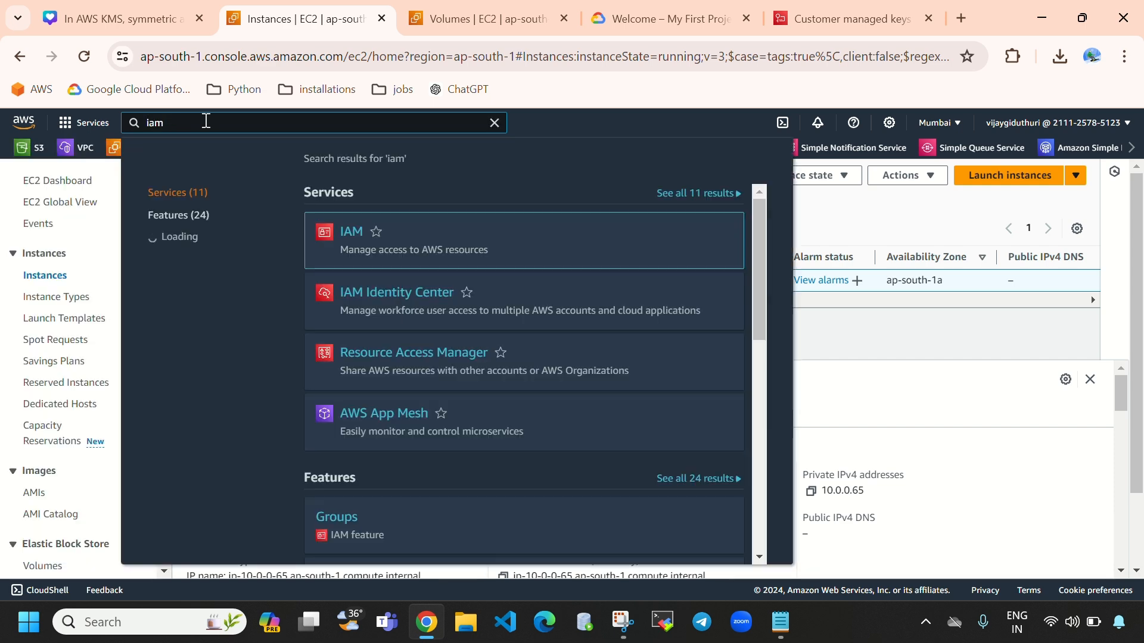
pyautogui.rightClick(356, 234)
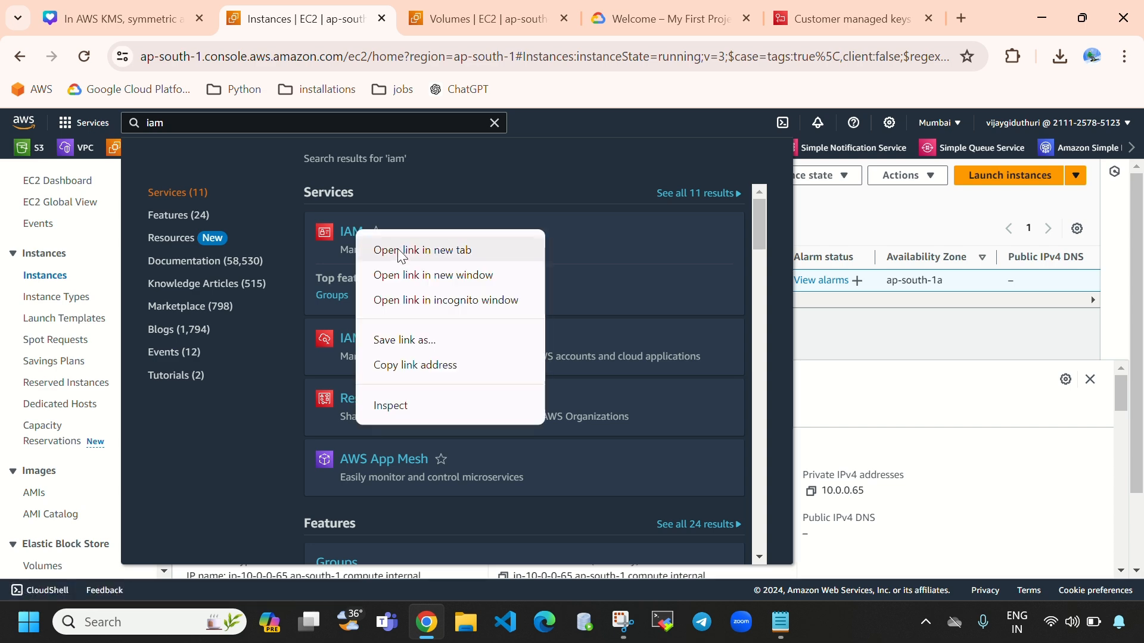
pyautogui.click(400, 250)
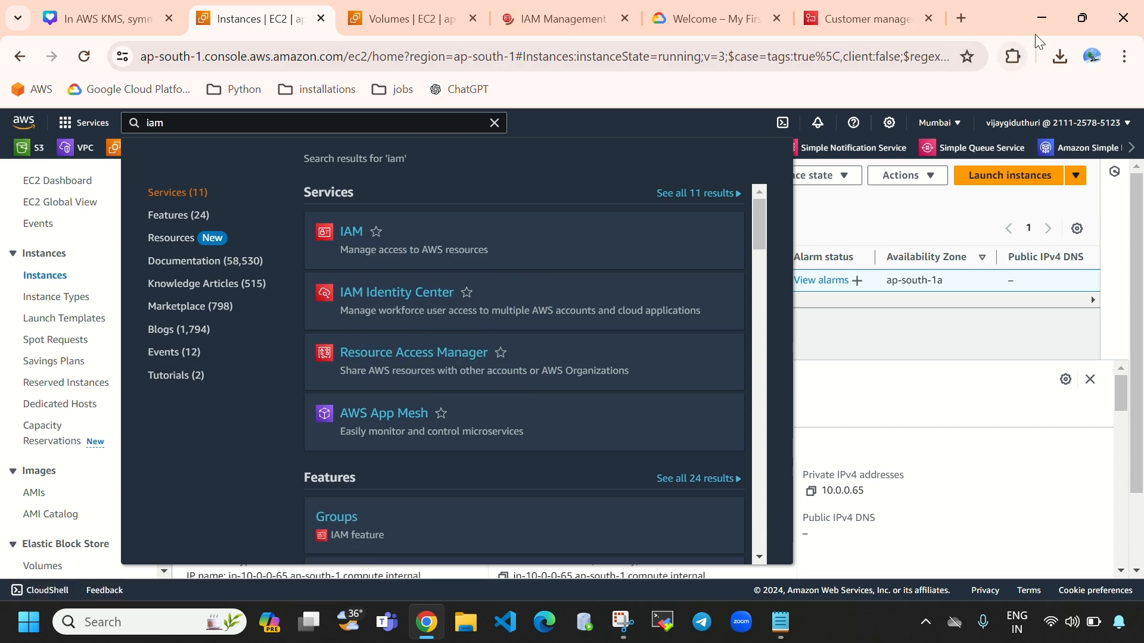
pyautogui.click(1076, 23)
pyautogui.click(562, 78)
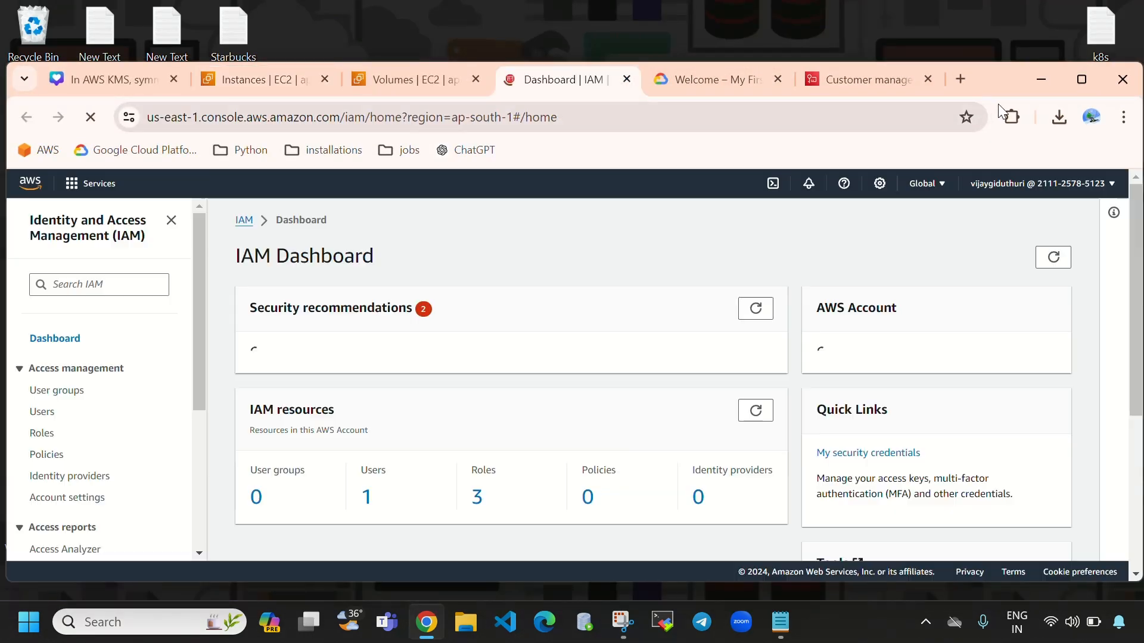
pyautogui.click(1081, 79)
# Step: Start a new IAM role from the roles list, with AWS service as trusted entity and EC2 as the use case
pyautogui.scroll(-4, 500, 268)
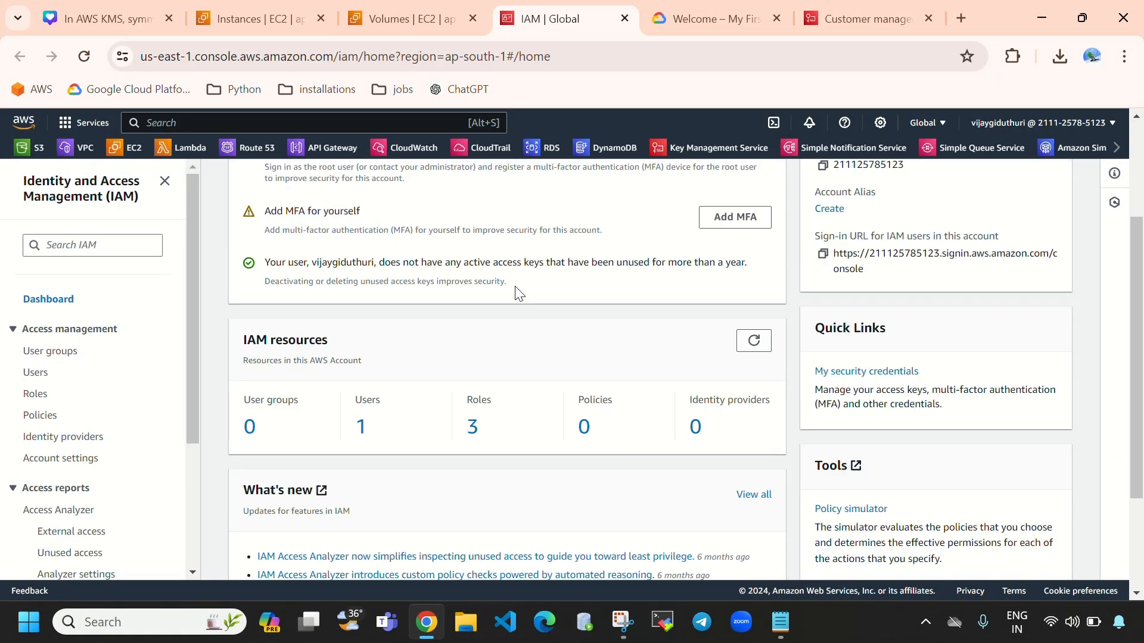
pyautogui.click(473, 328)
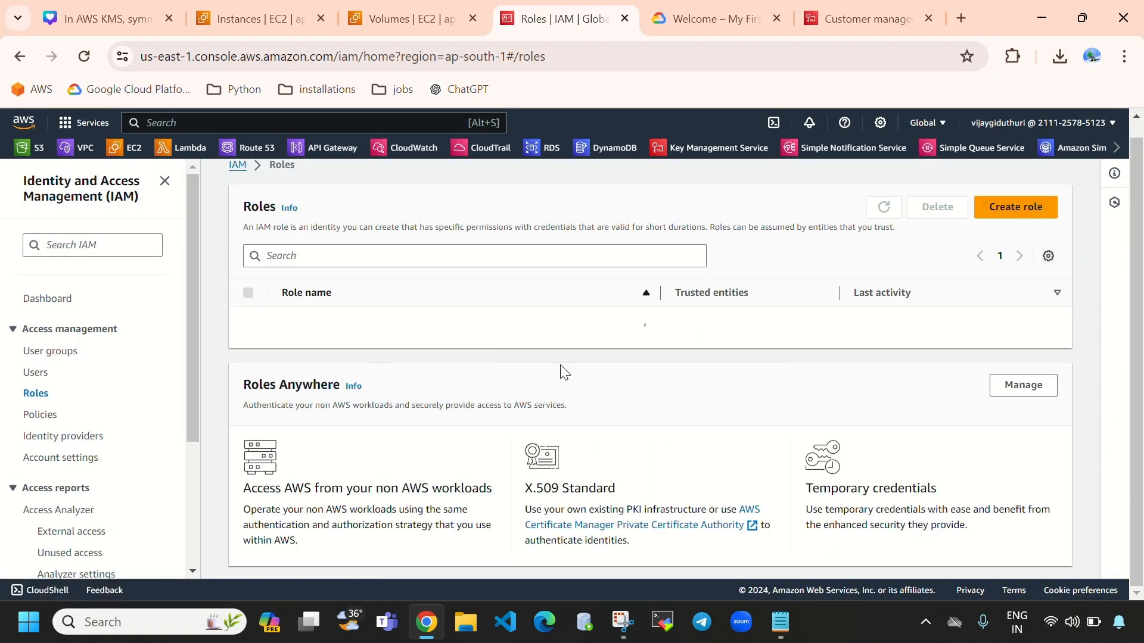
pyautogui.scroll(1, 944, 358)
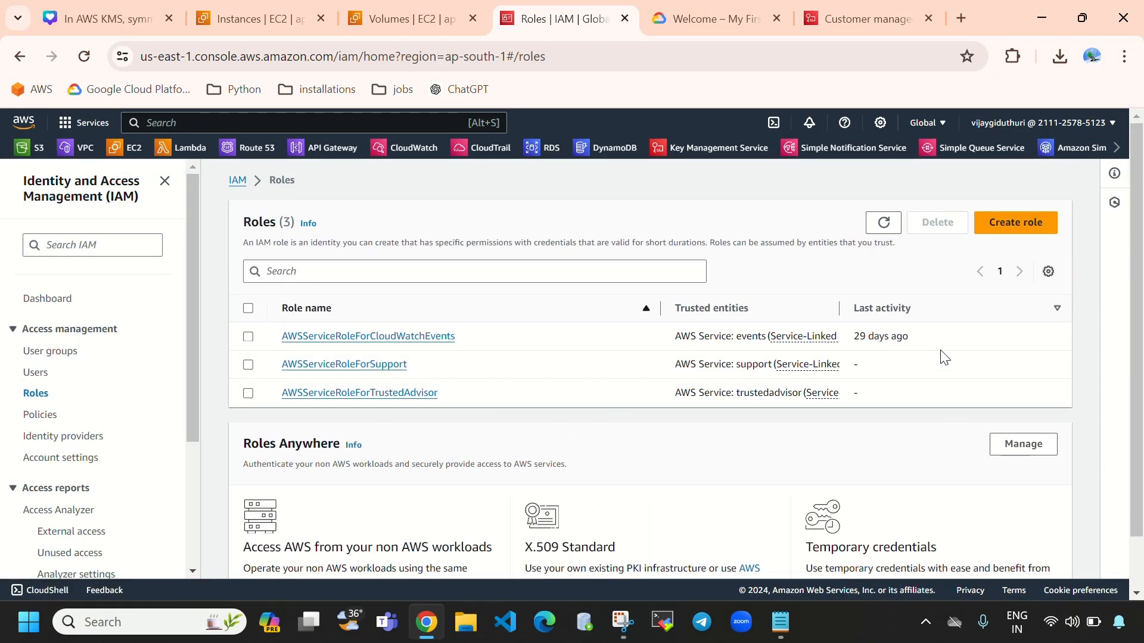
pyautogui.click(1011, 227)
pyautogui.scroll(-1, 335, 469)
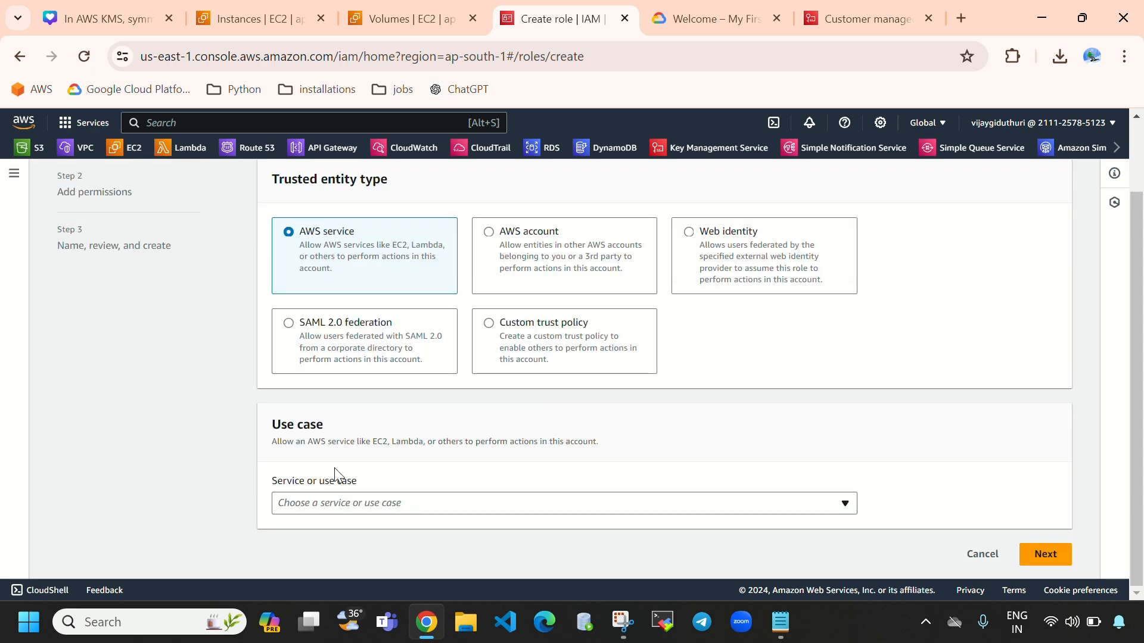
pyautogui.moveTo(245, 427); pyautogui.dragTo(460, 425)
pyautogui.click(448, 504)
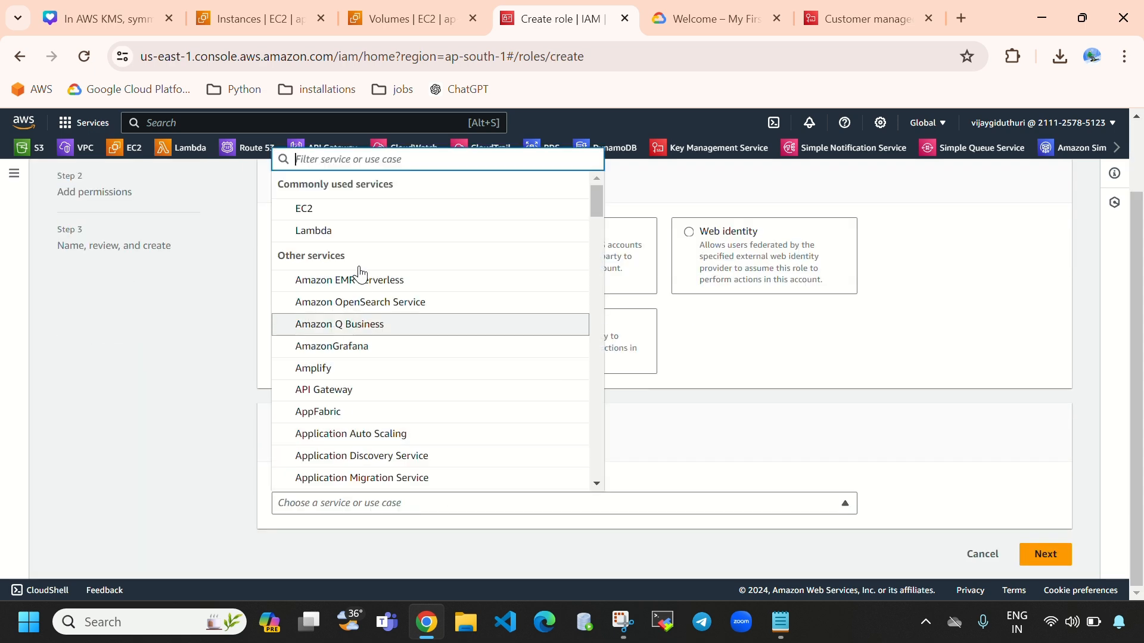
pyautogui.click(355, 213)
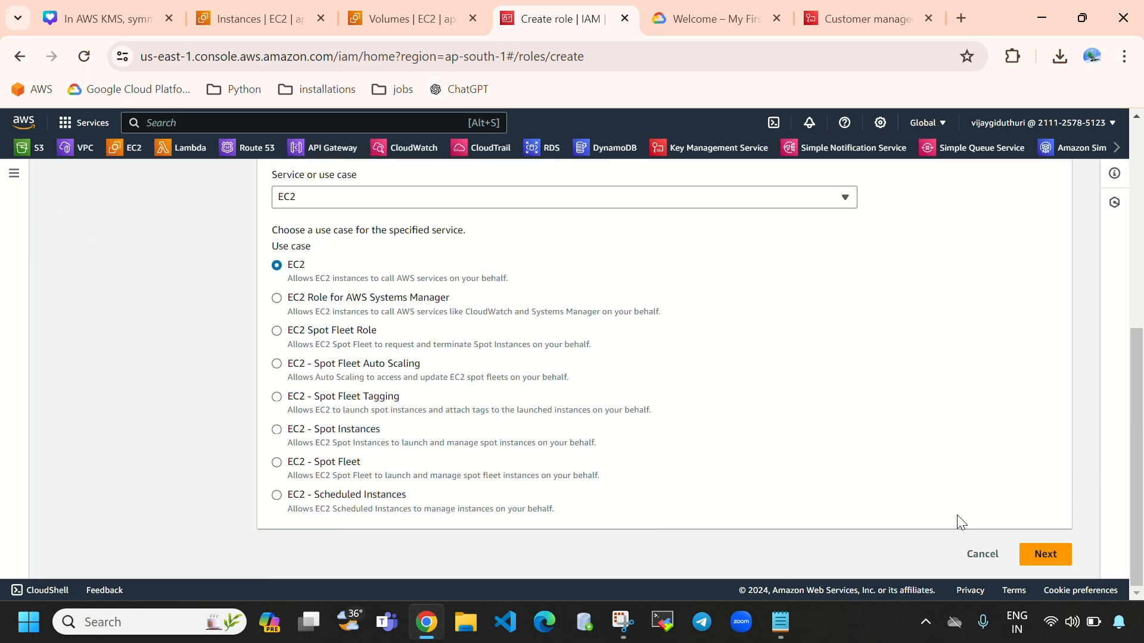
pyautogui.click(1048, 554)
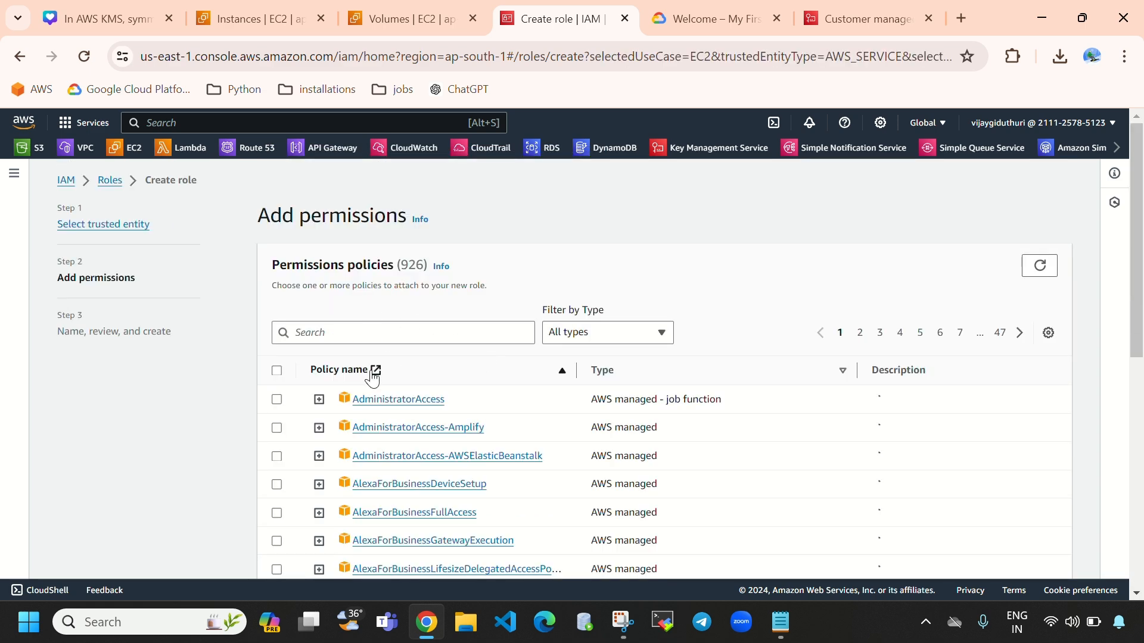
# Step: Attach the AdministratorAccess policy to the new role and continue to its review page
pyautogui.click(276, 399)
pyautogui.scroll(-3, 655, 480)
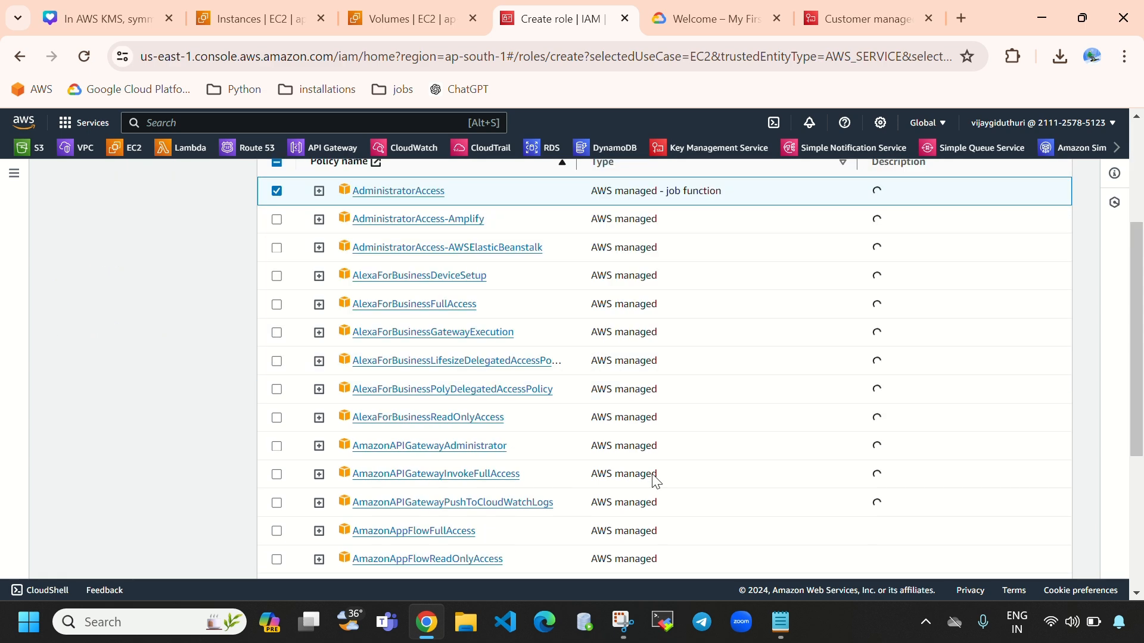
pyautogui.scroll(-5, 655, 479)
pyautogui.click(1052, 552)
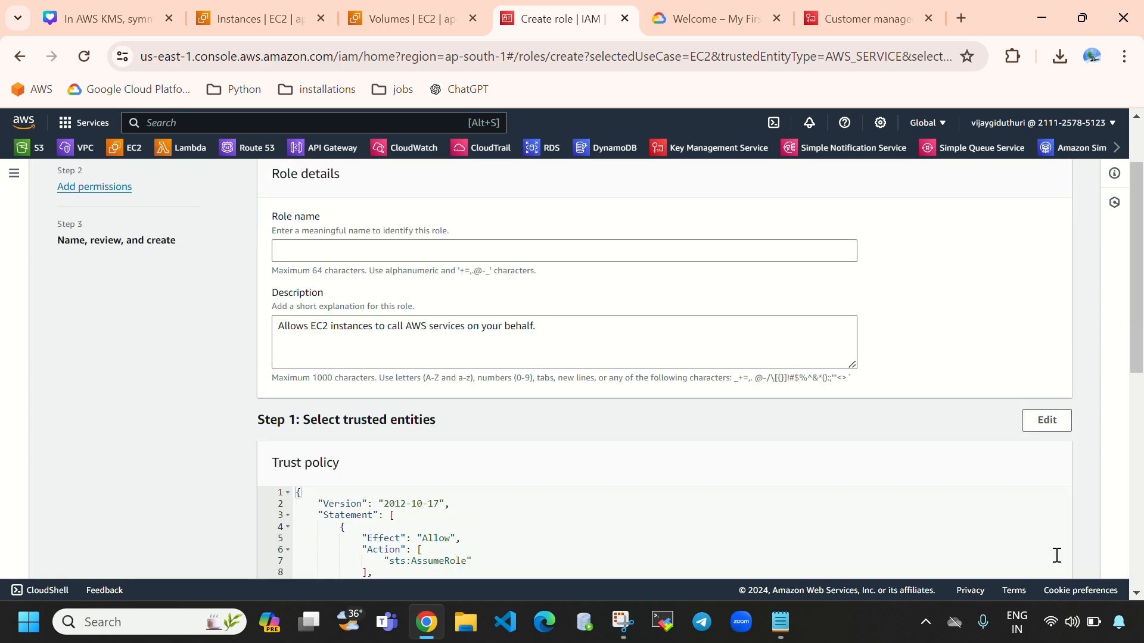
# Step: Name the role kmsroleforec2 and create it
pyautogui.click(370, 250)
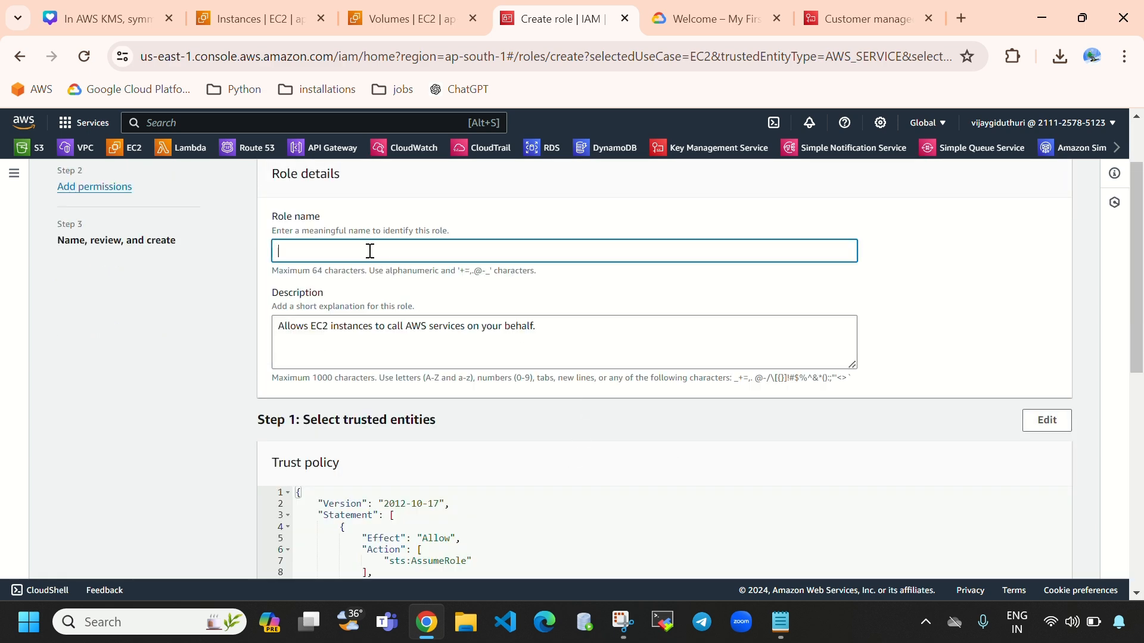
pyautogui.write('kmsroleforec2')
pyautogui.scroll(-8, 615, 347)
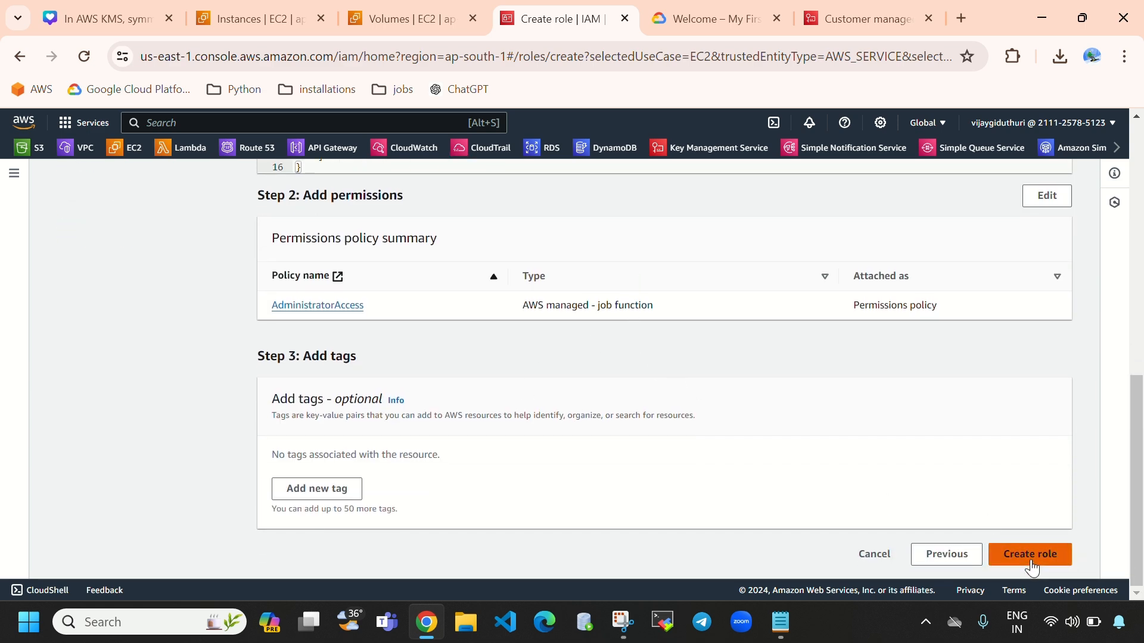
pyautogui.click(1030, 556)
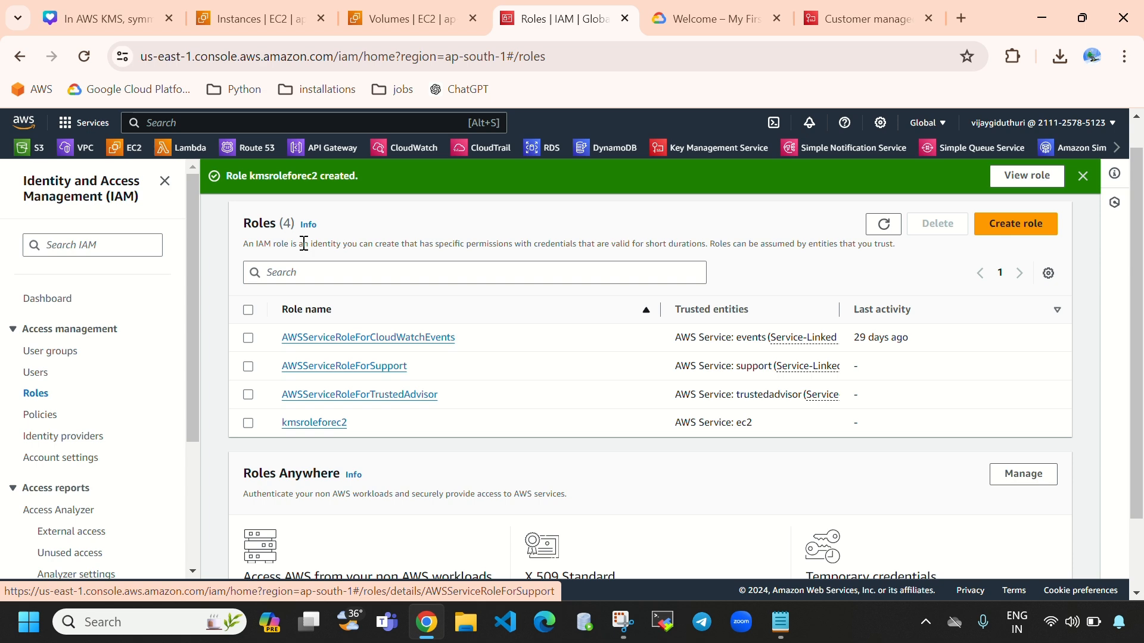
# Step: Return to the running EC2 instances list, dismiss the service search results and refresh the list
pyautogui.click(226, 10)
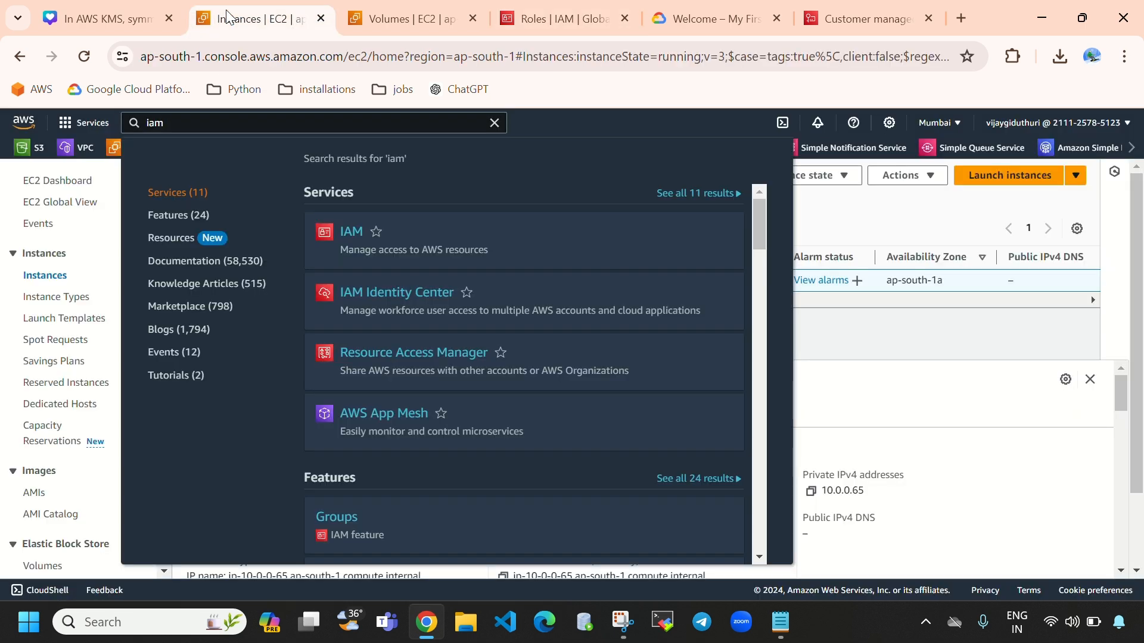
pyautogui.click(987, 306)
pyautogui.click(651, 175)
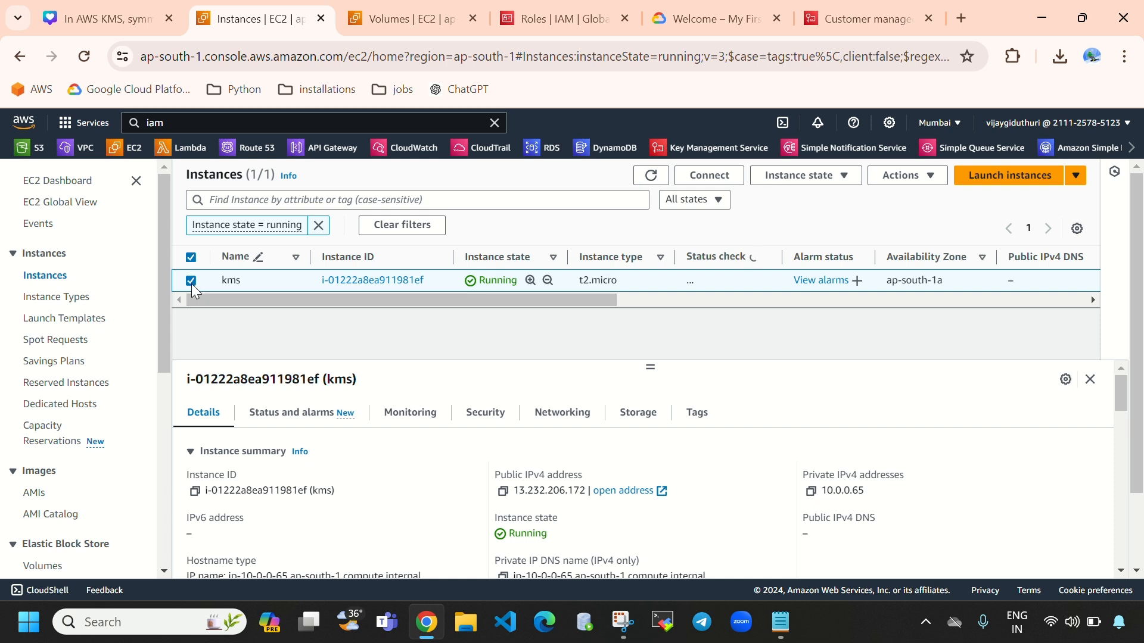
# Step: Attach the kmsroleforec2 IAM role to the kms instance and refresh the instances list
pyautogui.click(920, 175)
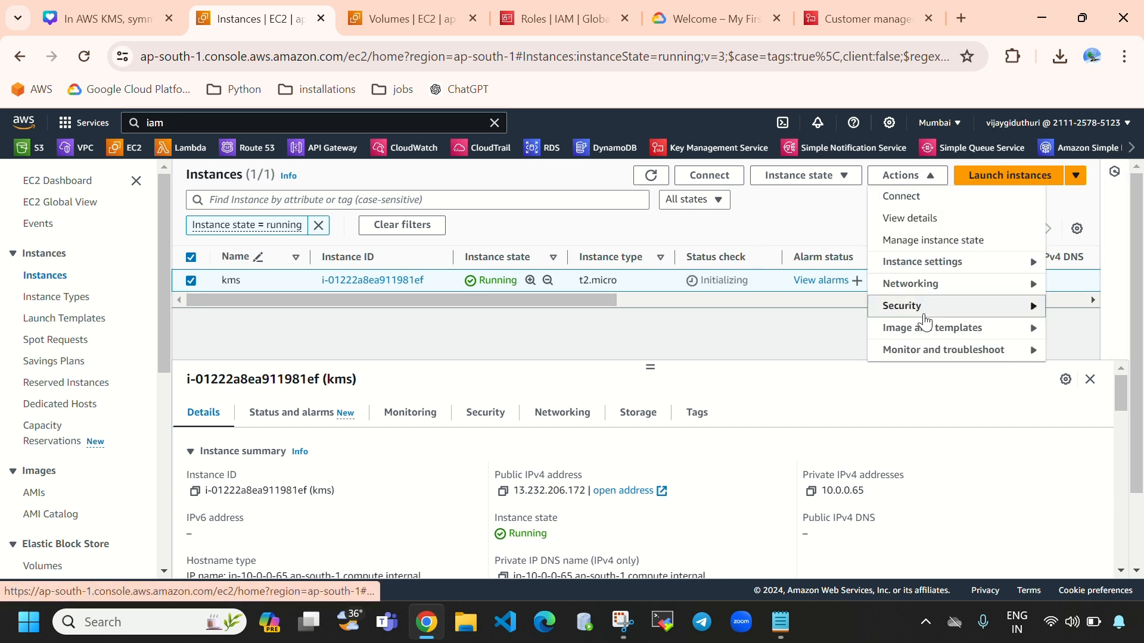
pyautogui.moveTo(925, 322)
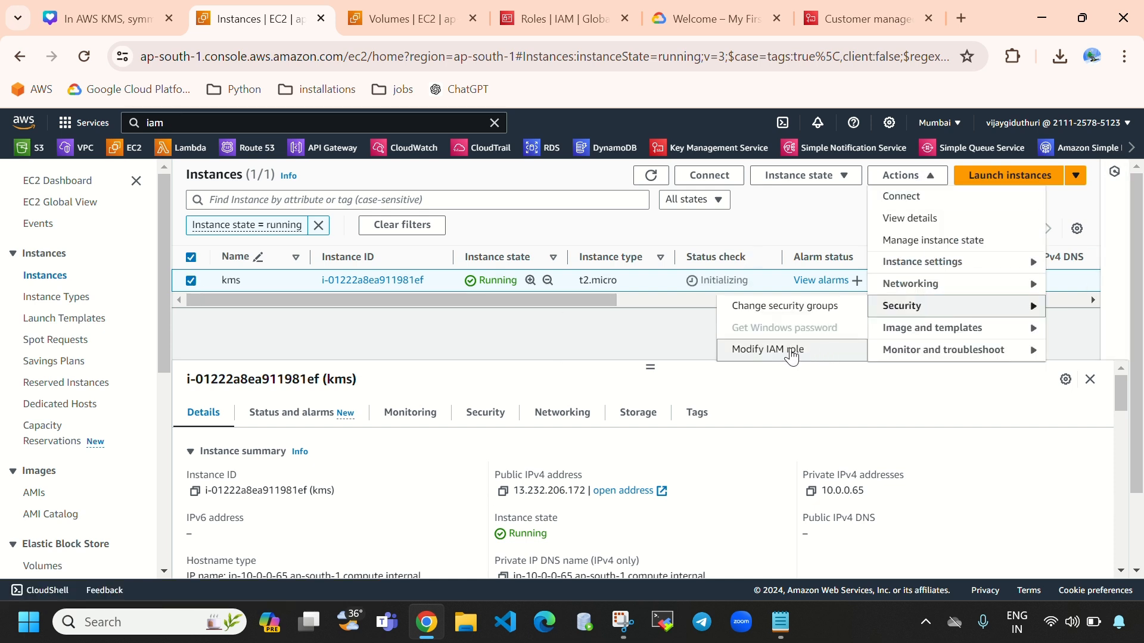
pyautogui.click(790, 350)
pyautogui.click(393, 379)
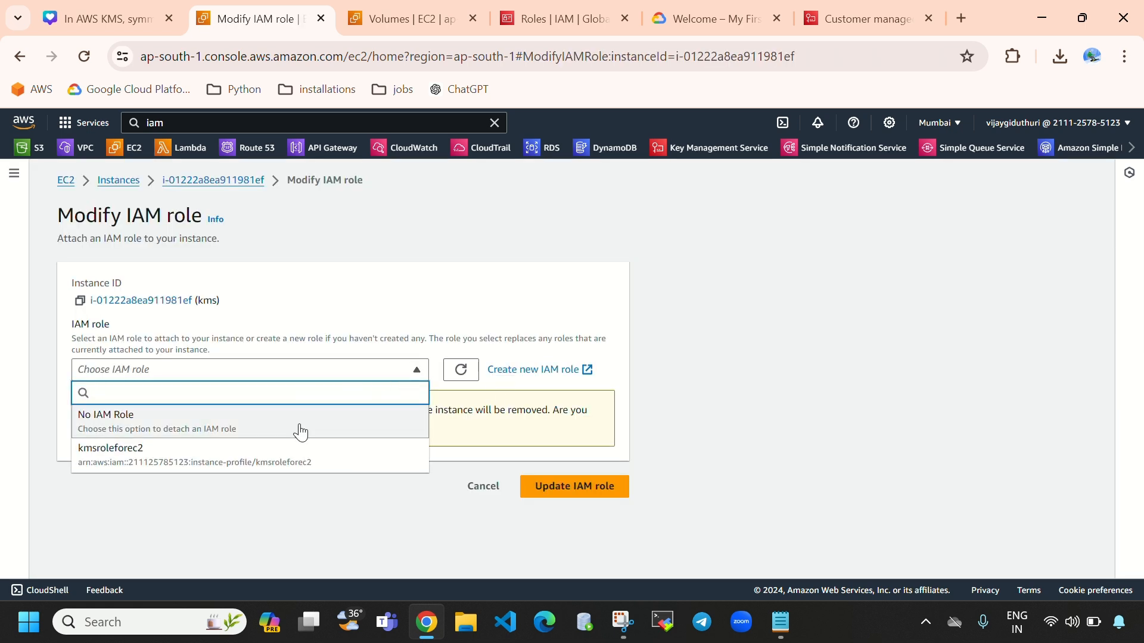
pyautogui.click(102, 464)
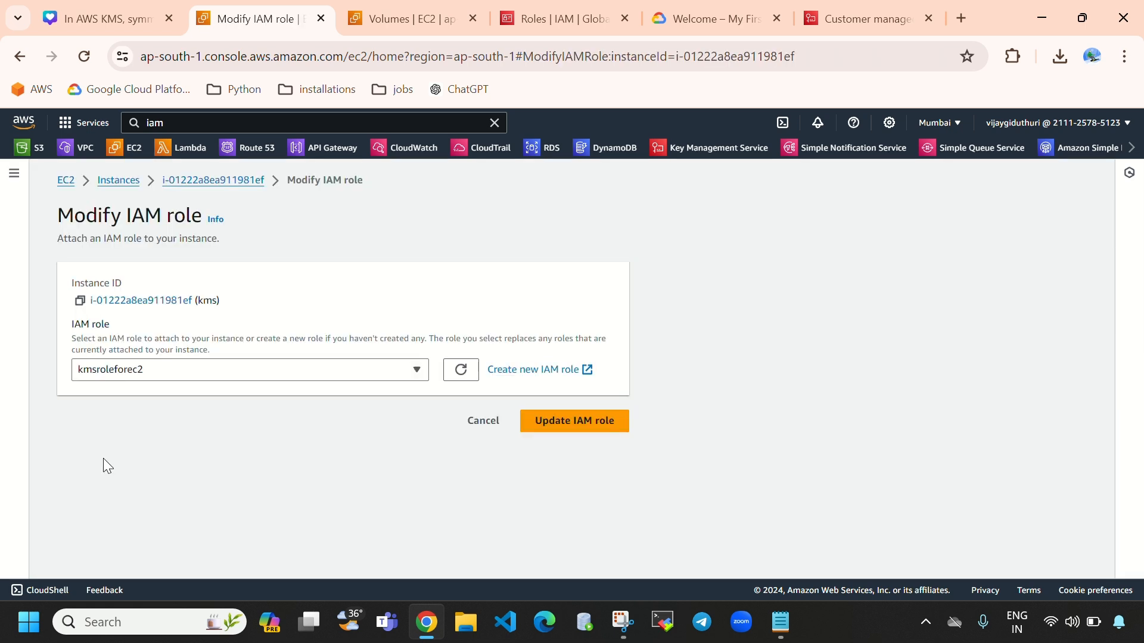
pyautogui.click(564, 426)
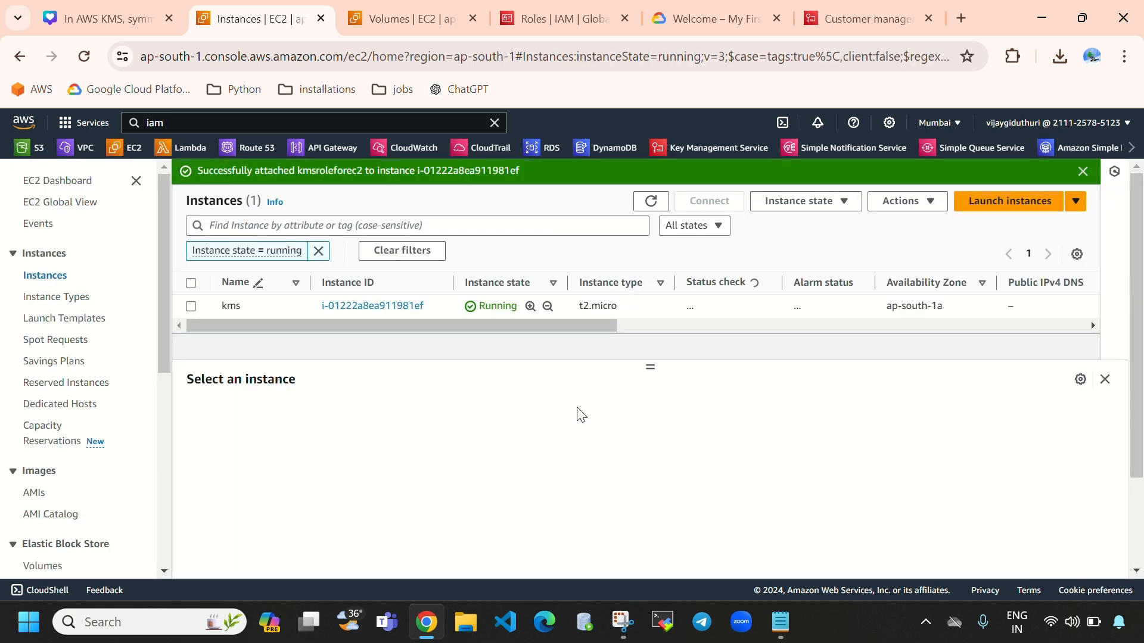
pyautogui.click(651, 201)
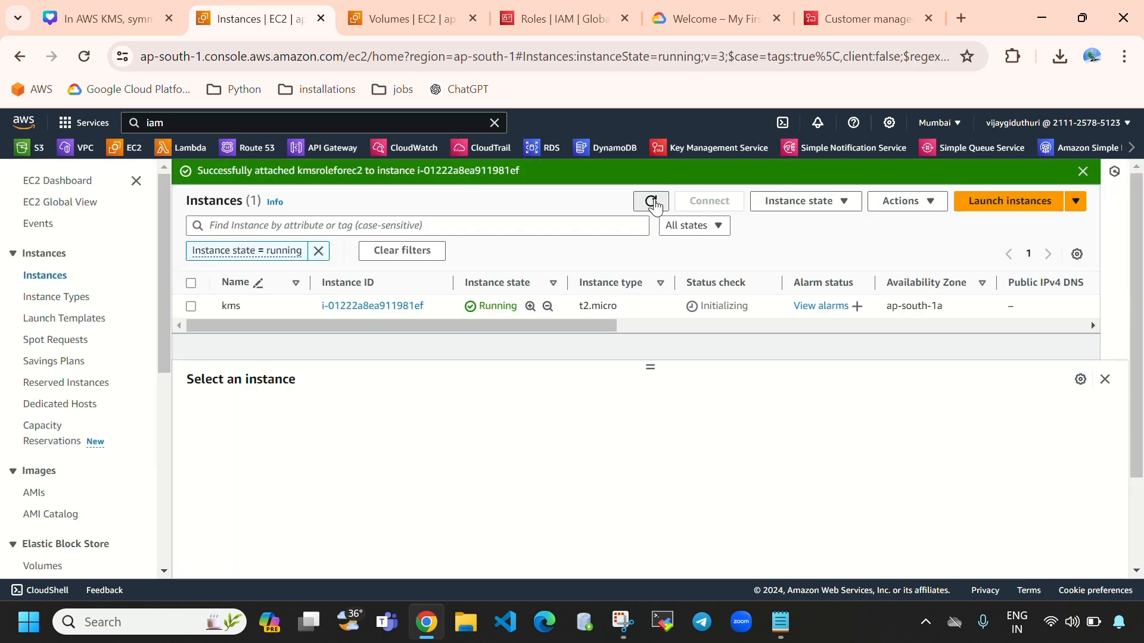
# Step: Examine the encryption status and KMS key of the kms instance's volume, comparing it with the customer managed key
pyautogui.click(394, 27)
pyautogui.moveTo(572, 314); pyautogui.dragTo(970, 312)
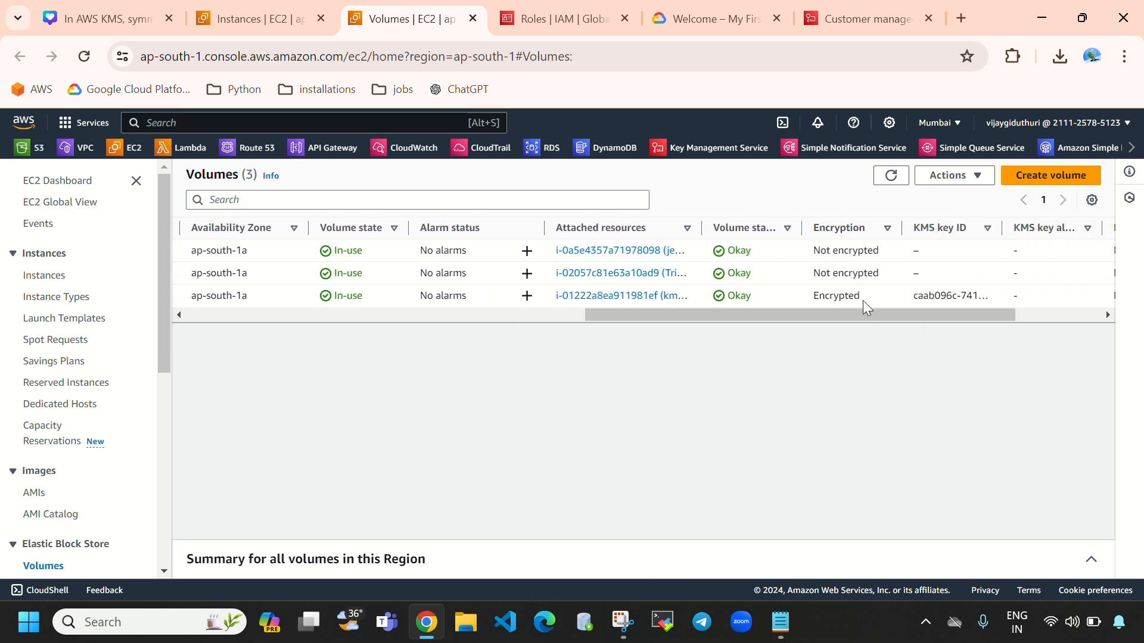
pyautogui.moveTo(868, 298); pyautogui.dragTo(805, 295)
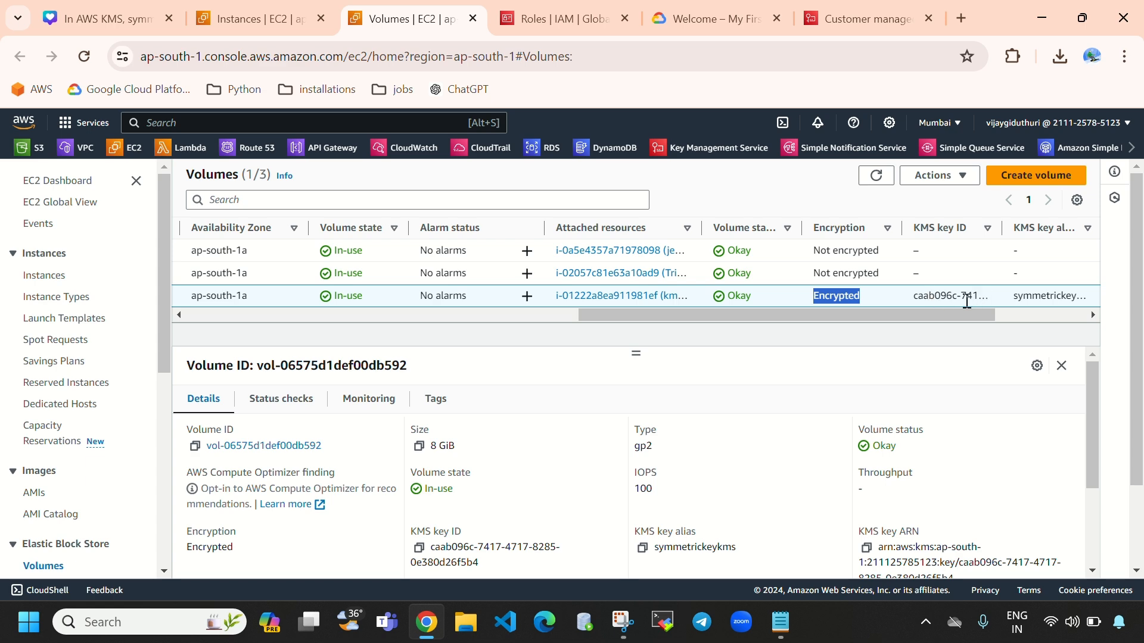
pyautogui.hscroll(4, 959, 312)
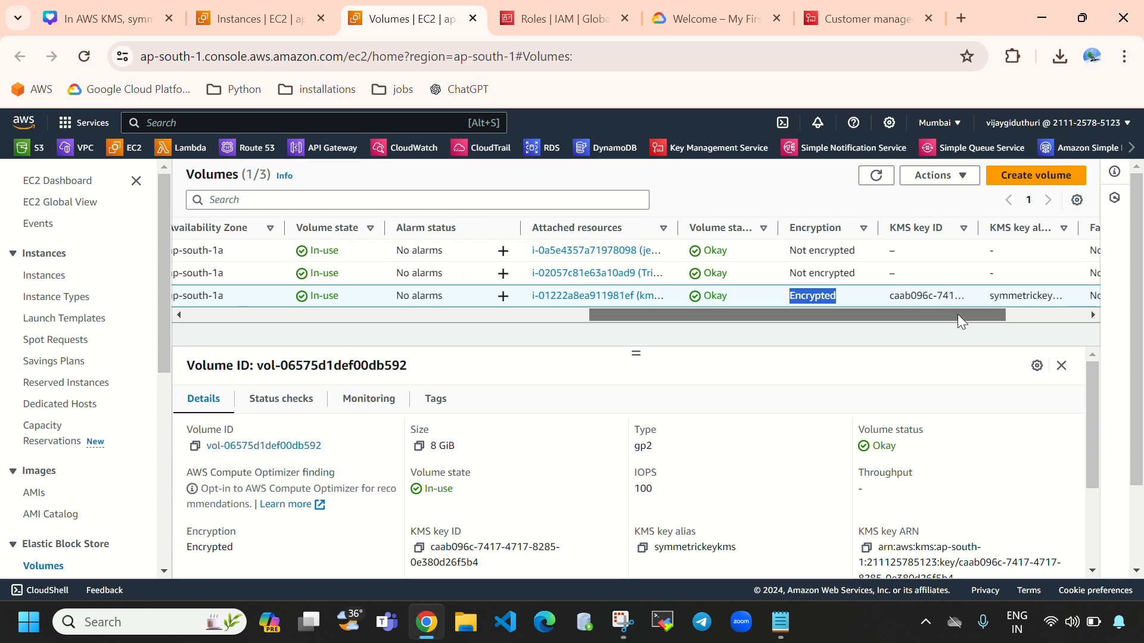
pyautogui.click(876, 16)
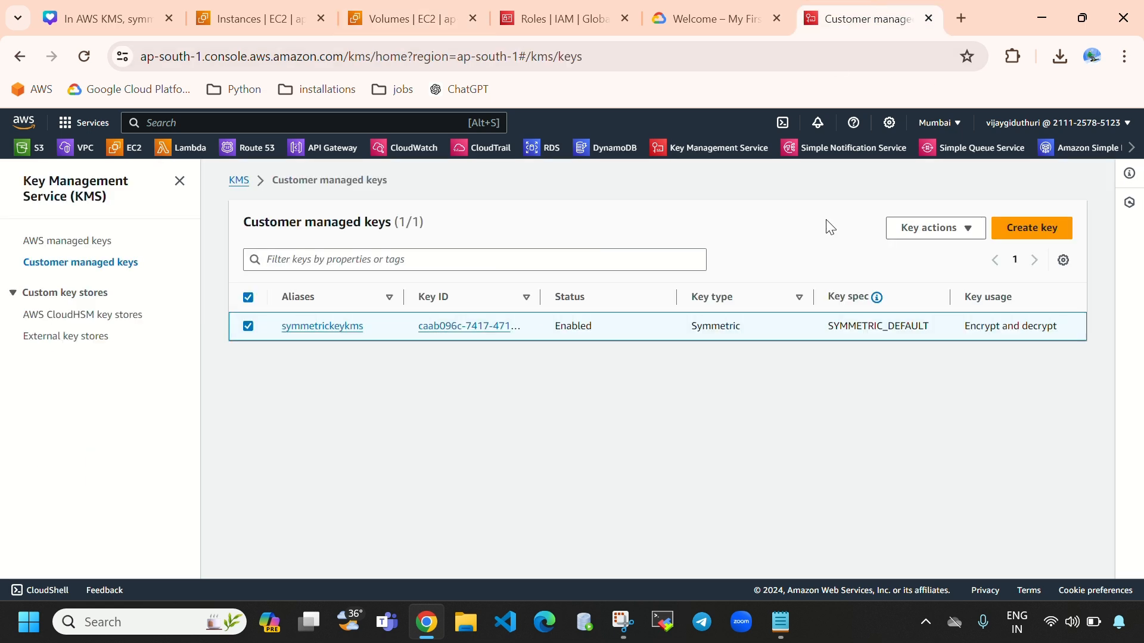
pyautogui.click(374, 31)
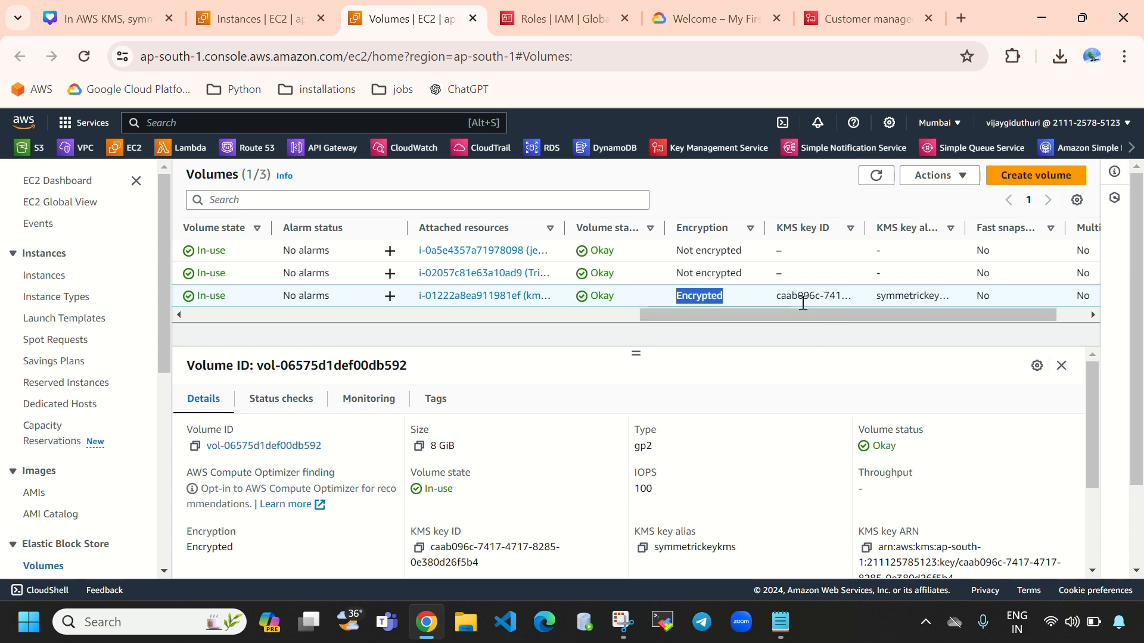
pyautogui.click(277, 18)
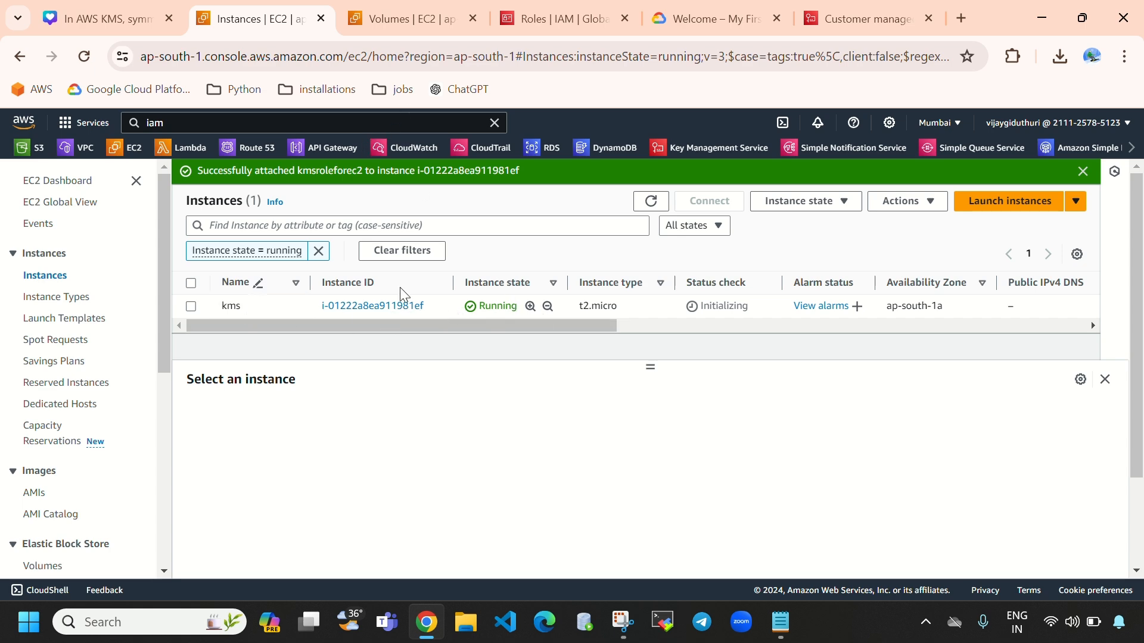
pyautogui.click(400, 17)
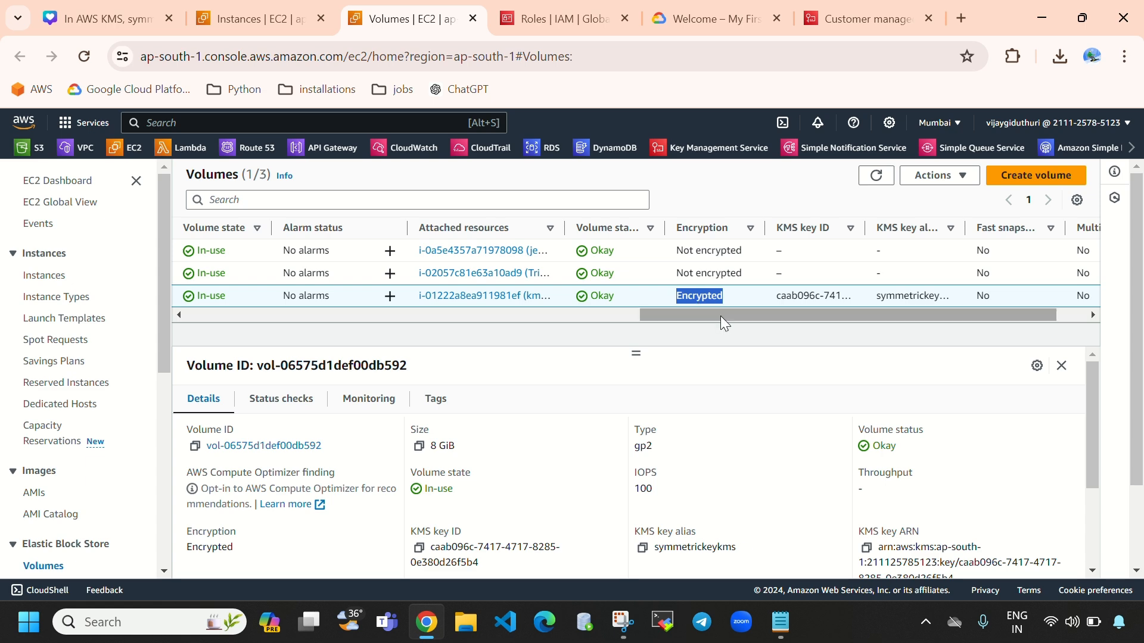
pyautogui.moveTo(720, 316); pyautogui.dragTo(732, 388)
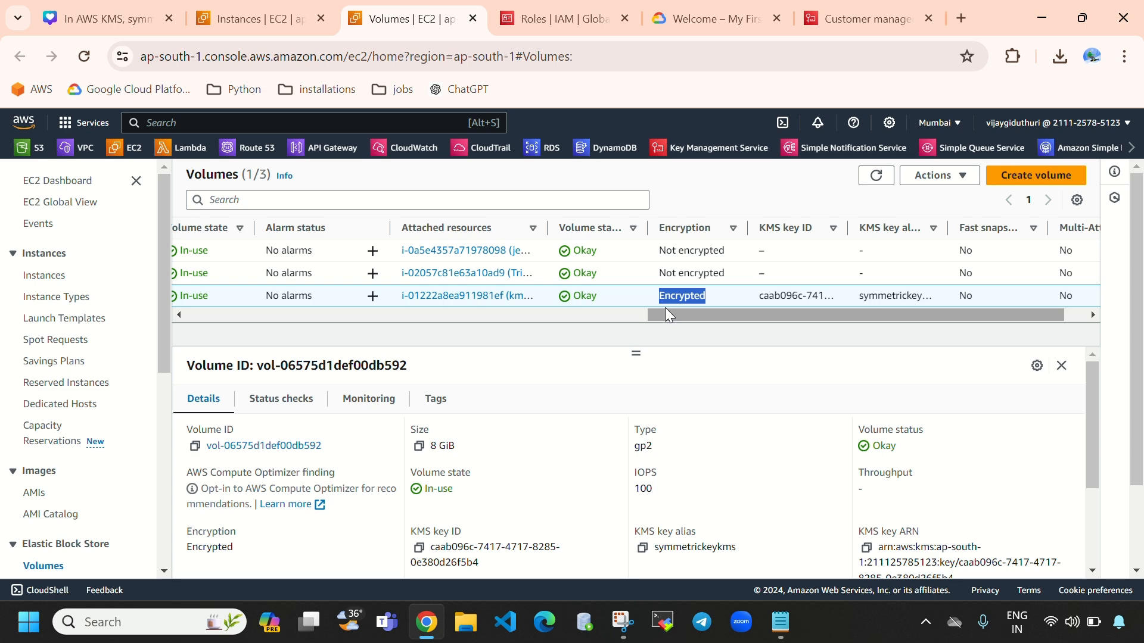
pyautogui.moveTo(799, 316); pyautogui.dragTo(442, 353)
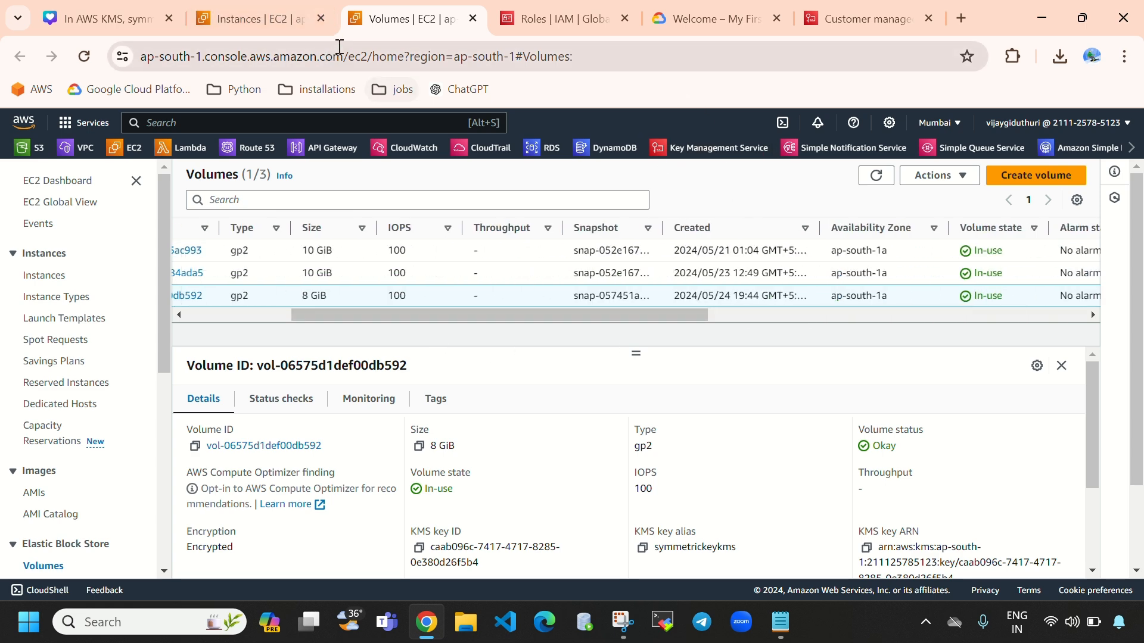
# Step: Select the kms instance in the instances list and copy its public IPv4 address
pyautogui.click(245, 1)
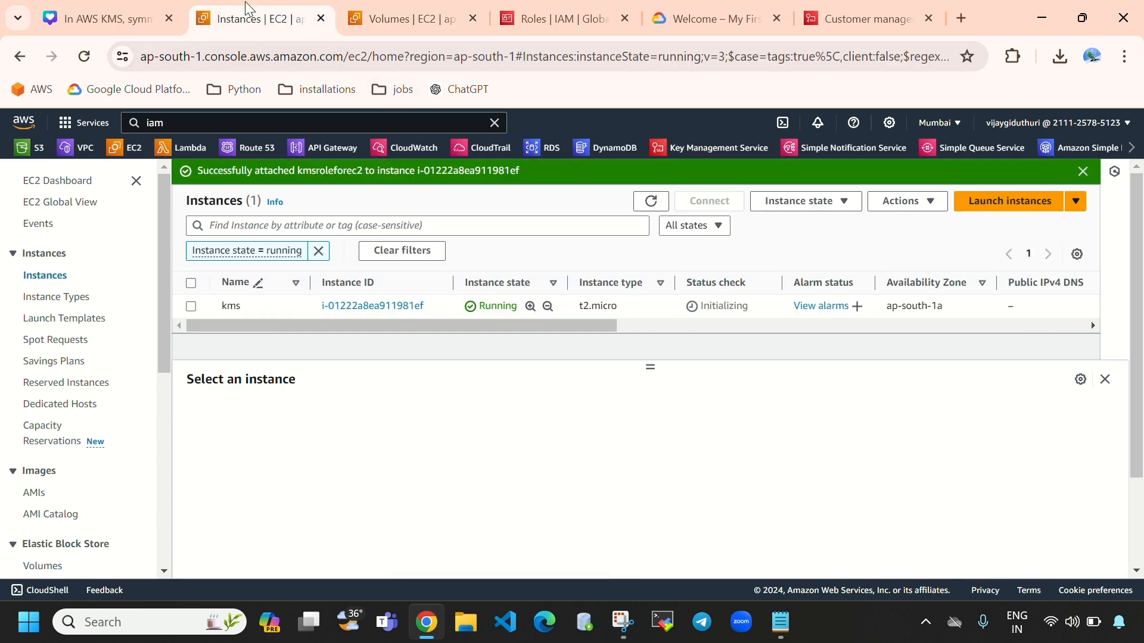
pyautogui.click(190, 308)
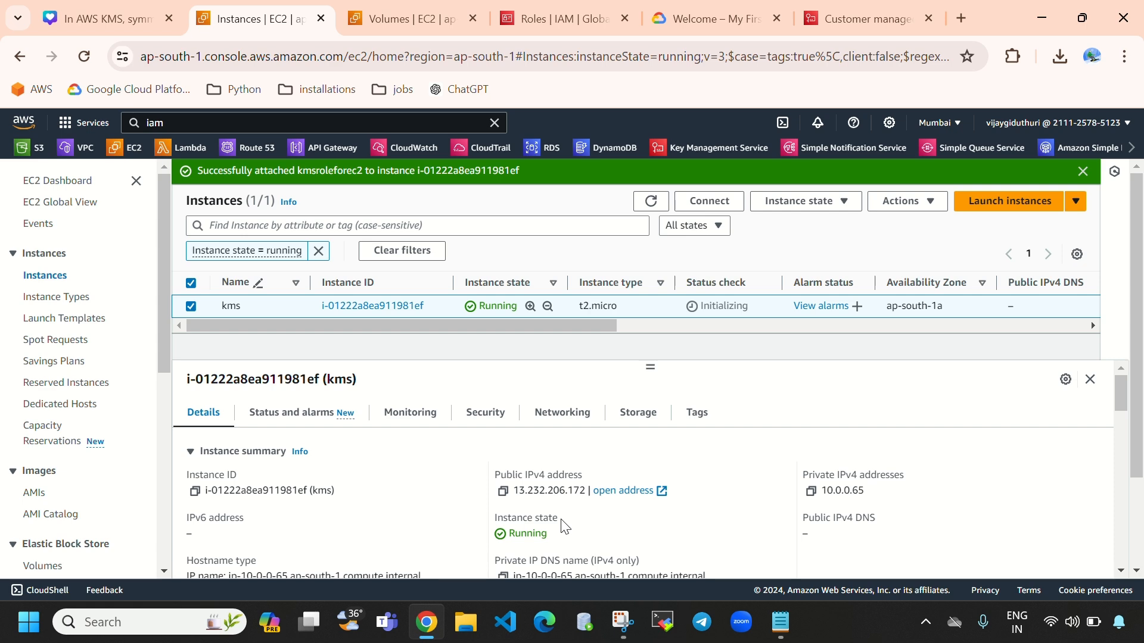
pyautogui.click(503, 491)
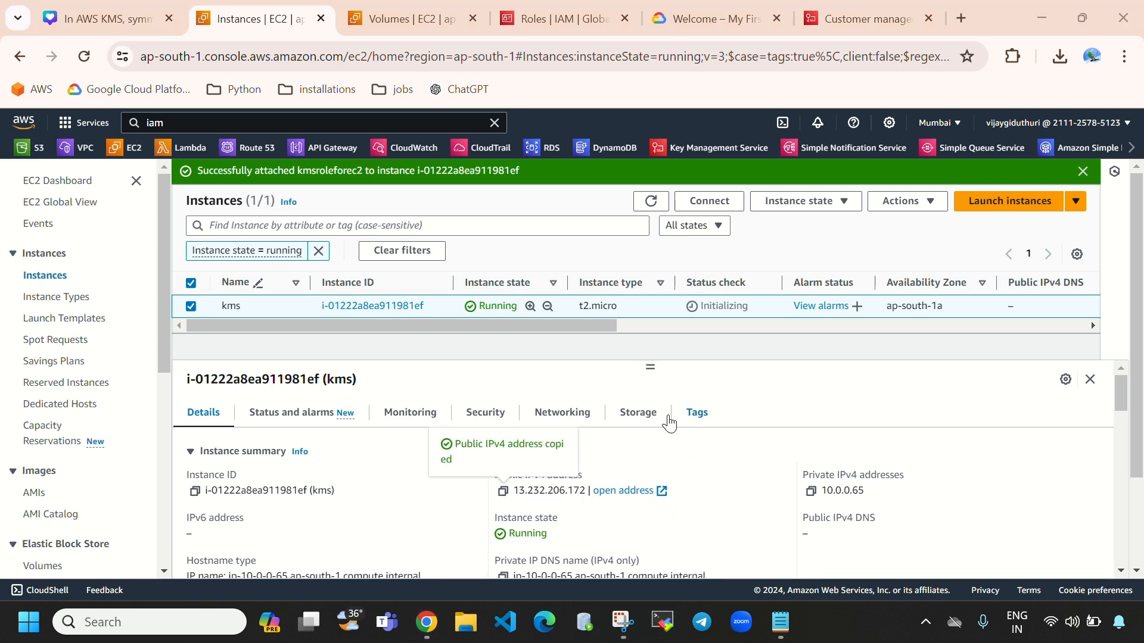
# Step: Switch to MobaXterm and set up a new SSH session to the copied public IPv4 address with username ec2-user
pyautogui.hotkey('alt', 'Tab')
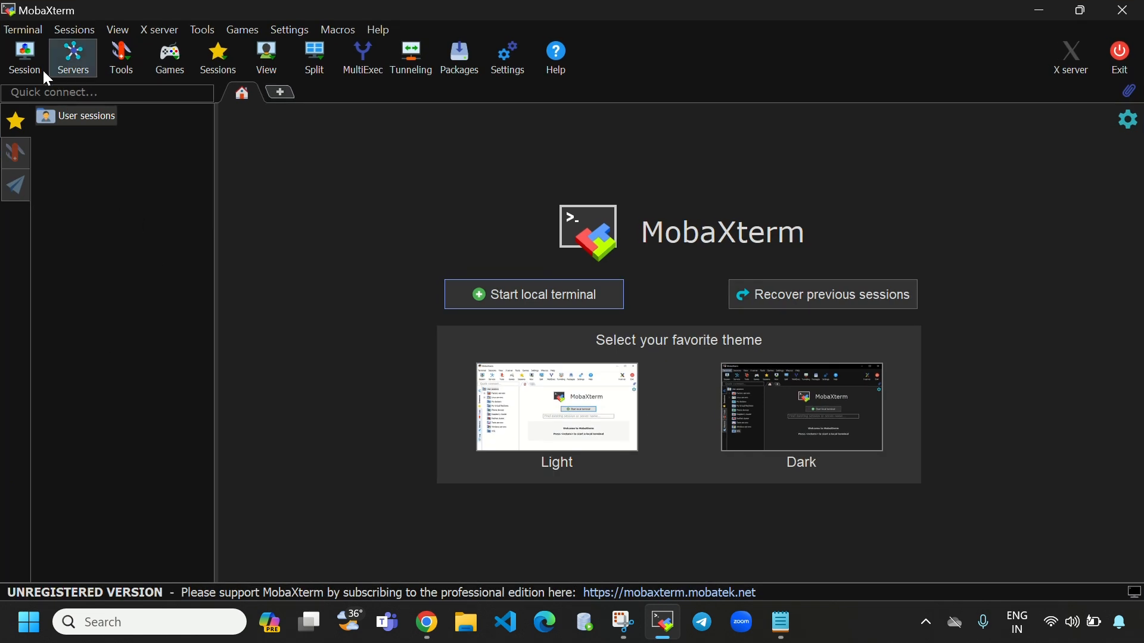
pyautogui.click(42, 68)
pyautogui.click(227, 128)
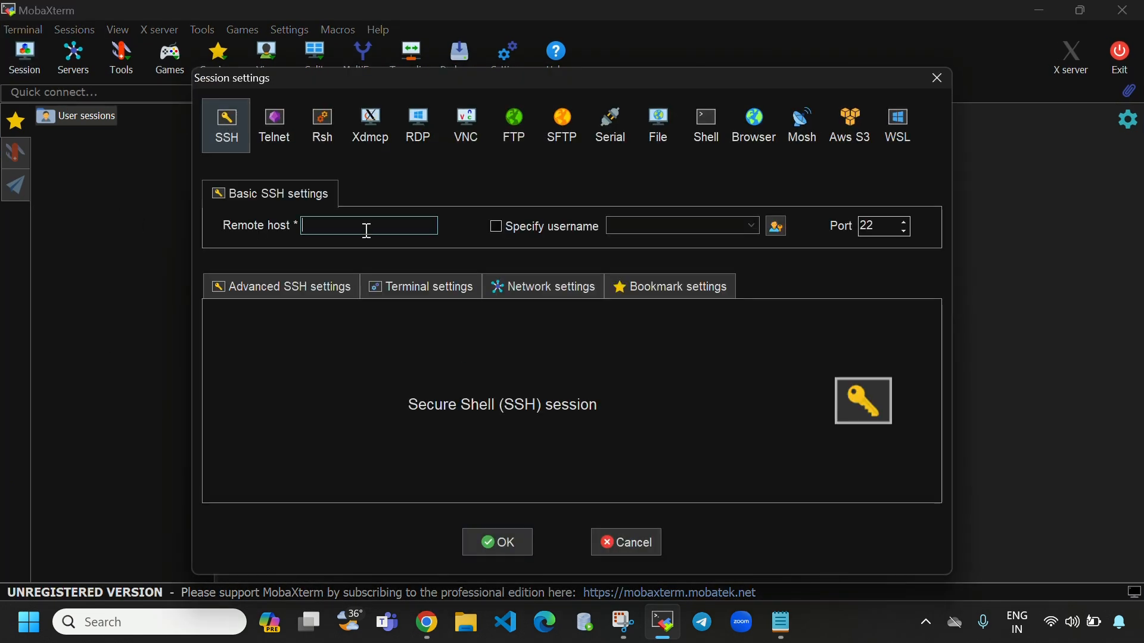
pyautogui.hotkey('ctrl', 'v')
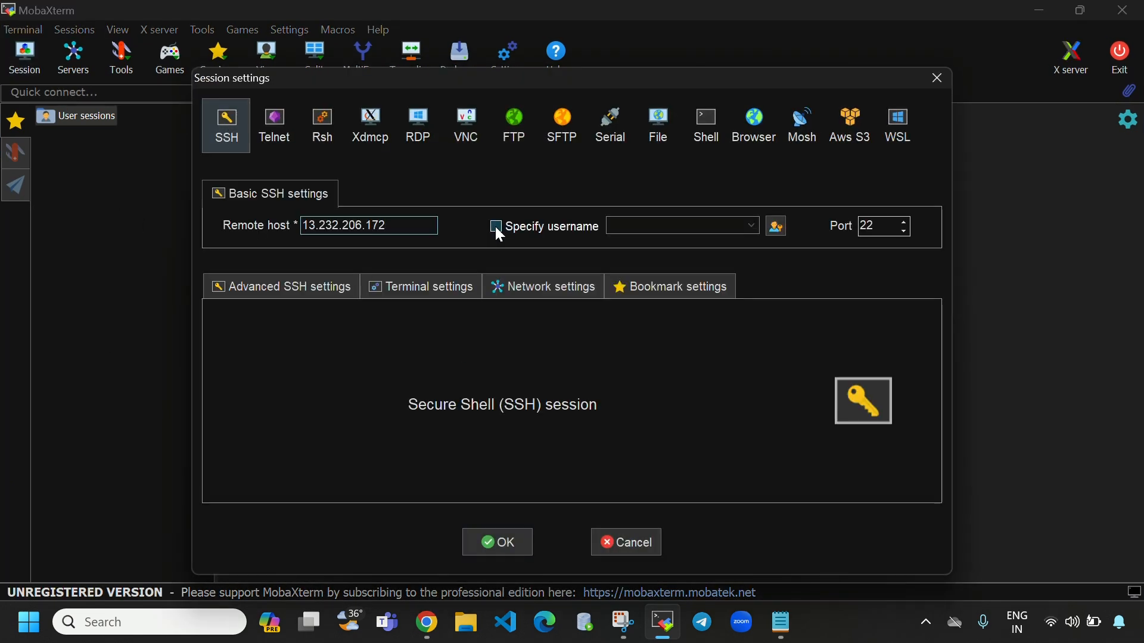
pyautogui.click(495, 226)
pyautogui.write('ec2-user')
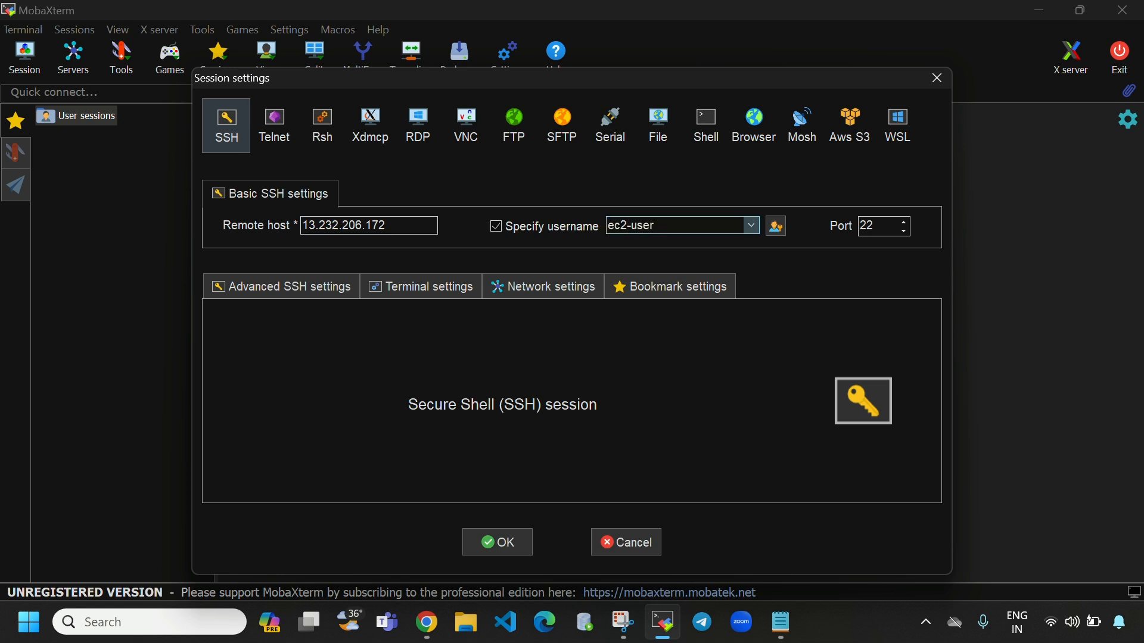
# Step: Set the session to use the kms.pem private key from Downloads and connect to the instance
pyautogui.click(310, 280)
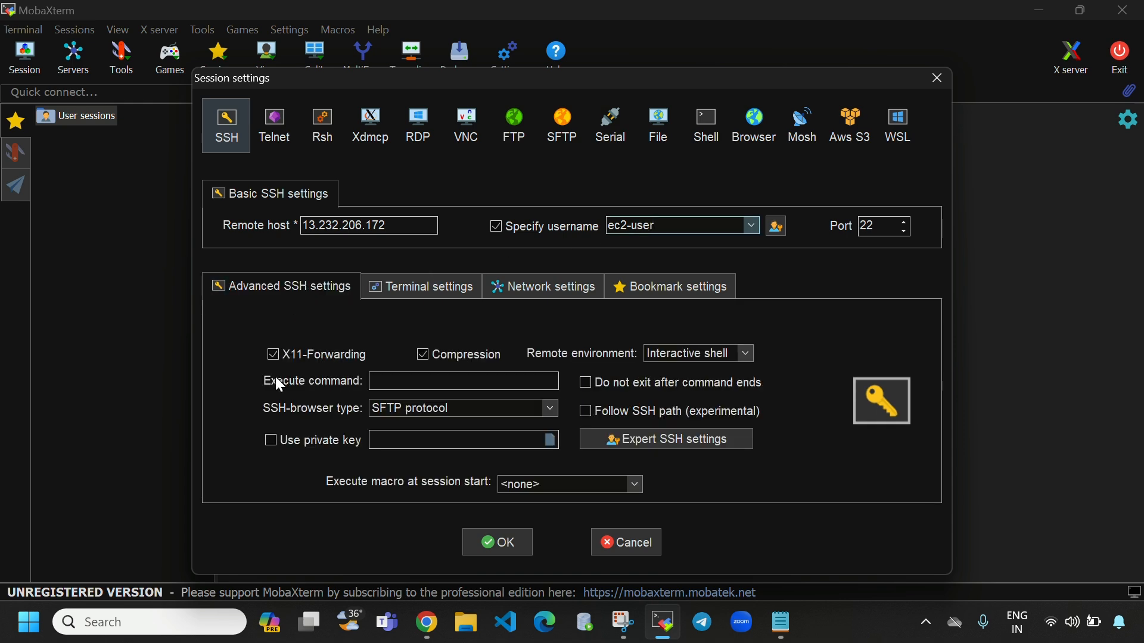
pyautogui.click(268, 440)
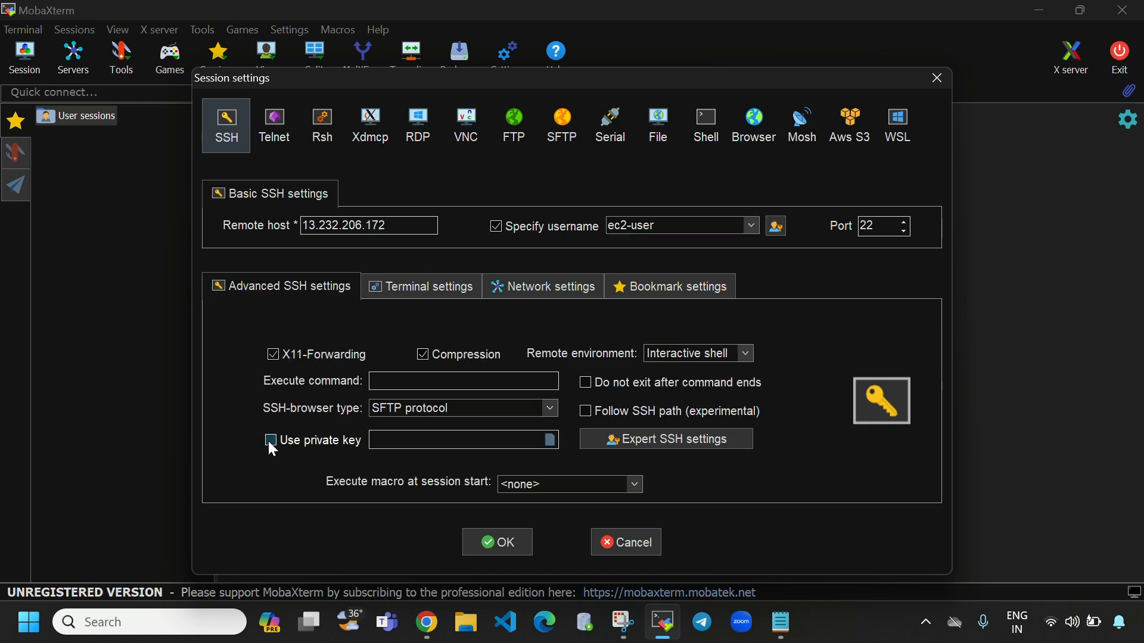
pyautogui.click(546, 442)
pyautogui.click(424, 291)
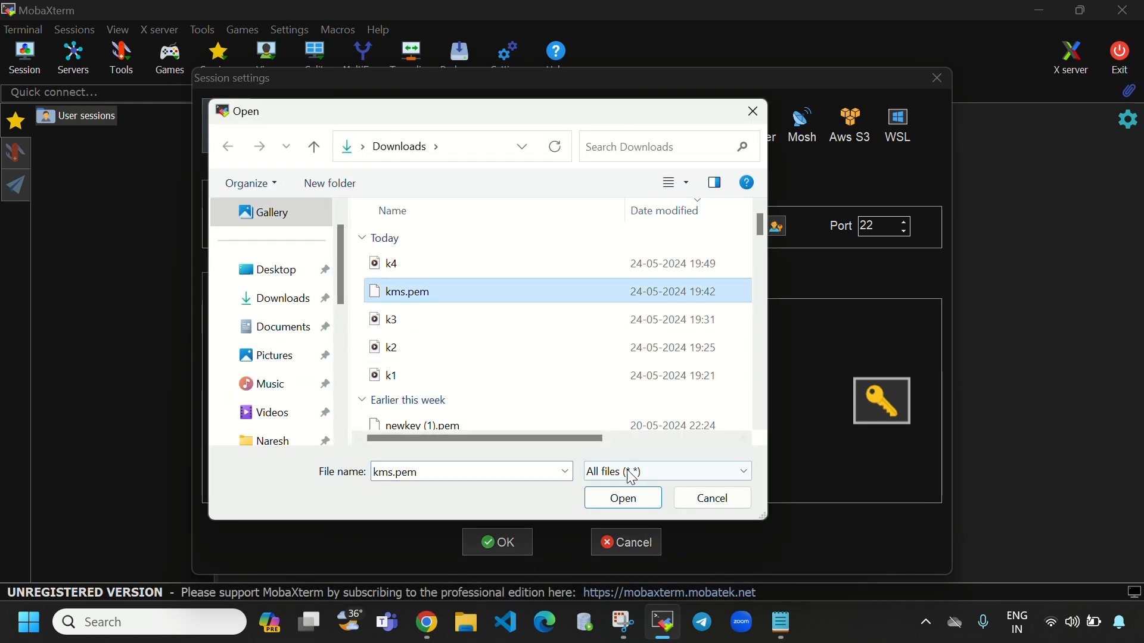
pyautogui.click(624, 498)
pyautogui.click(498, 542)
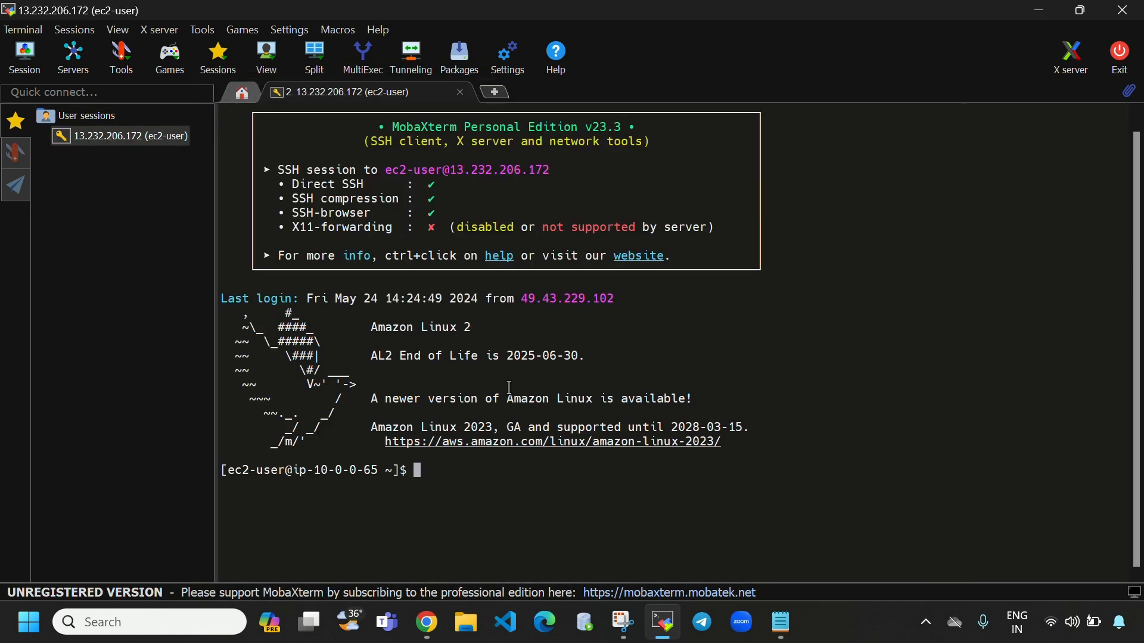
# Step: Clear the terminal and update the instance's packages with sudo yum update -y
pyautogui.hotkey('ctrl', 'l')
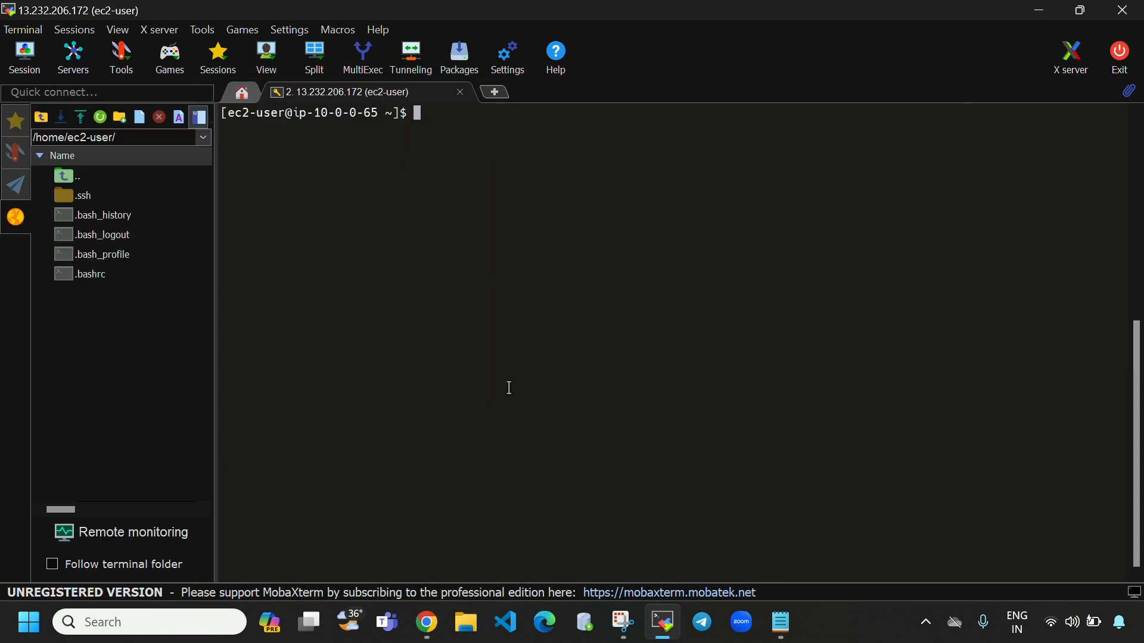
pyautogui.write('sudp s')
pyautogui.press('BackSpace')
pyautogui.press('BackSpace')
pyautogui.write('o yum update -y')
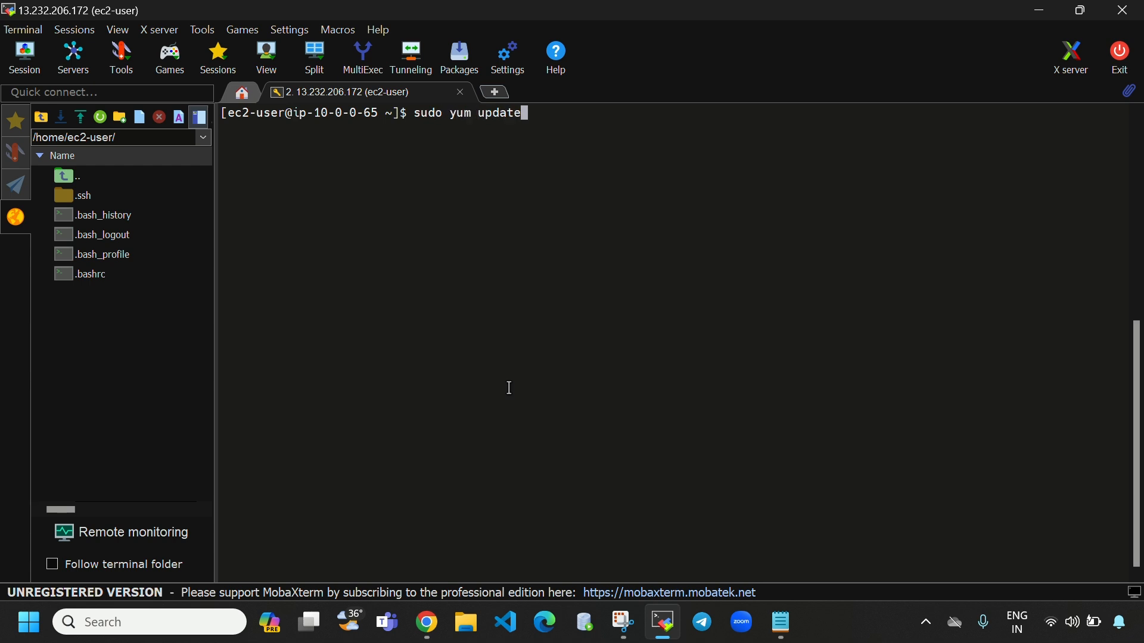
pyautogui.press('Return')
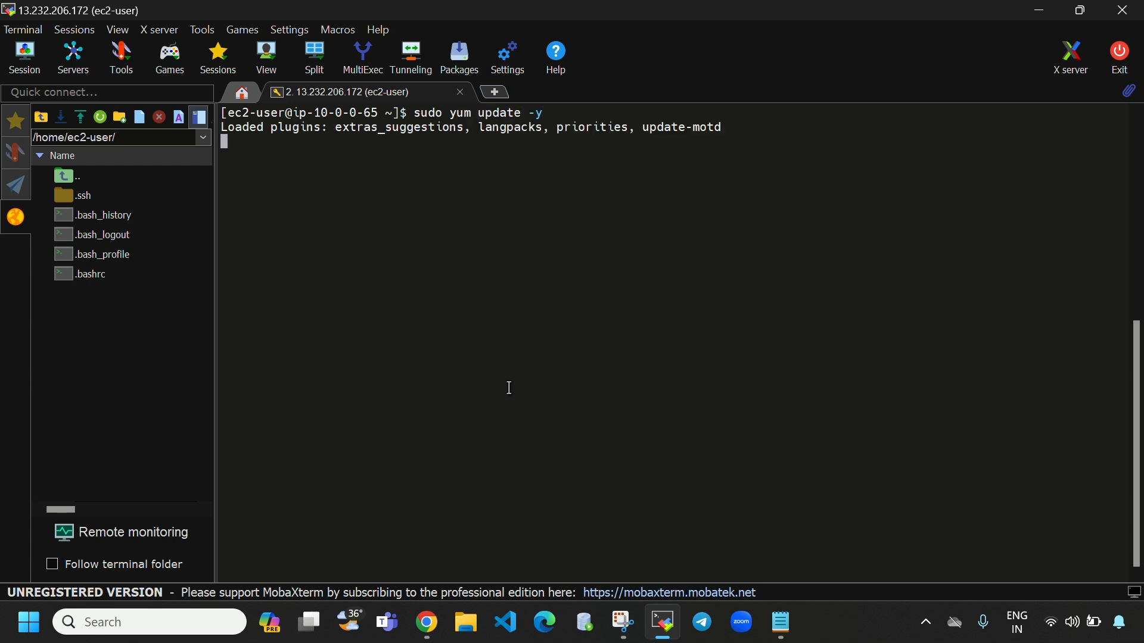
# Step: Switch to a root shell with sudo -i, review the earlier output and clear the terminal
pyautogui.hotkey('ctrl', 'l')
pyautogui.write('su')
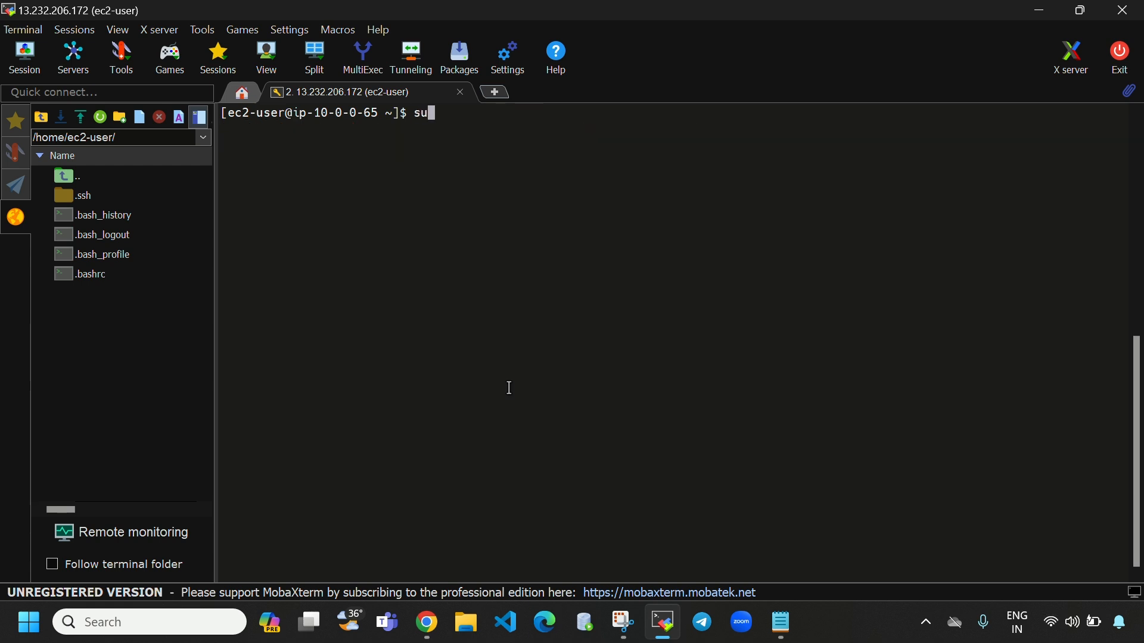
pyautogui.write('do -i')
pyautogui.press('Return')
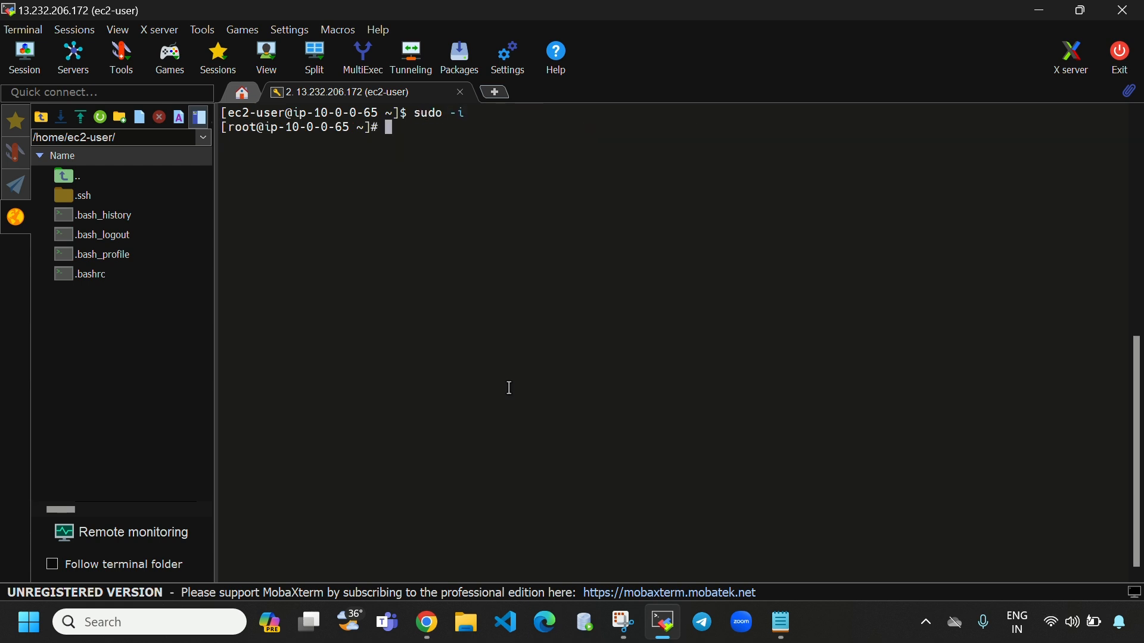
pyautogui.moveTo(227, 131); pyautogui.dragTo(288, 101)
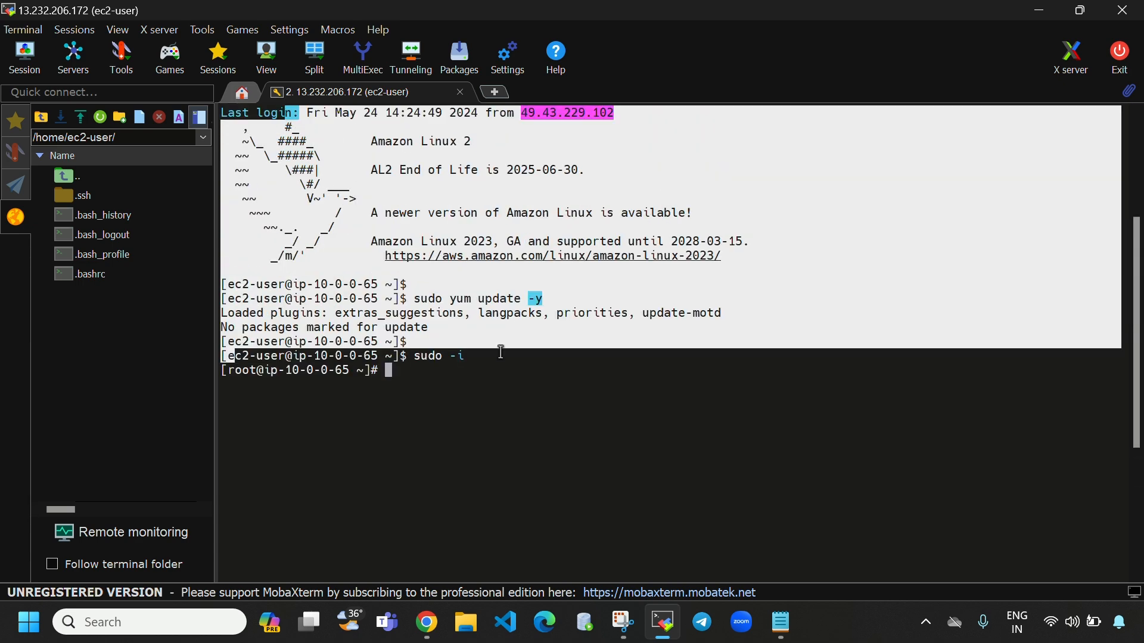
pyautogui.moveTo(501, 352); pyautogui.dragTo(502, 383)
pyautogui.hotkey('ctrl', 'l')
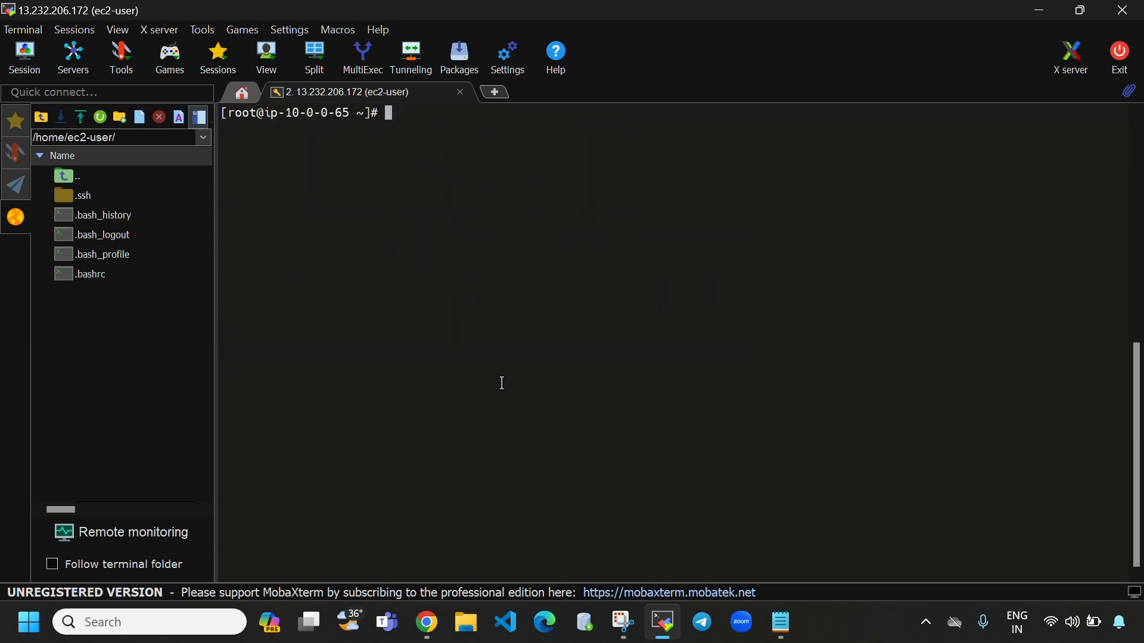
# Step: List the directory's files and open a new message.txt in vi, ready for inserting text
pyautogui.write('ls')
pyautogui.press('Return')
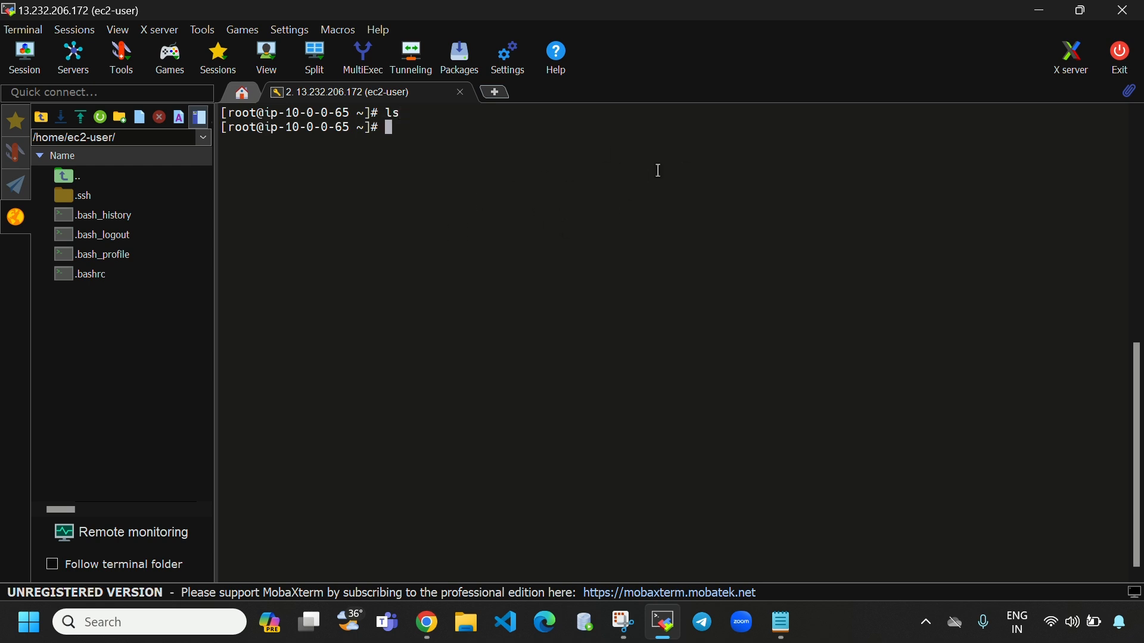
pyautogui.write('vi message.txt')
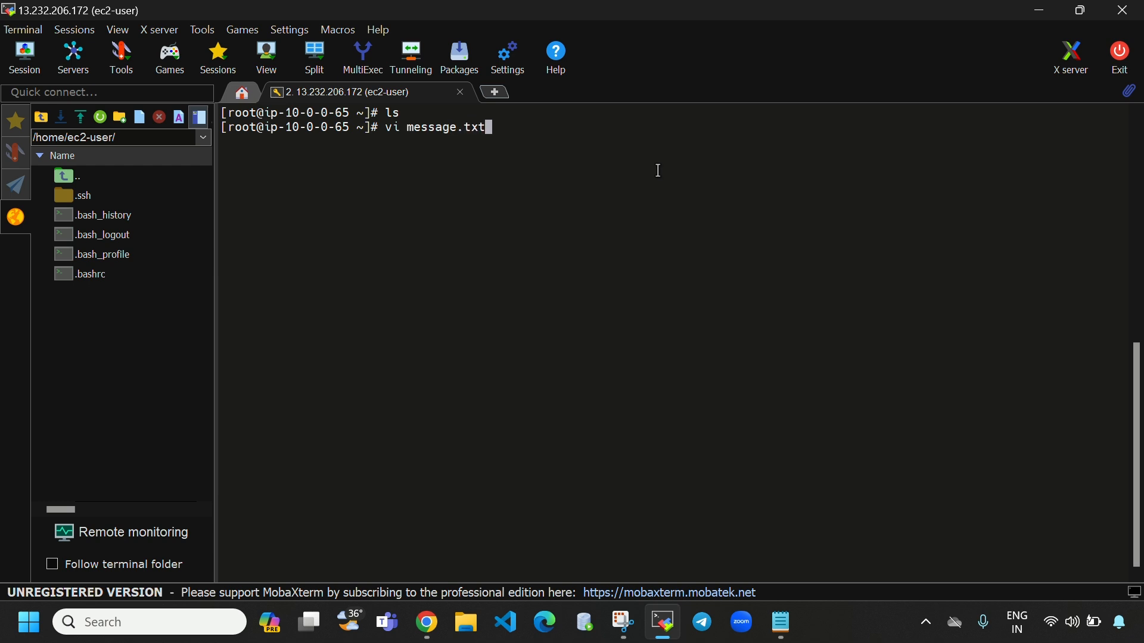
pyautogui.press('Return')
pyautogui.press('i')
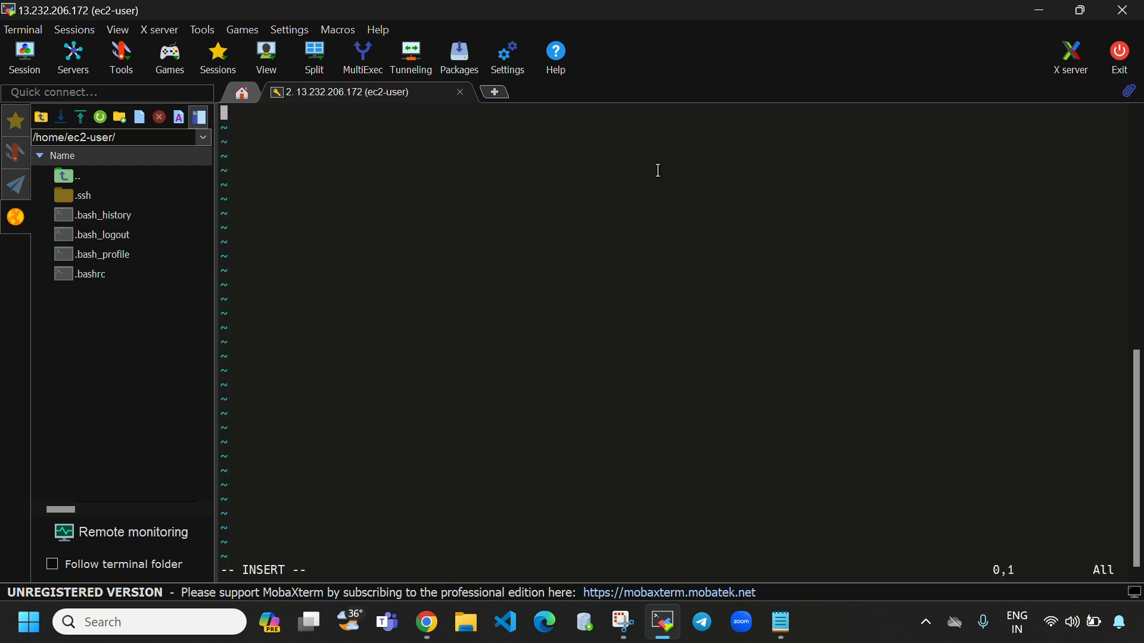
# Step: Copy the AWS Key Management Service description paragraph from the Notepad notes and paste it into message.txt in the MobaXterm terminal
pyautogui.click(780, 623)
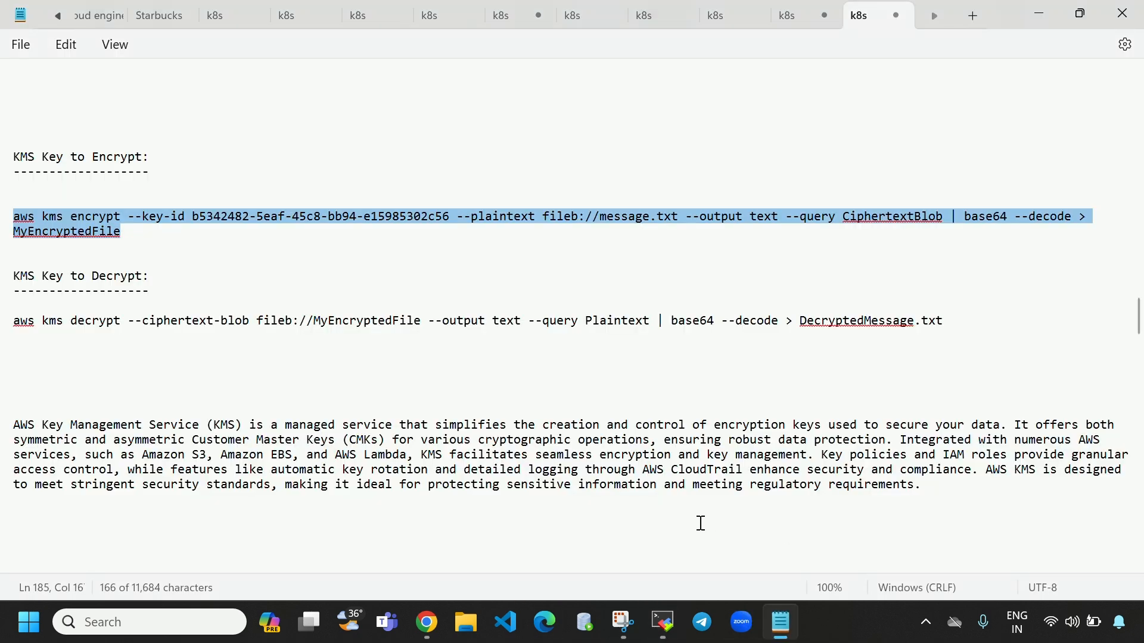
pyautogui.click(793, 499)
pyautogui.moveTo(934, 500); pyautogui.dragTo(27, 428)
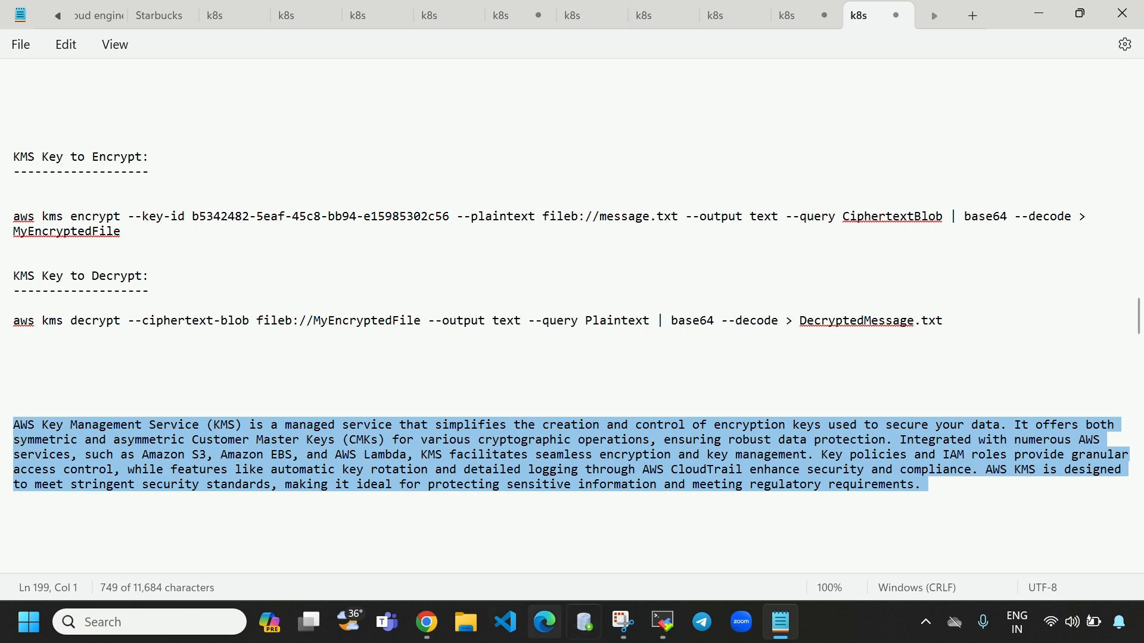
pyautogui.click(662, 622)
pyautogui.write('i')
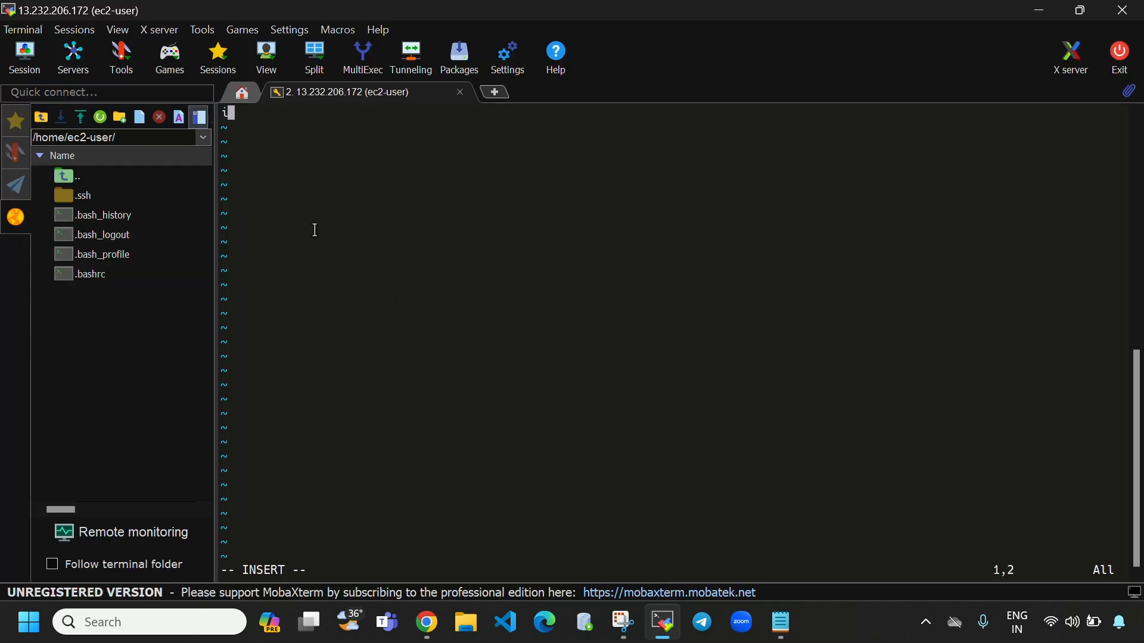
pyautogui.press('BackSpace')
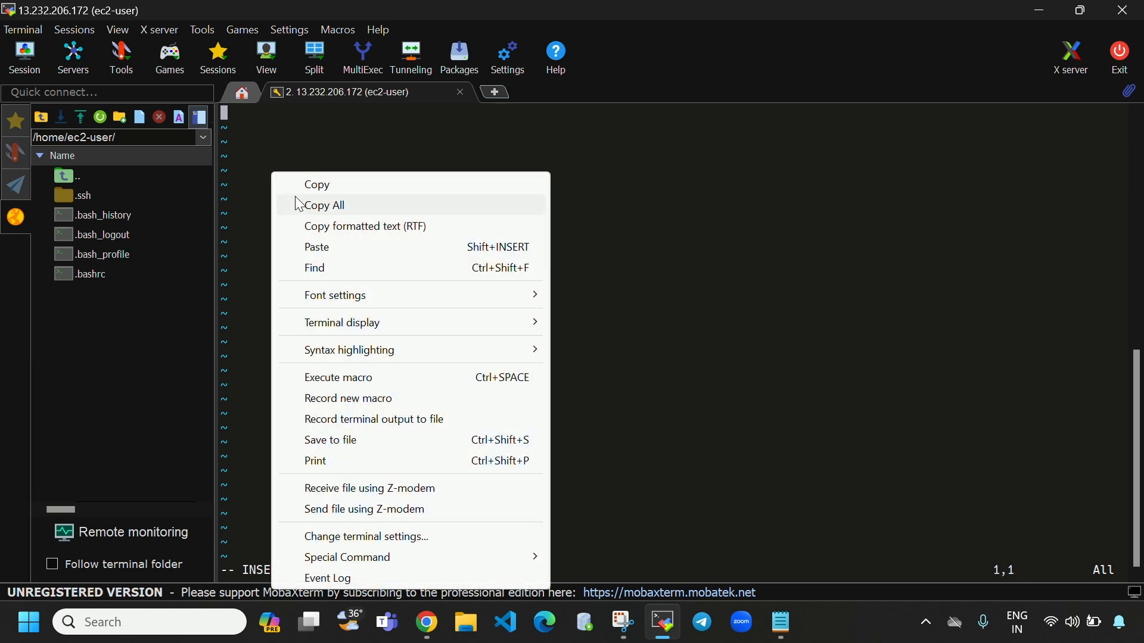
pyautogui.click(318, 247)
pyautogui.click(485, 416)
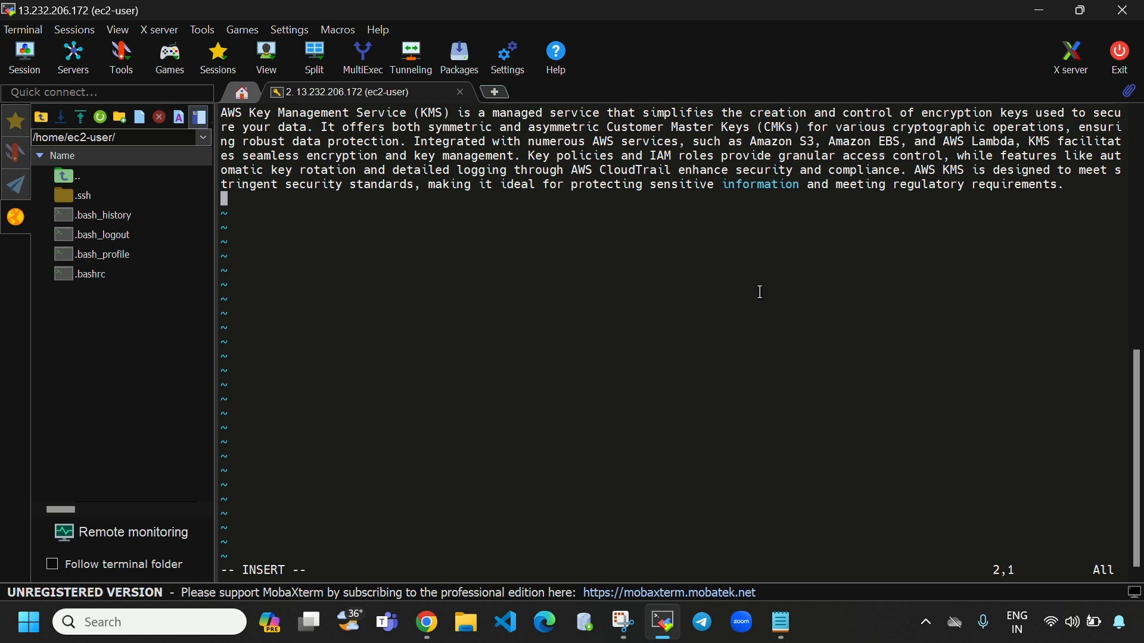
# Step: Save message.txt with :wq and list the directory to check that the file exists
pyautogui.press('Escape')
pyautogui.write(':wq')
pyautogui.press('Return')
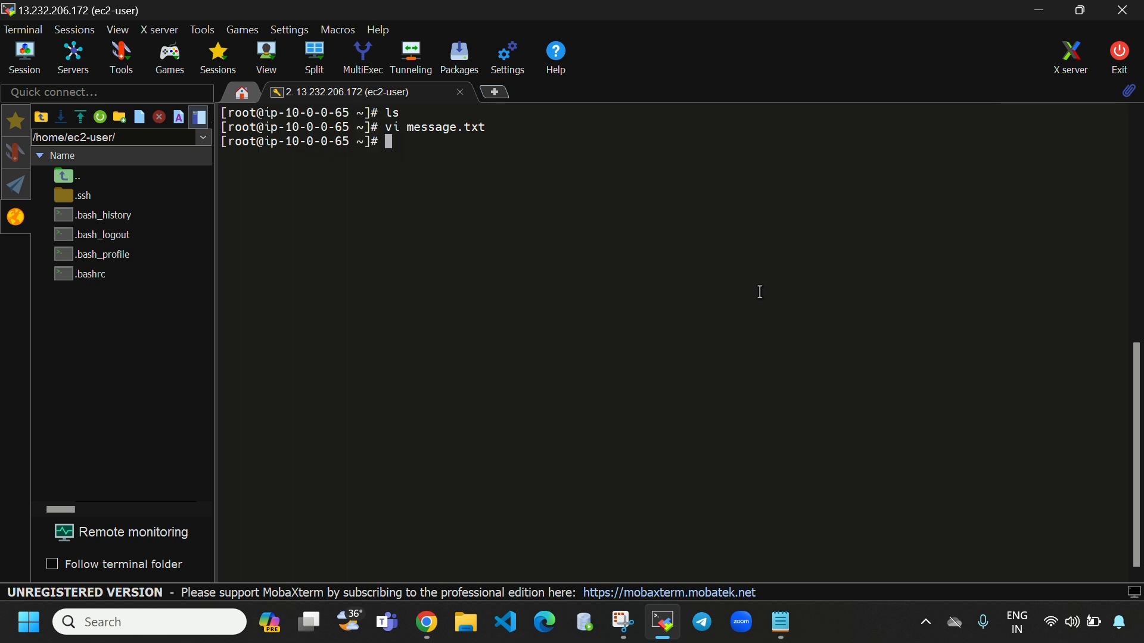
pyautogui.write('ls')
pyautogui.press('Return')
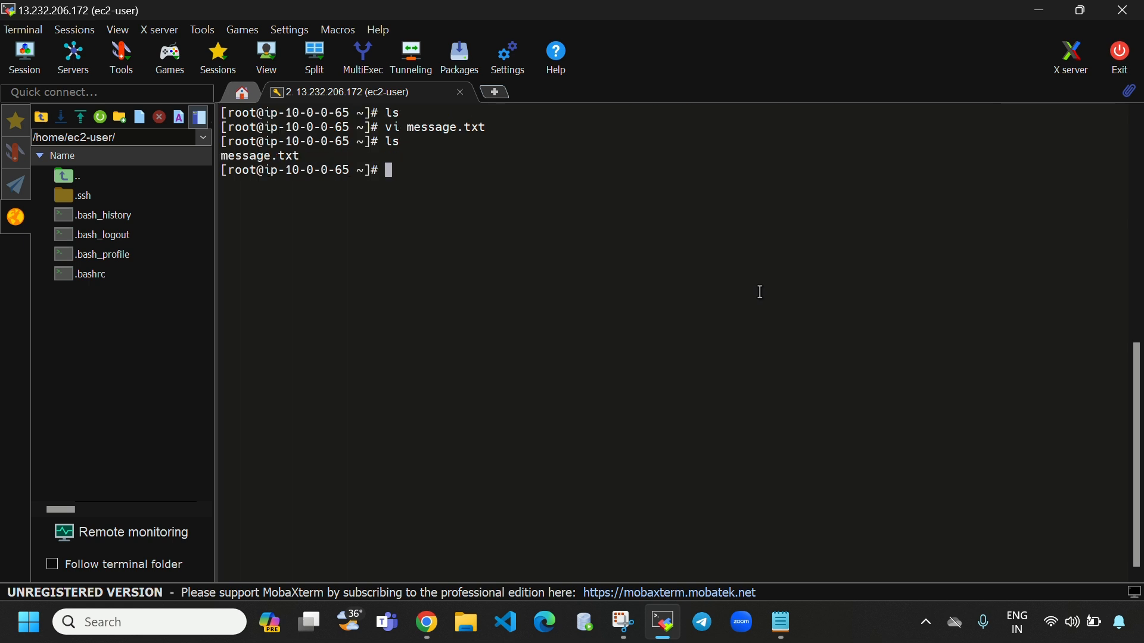
pyautogui.moveTo(321, 156); pyautogui.dragTo(222, 158)
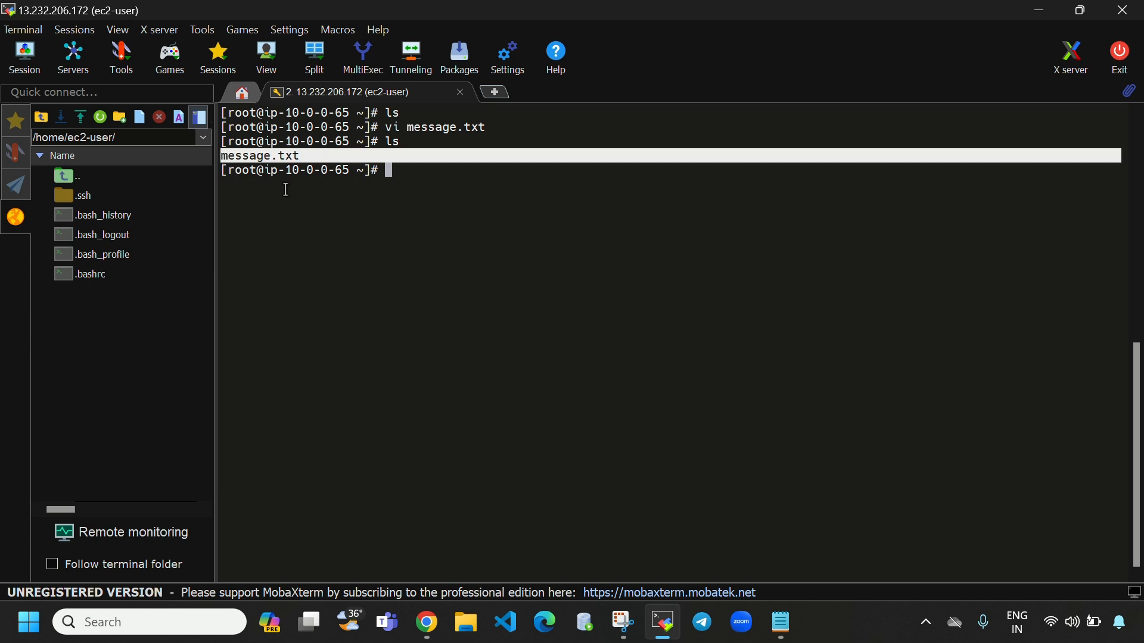
pyautogui.click(260, 160)
pyautogui.moveTo(221, 156); pyautogui.dragTo(307, 169)
pyautogui.click(499, 184)
# Step: Display the contents of message.txt with cat, then clear the terminal and list the files again
pyautogui.write('cat message.txt')
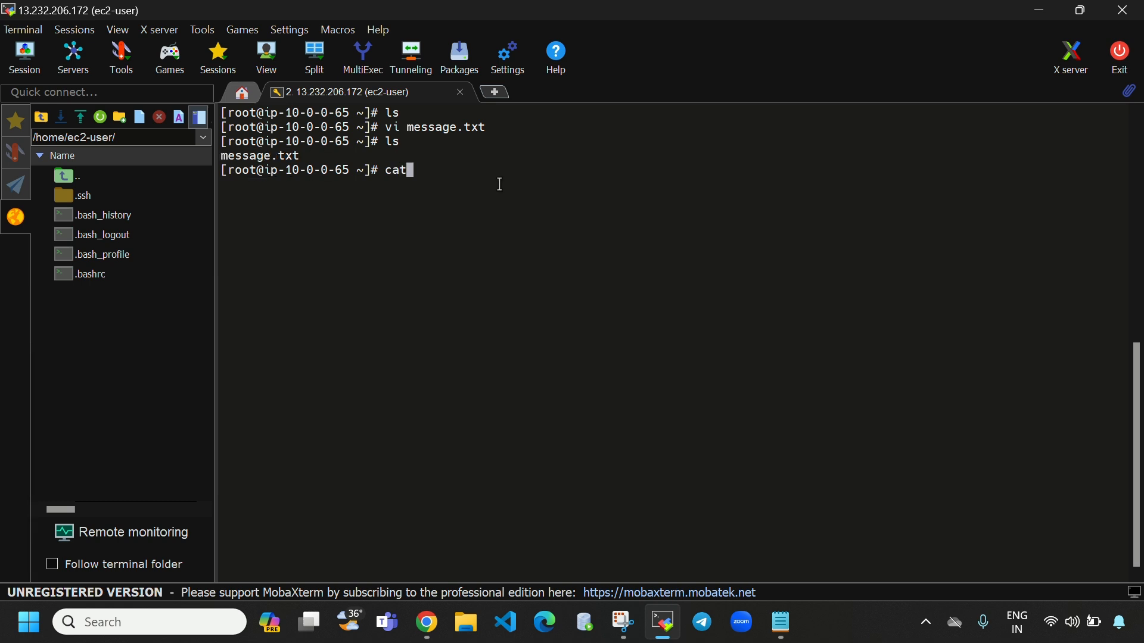
pyautogui.press('Return')
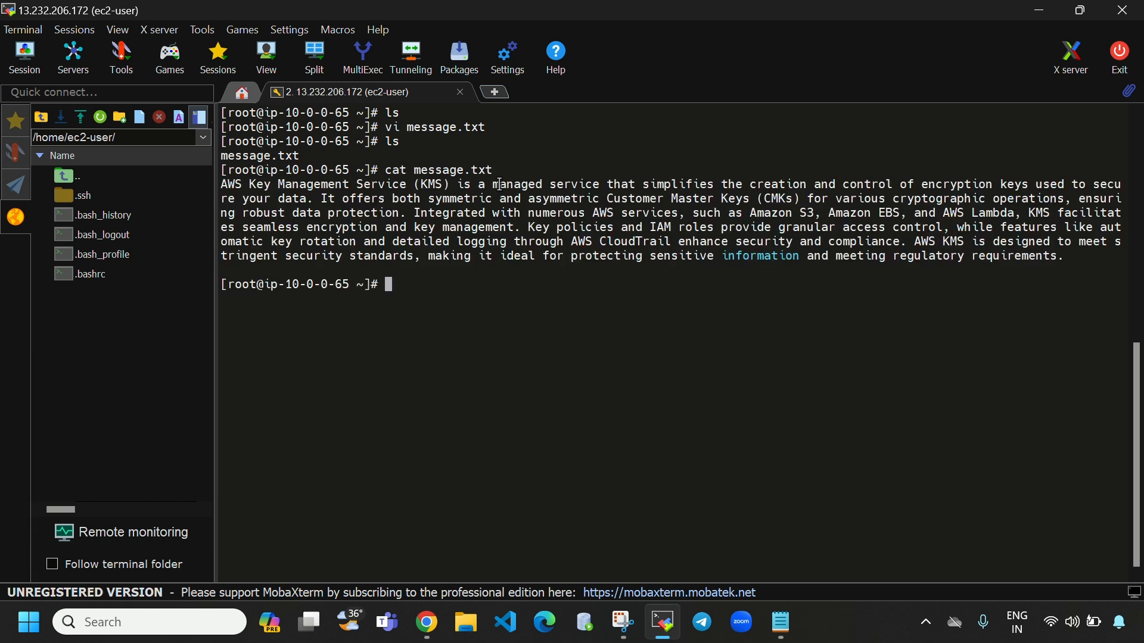
pyautogui.moveTo(223, 186); pyautogui.dragTo(1078, 253)
pyautogui.click(575, 316)
pyautogui.hotkey('ctrl', 'l')
pyautogui.write('ls')
pyautogui.press('Return')
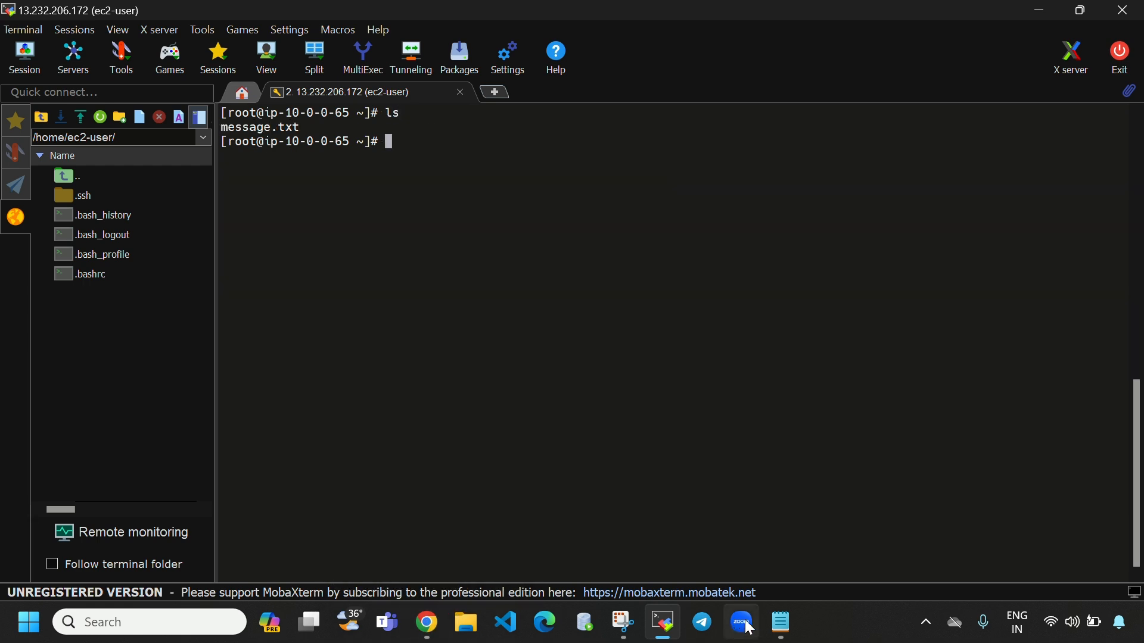
# Step: Copy the aws kms encrypt command from the Notepad notes and paste it at the MobaXterm prompt
pyautogui.click(781, 623)
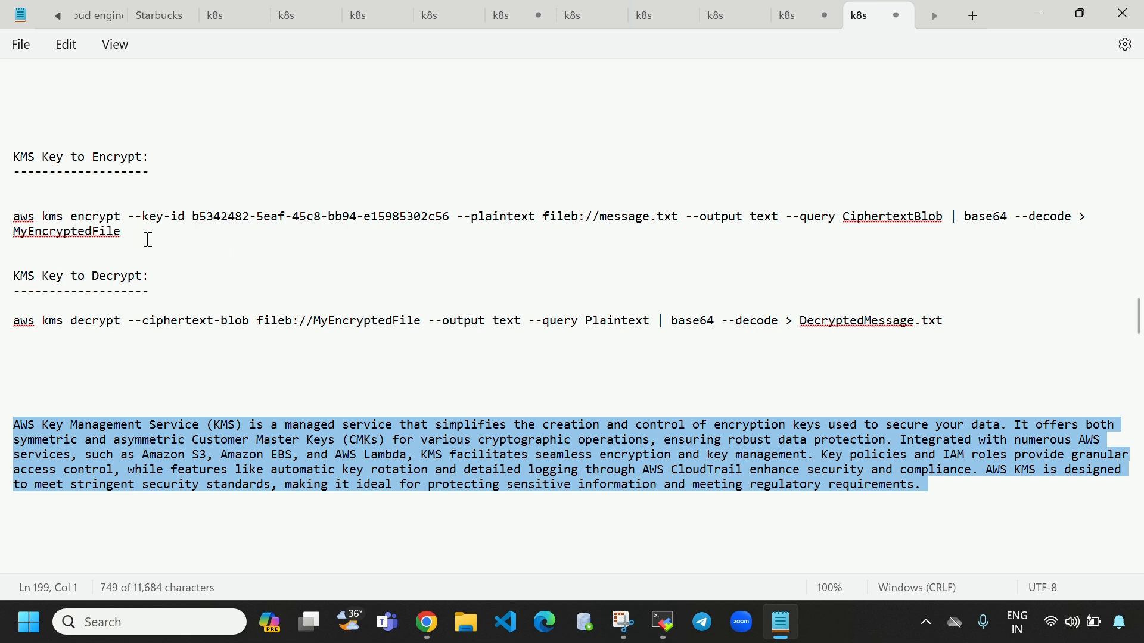
pyautogui.moveTo(143, 237); pyautogui.dragTo(10, 222)
pyautogui.press('super+c')
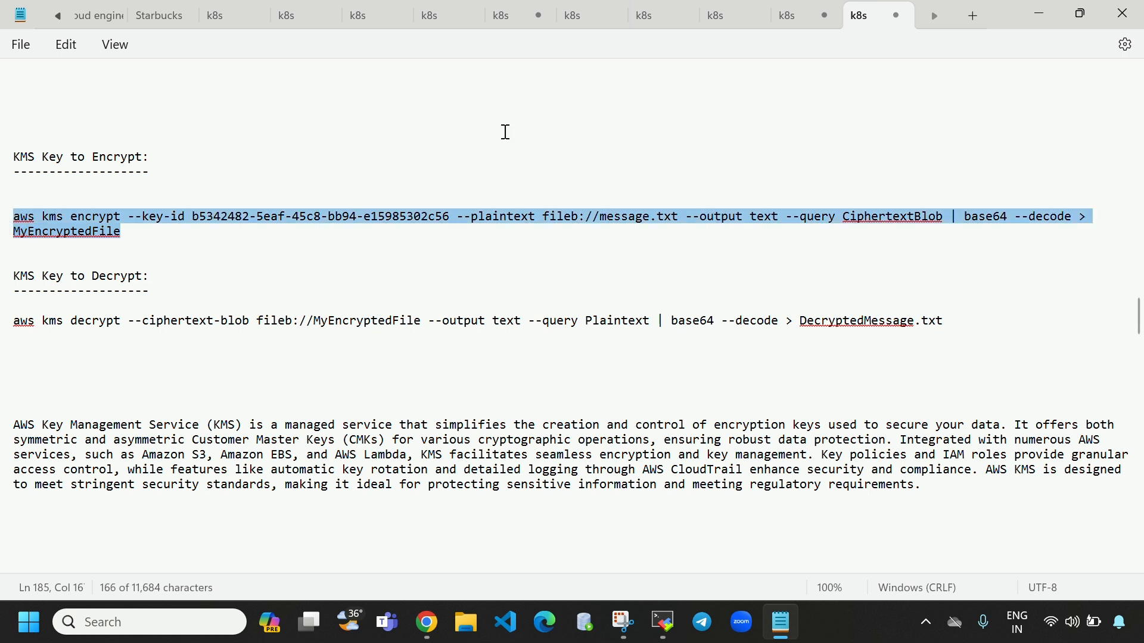
pyautogui.click(663, 622)
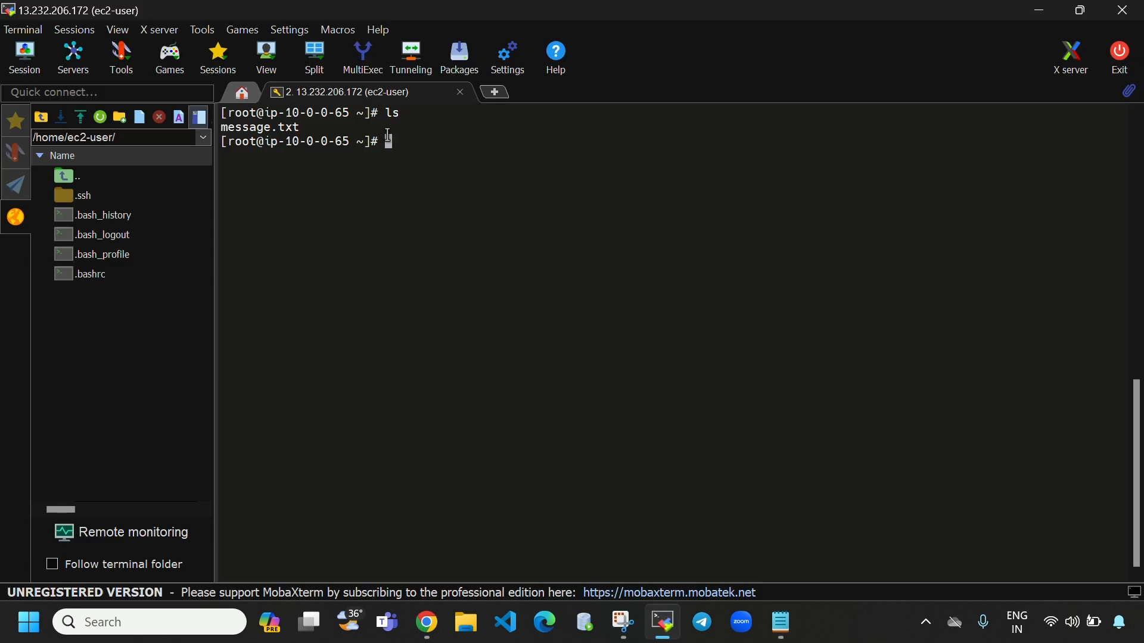
pyautogui.rightClick(386, 142)
pyautogui.click(470, 227)
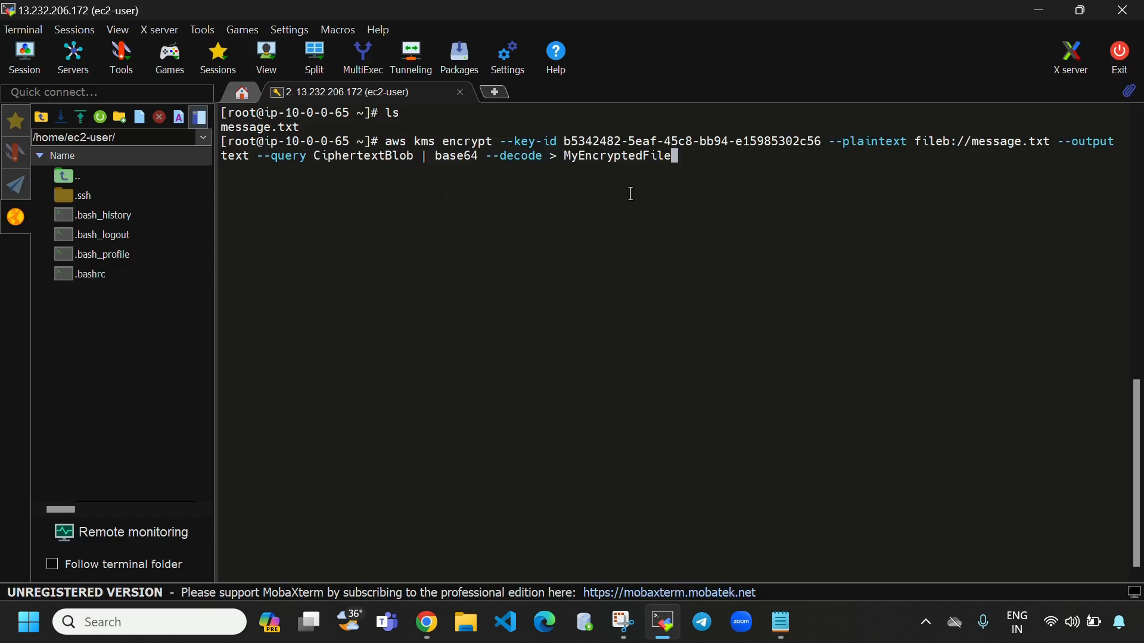
# Step: Delete the old key ID after --key-id in the pasted encrypt command
pyautogui.moveTo(564, 141); pyautogui.dragTo(822, 141)
pyautogui.click(732, 171)
pyautogui.press('Left')
pyautogui.press('Left')
pyautogui.press('Left')
pyautogui.press('Left')
pyautogui.press('Left')
pyautogui.press('Left')
pyautogui.press('Left')
pyautogui.press('Left')
pyautogui.press('Left')
pyautogui.press('Left')
pyautogui.press('Left')
pyautogui.press('Left')
pyautogui.press('Left')
pyautogui.press('Left')
pyautogui.press('Left')
pyautogui.press('Left')
pyautogui.press('Left')
pyautogui.press('Left')
pyautogui.press('Left')
pyautogui.press('Left')
pyautogui.press('Left')
pyautogui.press('Left')
pyautogui.press('Left')
pyautogui.press('Left')
pyautogui.press('Left')
pyautogui.press('Left')
pyautogui.press('Left')
pyautogui.press('Left')
pyautogui.press('Left')
pyautogui.press('Left')
pyautogui.press('Left')
pyautogui.press('Left')
pyautogui.press('Left')
pyautogui.press('Left')
pyautogui.press('Left')
pyautogui.press('Left')
pyautogui.press('Left')
pyautogui.press('Left')
pyautogui.press('Left')
pyautogui.press('Left')
pyautogui.press('Right')
pyautogui.press('BackSpace')
pyautogui.press('BackSpace')
pyautogui.press('BackSpace')
pyautogui.press('BackSpace')
pyautogui.press('BackSpace')
pyautogui.press('BackSpace')
pyautogui.press('BackSpace')
pyautogui.press('BackSpace')
pyautogui.press('BackSpace')
pyautogui.press('BackSpace')
pyautogui.press('BackSpace')
pyautogui.press('BackSpace')
pyautogui.press('BackSpace')
pyautogui.press('BackSpace')
pyautogui.press('BackSpace')
pyautogui.press('BackSpace')
pyautogui.press('BackSpace')
pyautogui.press('BackSpace')
pyautogui.press('BackSpace')
pyautogui.press('BackSpace')
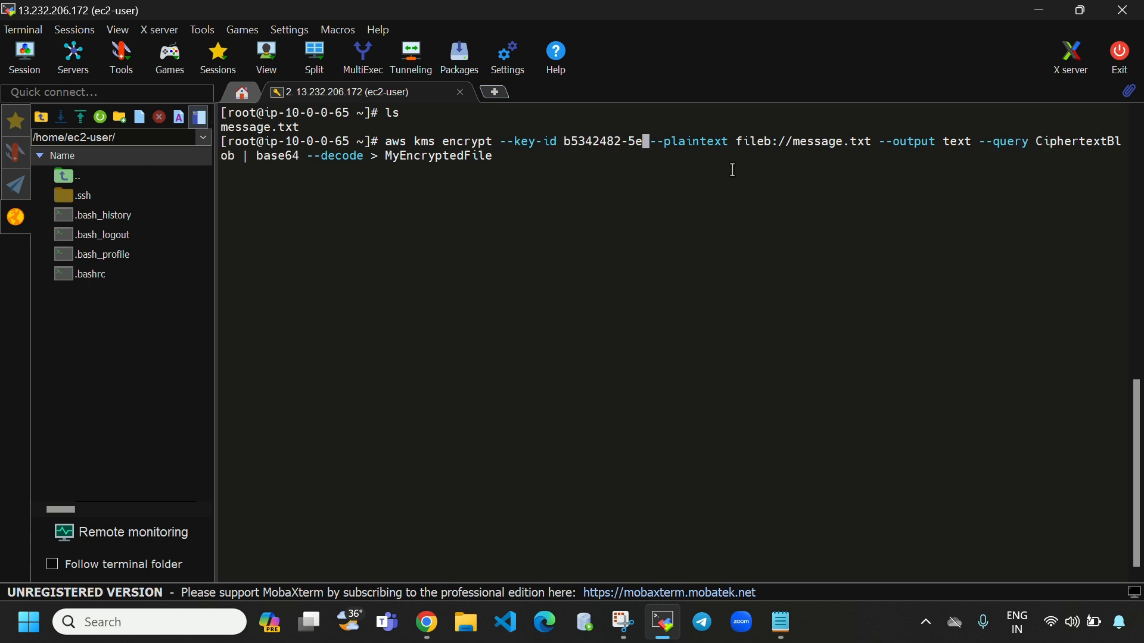
pyautogui.press('BackSpace')
pyautogui.press('BackSpace')
pyautogui.press('BackSpace')
pyautogui.press('BackSpace')
pyautogui.press('BackSpace')
pyautogui.press('BackSpace')
pyautogui.press('BackSpace')
pyautogui.press('BackSpace')
pyautogui.press('BackSpace')
pyautogui.press('BackSpace')
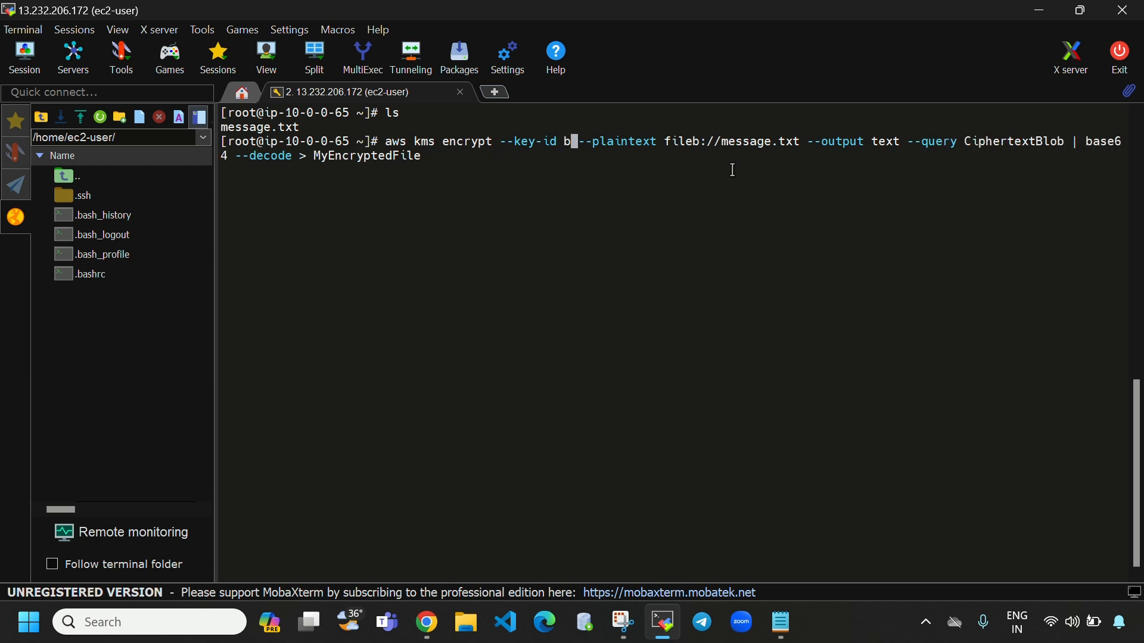
pyautogui.press('BackSpace')
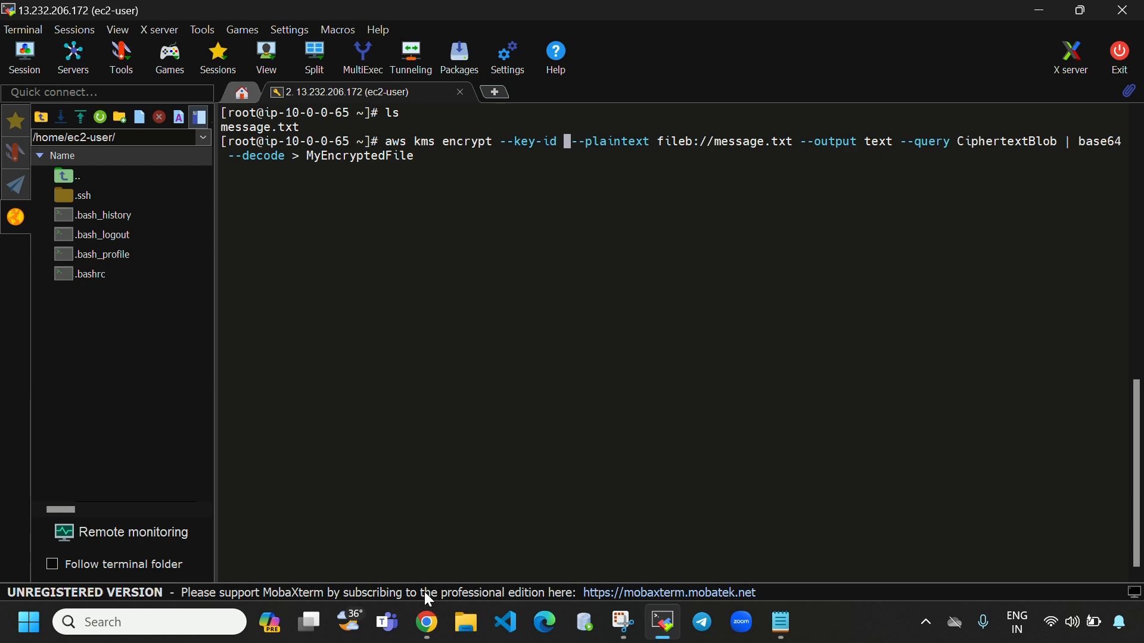
# Step: Switch to Chrome, open symmetrickeykms in the KMS customer managed keys and copy its key ID
pyautogui.click(426, 622)
pyautogui.click(866, 19)
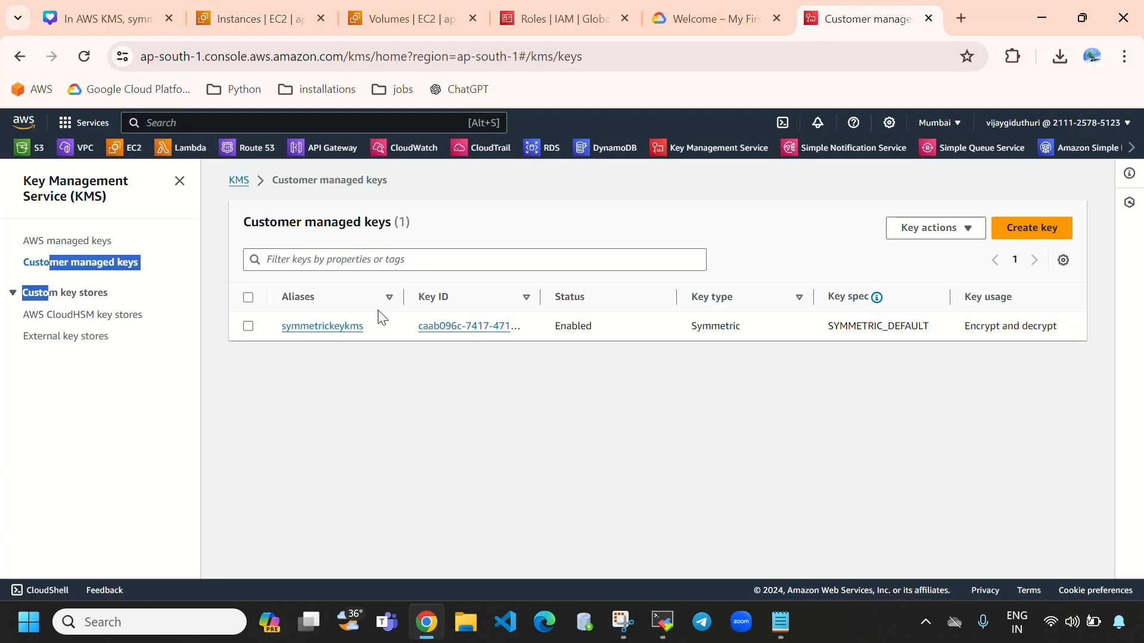
pyautogui.click(334, 329)
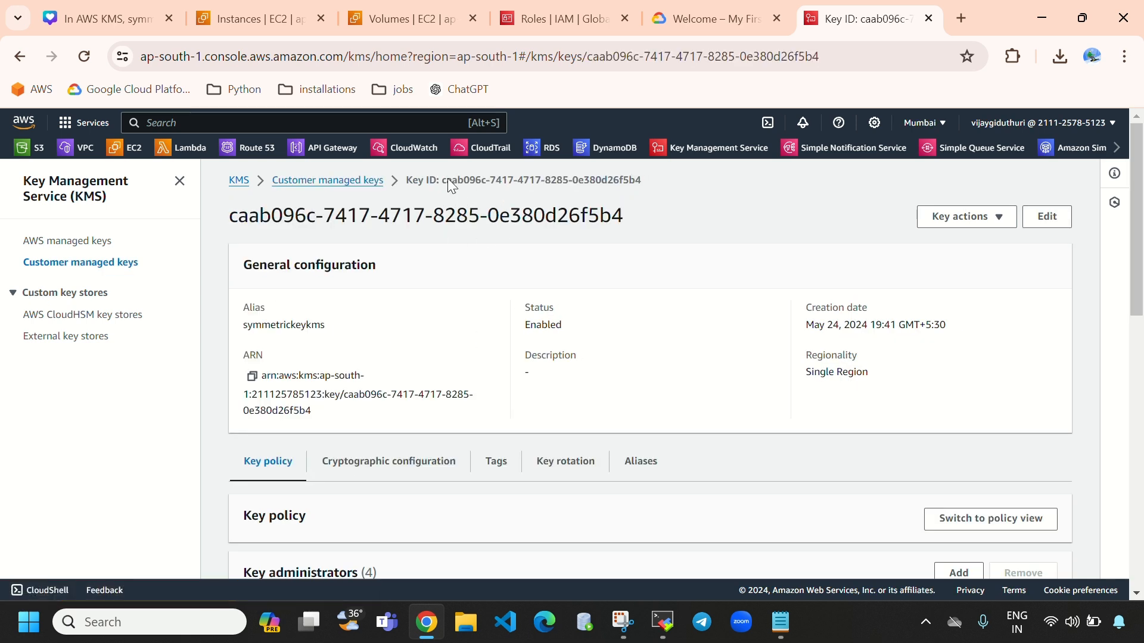
pyautogui.moveTo(446, 181); pyautogui.dragTo(579, 187)
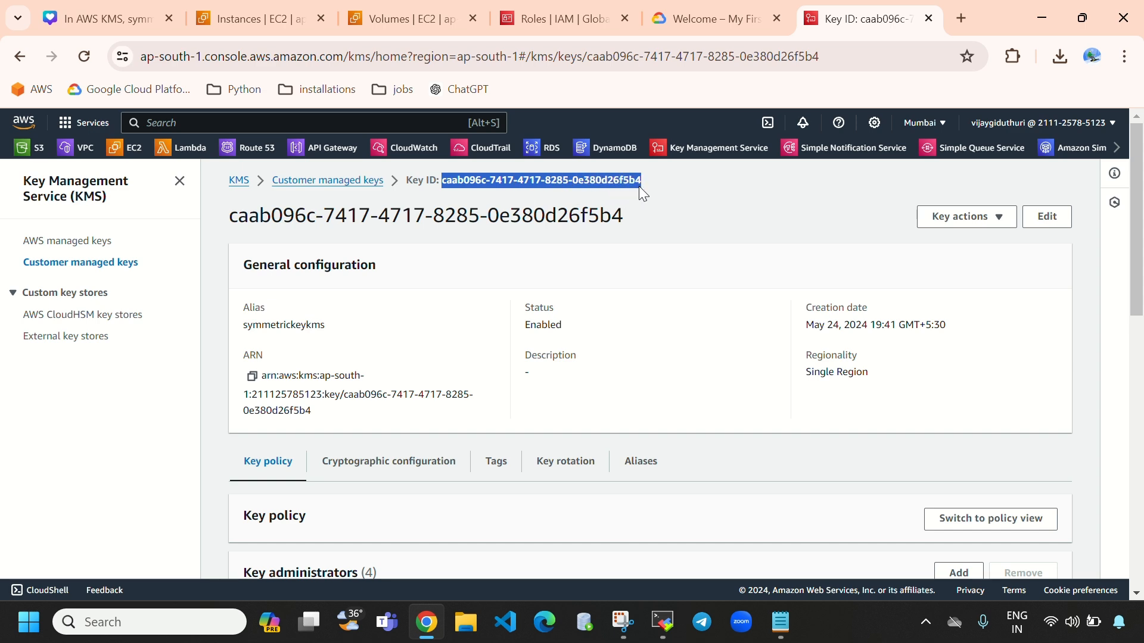
# Step: Switch back to MobaXterm and insert the copied key ID after --key-id in the encrypt command
pyautogui.click(661, 622)
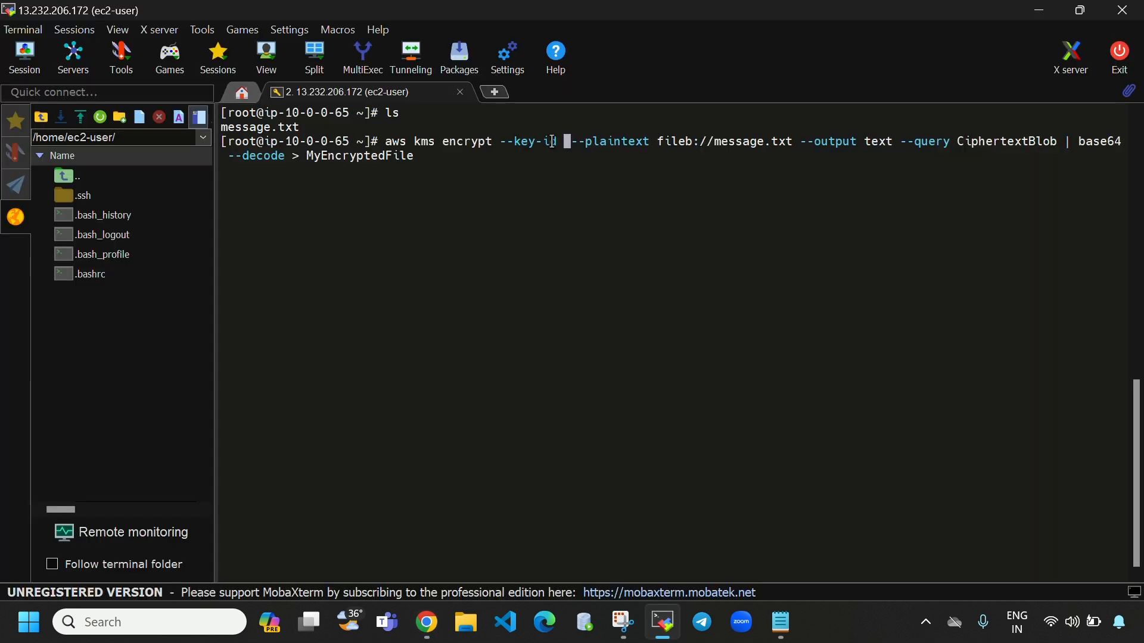
pyautogui.rightClick(562, 144)
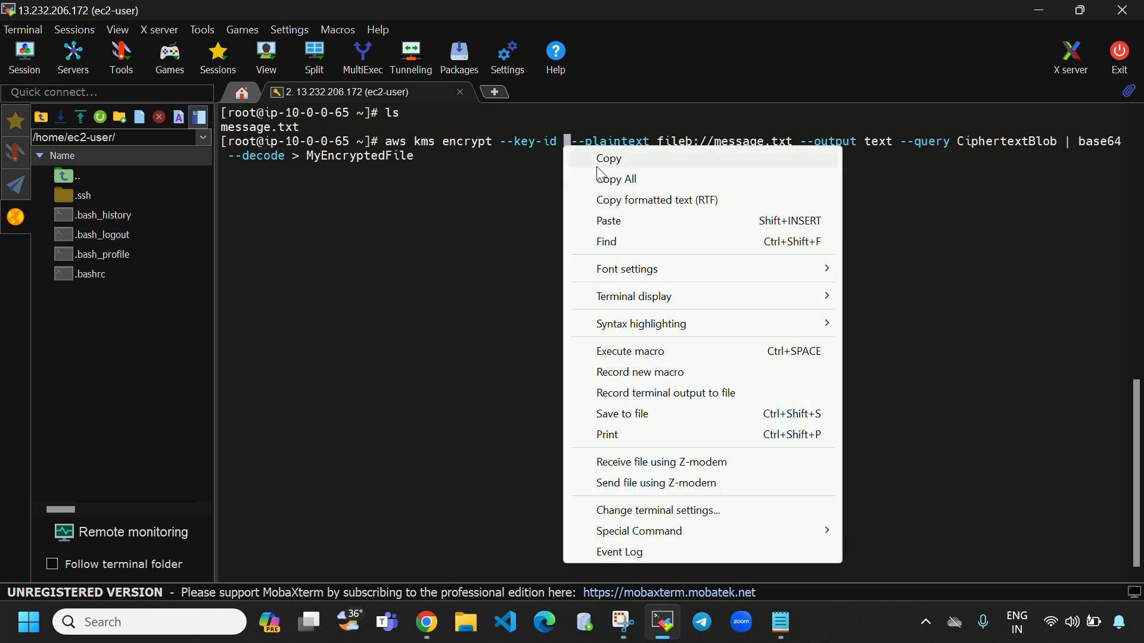
pyautogui.click(610, 221)
pyautogui.moveTo(568, 139); pyautogui.dragTo(821, 145)
pyautogui.click(719, 159)
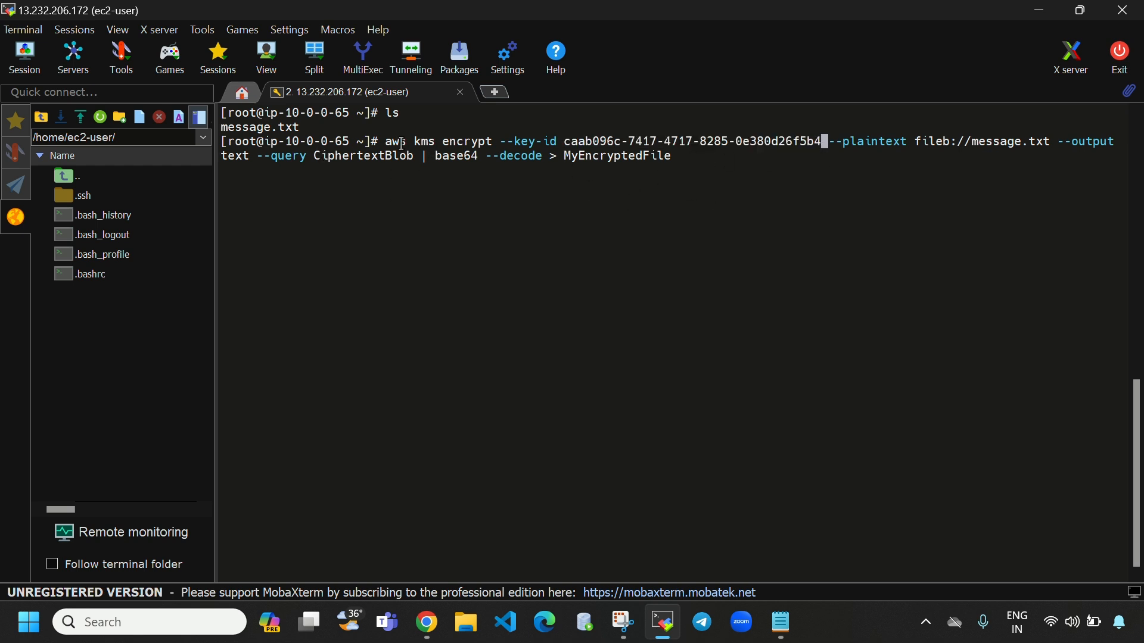
# Step: Check the command's --key-id value against the symmetrickeykms key ID in Chrome and return to MobaXterm
pyautogui.moveTo(386, 143); pyautogui.dragTo(557, 141)
pyautogui.click(530, 153)
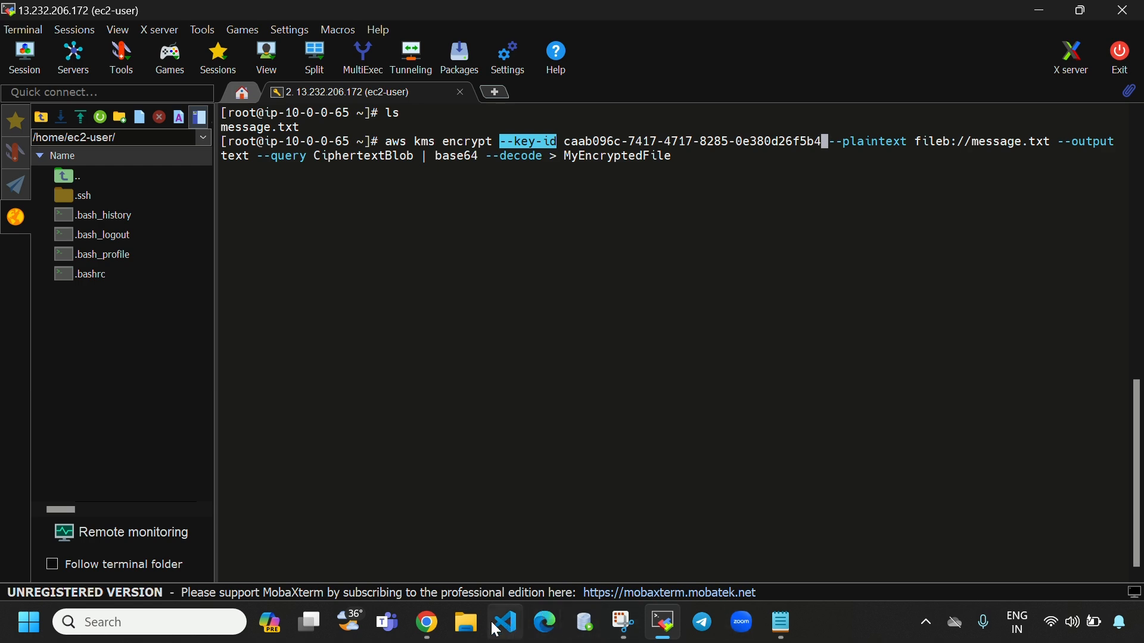
pyautogui.click(426, 622)
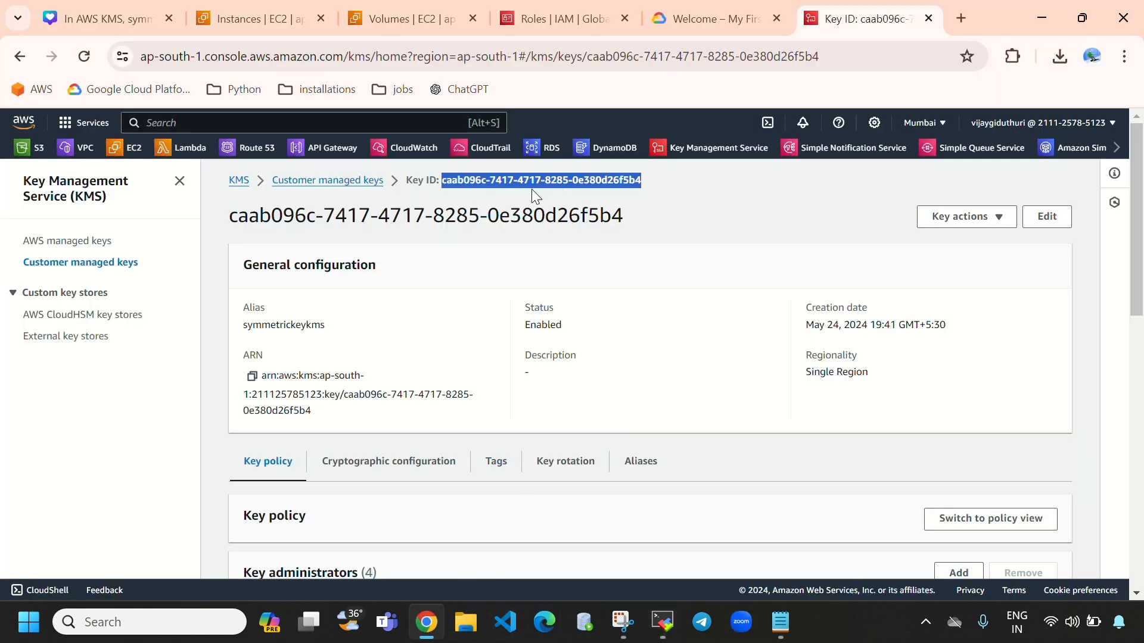
pyautogui.click(658, 617)
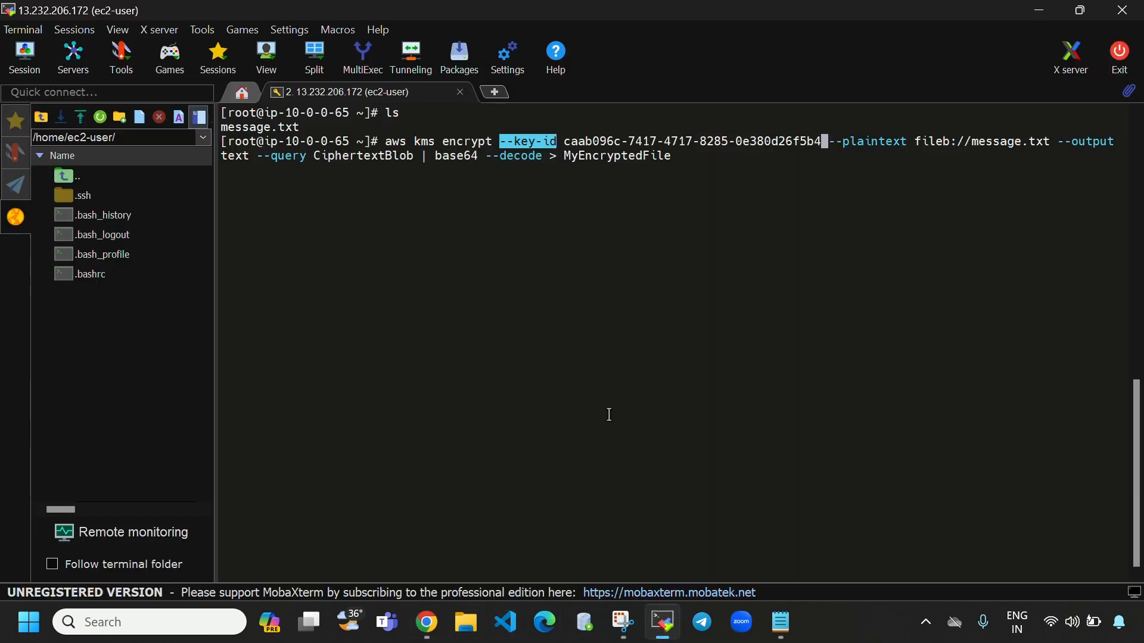
pyautogui.click(835, 164)
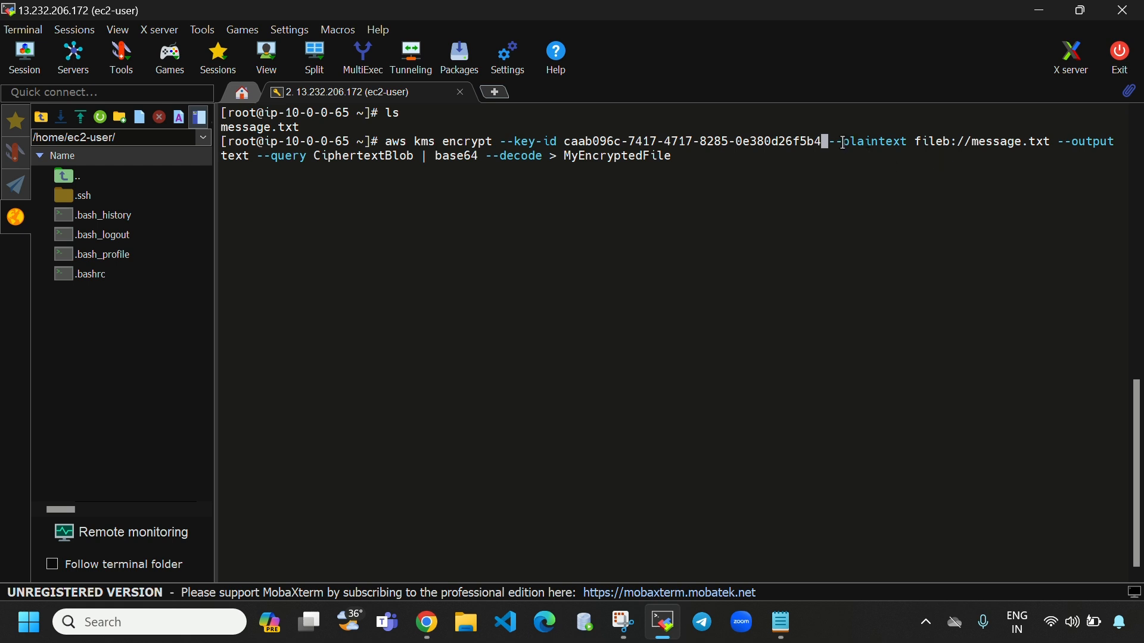
# Step: Review the encrypt command's plaintext input message.txt, the CiphertextBlob query and the output file MyEncryptedFile
pyautogui.moveTo(842, 142); pyautogui.dragTo(898, 138)
pyautogui.click(1005, 155)
pyautogui.moveTo(978, 141); pyautogui.dragTo(1043, 141)
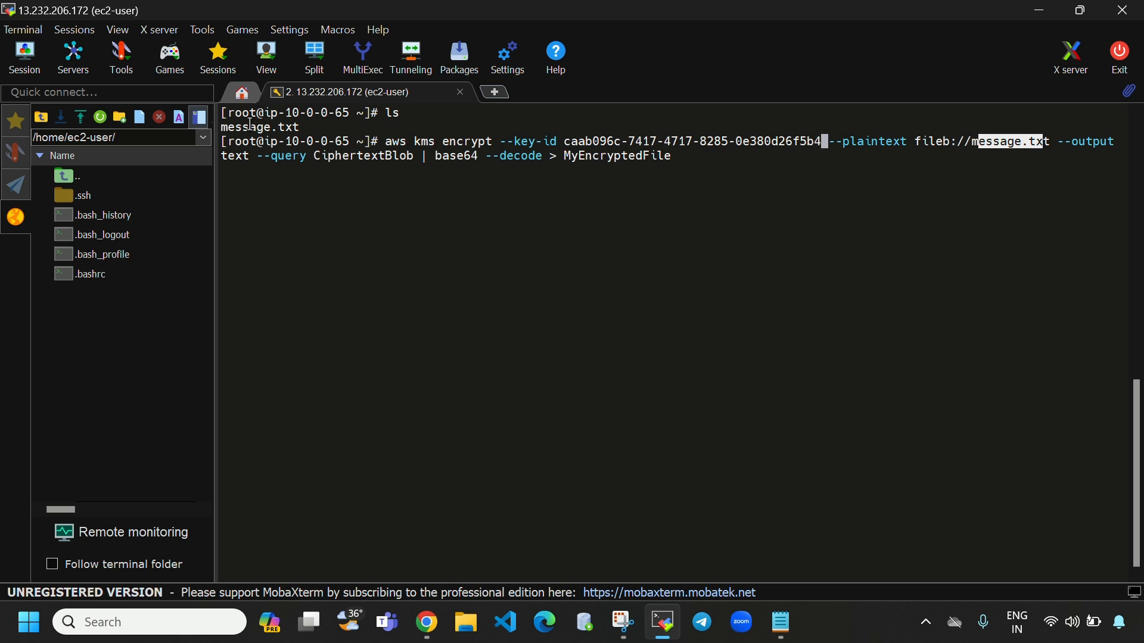
pyautogui.moveTo(221, 127); pyautogui.dragTo(378, 121)
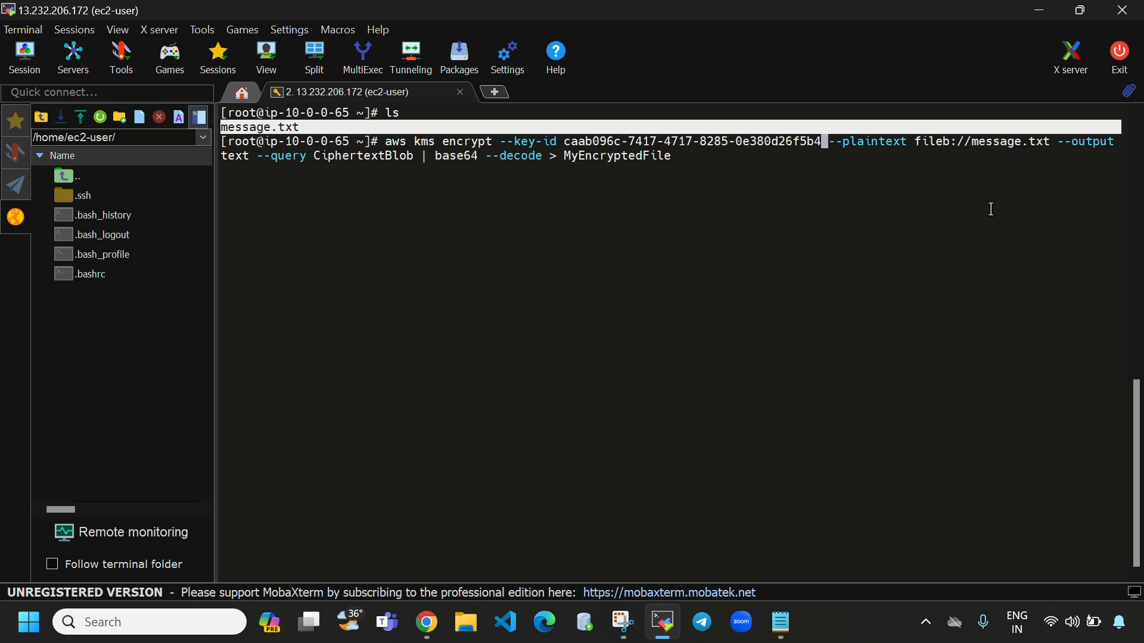
pyautogui.click(708, 373)
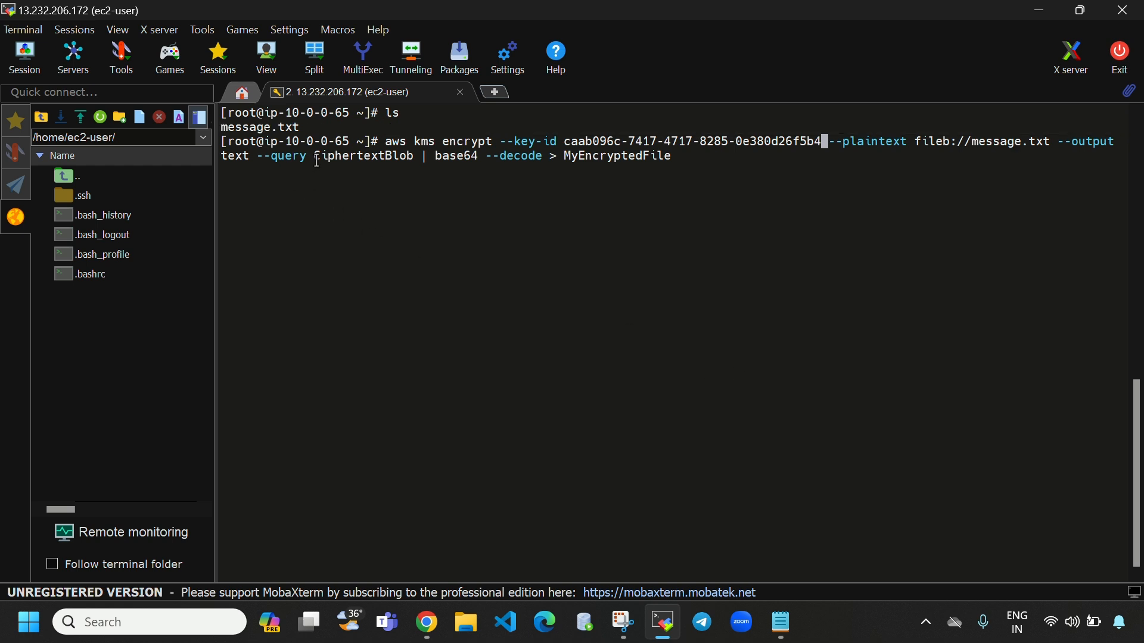
pyautogui.moveTo(316, 159); pyautogui.dragTo(377, 161)
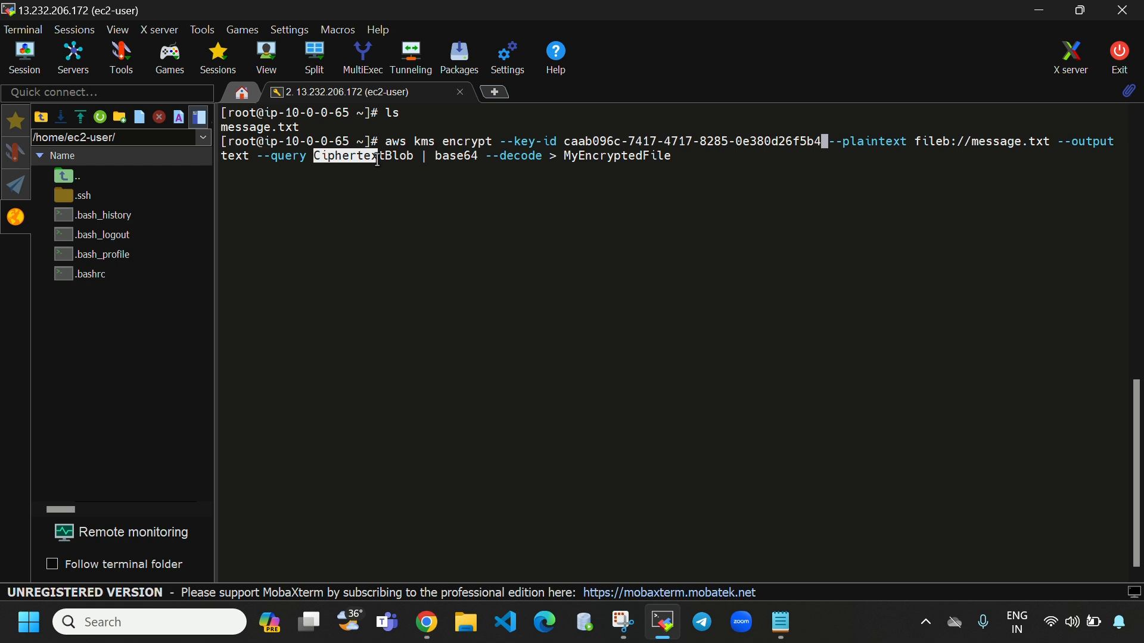
pyautogui.click(432, 198)
pyautogui.moveTo(302, 130); pyautogui.dragTo(237, 114)
pyautogui.click(612, 275)
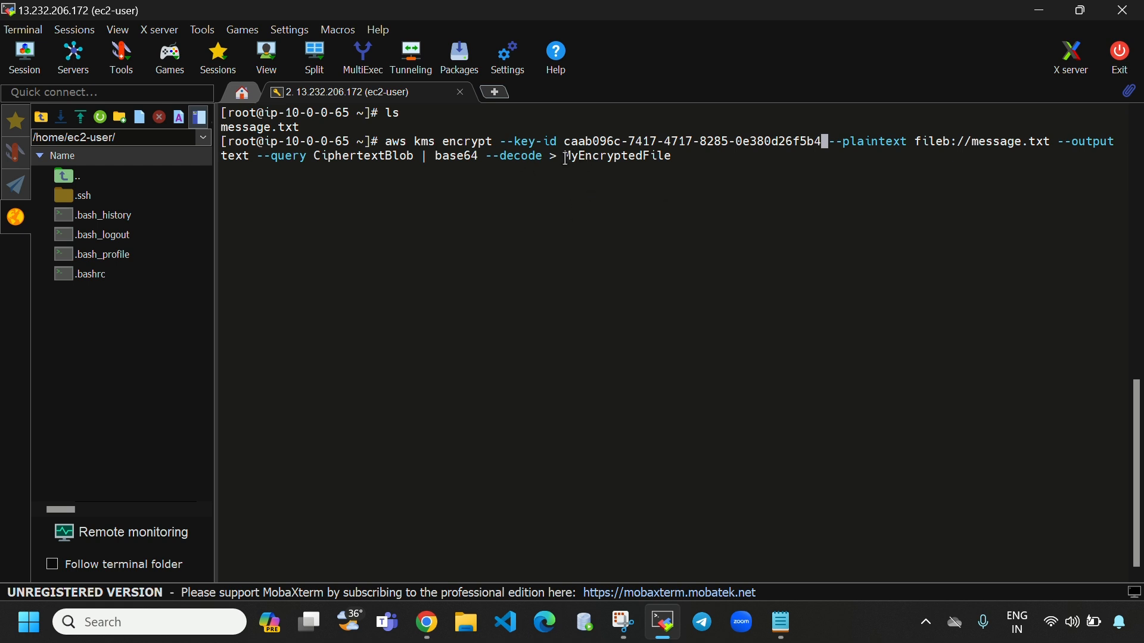
pyautogui.moveTo(564, 157); pyautogui.dragTo(672, 157)
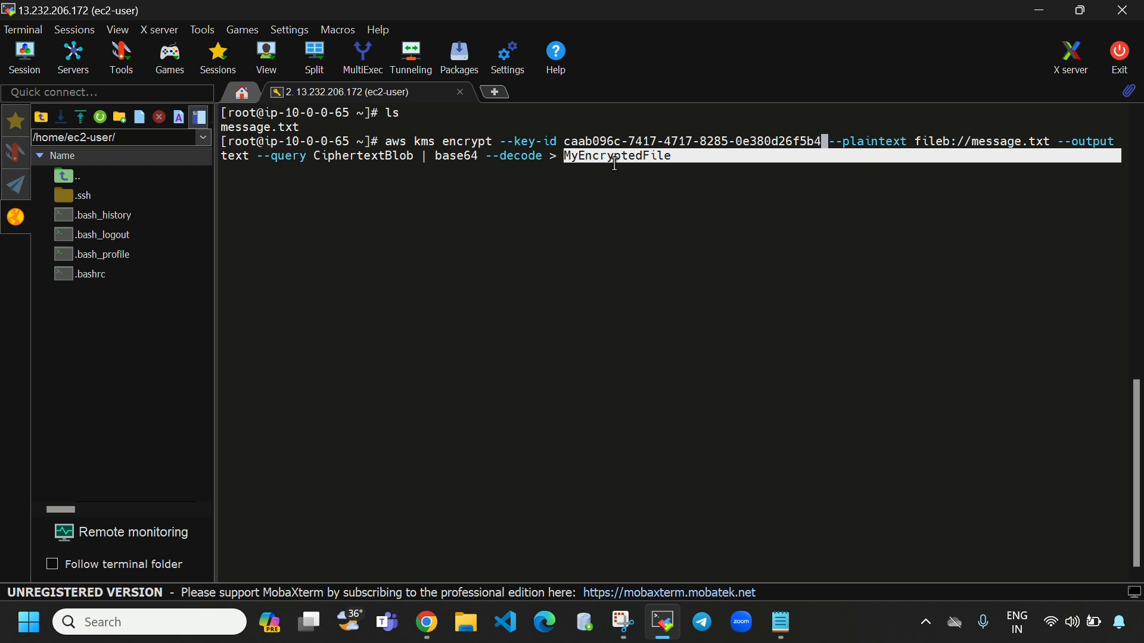
pyautogui.click(582, 199)
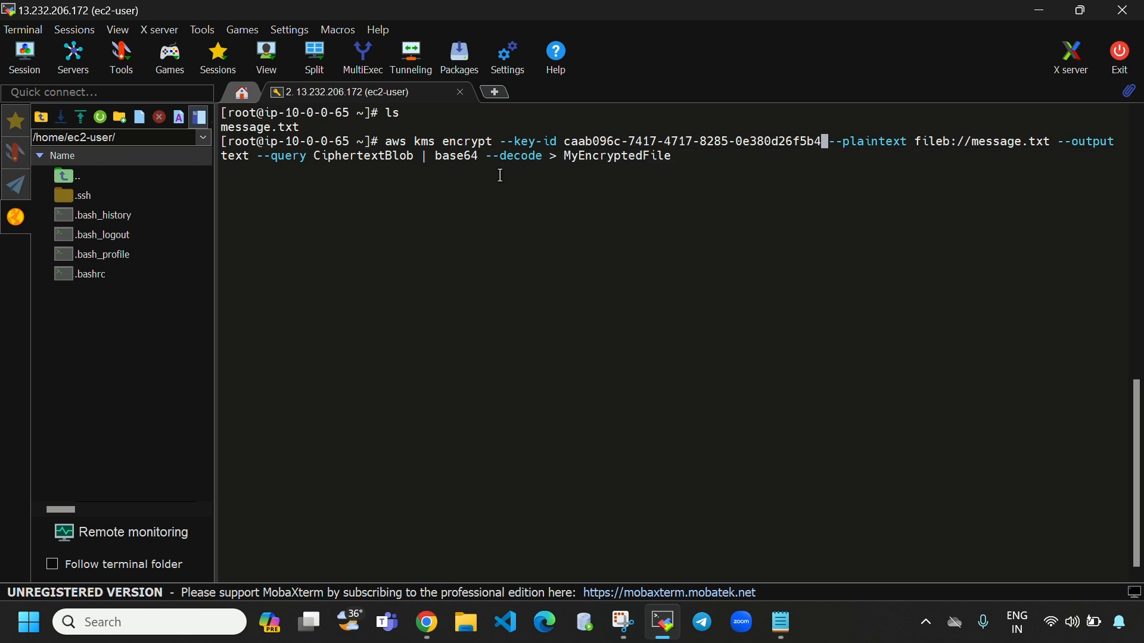
# Step: Run the aws kms encrypt command to write the encrypted message.txt into MyEncryptedFile
pyautogui.moveTo(564, 156); pyautogui.dragTo(669, 157)
pyautogui.click(668, 158)
pyautogui.press('Return')
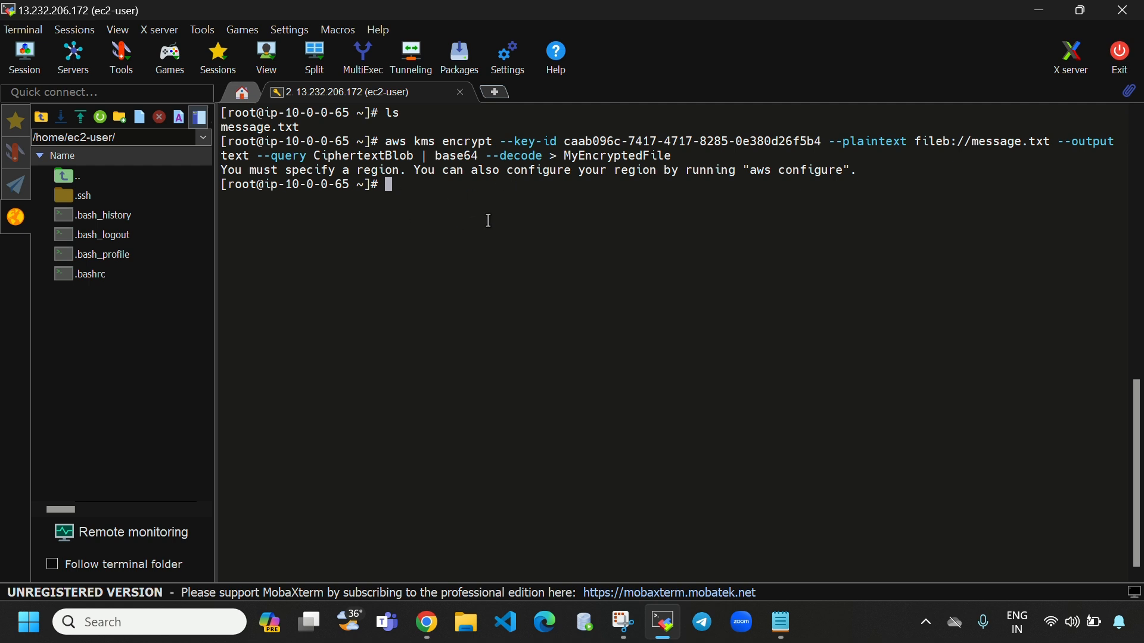
# Step: Start the AWS CLI credential and region setup with the aws configure command
pyautogui.moveTo(744, 171); pyautogui.dragTo(849, 171)
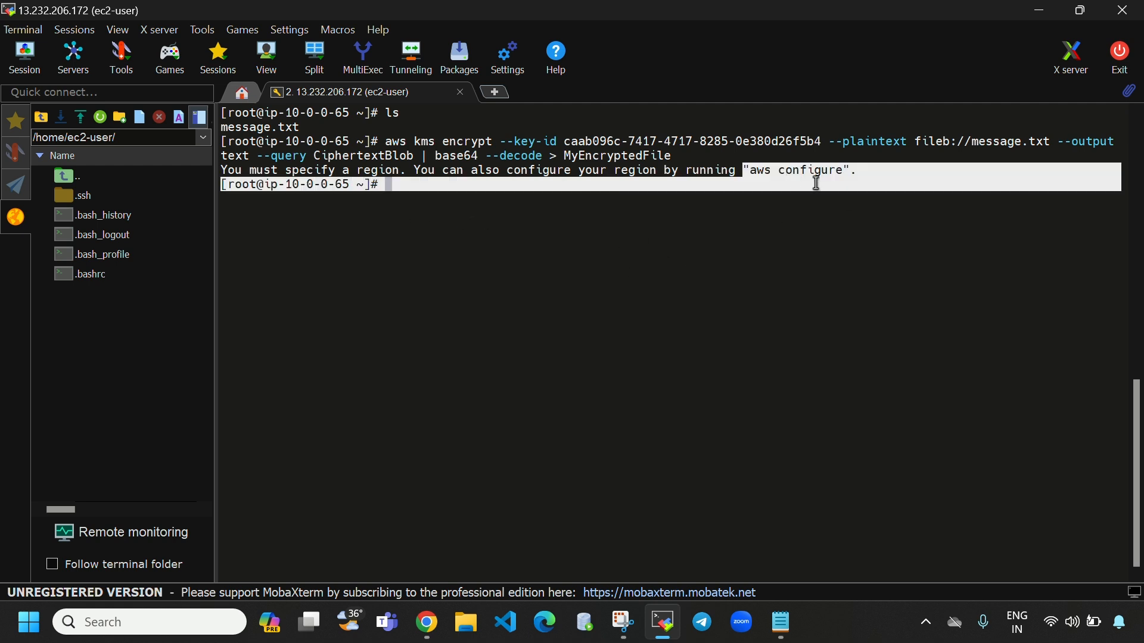
pyautogui.click(570, 207)
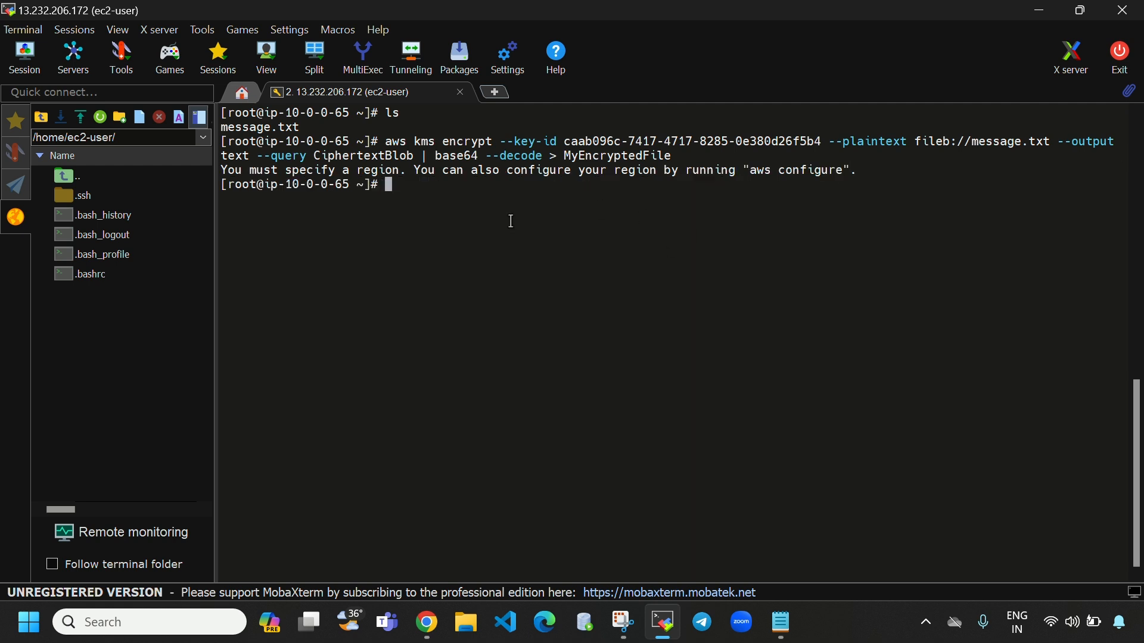
pyautogui.write('aws configure')
pyautogui.press('Return')
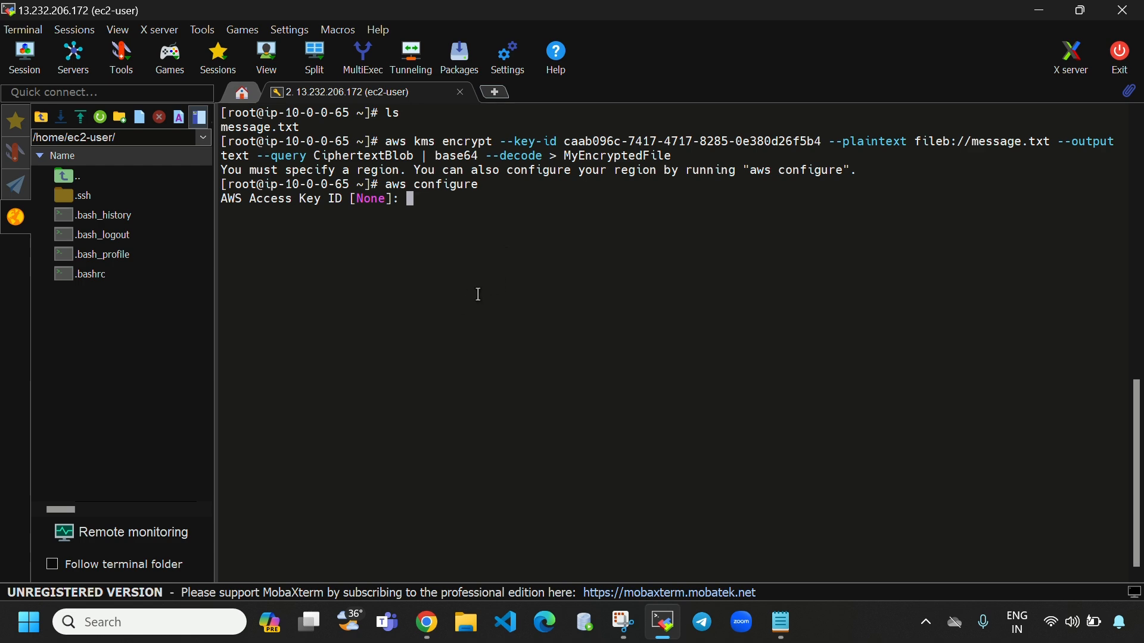
# Step: Switch to Chrome and open the access keys section of the IAM user's security credentials
pyautogui.click(427, 622)
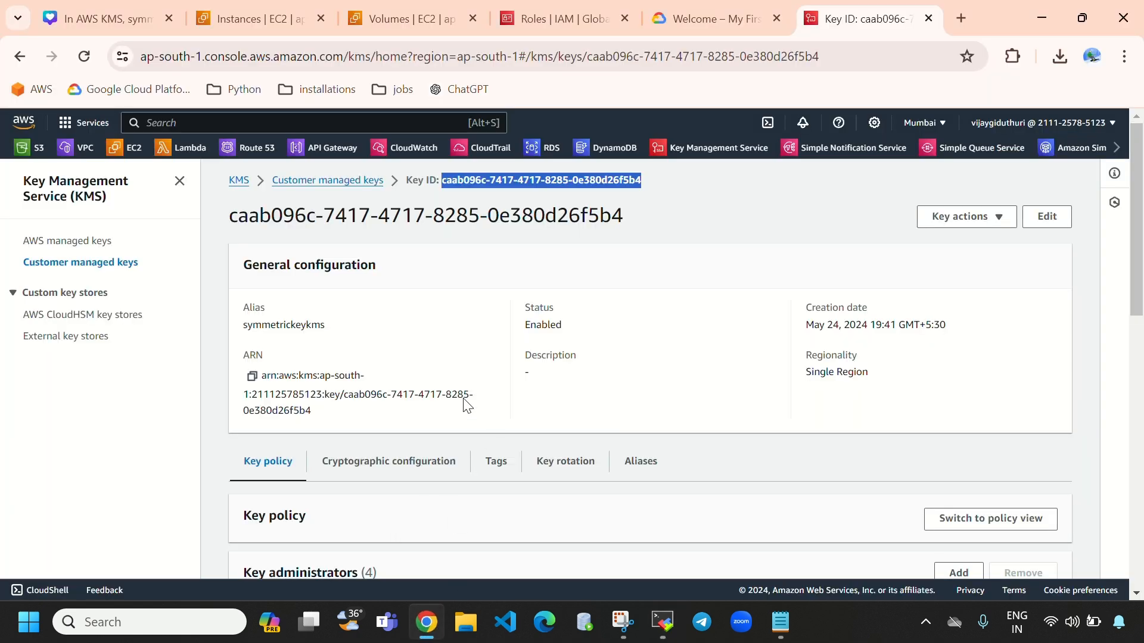
pyautogui.click(1091, 16)
pyautogui.click(557, 80)
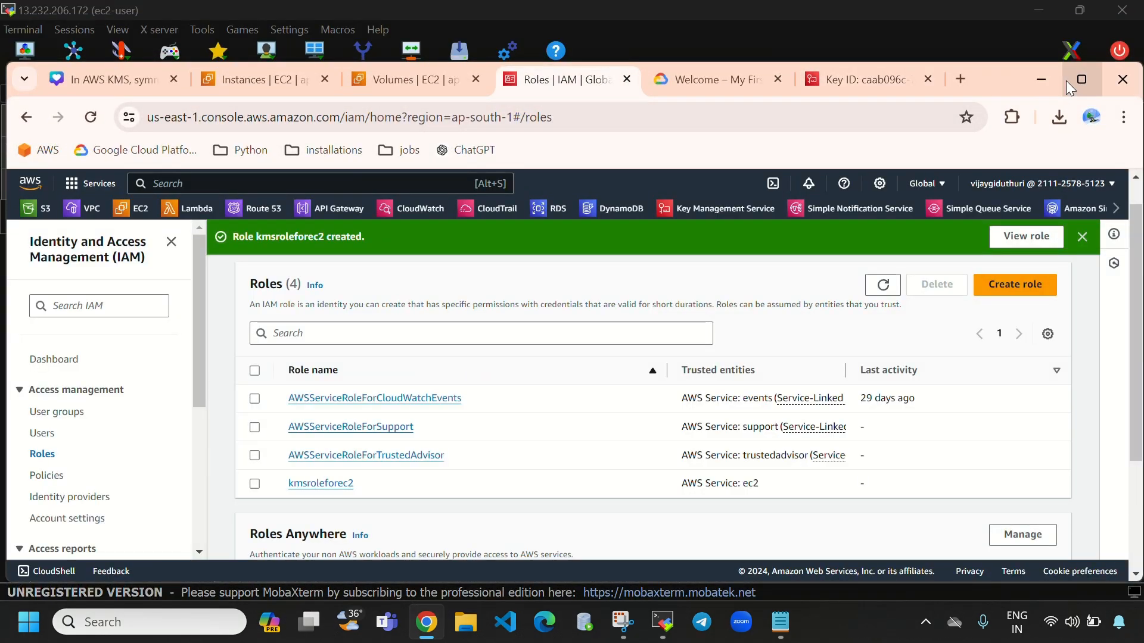
pyautogui.click(1081, 79)
pyautogui.click(36, 372)
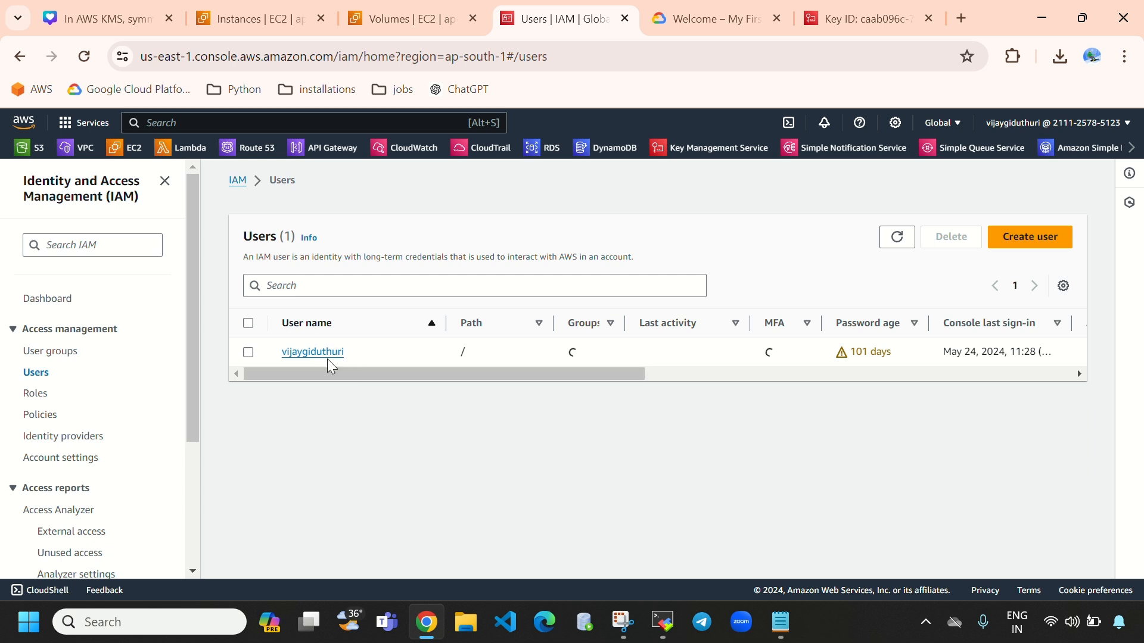
pyautogui.click(314, 352)
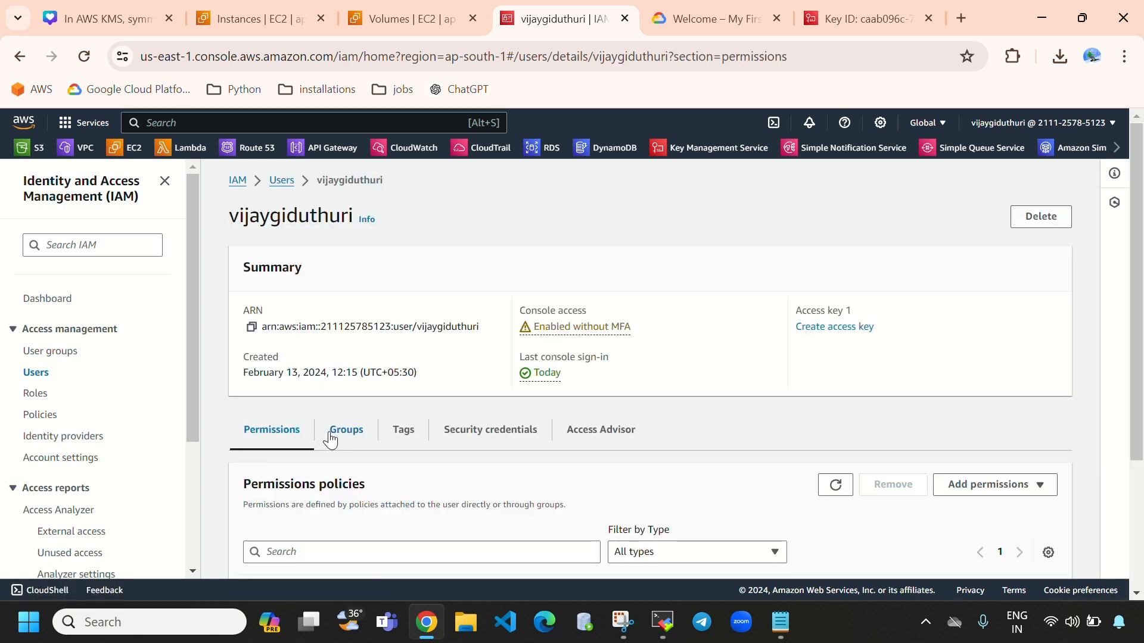
pyautogui.click(506, 439)
pyautogui.scroll(-7, 472, 378)
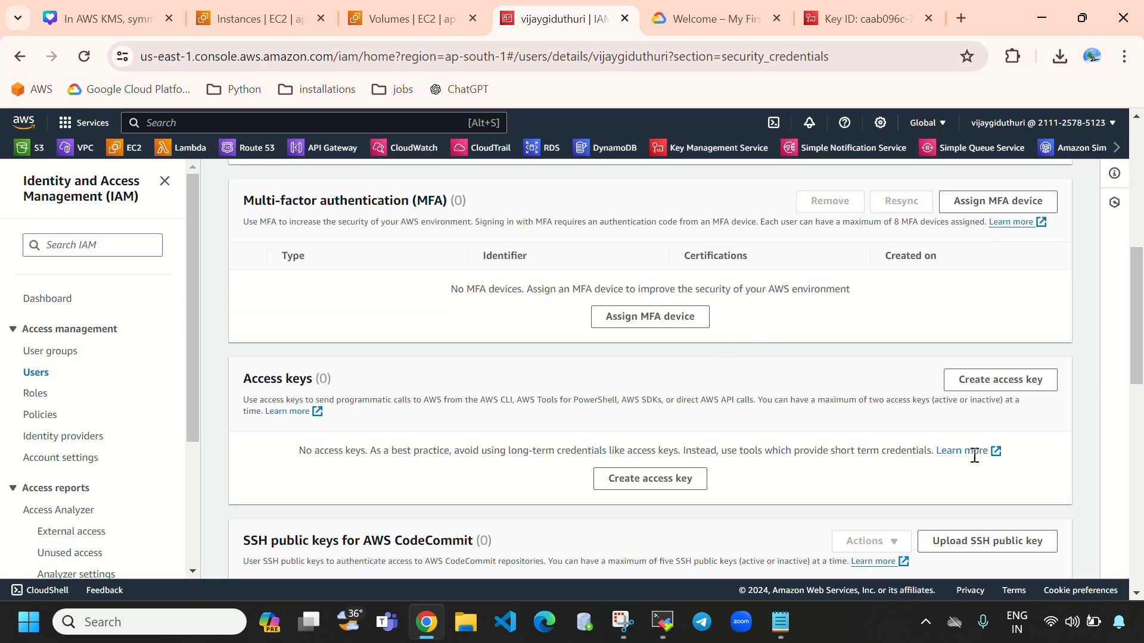
# Step: Create an access key for the Command Line Interface (CLI) use case, accepting the recommendation and leaving the description tag empty
pyautogui.click(1000, 382)
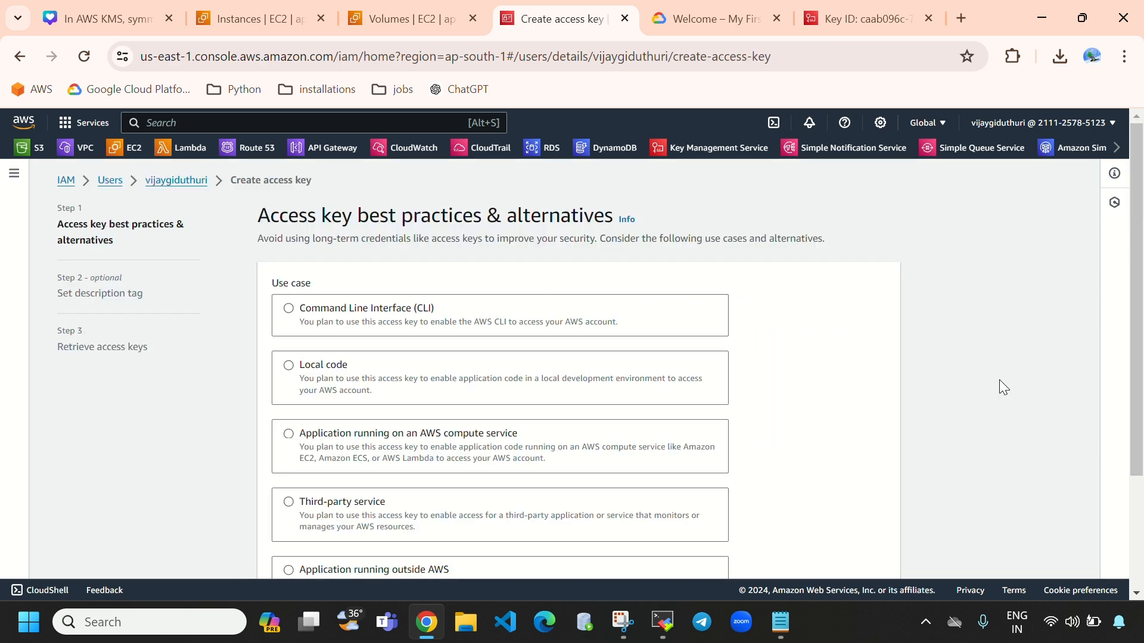
pyautogui.click(333, 316)
pyautogui.scroll(-5, 529, 396)
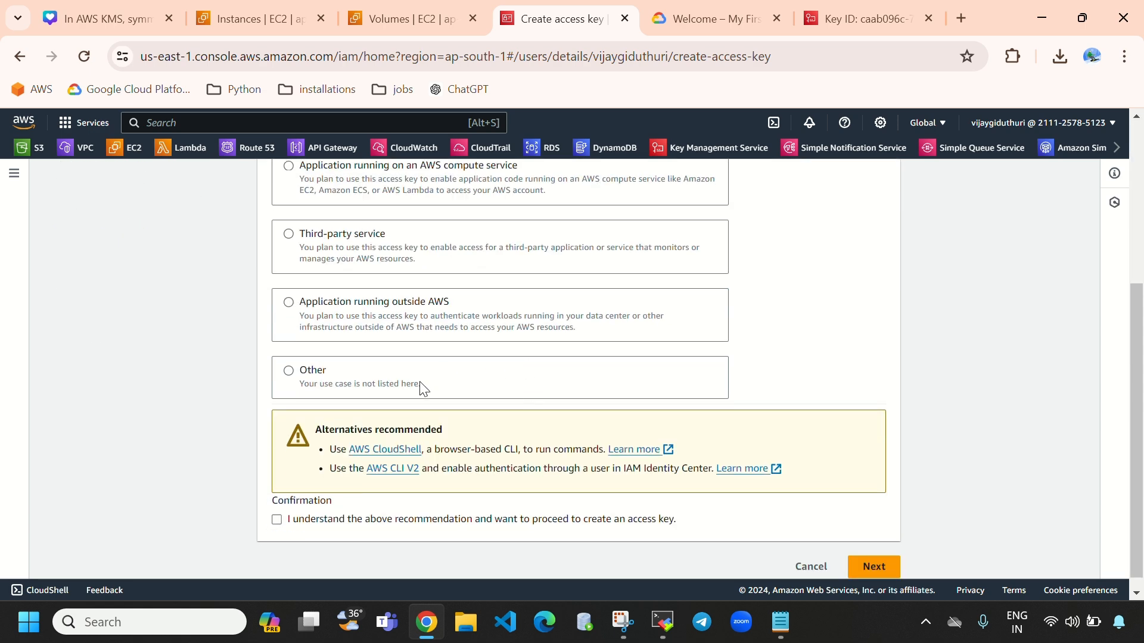
pyautogui.click(277, 520)
pyautogui.click(871, 566)
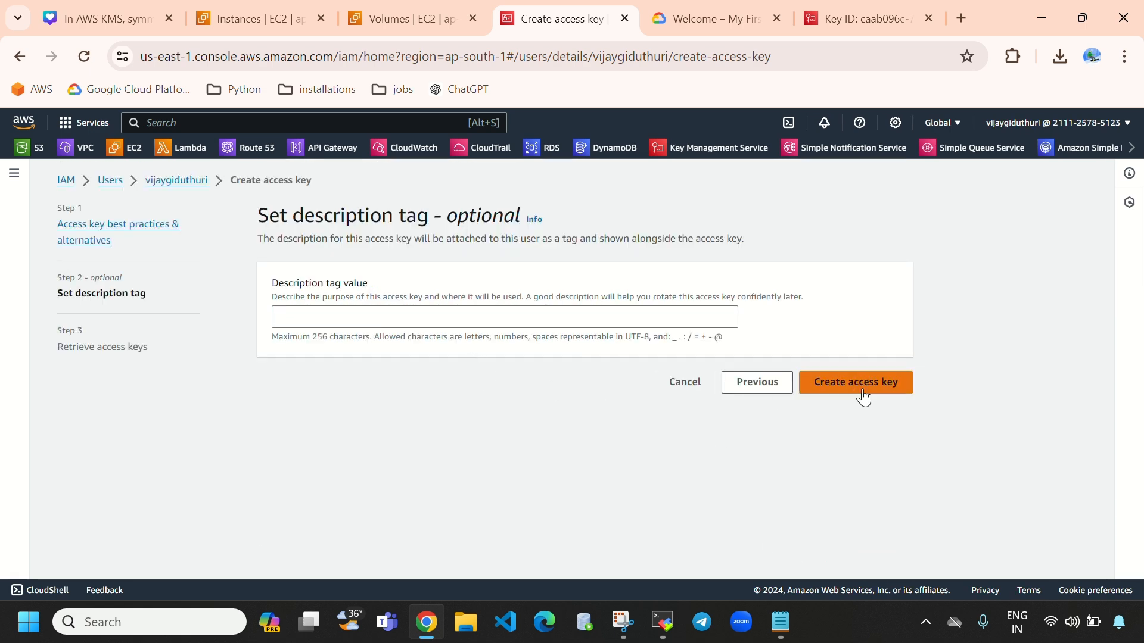
pyautogui.click(861, 390)
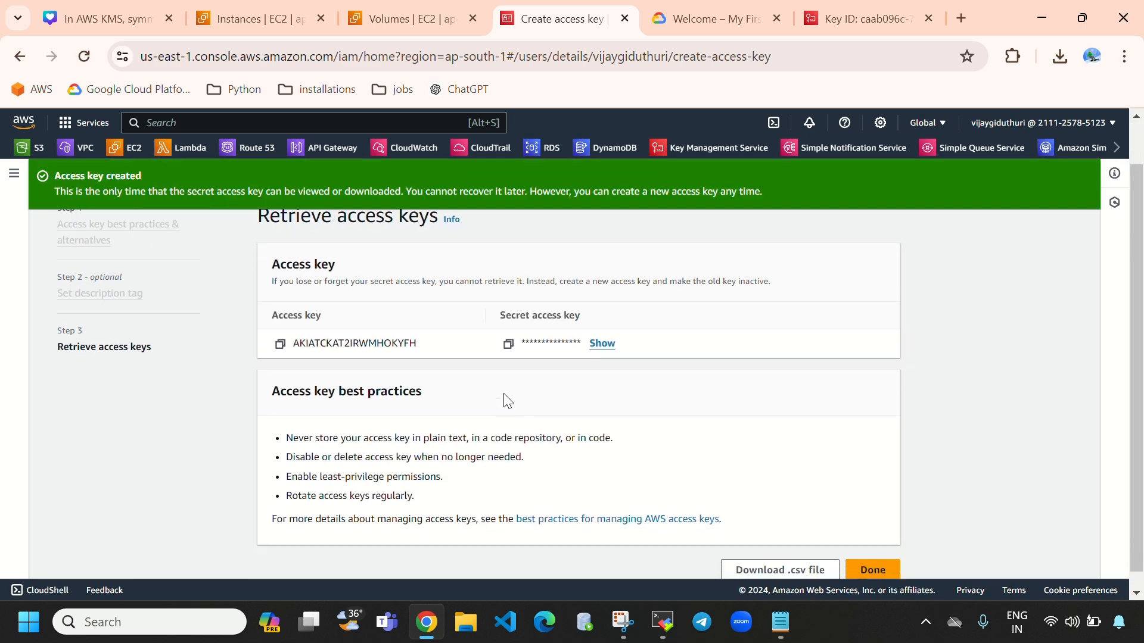
# Step: Copy the new access key ID and enter it at the AWS Access Key ID prompt in MobaXterm
pyautogui.click(280, 345)
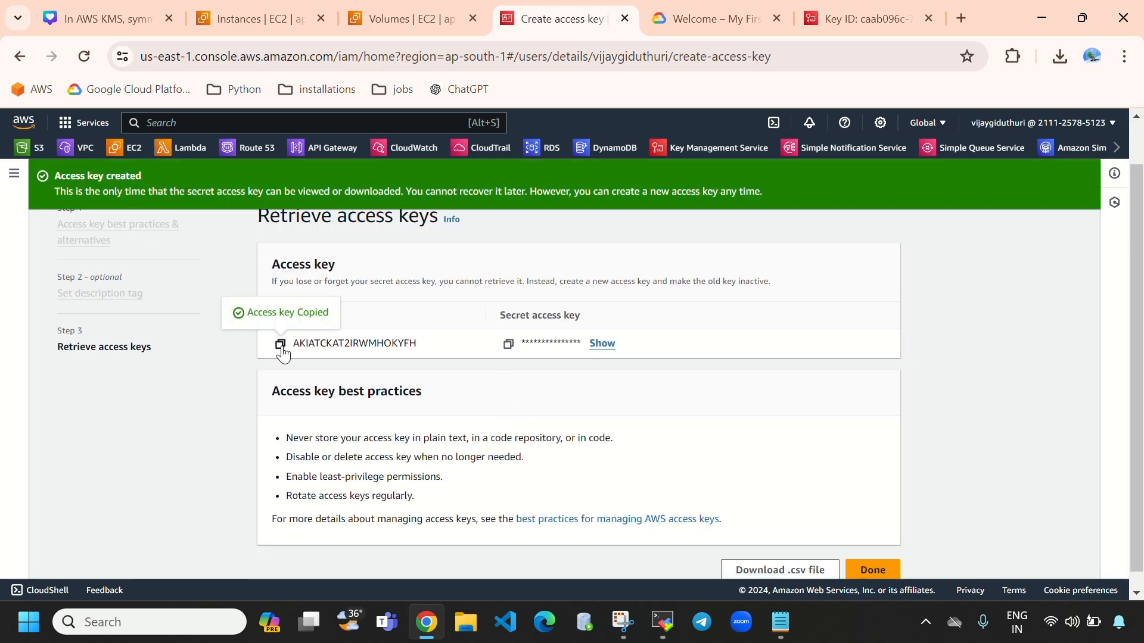
pyautogui.click(663, 622)
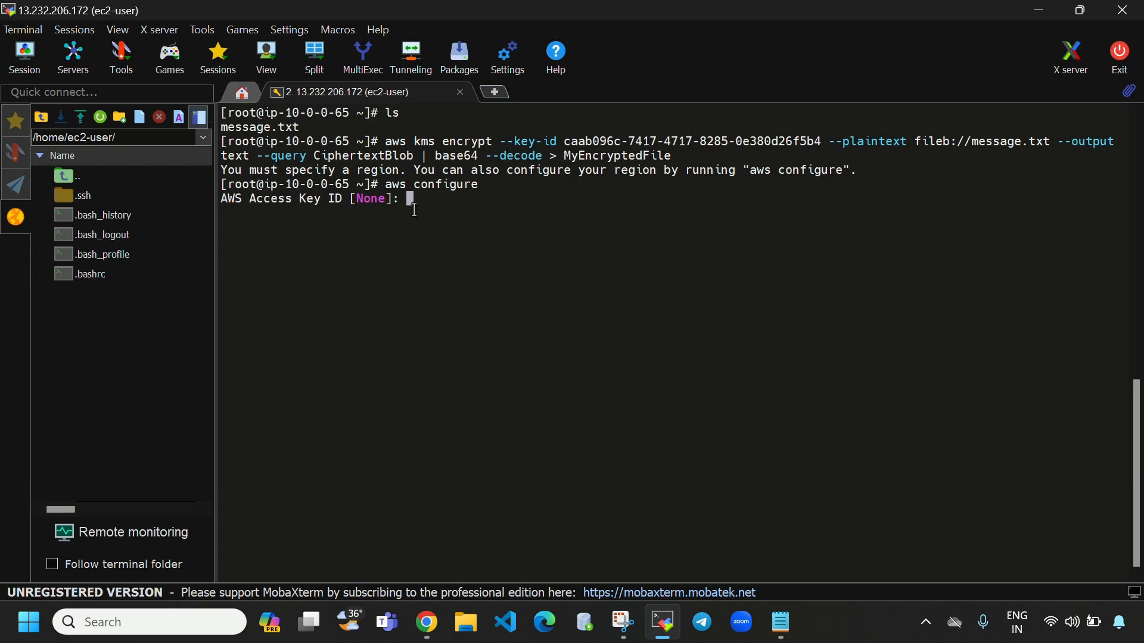
pyautogui.rightClick(401, 196)
pyautogui.click(499, 258)
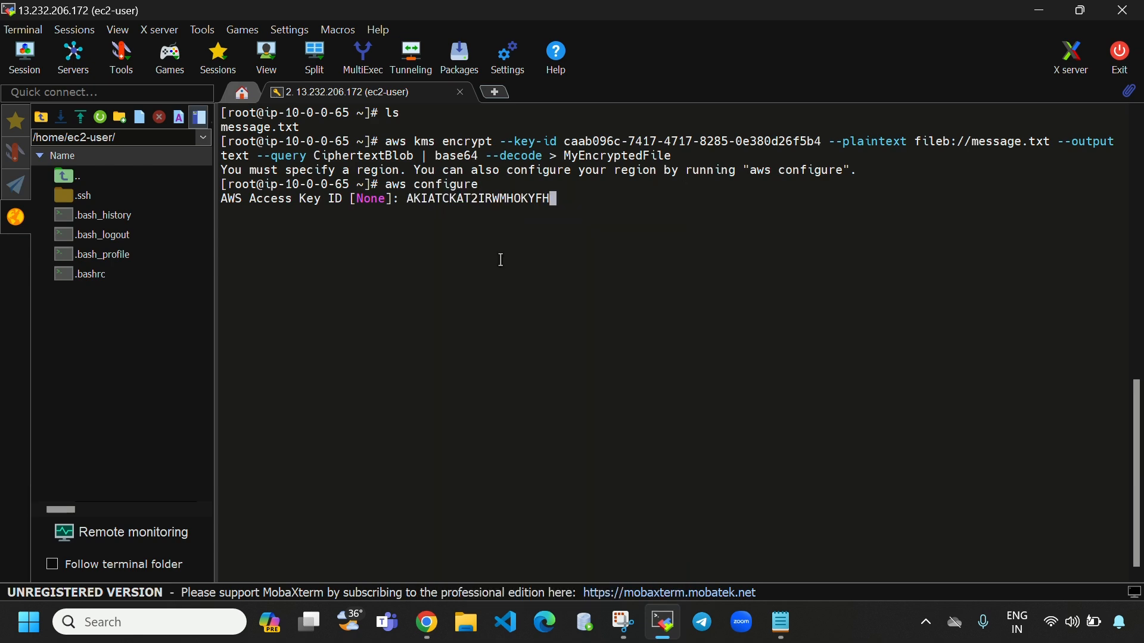
pyautogui.press('Return')
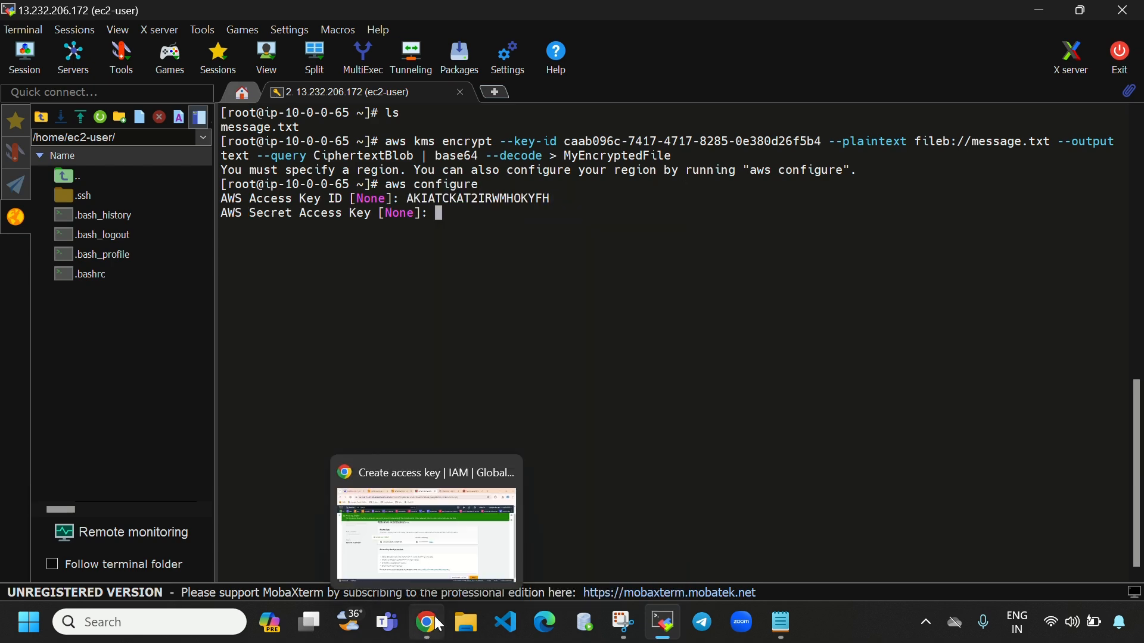
# Step: Copy the secret access key from Chrome and enter it at the AWS Secret Access Key prompt in MobaXterm
pyautogui.click(482, 569)
pyautogui.click(508, 343)
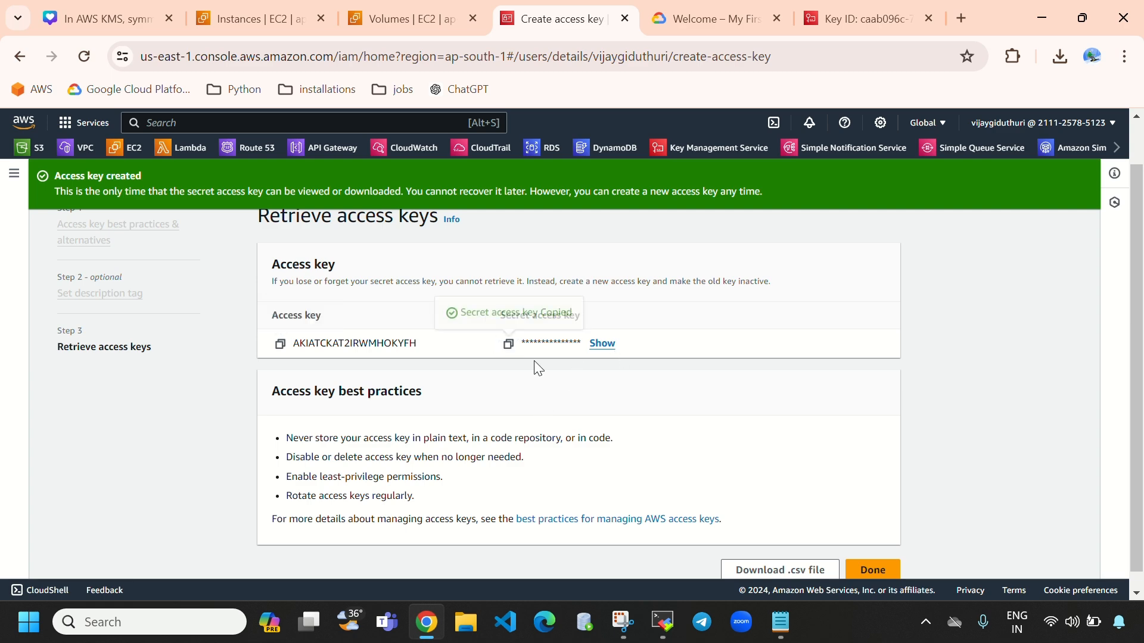
pyautogui.click(673, 609)
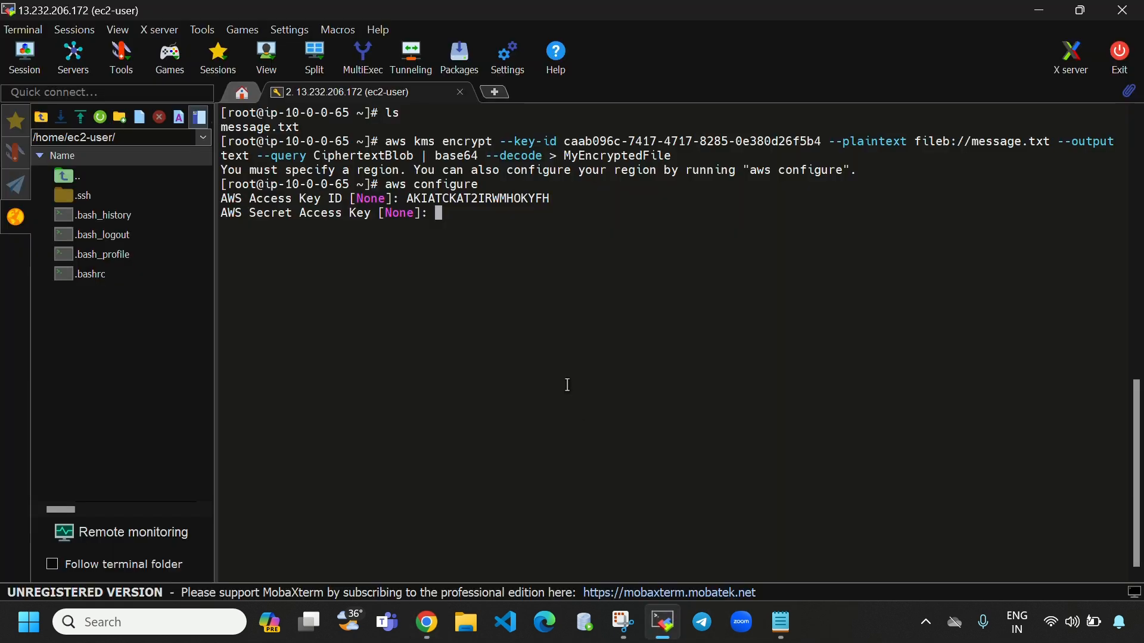
pyautogui.rightClick(438, 259)
pyautogui.click(509, 257)
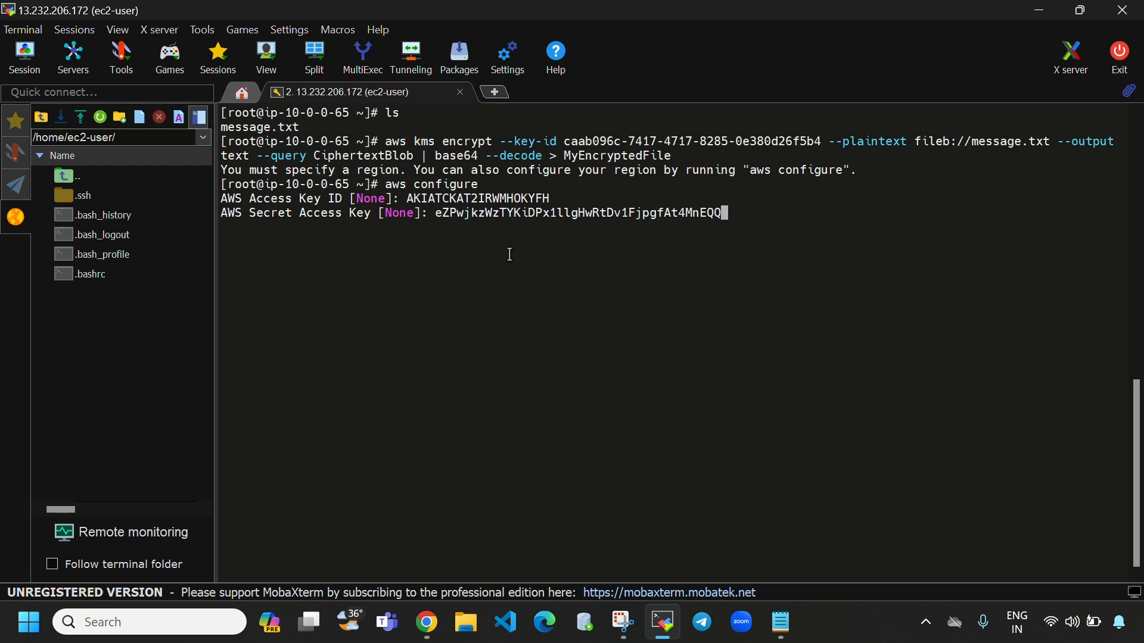
pyautogui.press('Return')
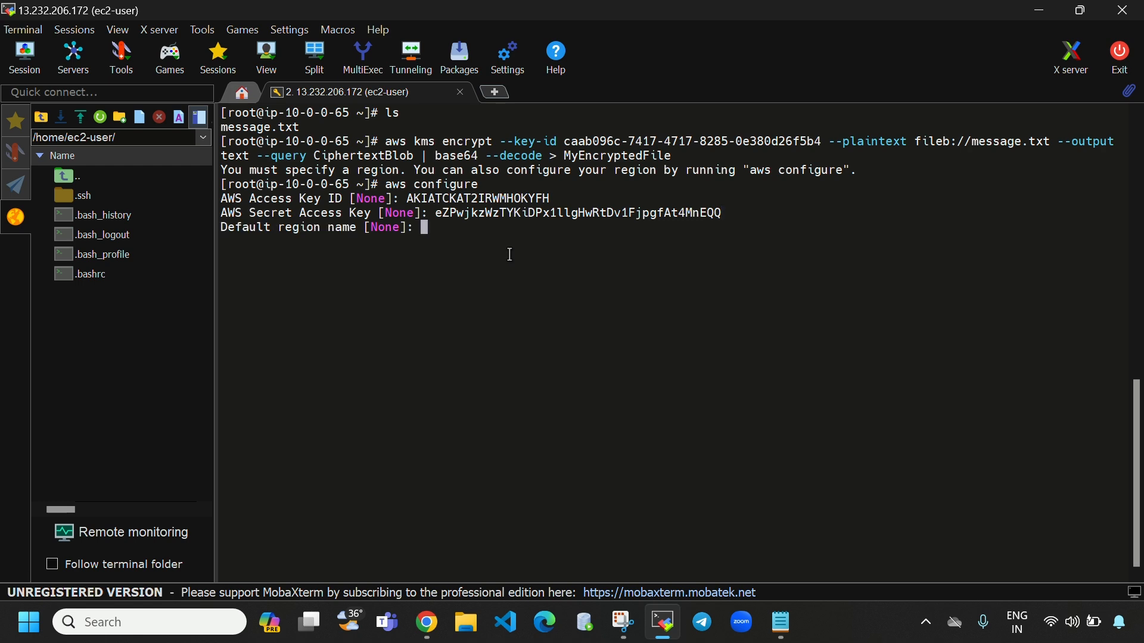
# Step: Look up the Mumbai region code in the EC2 console in Chrome and return to the MobaXterm default region prompt
pyautogui.click(439, 614)
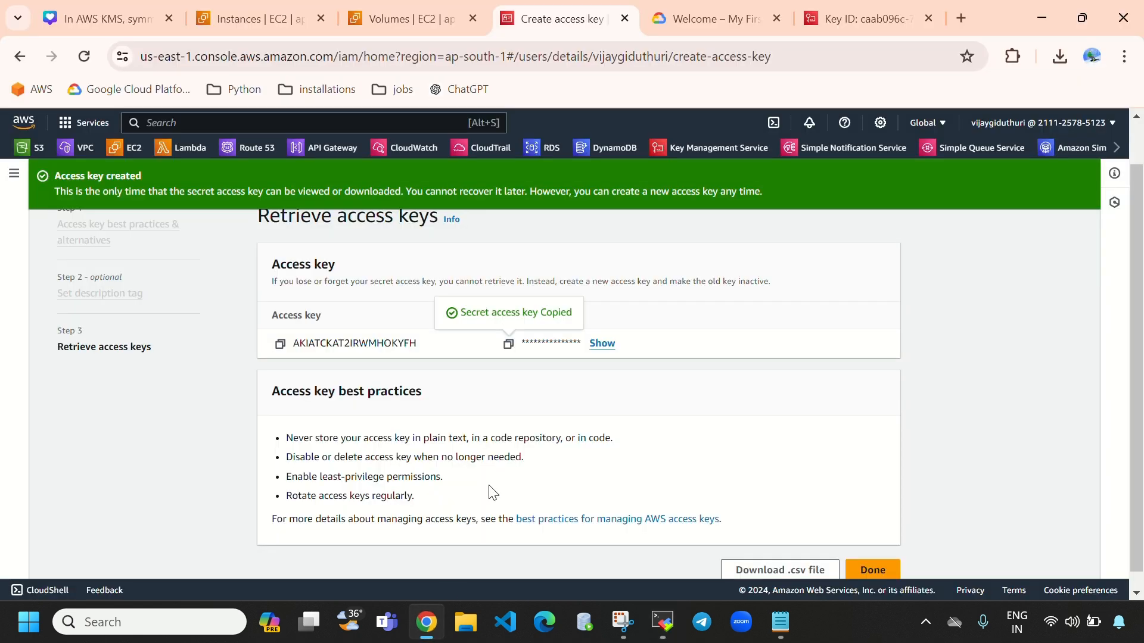
pyautogui.click(265, 22)
pyautogui.click(939, 127)
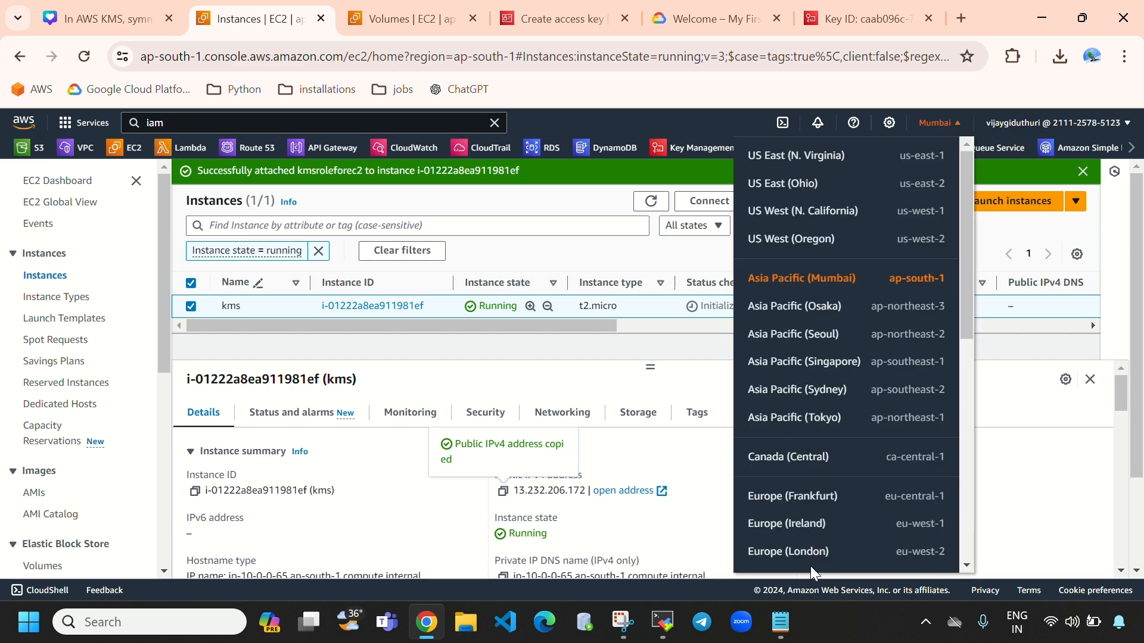
pyautogui.click(662, 622)
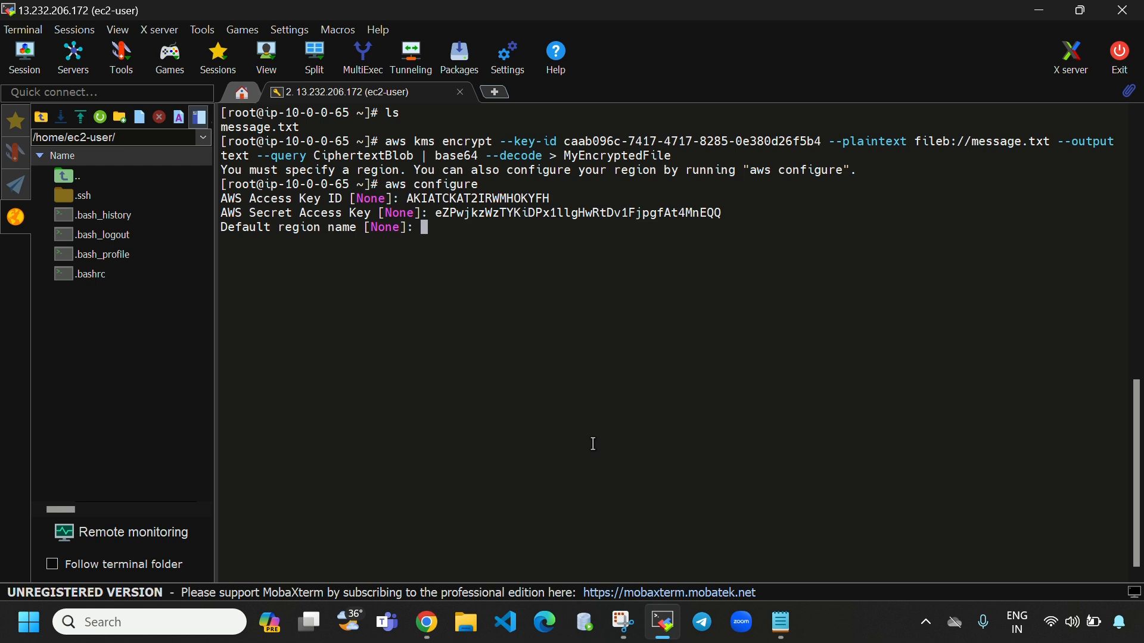
# Step: Set the default region to ap-south-1, leave the default output format empty, and clear the terminal
pyautogui.write('ap-south-1')
pyautogui.press('Return')
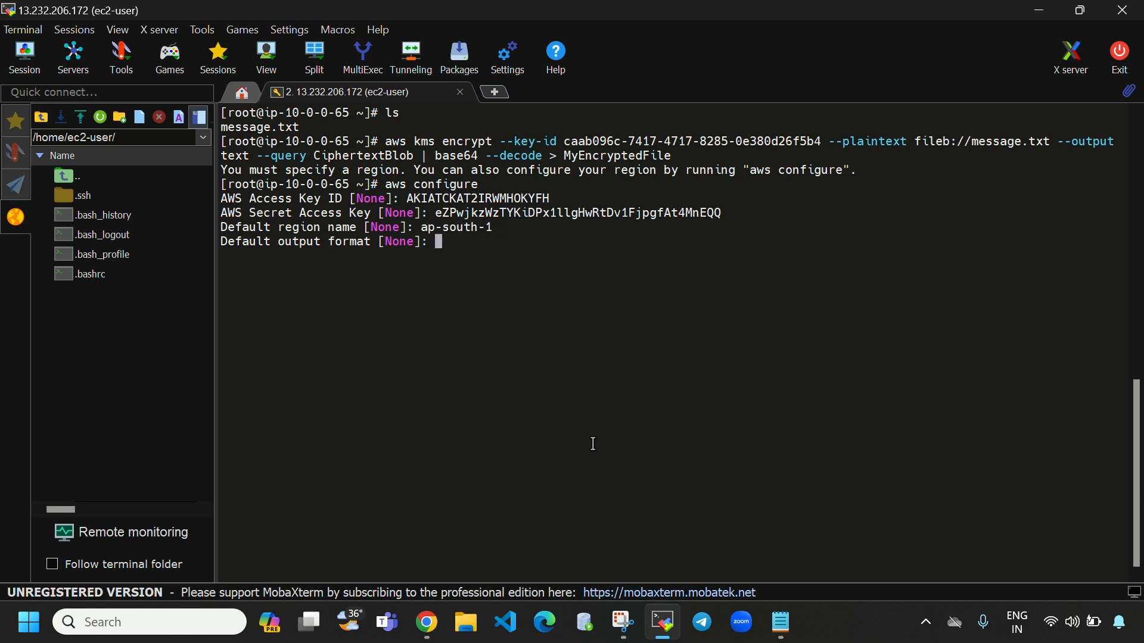
pyautogui.press('Return')
pyautogui.hotkey('ctrl', 'l')
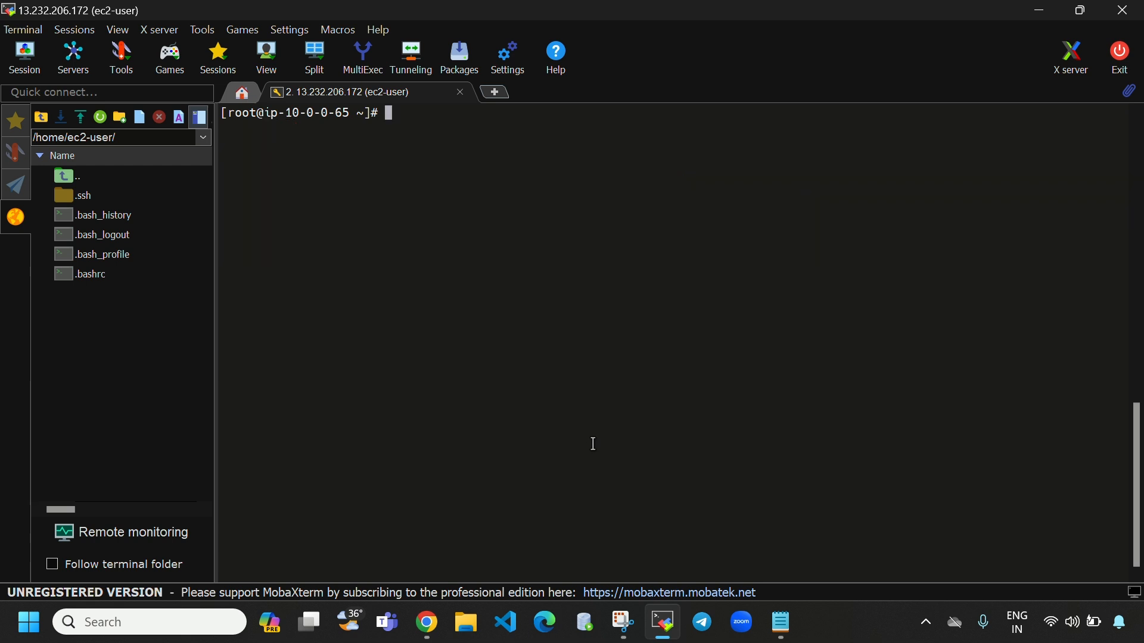
# Step: Check the configured AWS CLI access by listing the account's S3 buckets with aws s3 ls
pyautogui.write('aws s3 ls')
pyautogui.press('Return')
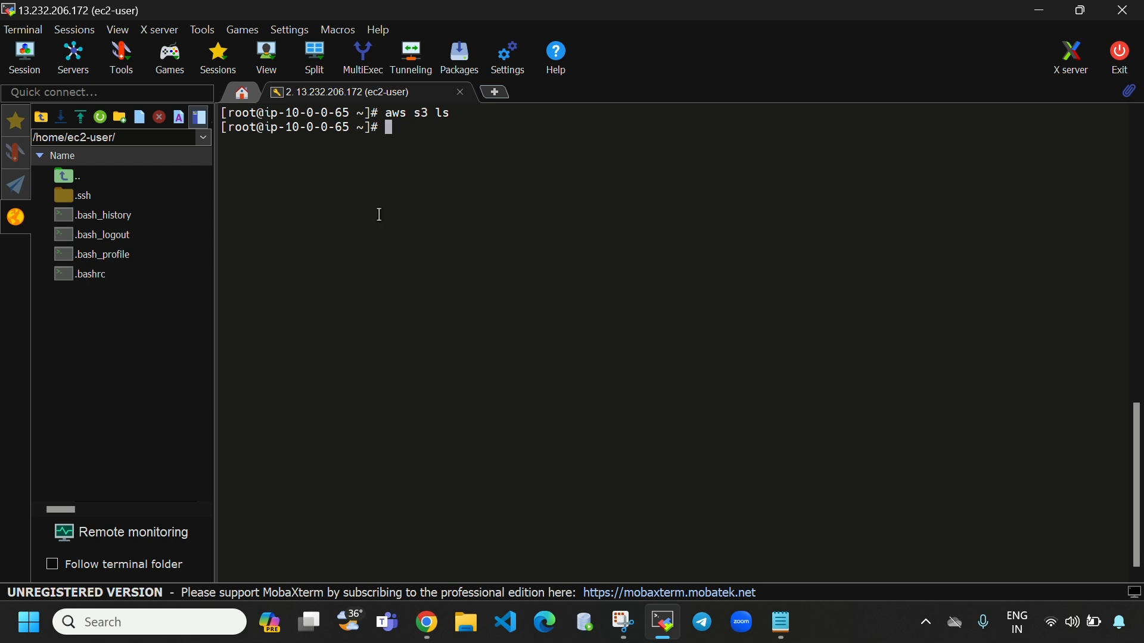
pyautogui.moveTo(462, 108); pyautogui.dragTo(367, 120)
pyautogui.click(472, 154)
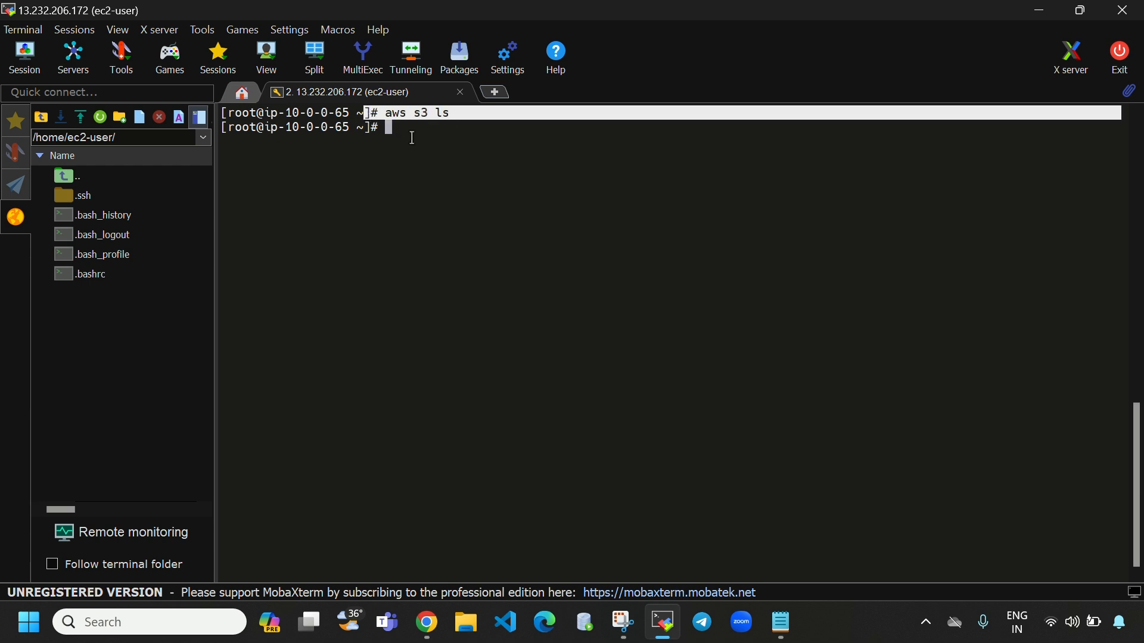
pyautogui.click(413, 137)
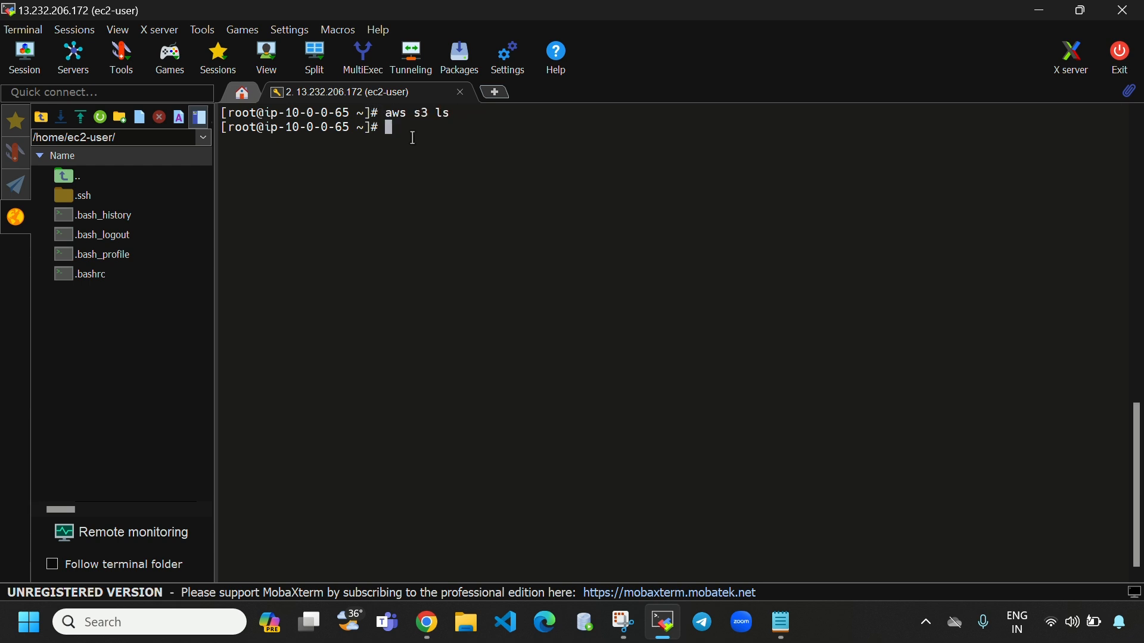
# Step: Rerun the earlier aws kms encrypt command on message.txt, writing the base64-decoded CiphertextBlob to MyEncryptedFile
pyautogui.press('Up')
pyautogui.press('Up')
pyautogui.press('Up')
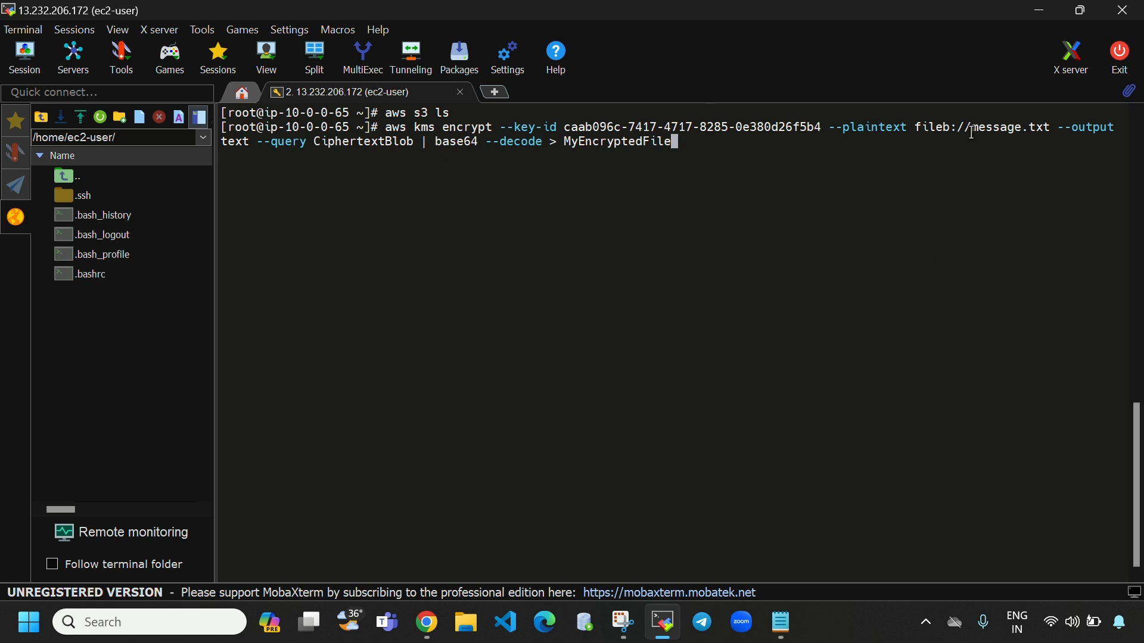
pyautogui.moveTo(971, 127); pyautogui.dragTo(1049, 127)
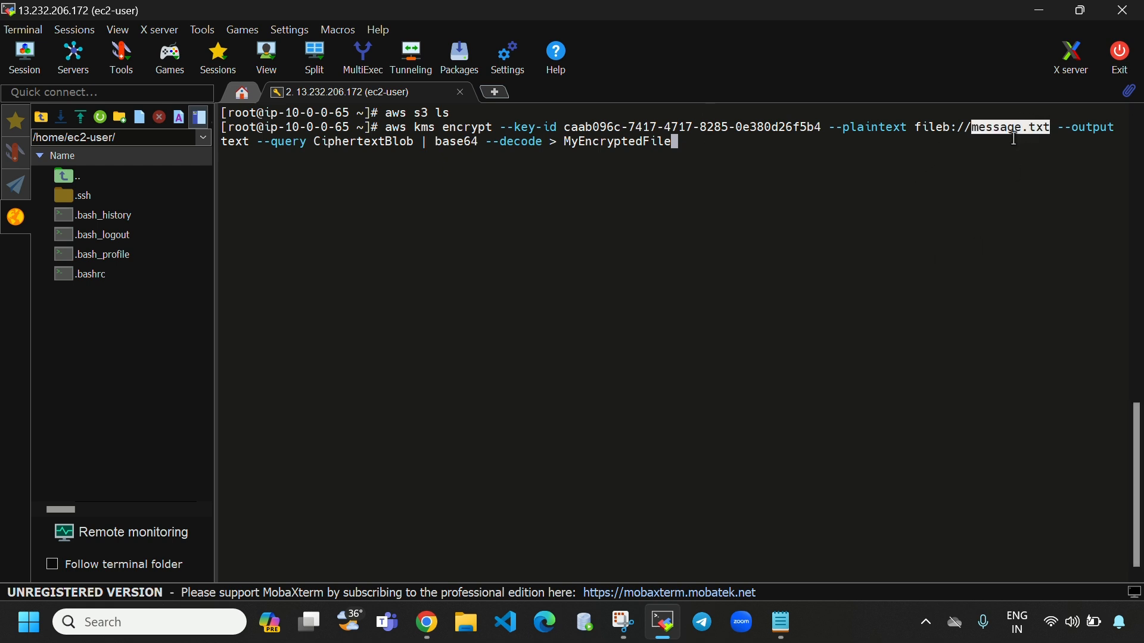
pyautogui.moveTo(566, 141); pyautogui.dragTo(684, 145)
pyautogui.click(716, 153)
pyautogui.press('Return')
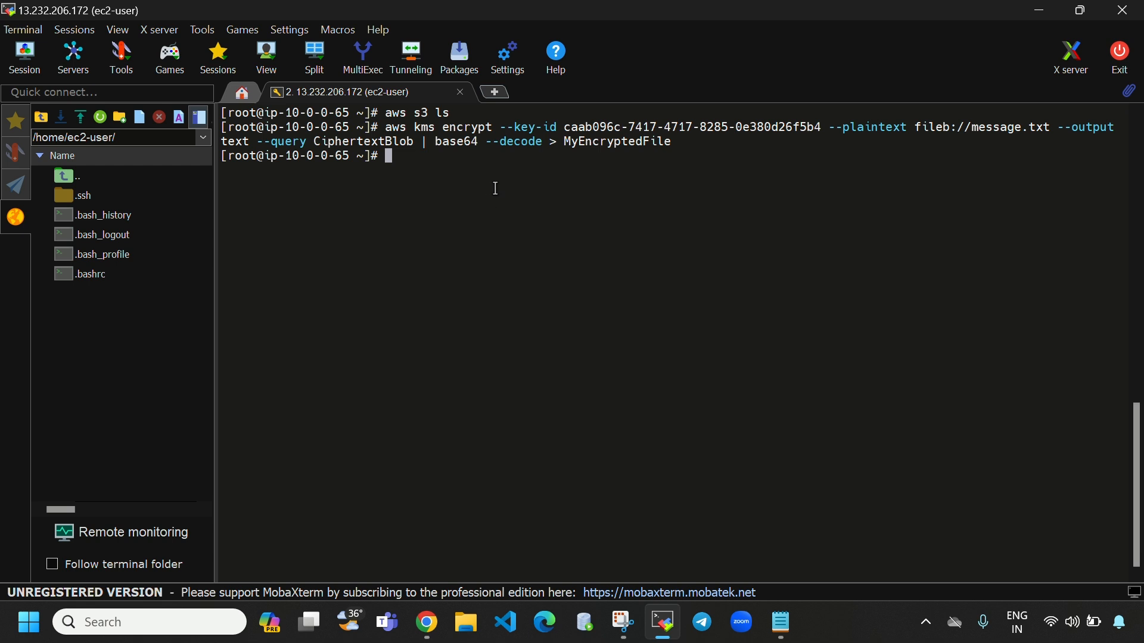
# Step: List the files in the home directory and display the plaintext contents of message.txt with cat
pyautogui.write('ls')
pyautogui.press('Return')
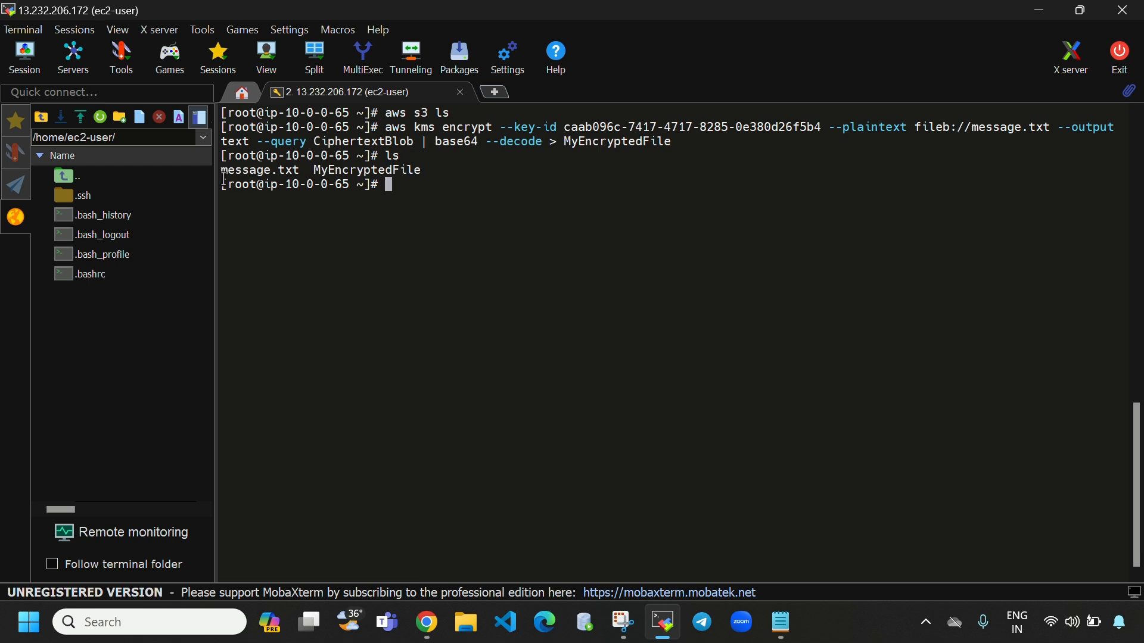
pyautogui.moveTo(222, 178); pyautogui.dragTo(420, 171)
pyautogui.click(446, 195)
pyautogui.write('cat message.txt')
pyautogui.press('Return')
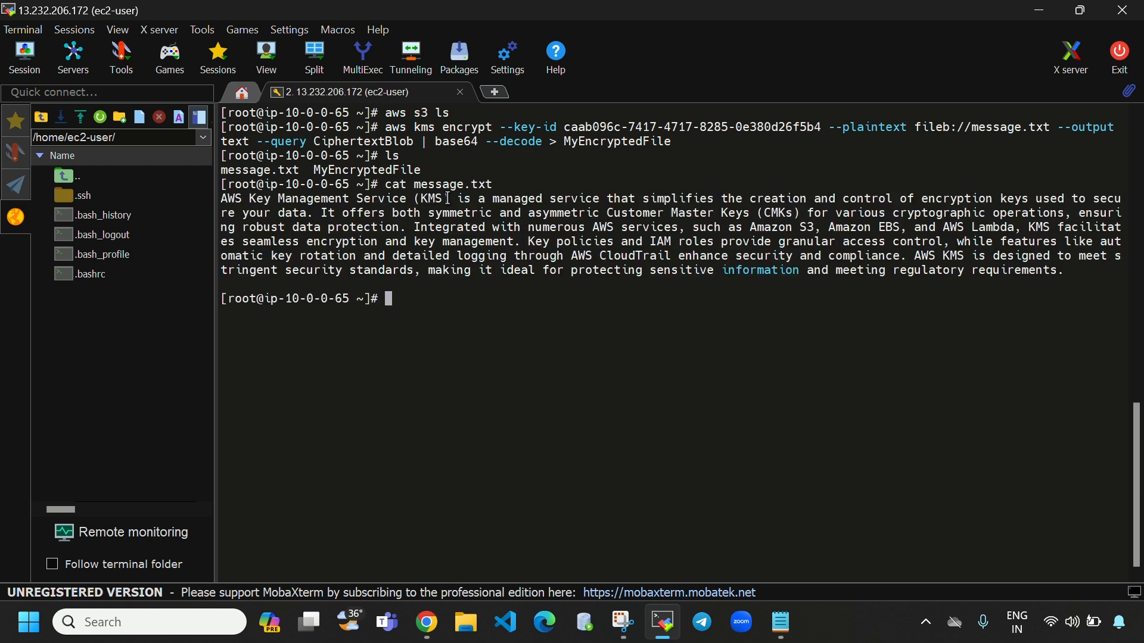
pyautogui.moveTo(223, 199); pyautogui.dragTo(1056, 276)
pyautogui.click(738, 334)
# Step: Display the contents of MyEncryptedFile with cat
pyautogui.write('cat M')
pyautogui.press('Tab')
pyautogui.press('Return')
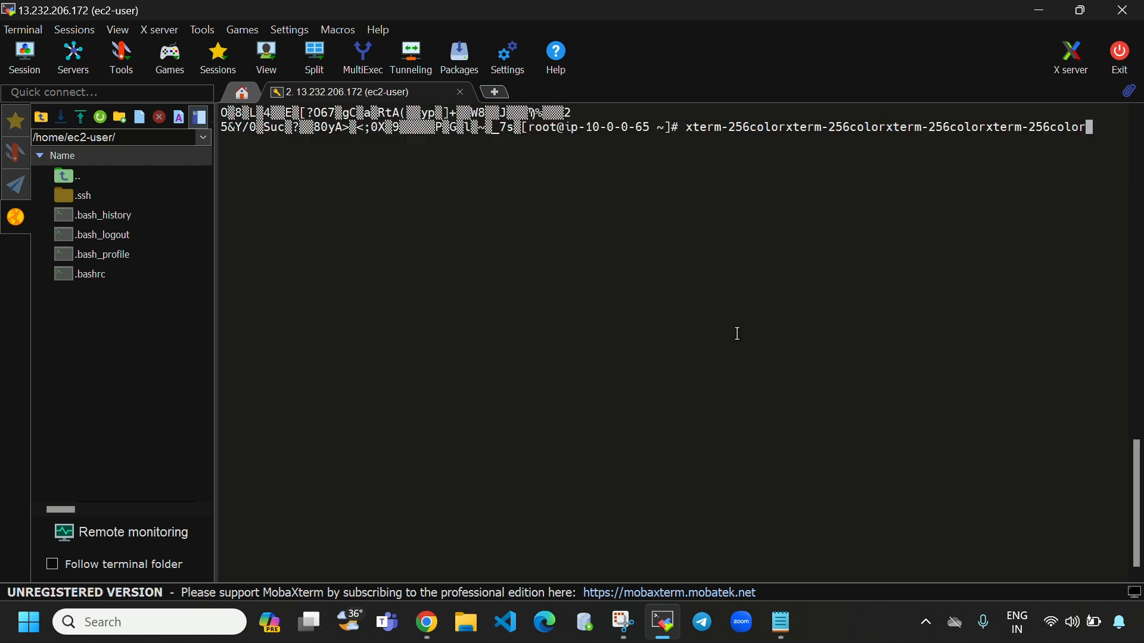
# Step: Clear the stray text from the prompt and open MyEncryptedFile in vi
pyautogui.scroll(2, 368, 348)
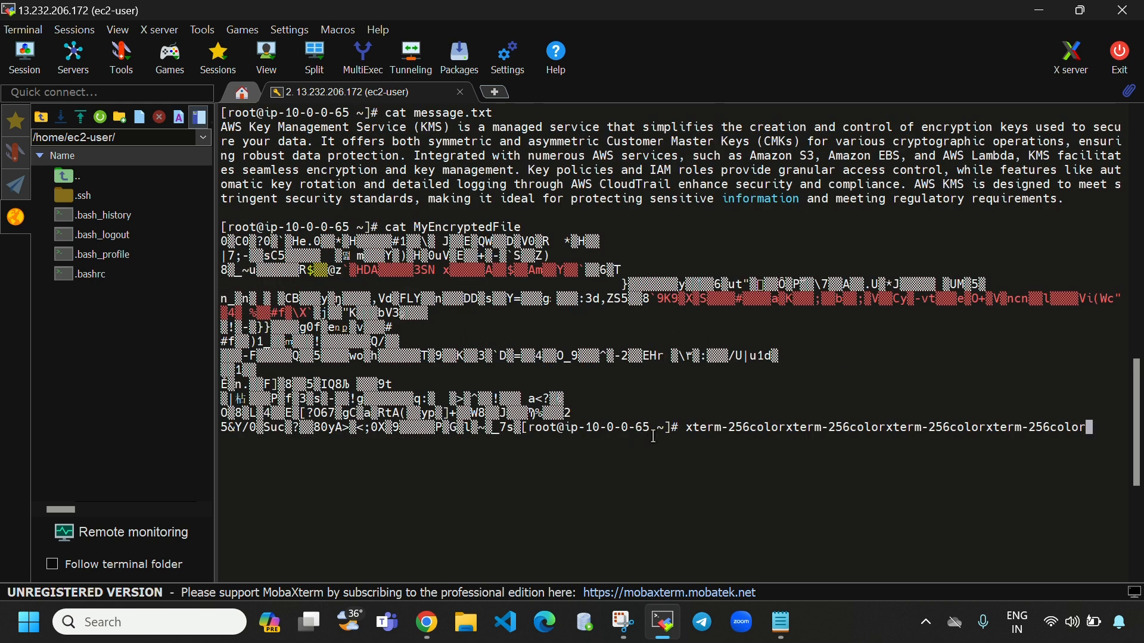
pyautogui.press('Return')
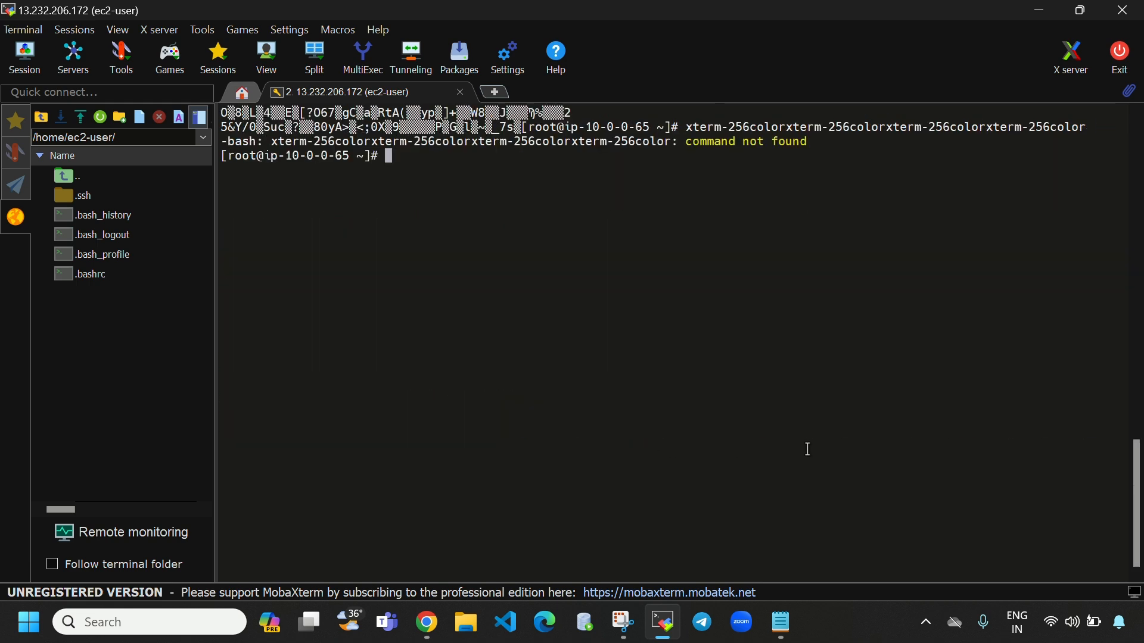
pyautogui.scroll(5, 807, 449)
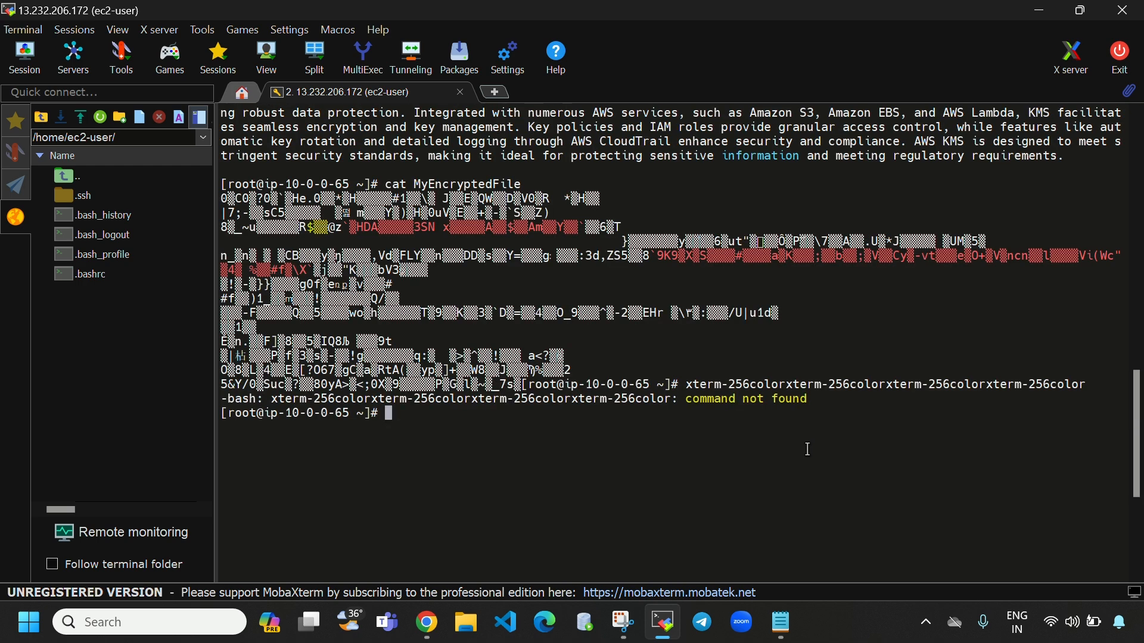
pyautogui.scroll(-5, 807, 449)
pyautogui.write('vi ')
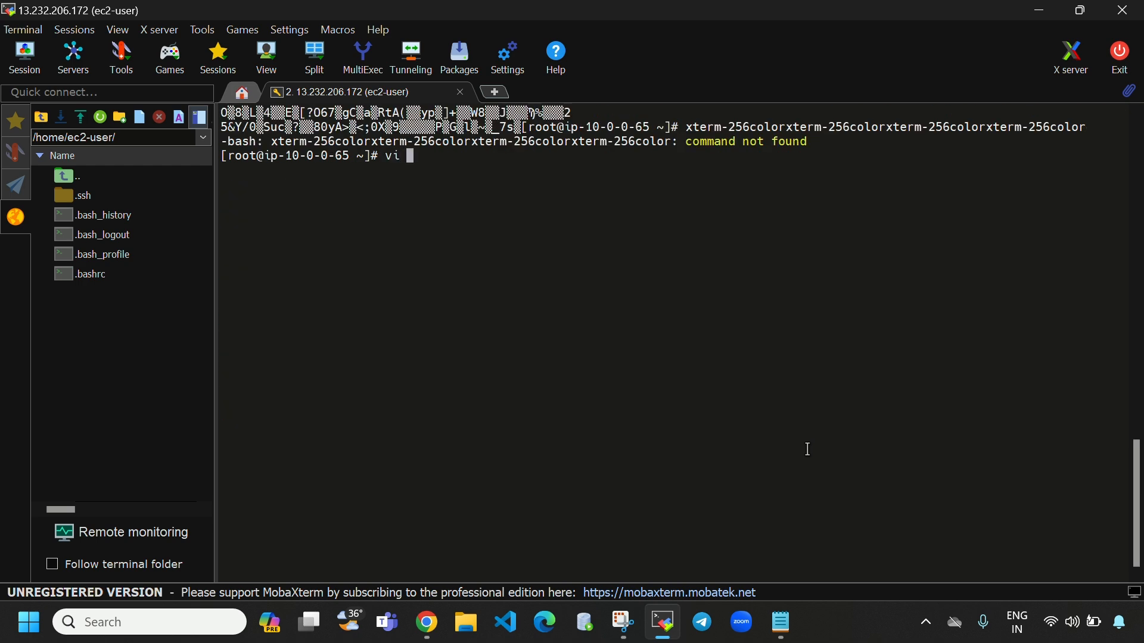
pyautogui.write('MyEncryptedFile')
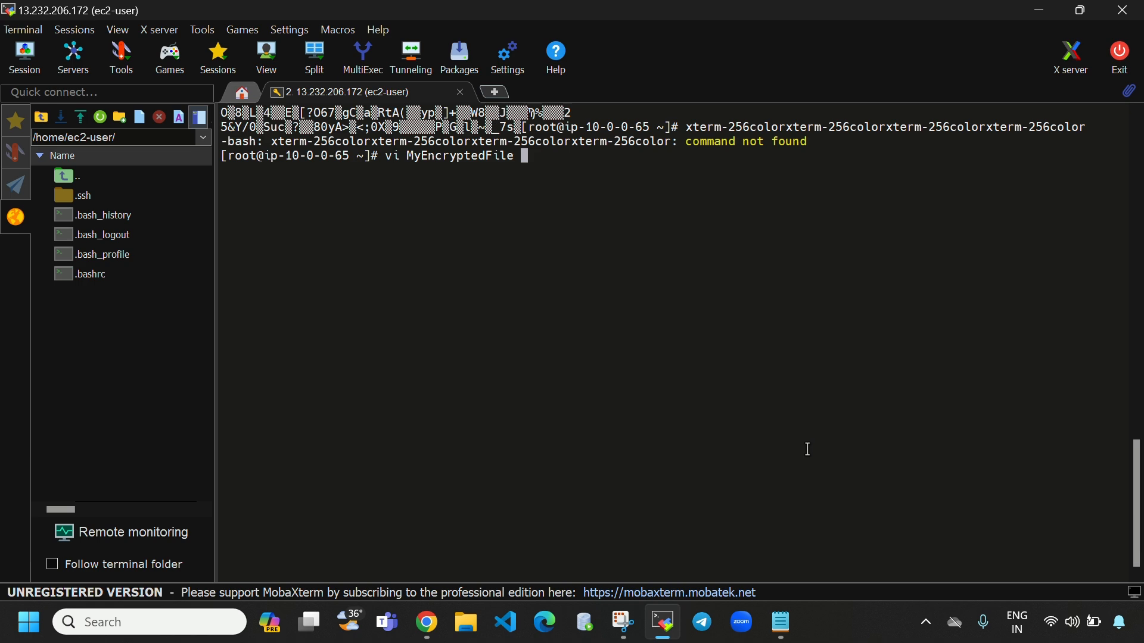
pyautogui.press('Return')
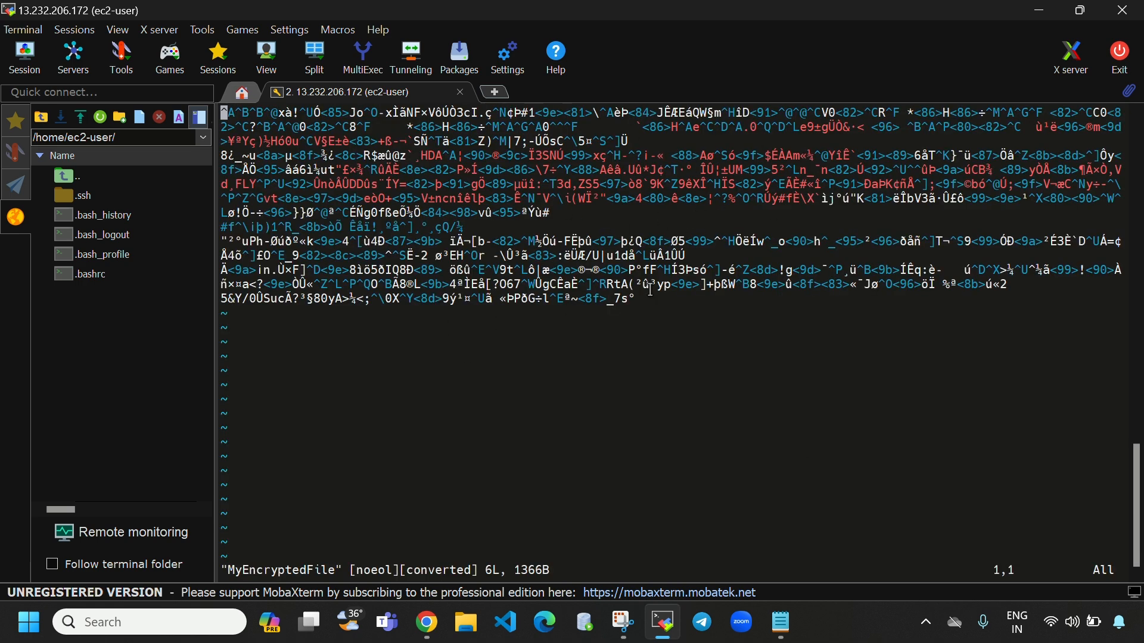
# Step: Highlight the encrypted contents of MyEncryptedFile in vi and quit the editor without saving
pyautogui.moveTo(705, 314); pyautogui.dragTo(206, 113)
pyautogui.click(746, 410)
pyautogui.moveTo(708, 354); pyautogui.dragTo(221, 112)
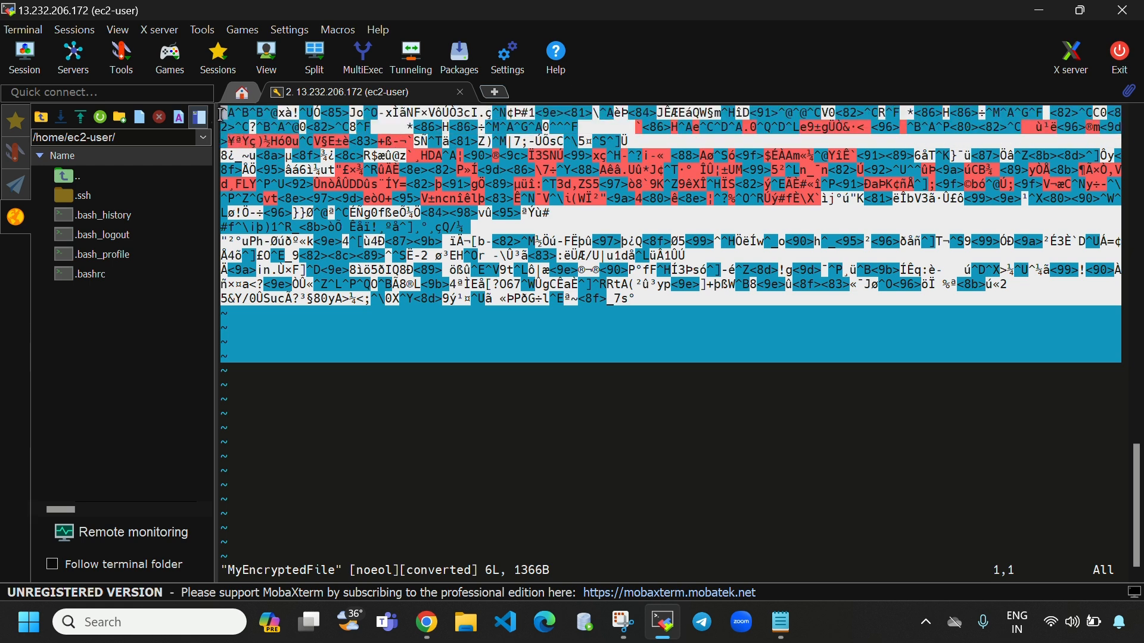
pyautogui.click(736, 469)
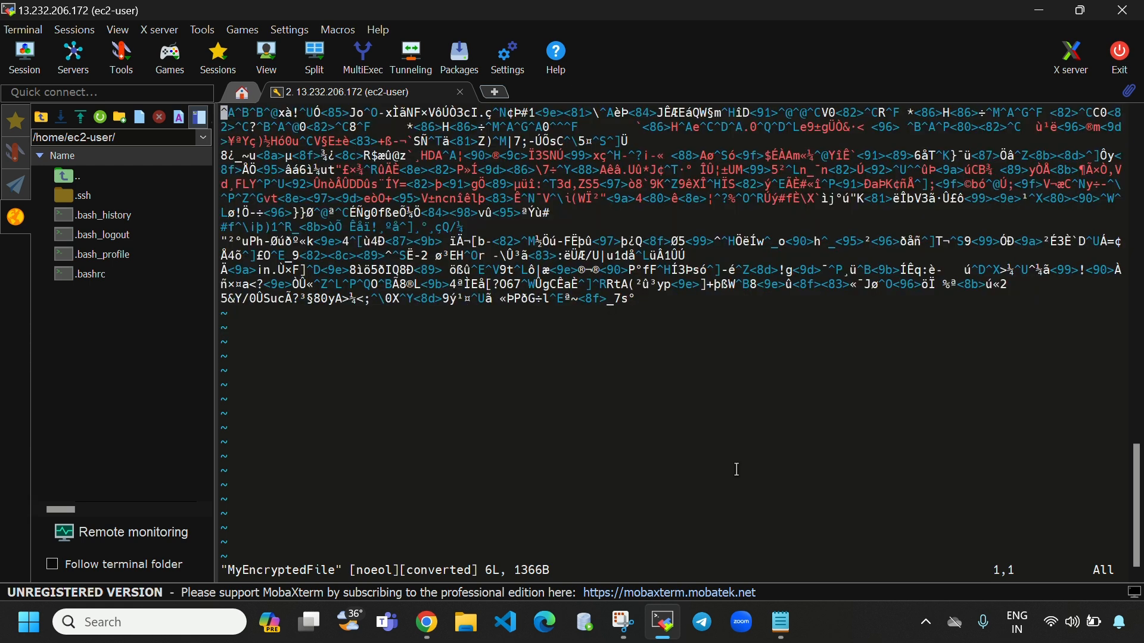
pyautogui.write(':q!')
pyautogui.press('Return')
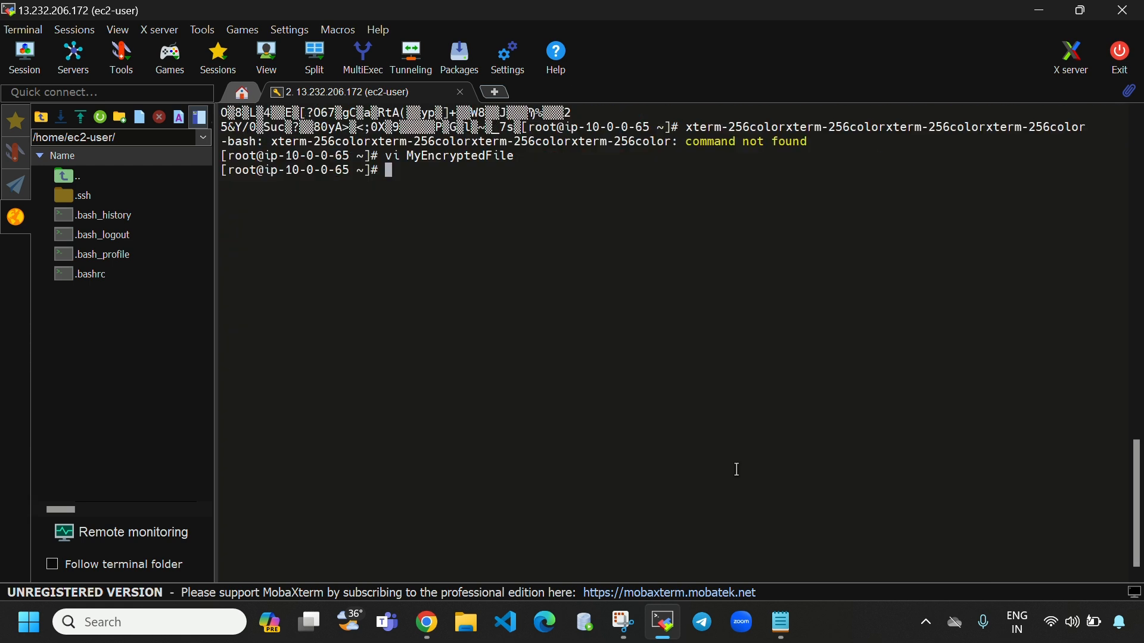
# Step: Clear the terminal and list the files in the current directory
pyautogui.write('ls')
pyautogui.press('Return')
pyautogui.hotkey('ctrl', 'l')
pyautogui.write('ls')
pyautogui.press('Return')
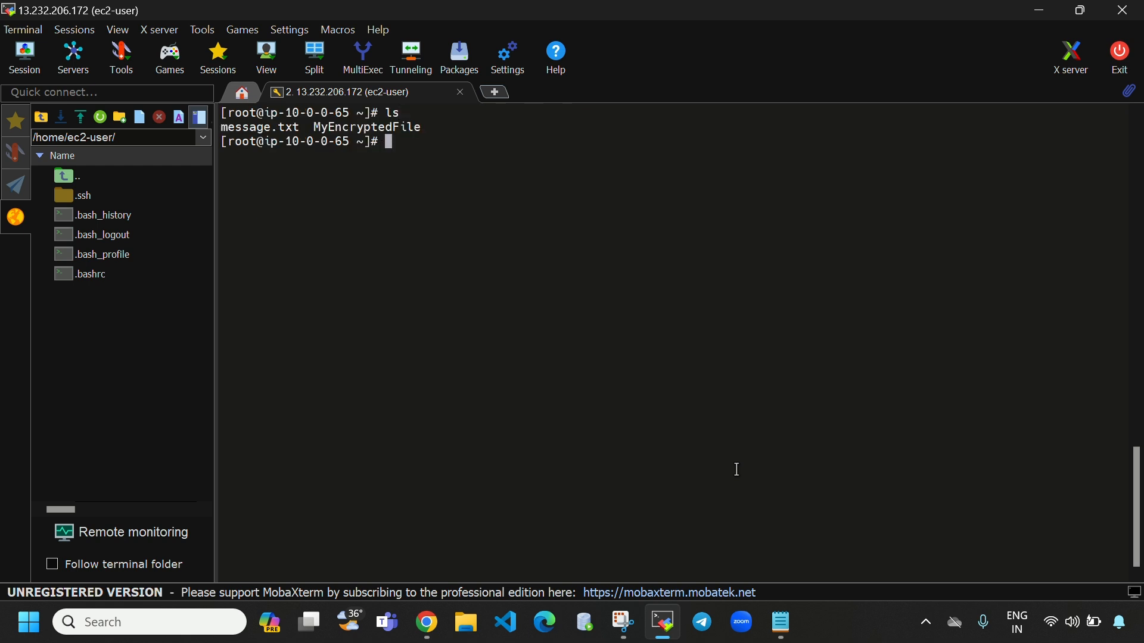
# Step: Print message.txt with cat and highlight part of its plain text
pyautogui.write('cat message.txt')
pyautogui.press('Return')
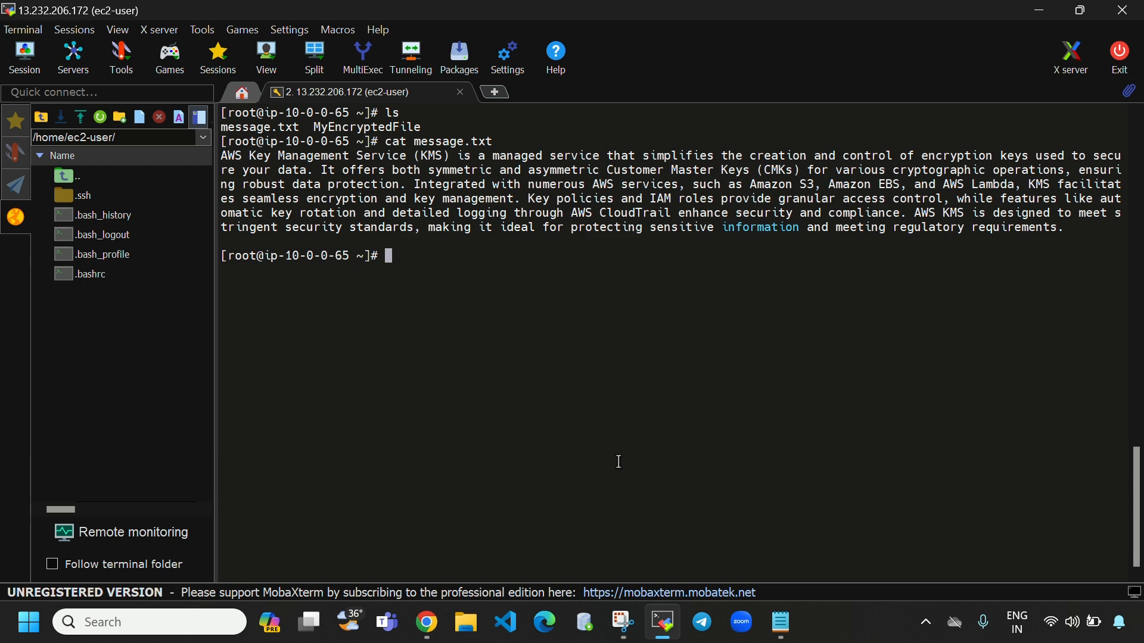
pyautogui.moveTo(296, 170); pyautogui.dragTo(399, 199)
pyautogui.click(448, 250)
# Step: Print MyEncryptedFile with cat and compare its contents with the plain text of message.txt
pyautogui.write('cat MyEncryptedFile')
pyautogui.press('Return')
pyautogui.scroll(10, 448, 250)
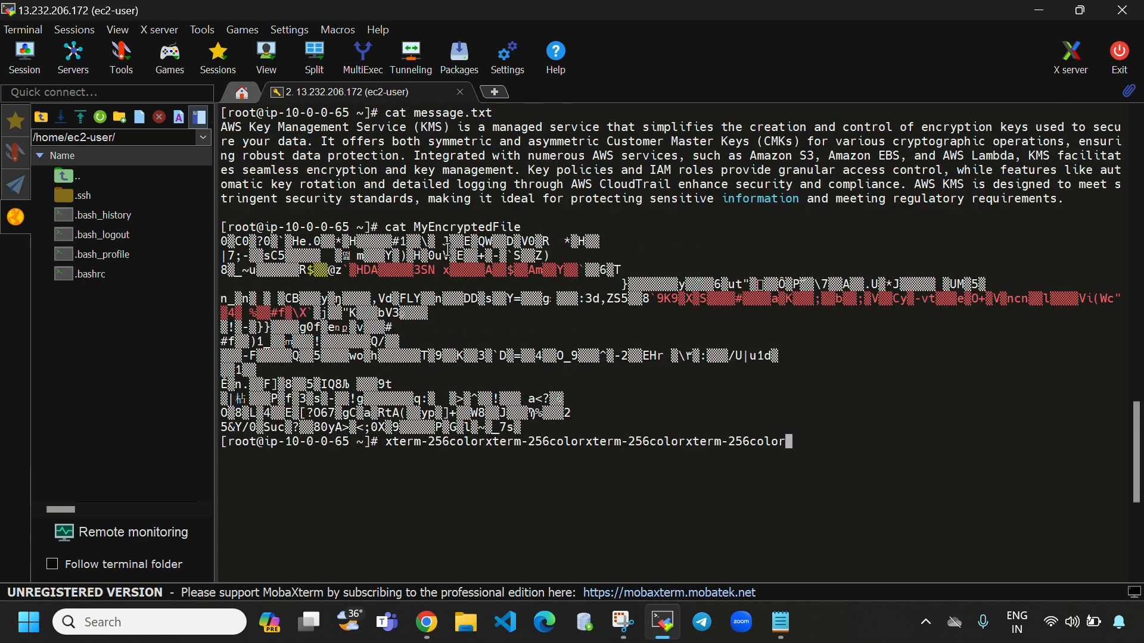
pyautogui.scroll(-1, 434, 232)
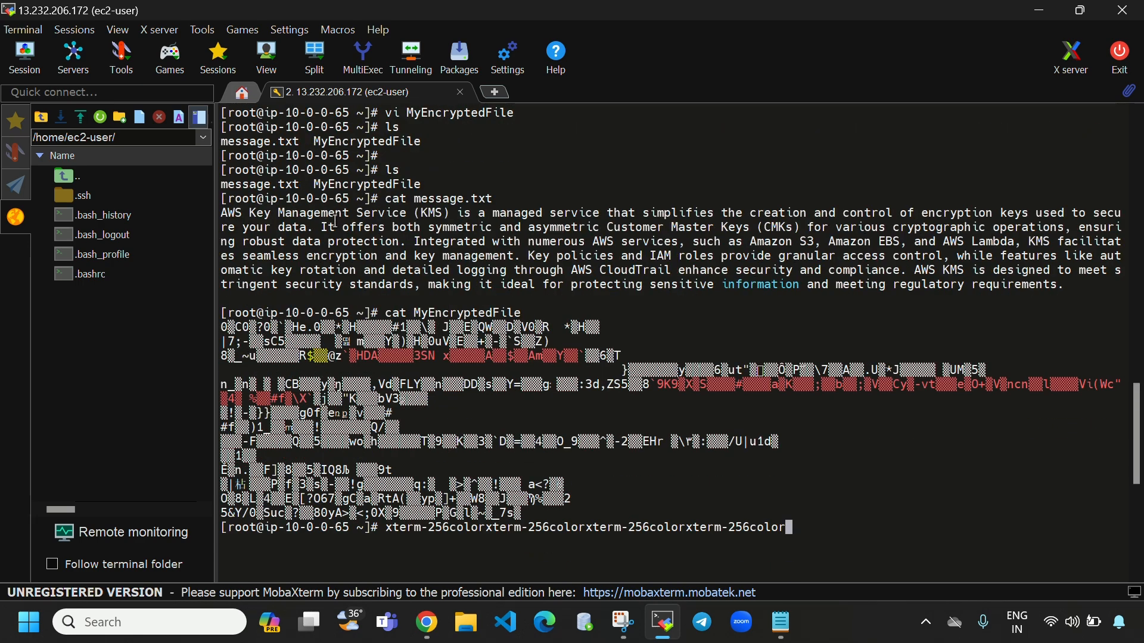
pyautogui.moveTo(224, 214); pyautogui.dragTo(718, 285)
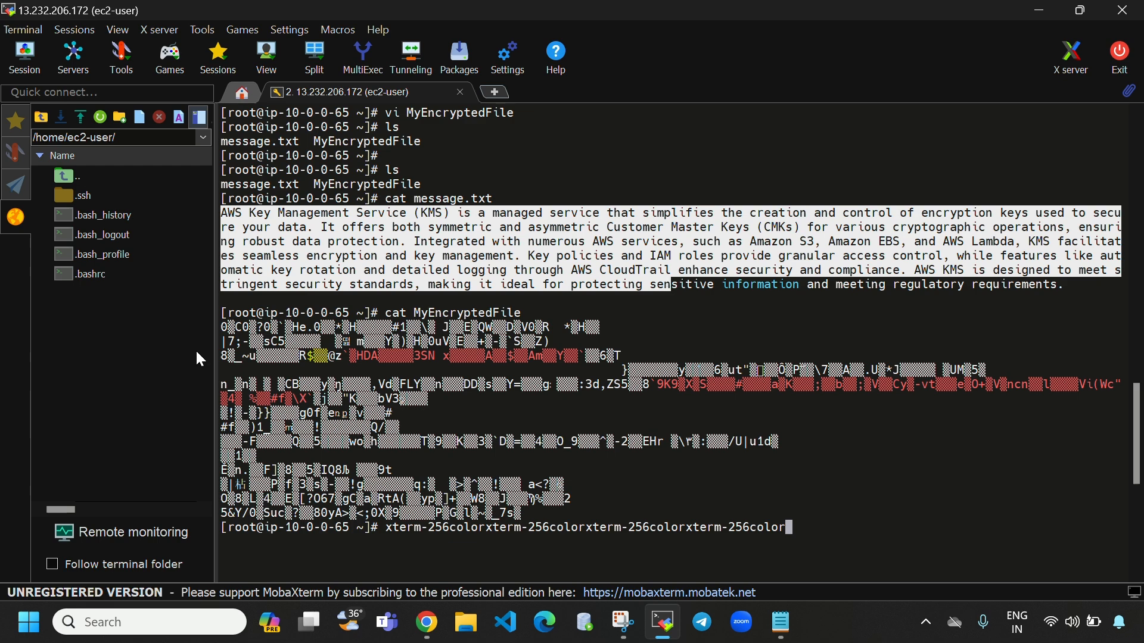
pyautogui.moveTo(221, 327); pyautogui.dragTo(871, 530)
pyautogui.click(871, 530)
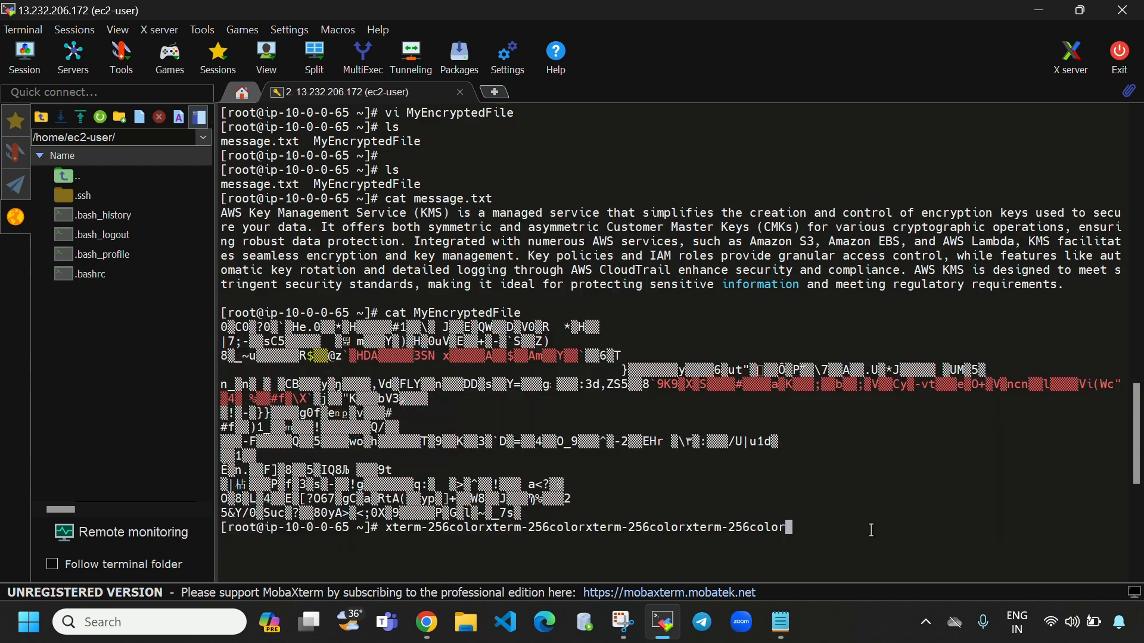
pyautogui.moveTo(561, 246); pyautogui.dragTo(463, 208)
pyautogui.scroll(-3, 839, 491)
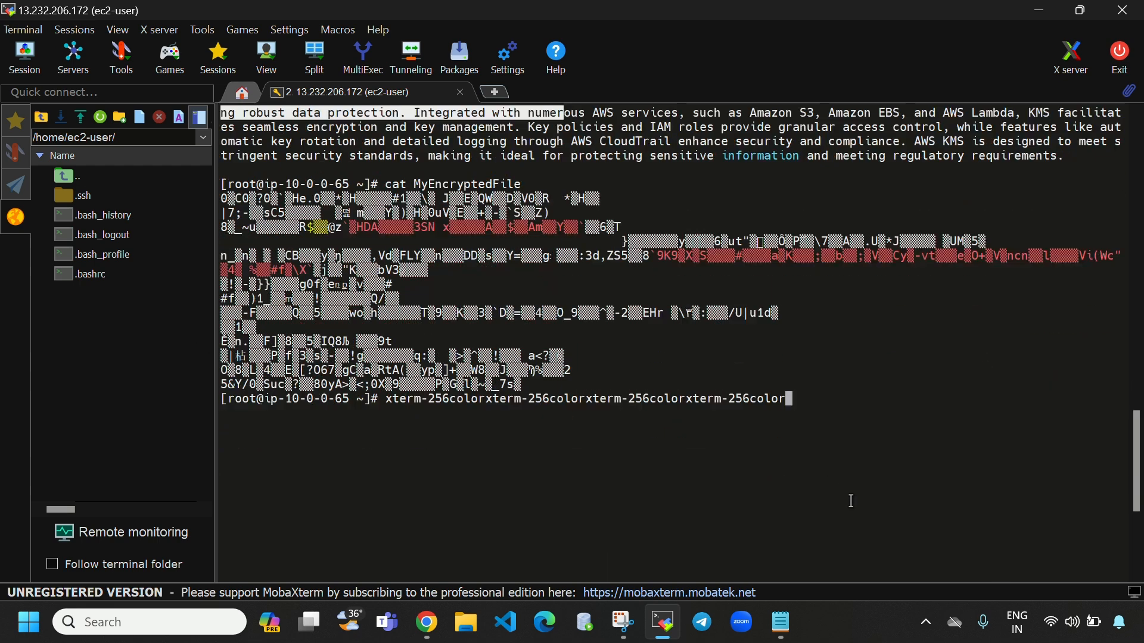
# Step: Discard the stray prompt text and list the directory's files on a cleared terminal
pyautogui.press('Return')
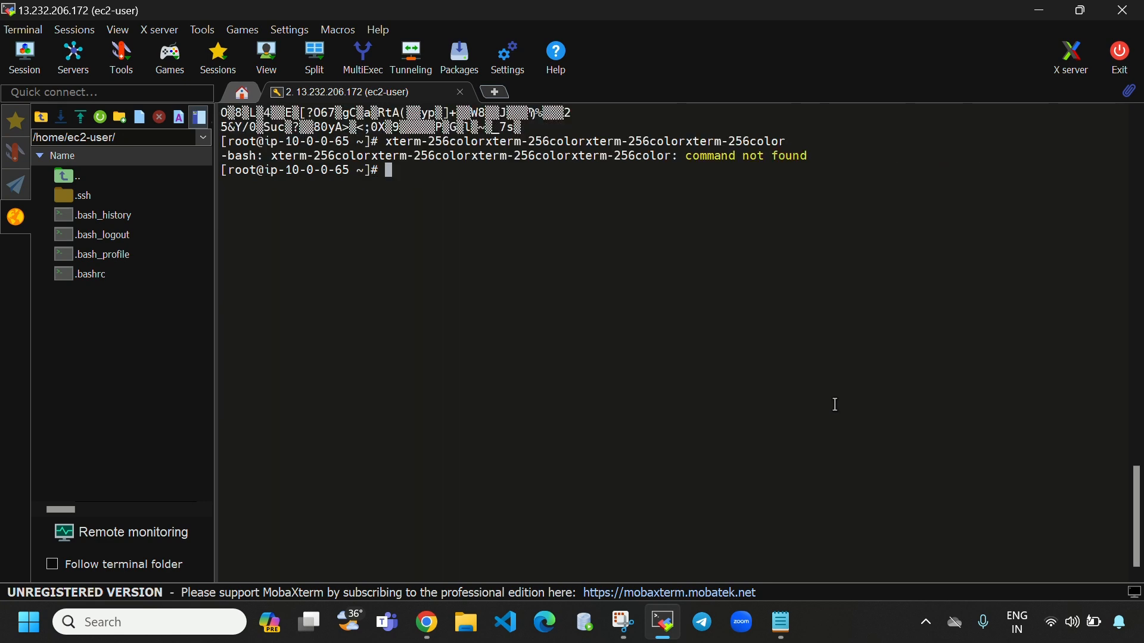
pyautogui.hotkey('ctrl', 'l')
pyautogui.write('ls')
pyautogui.press('Return')
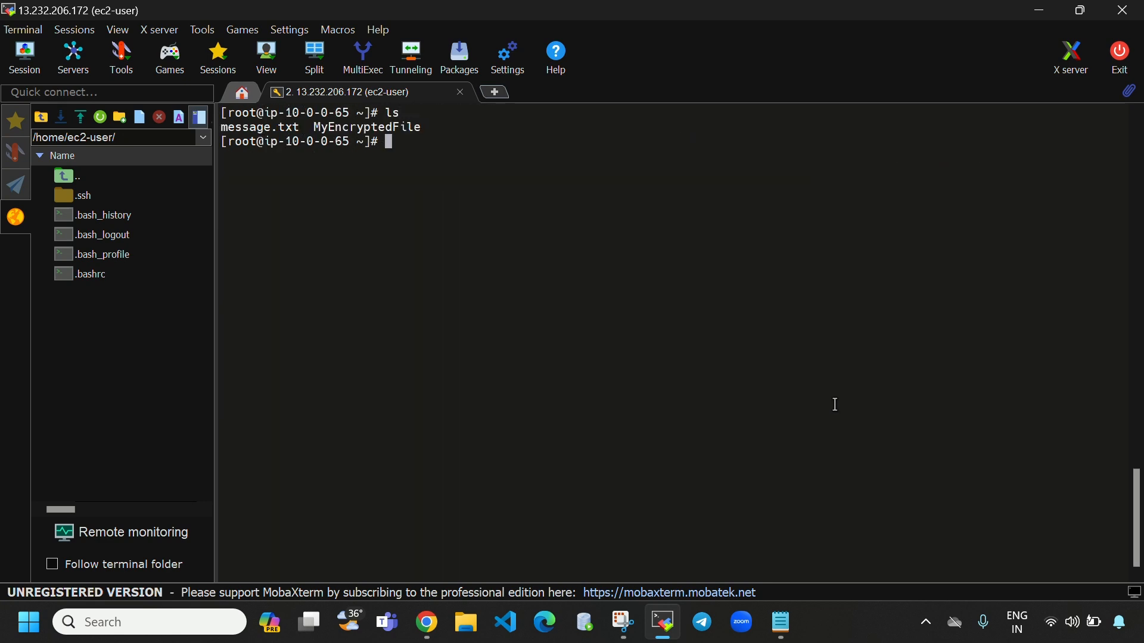
# Step: Copy the message.txt file name from the listing and print that file with cat
pyautogui.doubleClick(266, 128)
pyautogui.press('super+c')
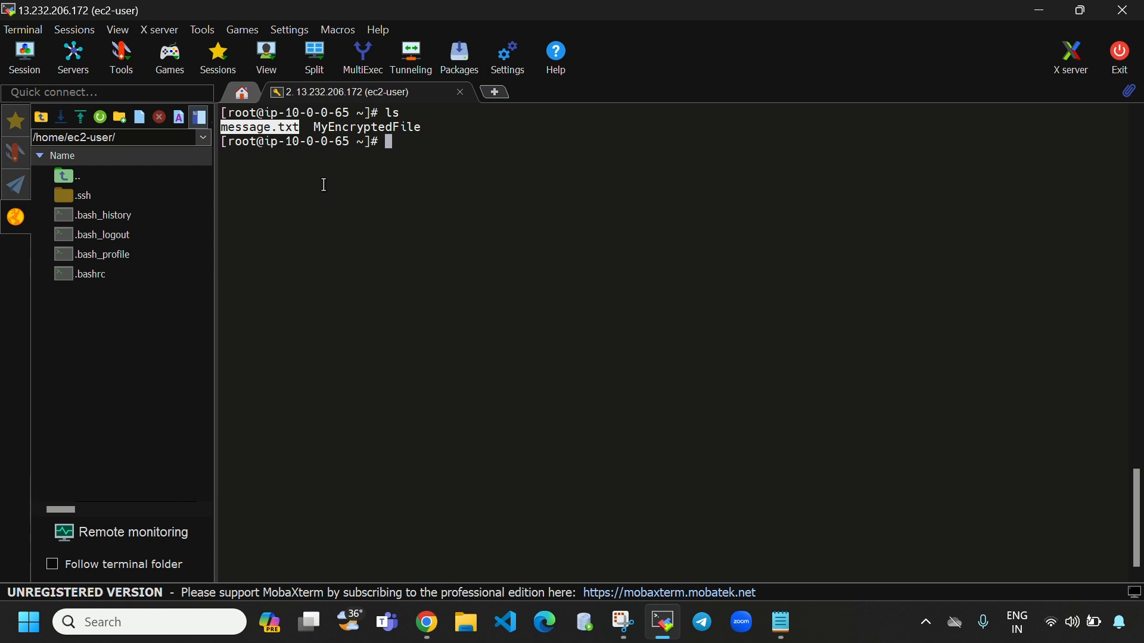
pyautogui.write('cat')
pyautogui.rightClick(324, 185)
pyautogui.press('Return')
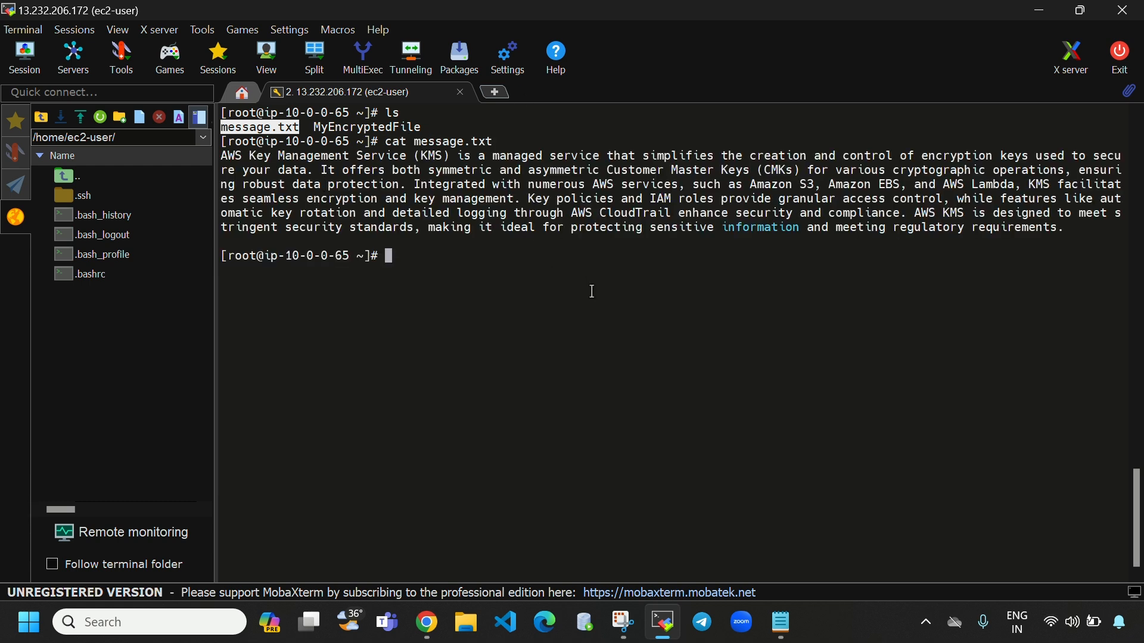
# Step: Delete message.txt with rm -rf and list the remaining files on a cleared terminal
pyautogui.write('rm -rf m')
pyautogui.press('Tab')
pyautogui.press('Return')
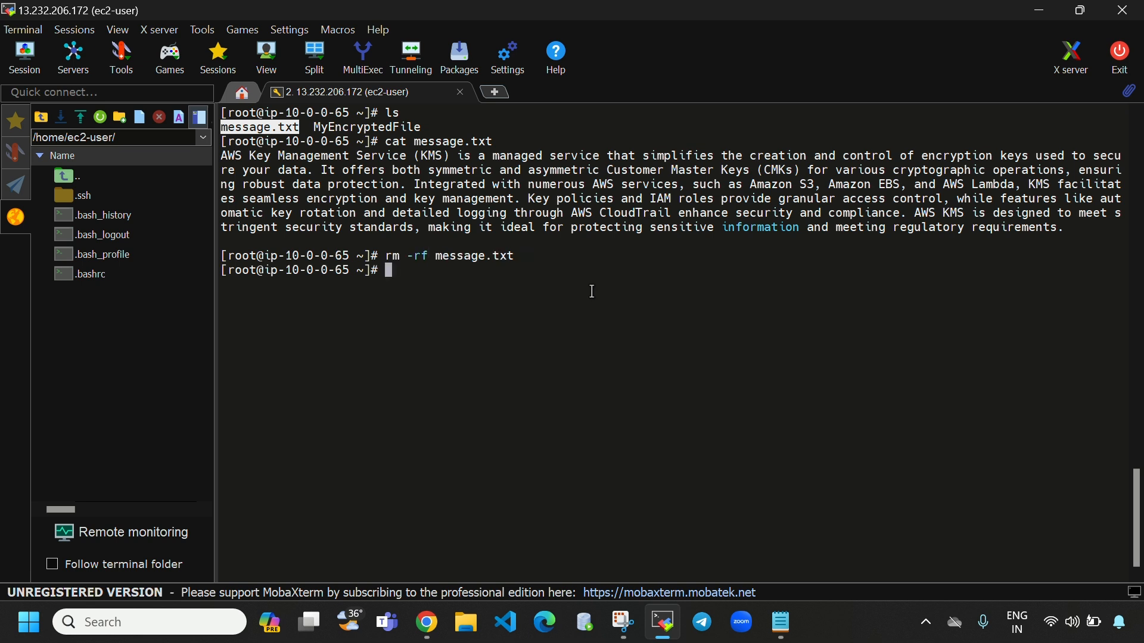
pyautogui.hotkey('ctrl', 'l')
pyautogui.write('ls')
pyautogui.press('Return')
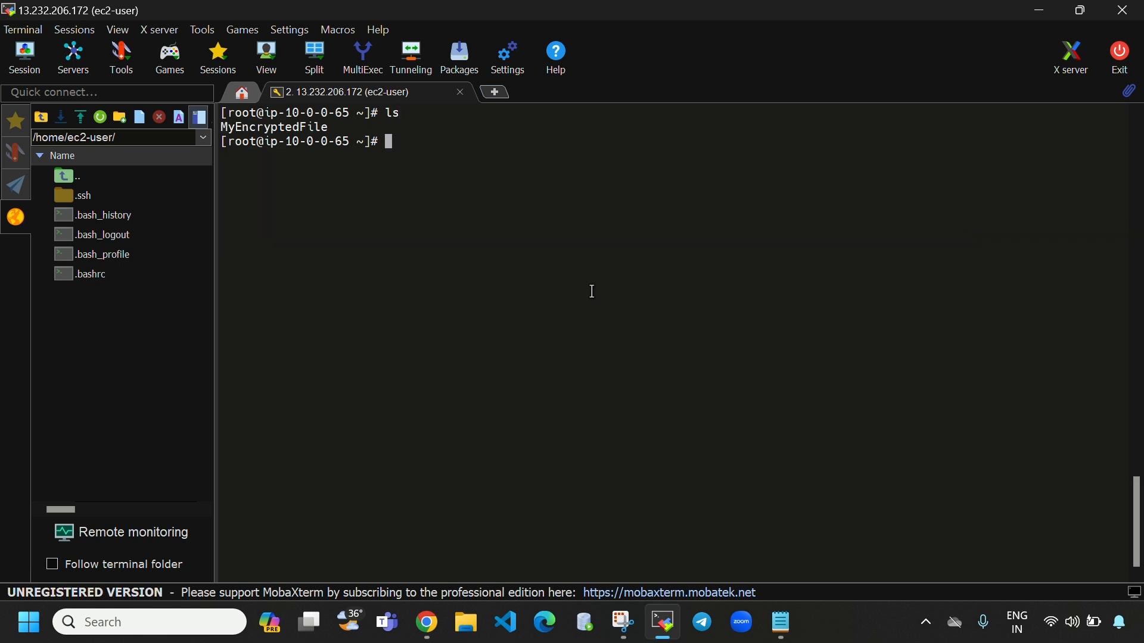
# Step: Print MyEncryptedFile with cat and highlight its encrypted output
pyautogui.moveTo(337, 130); pyautogui.dragTo(226, 139)
pyautogui.click(562, 223)
pyautogui.write('v')
pyautogui.press('BackSpace')
pyautogui.write('cat M')
pyautogui.press('Tab')
pyautogui.press('Return')
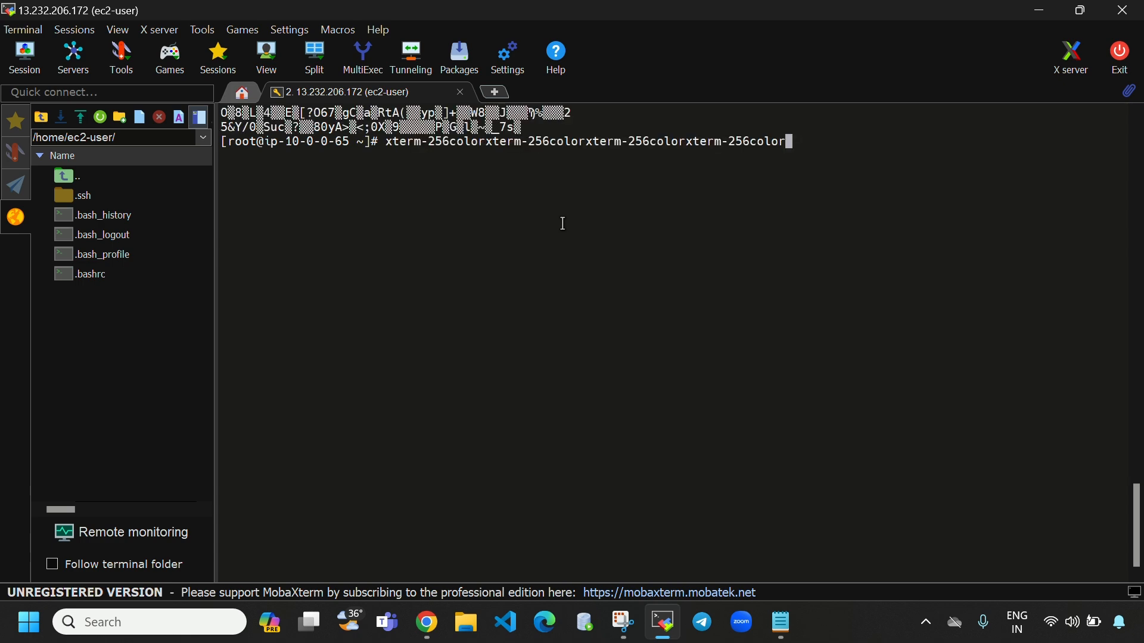
pyautogui.scroll(3, 562, 240)
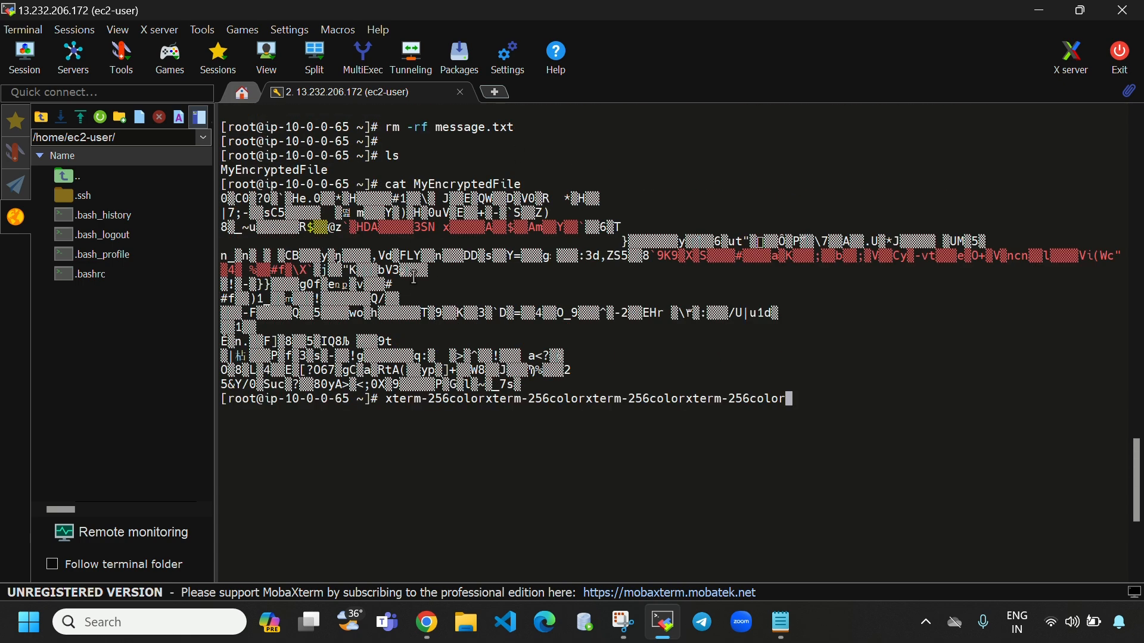
pyautogui.moveTo(333, 172); pyautogui.dragTo(530, 386)
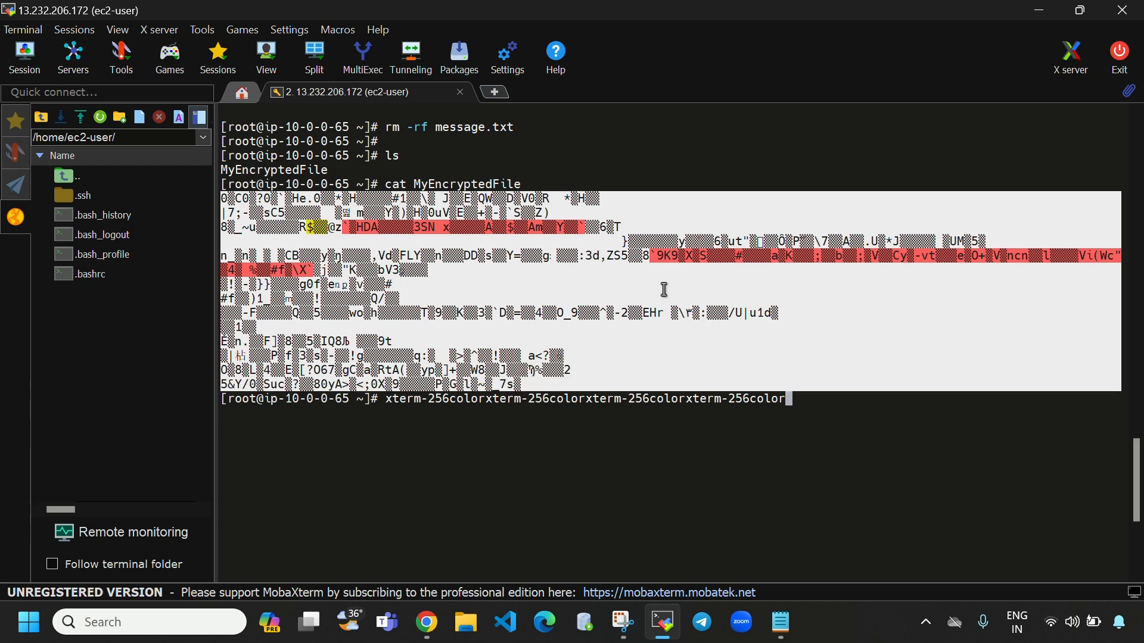
pyautogui.moveTo(722, 464); pyautogui.dragTo(724, 454)
pyautogui.click(849, 404)
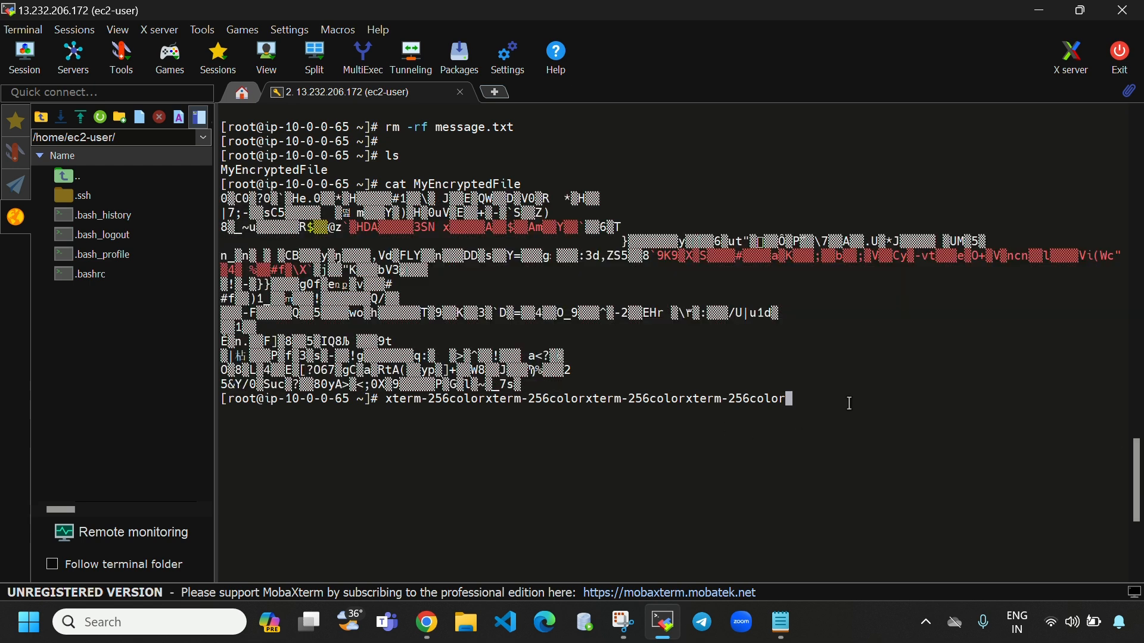
# Step: Discard the stray prompt text, clear the terminal and list the directory's files
pyautogui.press('Return')
pyautogui.hotkey('ctrl', 'l')
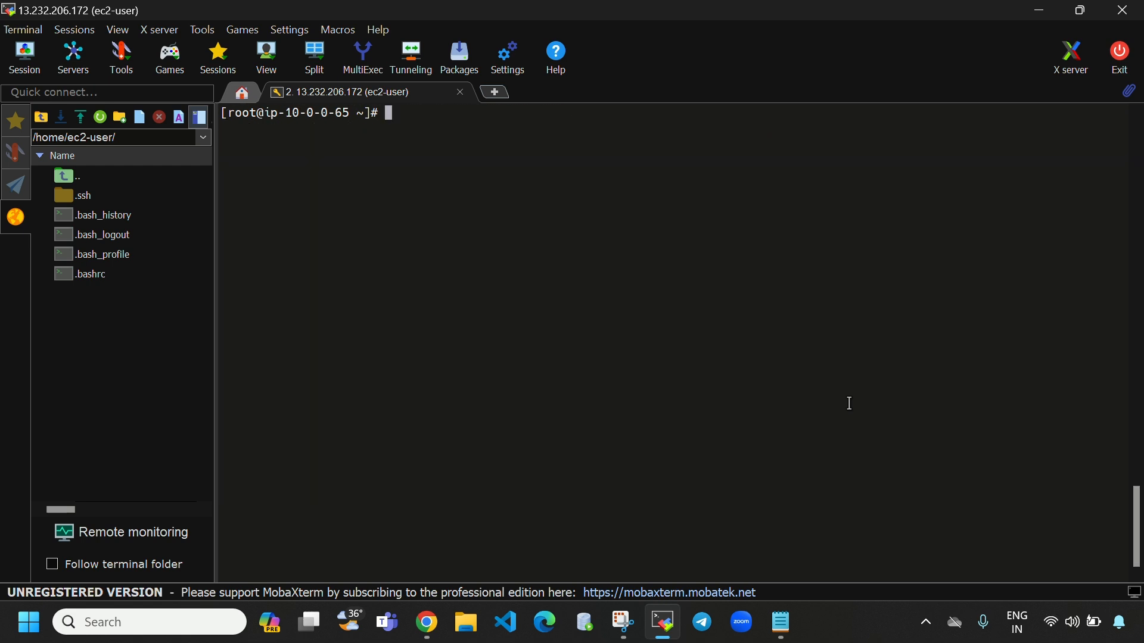
pyautogui.write('ls')
pyautogui.press('Return')
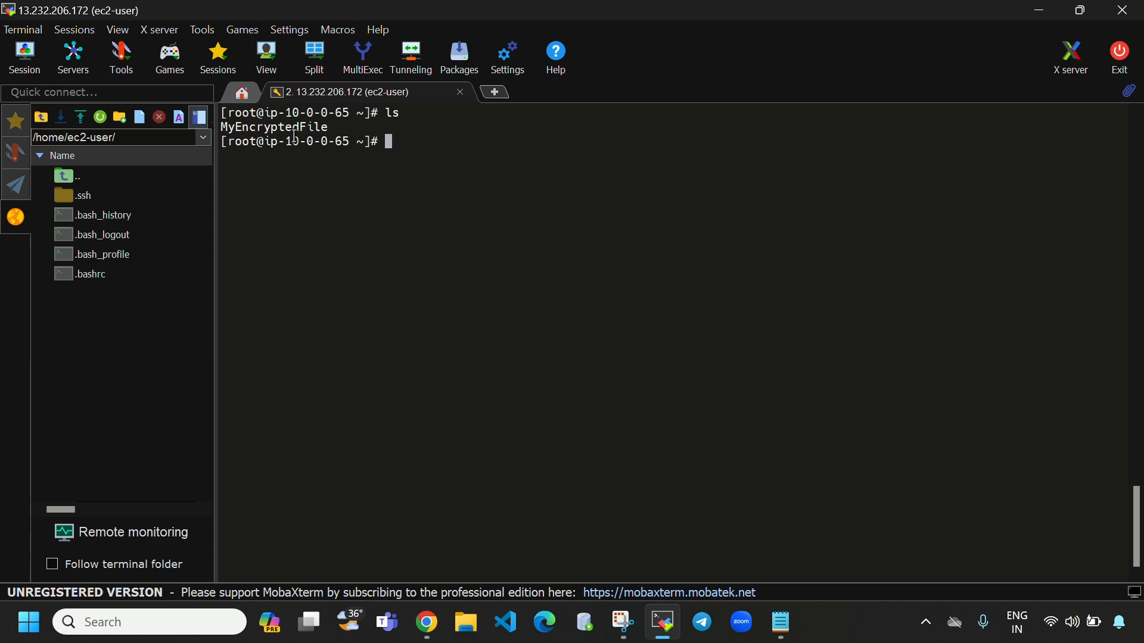
# Step: Switch to the Notepad notes and copy the aws kms decrypt command for MyEncryptedFile
pyautogui.click(426, 625)
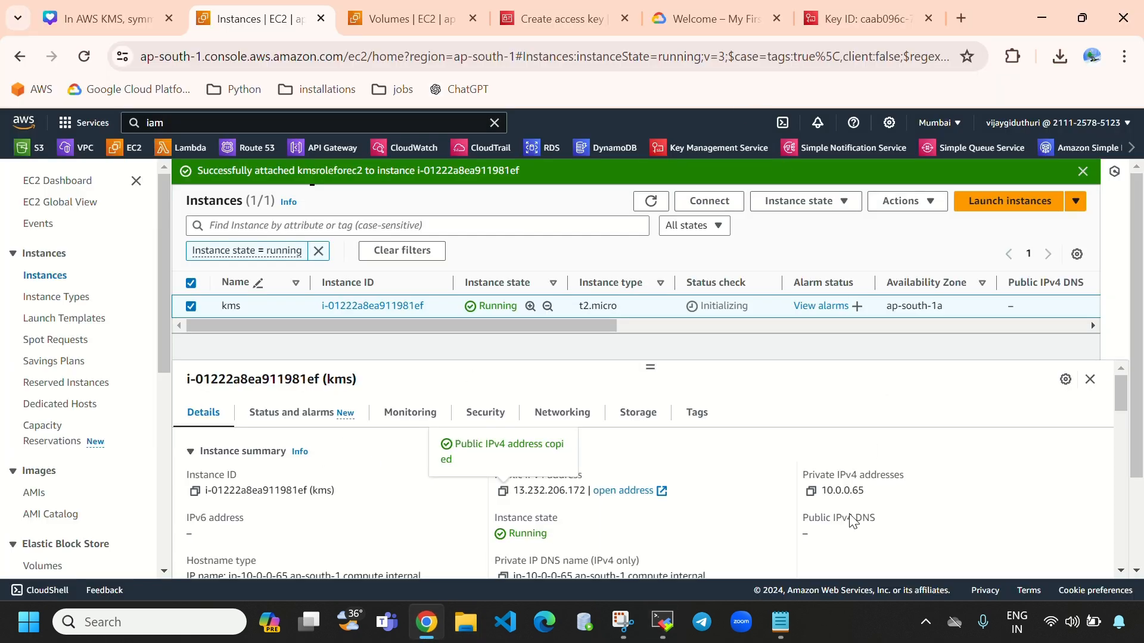
pyautogui.click(667, 622)
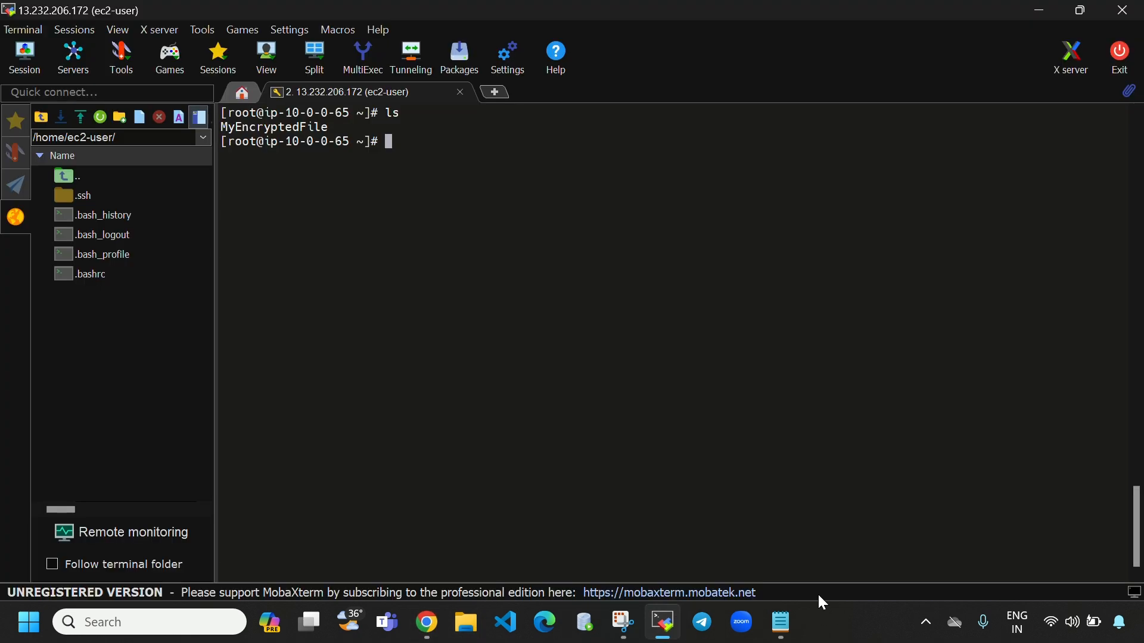
pyautogui.click(780, 623)
pyautogui.moveTo(972, 326); pyautogui.dragTo(18, 324)
pyautogui.press('super+c')
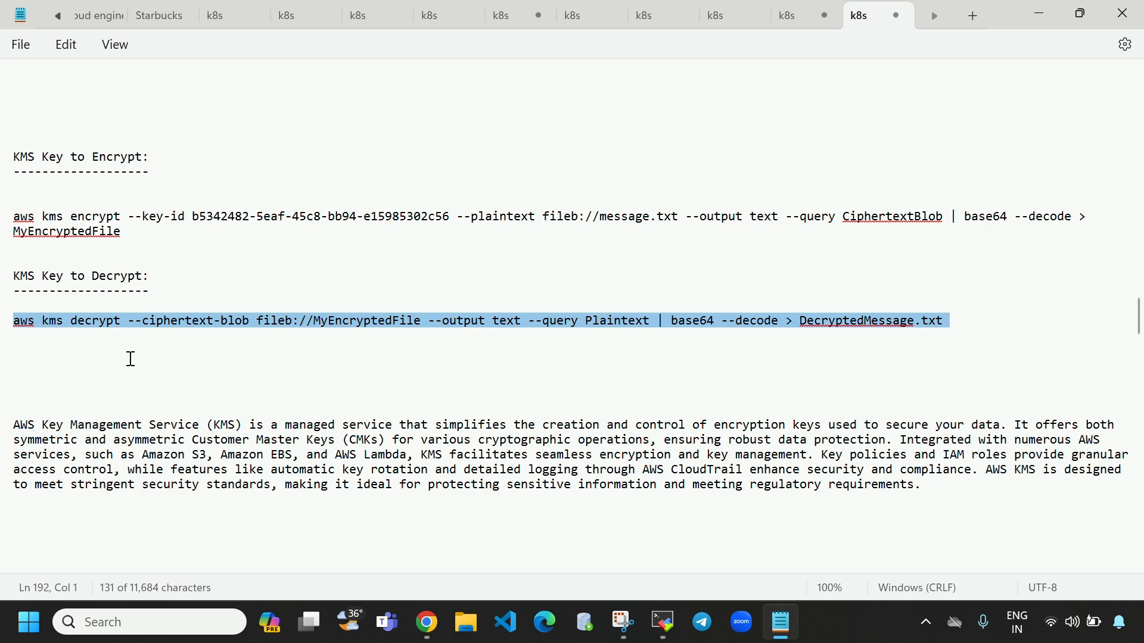
# Step: Back in MobaXterm, run the copied aws kms decrypt command to decrypt MyEncryptedFile into DecryptedMessage.txt
pyautogui.click(662, 622)
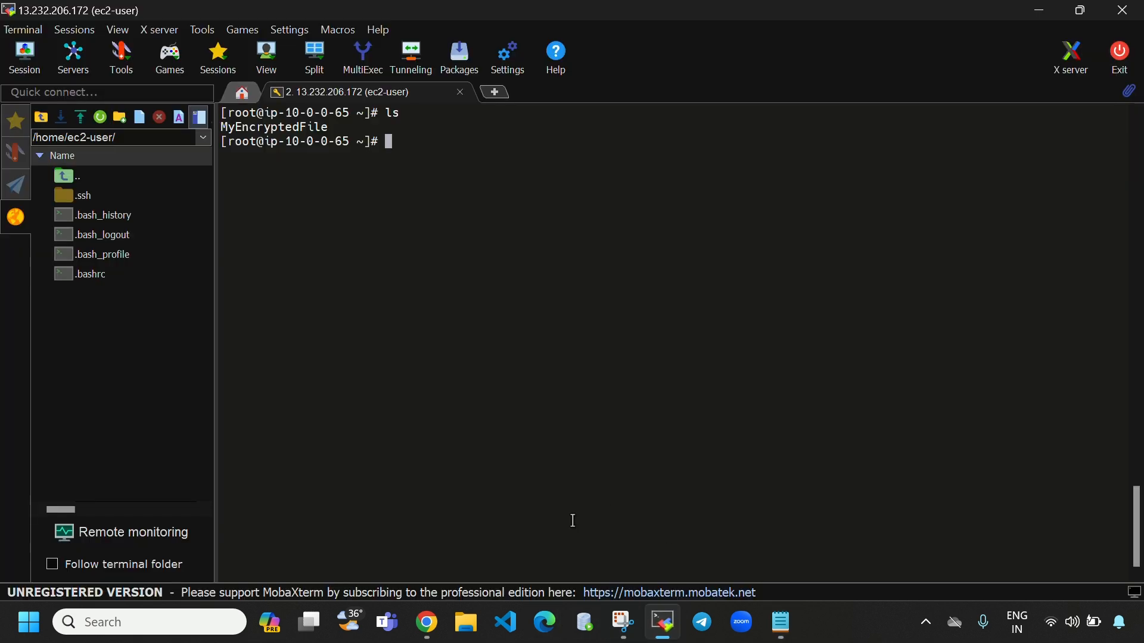
pyautogui.rightClick(388, 143)
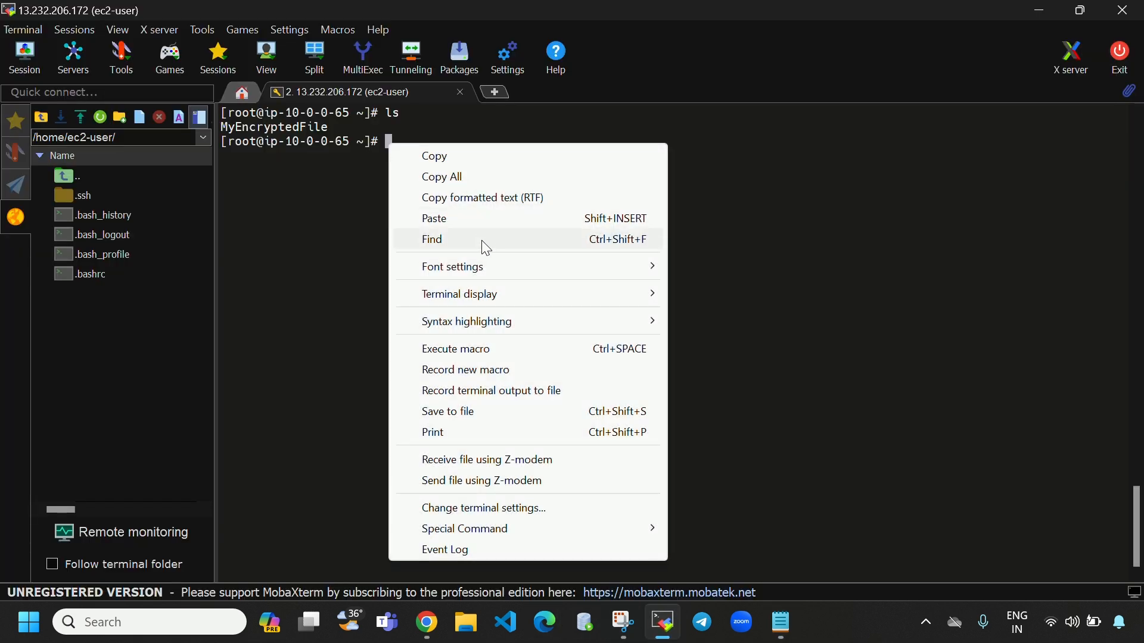
pyautogui.click(485, 220)
pyautogui.click(485, 416)
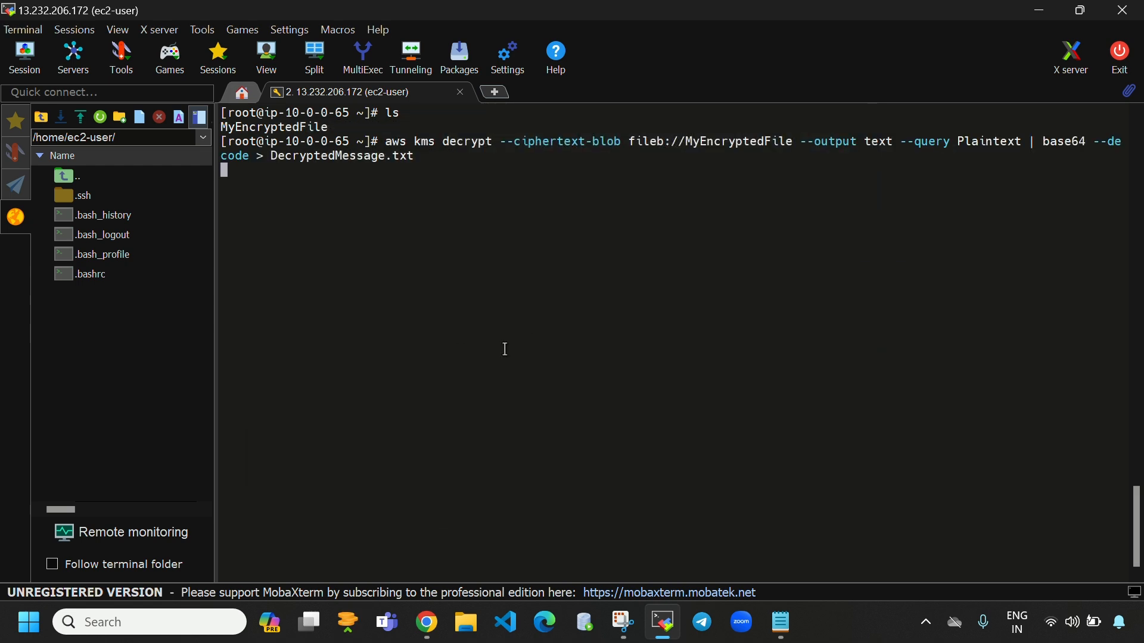
# Step: Switch to the Notepad notes and copy the aws kms decrypt command for MyEncryptedFile again, without the trailing blank lines
pyautogui.press('super+shift+s')
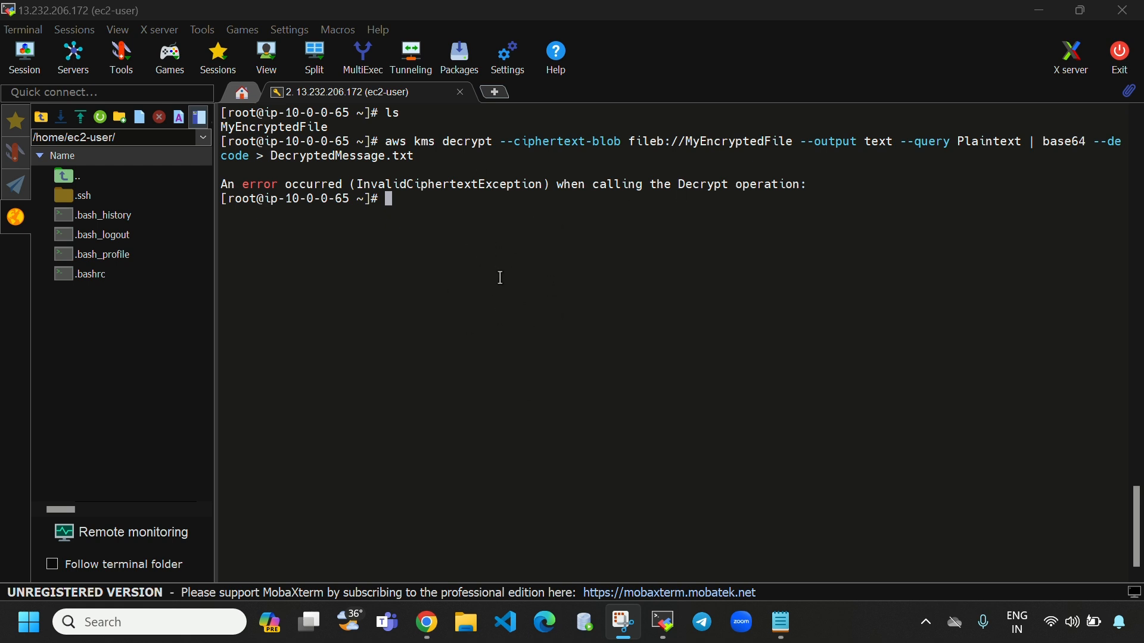
pyautogui.click(781, 622)
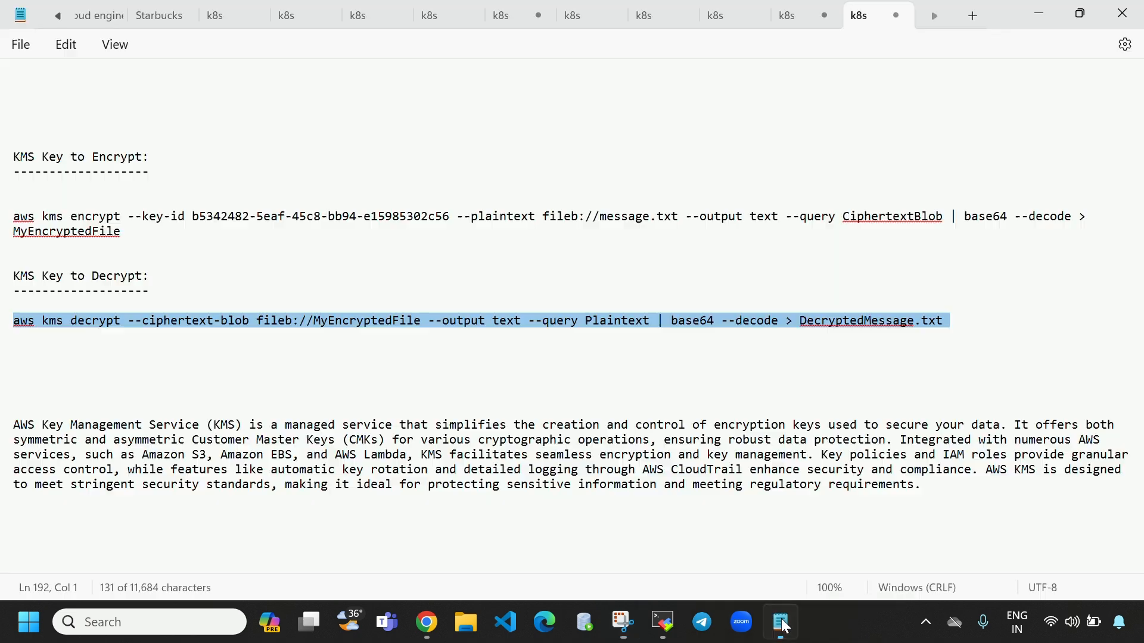
pyautogui.click(982, 324)
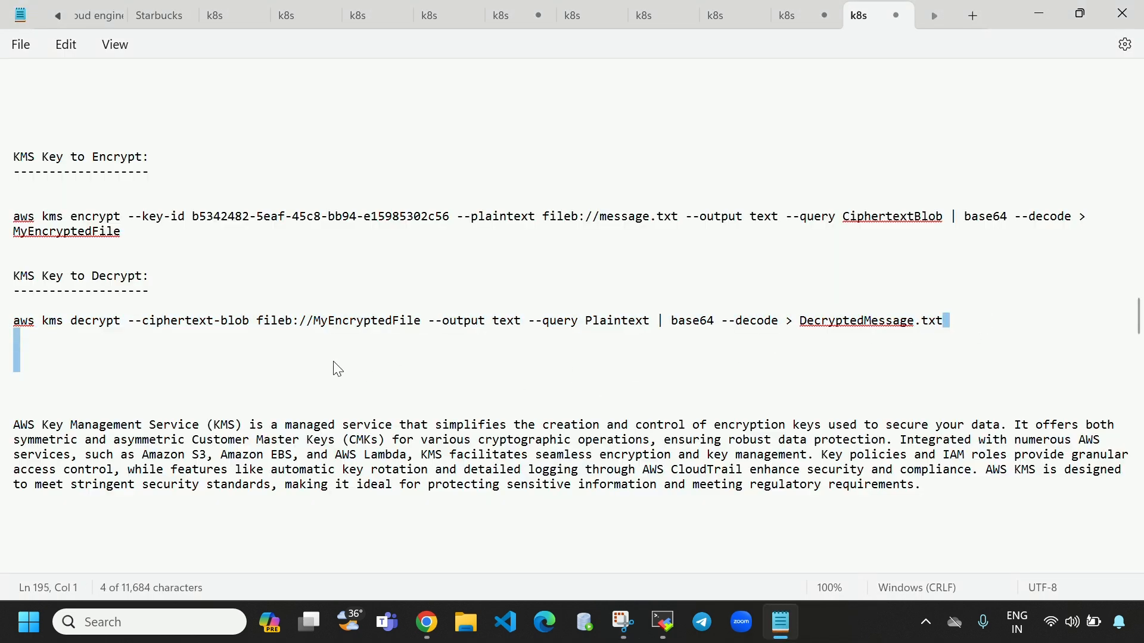
pyautogui.keyDown('shift'); pyautogui.click(18, 320); pyautogui.keyUp('shift')
pyautogui.rightClick(49, 323)
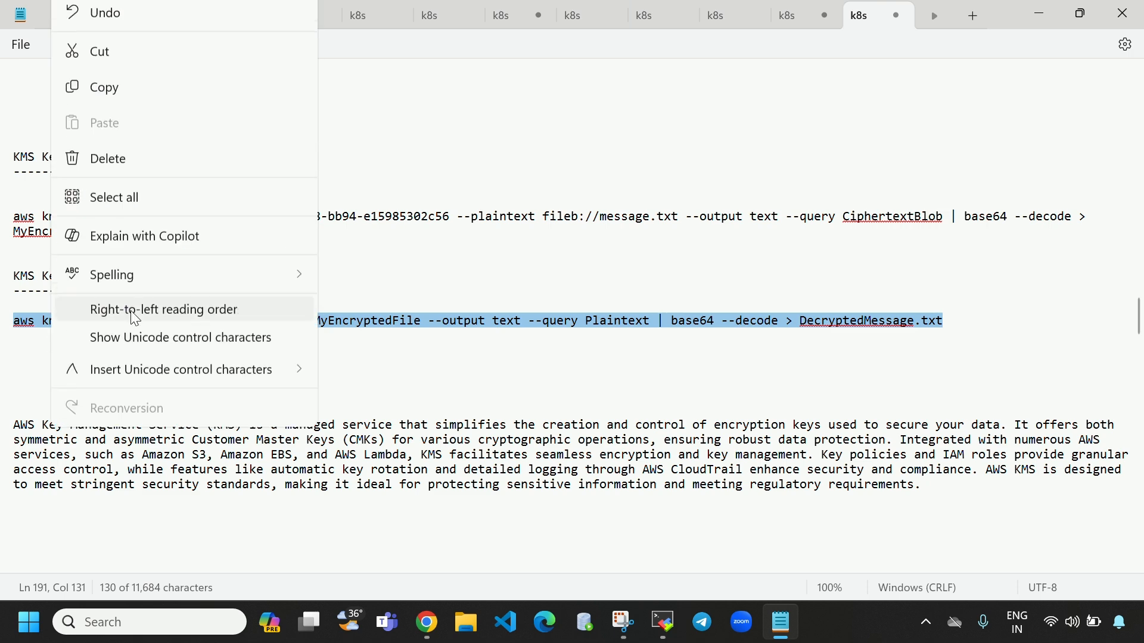
pyautogui.click(130, 92)
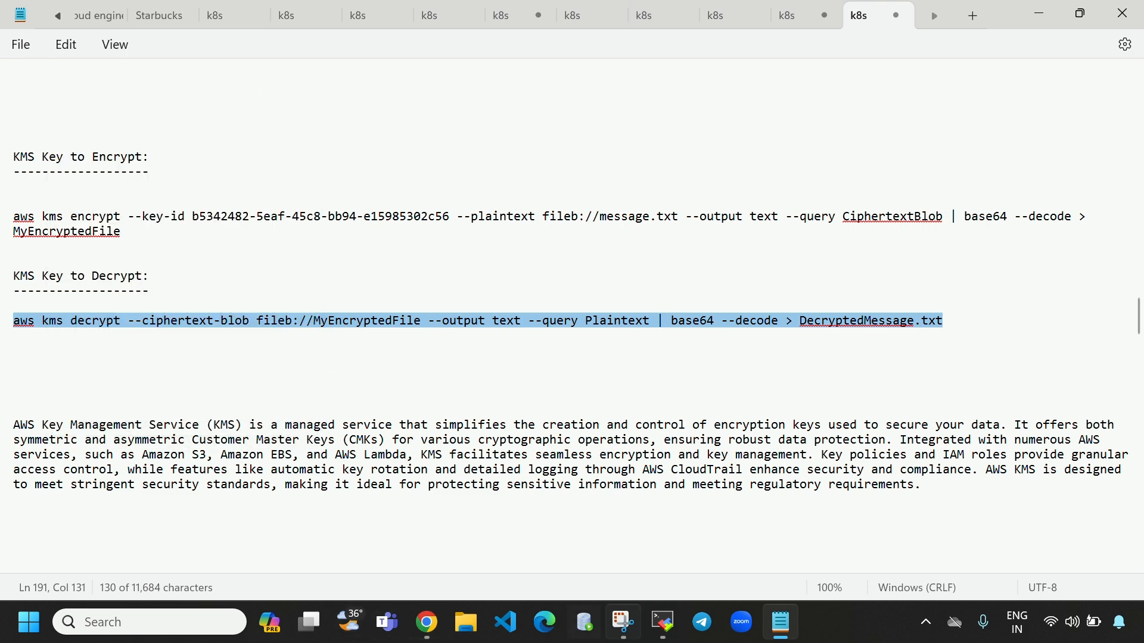
# Step: Return to MobaXterm and try again to decrypt MyEncryptedFile into DecryptedMessage.txt with the copied command
pyautogui.click(663, 622)
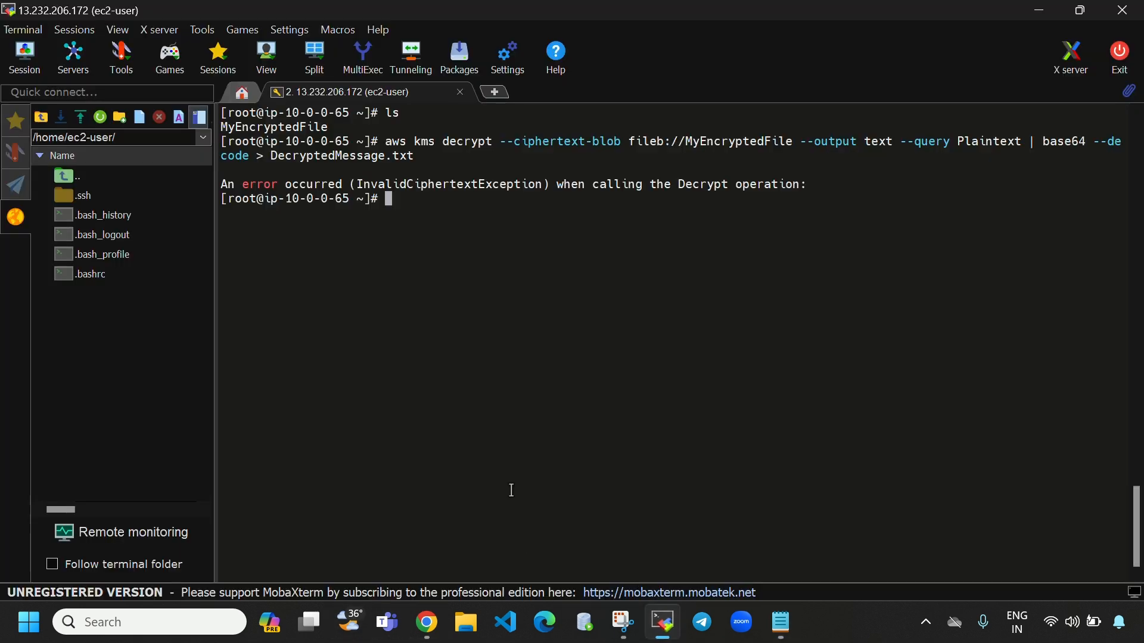
pyautogui.rightClick(387, 201)
pyautogui.click(439, 264)
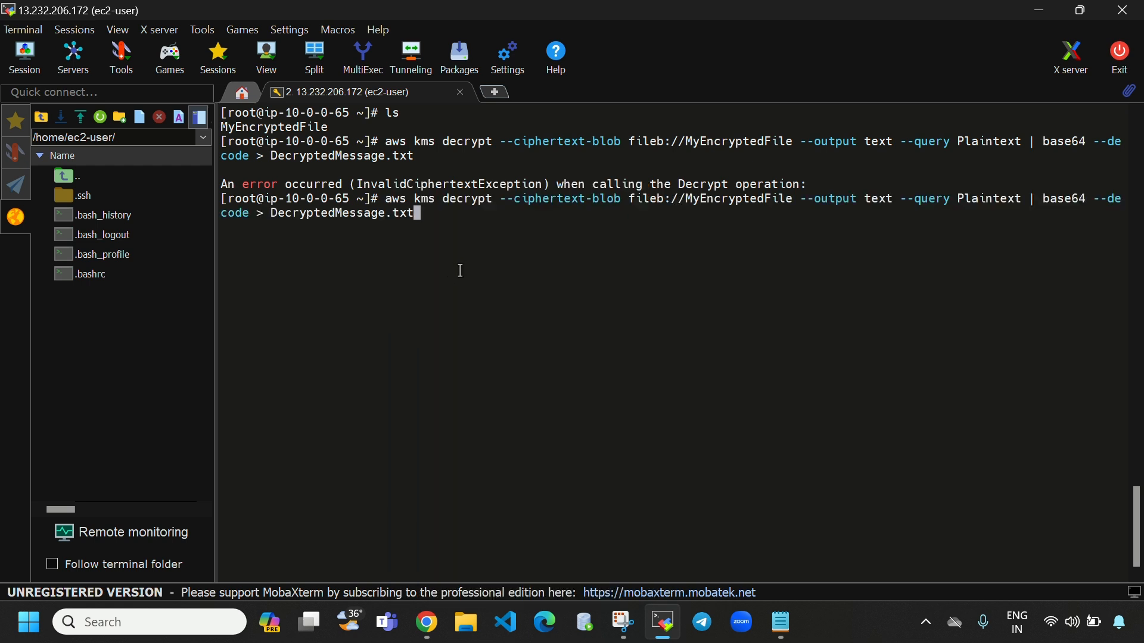
pyautogui.press('Return')
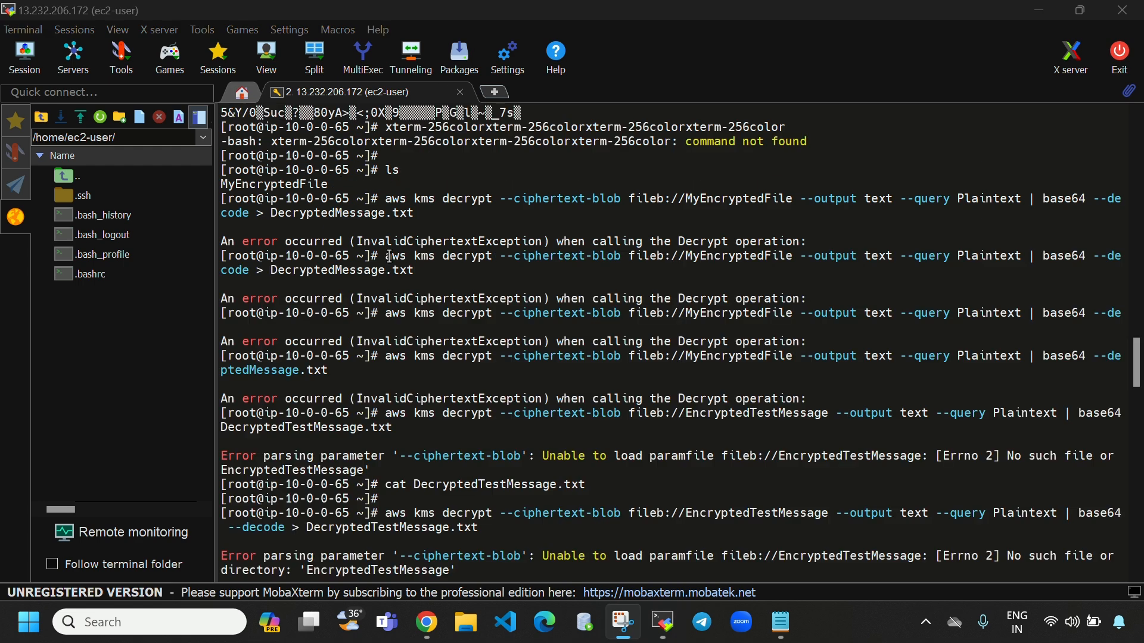
# Step: Review the earlier decrypt attempts in the terminal, clear it and list the directory's files
pyautogui.scroll(1, 500, 371)
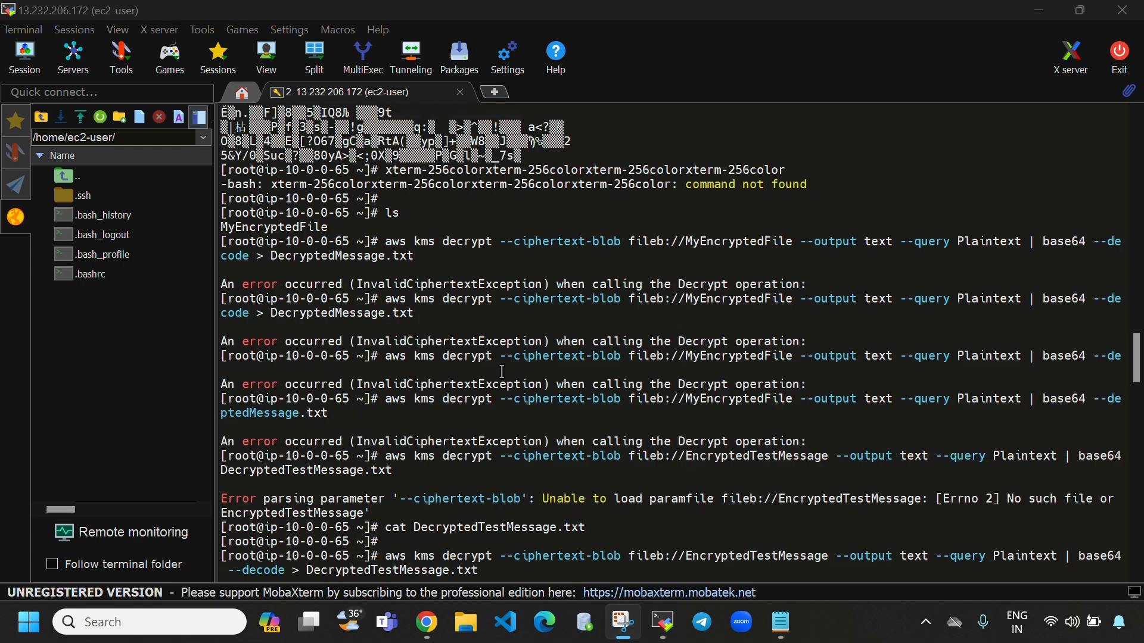
pyautogui.click(648, 463)
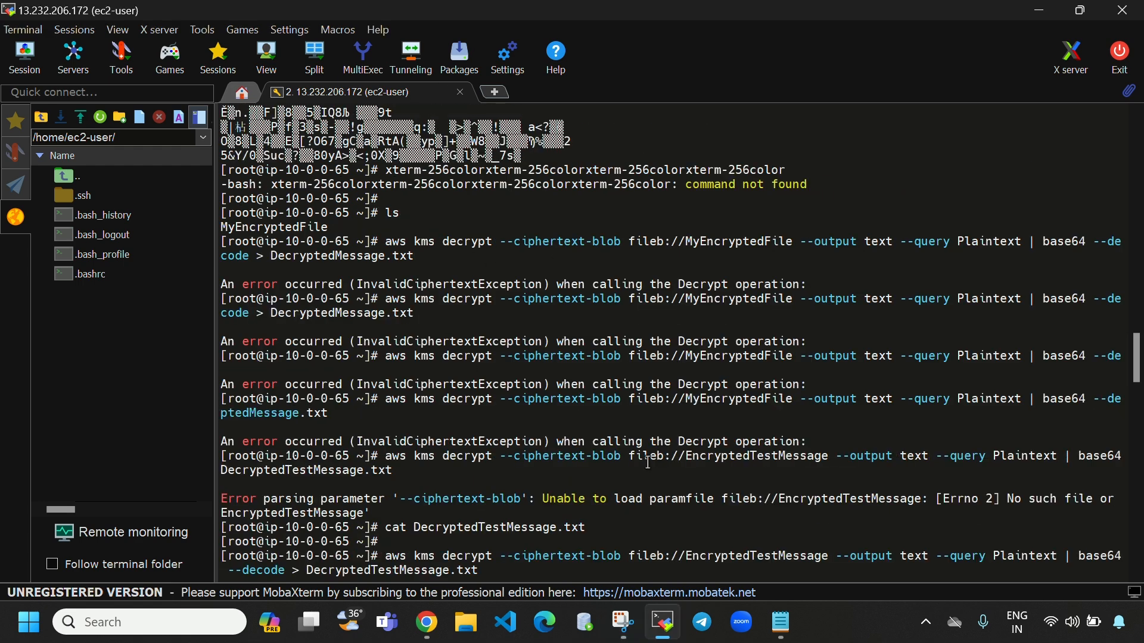
pyautogui.hotkey('ctrl', 'l')
pyautogui.write('ls')
pyautogui.press('Return')
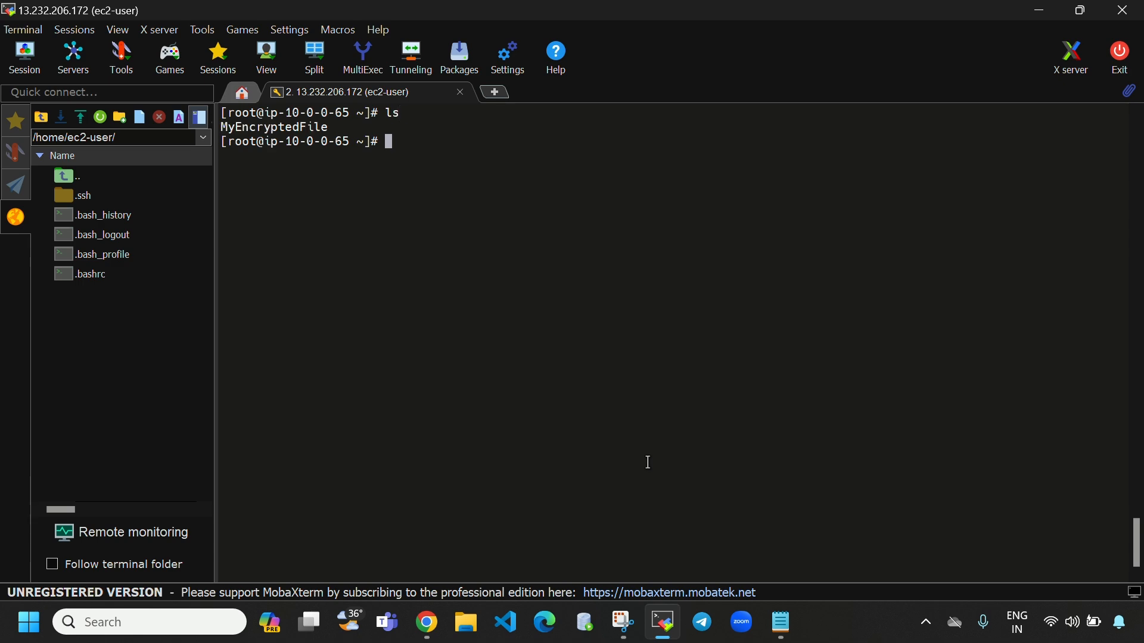
# Step: Print the contents of MyEncryptedFile with cat and look over the output
pyautogui.write('cat MyEncryptedFile')
pyautogui.press('Return')
pyautogui.scroll(3, 648, 462)
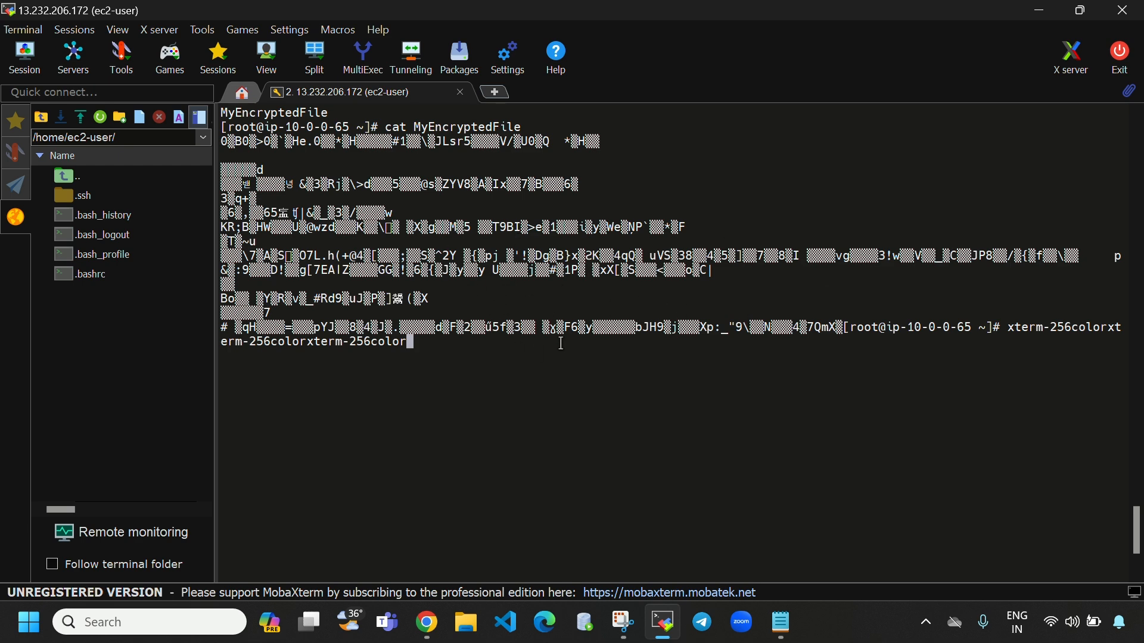
pyautogui.scroll(1, 588, 293)
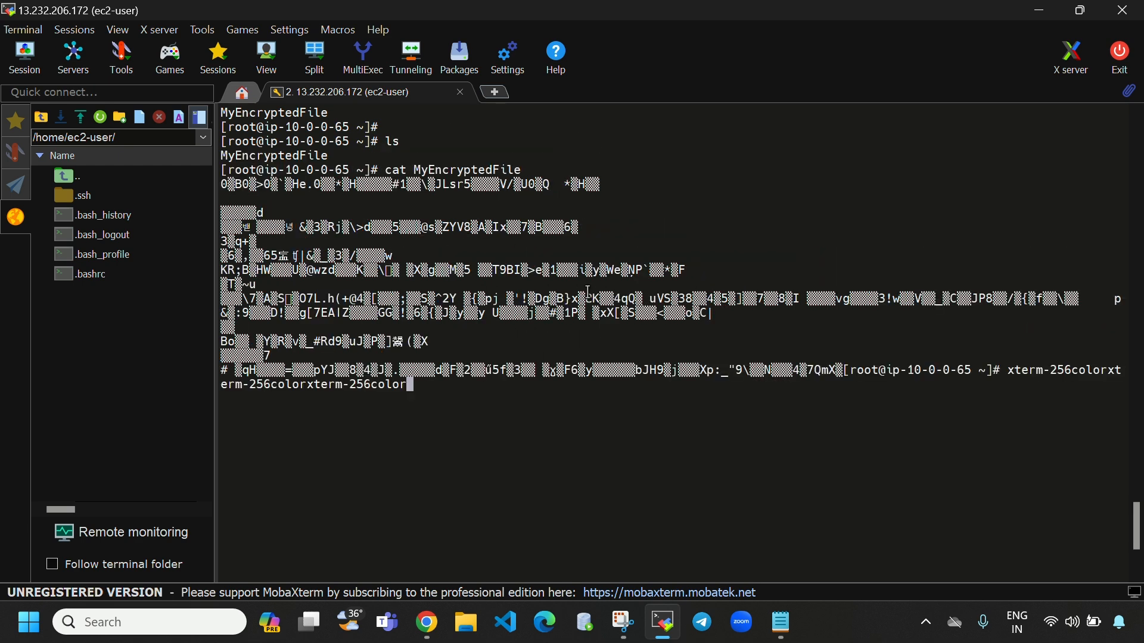
# Step: Switch to the Notepad notes and copy the aws kms decrypt command that reads EncryptedTestMessage and writes DecryptedTestMessage.txt
pyautogui.click(779, 621)
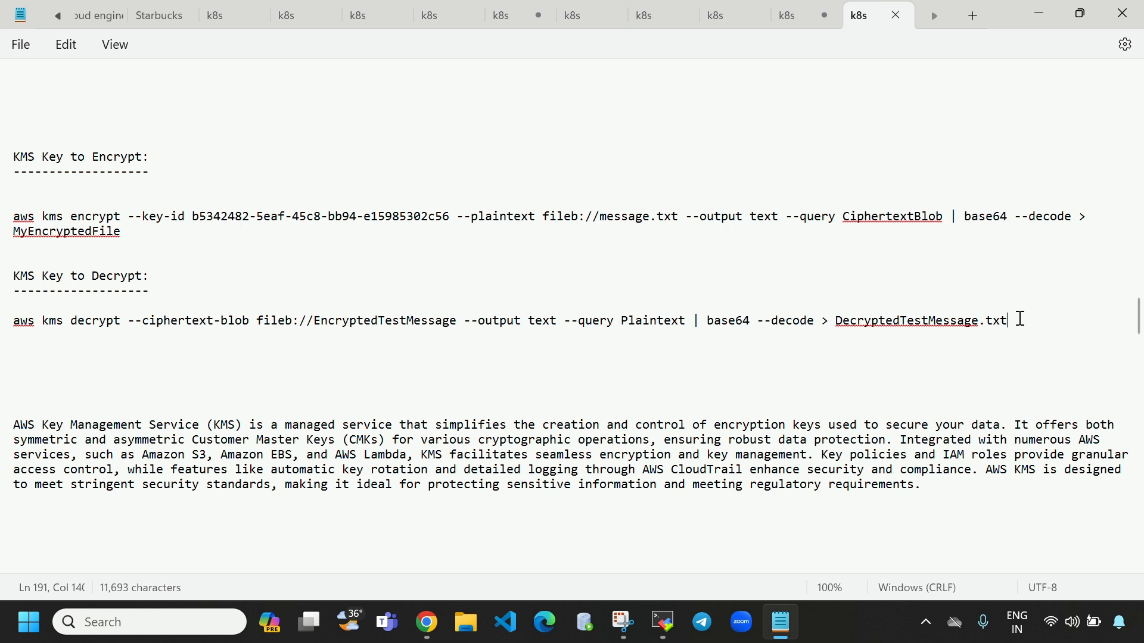
pyautogui.moveTo(1011, 320); pyautogui.dragTo(9, 325)
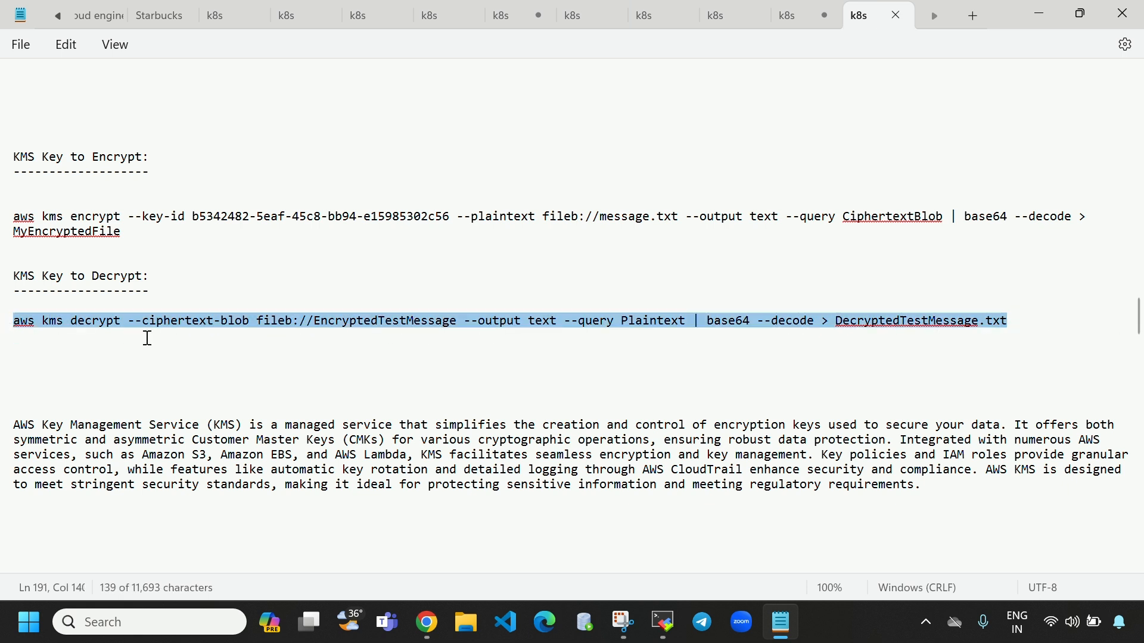
pyautogui.rightClick(166, 314)
pyautogui.click(246, 106)
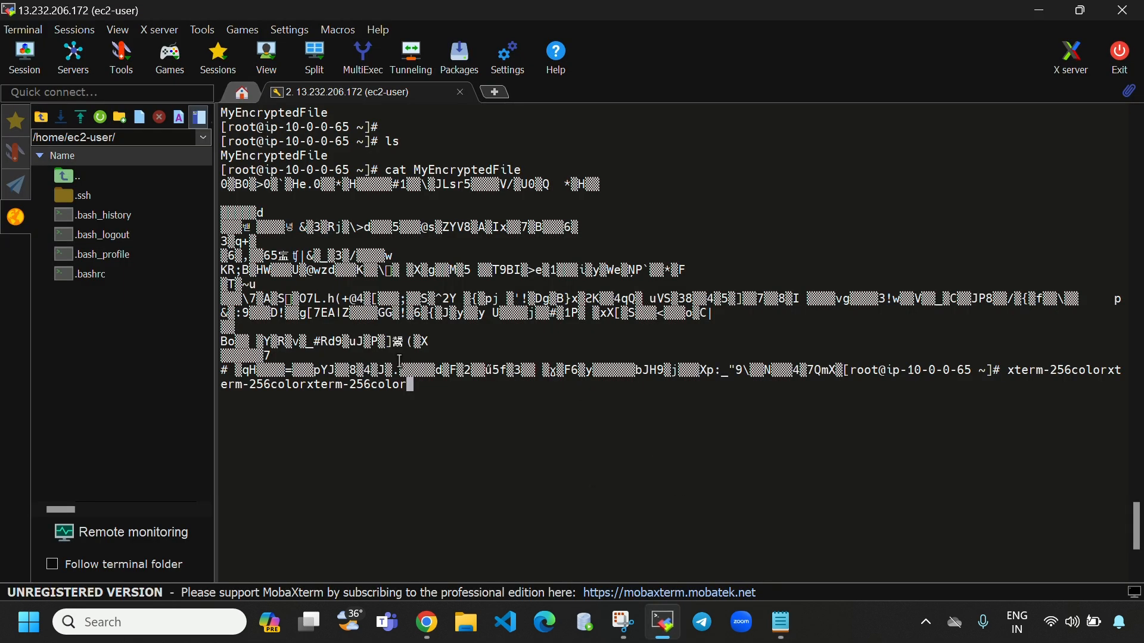
# Step: Back in MobaXterm, discard the stray prompt text, clear the terminal and list the directory's files
pyautogui.press('Return')
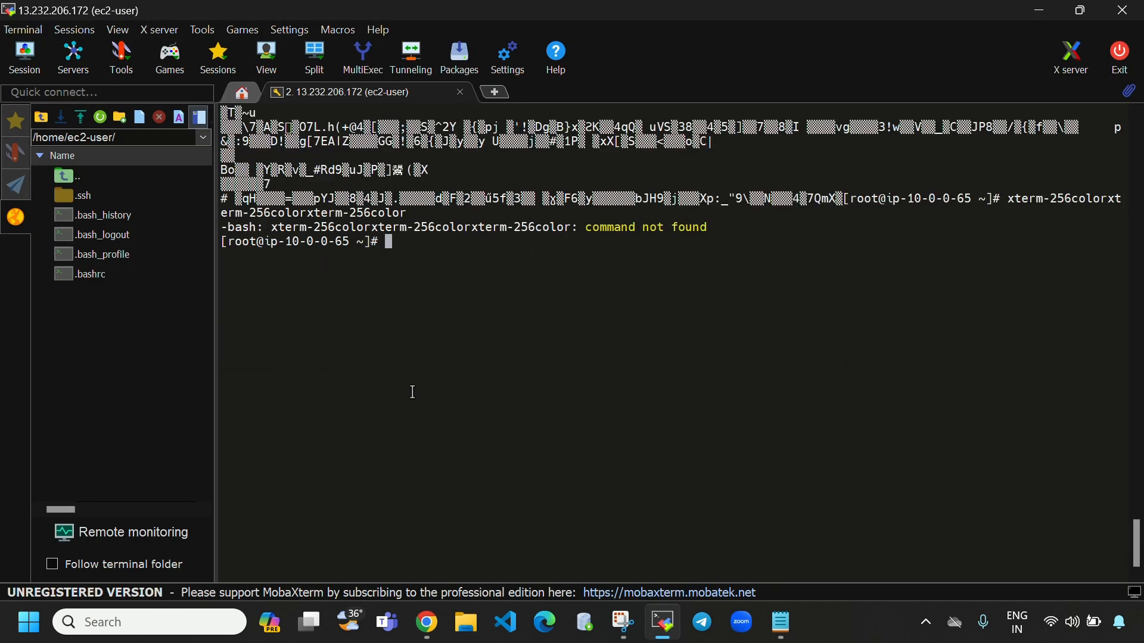
pyautogui.hotkey('ctrl', 'l')
pyautogui.scroll(5, 413, 392)
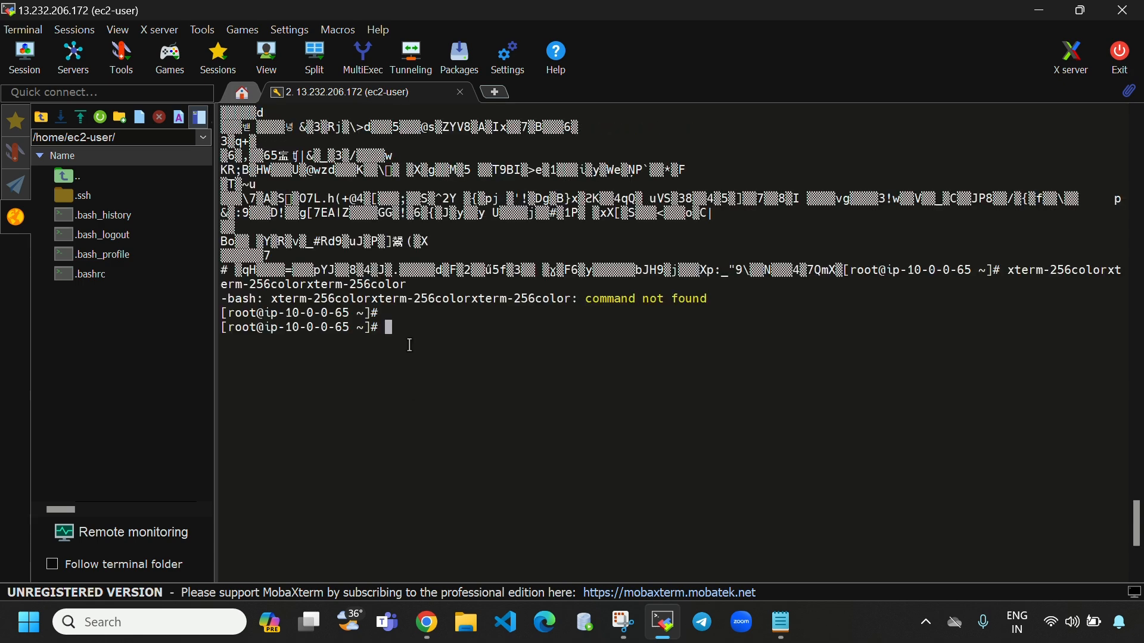
pyautogui.write('ls')
pyautogui.press('Return')
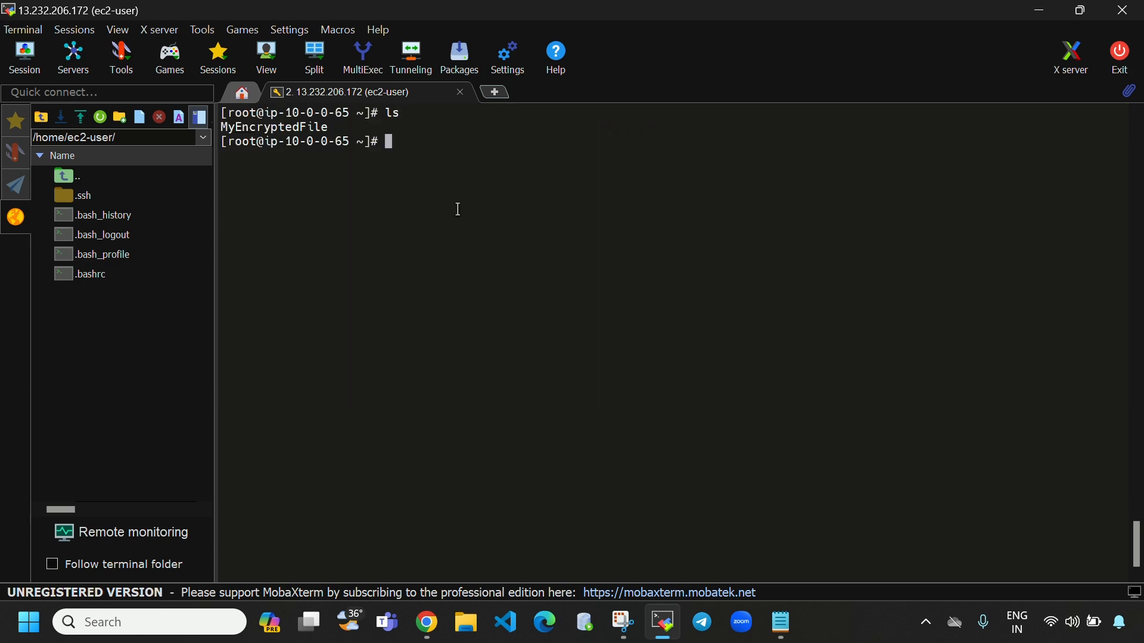
# Step: Paste the copied decrypt command at the prompt and highlight its aws kms decrypt part and the start of the input file name
pyautogui.rightClick(399, 146)
pyautogui.click(437, 221)
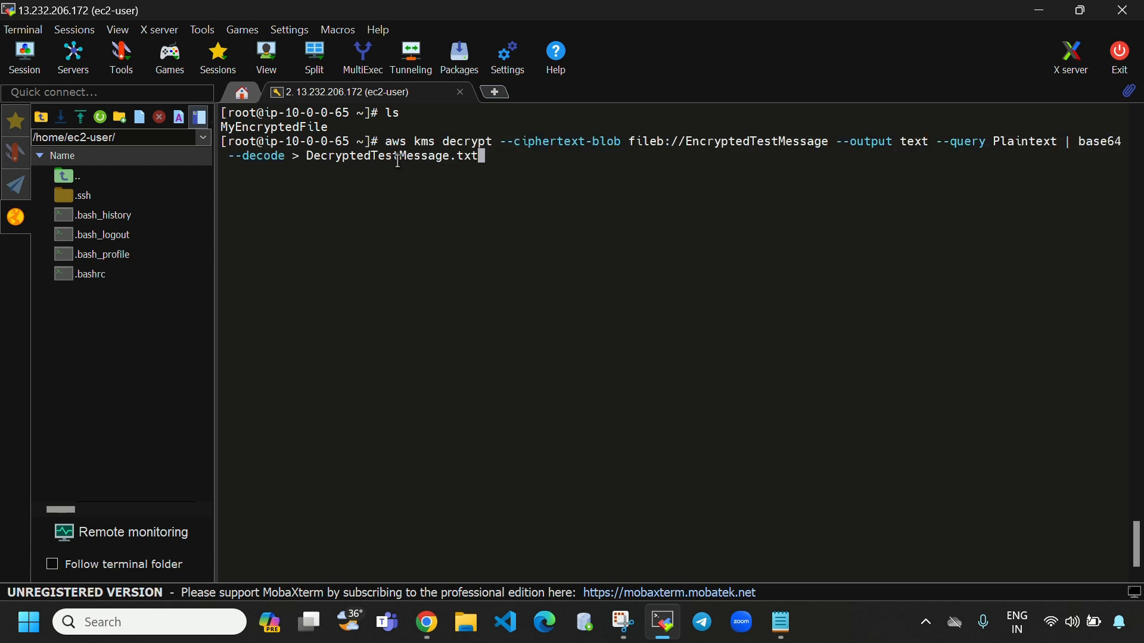
pyautogui.moveTo(389, 144); pyautogui.dragTo(492, 144)
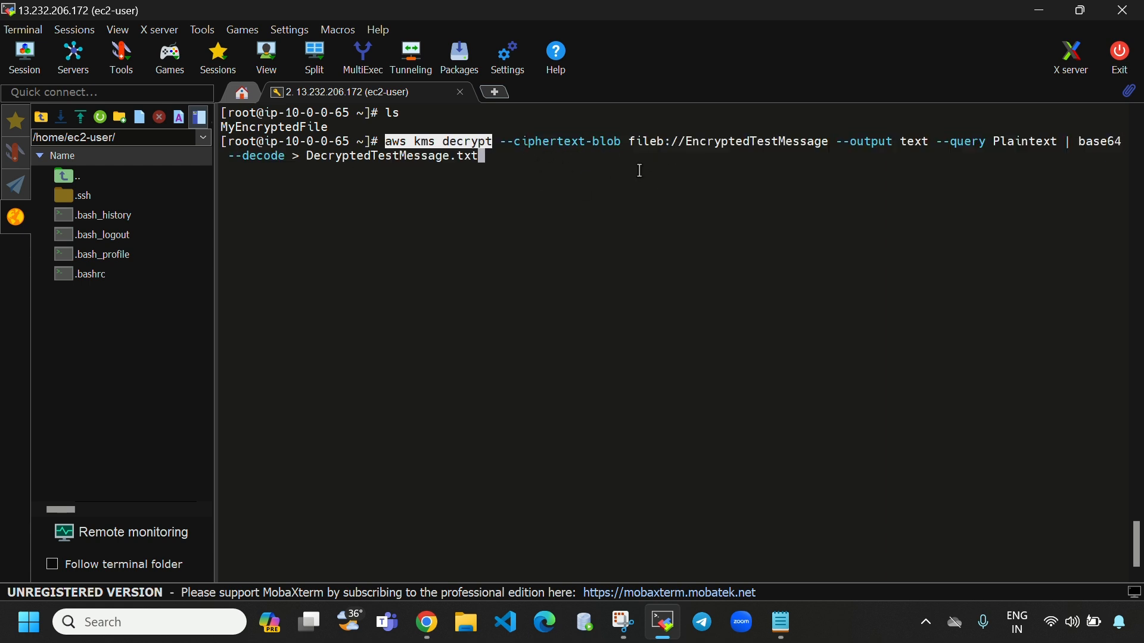
pyautogui.click(685, 142)
pyautogui.moveTo(685, 141); pyautogui.dragTo(696, 141)
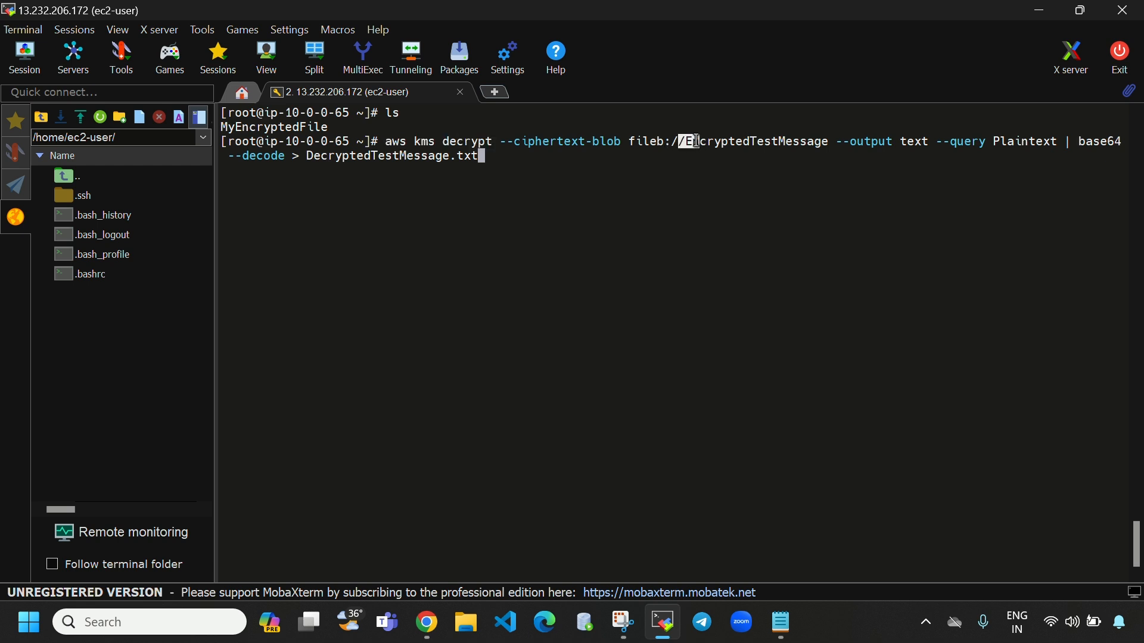
# Step: Change the input file name in the pasted decrypt command to MyEncryptedFile
pyautogui.click(832, 145)
pyautogui.press('Left')
pyautogui.press('Left')
pyautogui.press('Left')
pyautogui.press('Left')
pyautogui.press('Left')
pyautogui.press('Left')
pyautogui.press('Left')
pyautogui.press('Left')
pyautogui.press('Left')
pyautogui.press('Left')
pyautogui.press('Left')
pyautogui.press('Left')
pyautogui.press('Left')
pyautogui.press('Left')
pyautogui.press('Left')
pyautogui.press('Left')
pyautogui.press('Left')
pyautogui.press('Left')
pyautogui.press('Left')
pyautogui.press('Left')
pyautogui.press('Left')
pyautogui.press('Left')
pyautogui.press('Left')
pyautogui.press('Left')
pyautogui.press('Left')
pyautogui.press('Left')
pyautogui.press('Left')
pyautogui.press('Left')
pyautogui.press('Left')
pyautogui.press('Left')
pyautogui.press('Left')
pyautogui.press('Left')
pyautogui.press('Left')
pyautogui.press('Left')
pyautogui.press('Left')
pyautogui.press('Left')
pyautogui.press('Left')
pyautogui.press('Left')
pyautogui.press('Left')
pyautogui.press('Left')
pyautogui.press('Right')
pyautogui.press('Right')
pyautogui.press('Right')
pyautogui.press('Right')
pyautogui.press('Right')
pyautogui.press('Right')
pyautogui.press('BackSpace')
pyautogui.press('BackSpace')
pyautogui.press('BackSpace')
pyautogui.press('BackSpace')
pyautogui.press('BackSpace')
pyautogui.press('BackSpace')
pyautogui.press('BackSpace')
pyautogui.press('BackSpace')
pyautogui.press('BackSpace')
pyautogui.press('BackSpace')
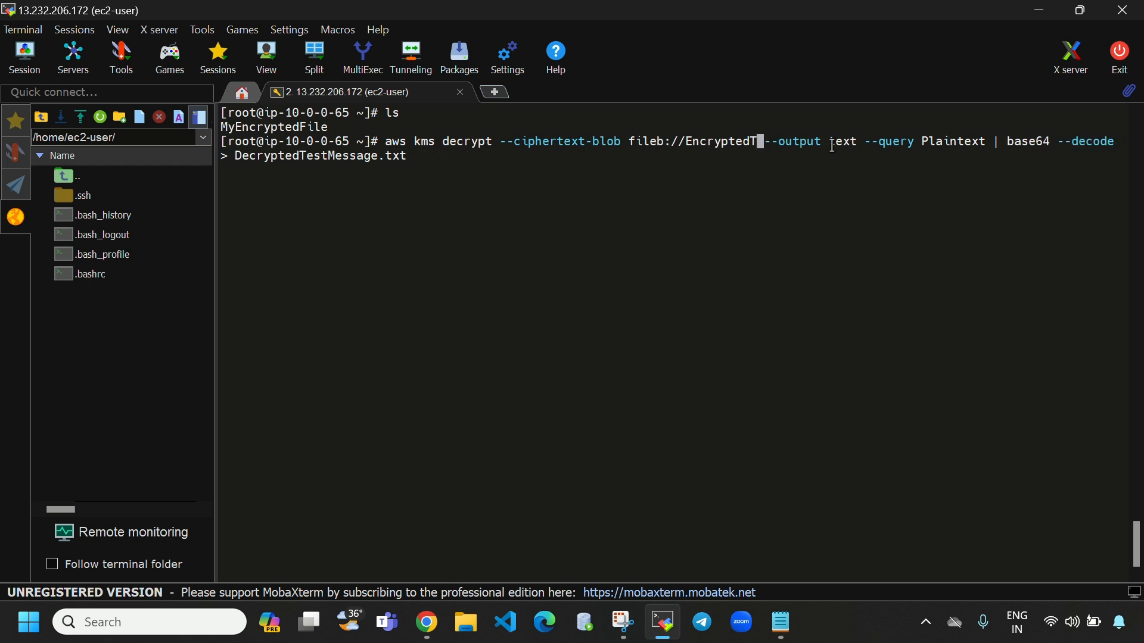
pyautogui.press('BackSpace')
pyautogui.write('File')
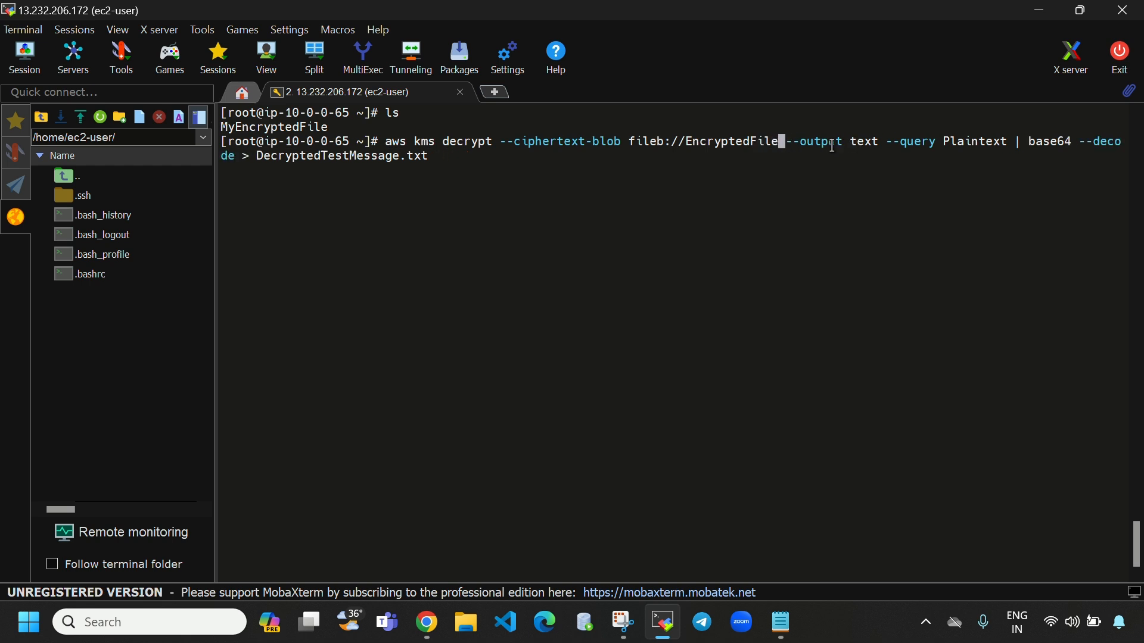
pyautogui.press('Left')
pyautogui.press('Left')
pyautogui.press('Left')
pyautogui.press('Left')
pyautogui.press('Left')
pyautogui.press('Left')
pyautogui.press('Left')
pyautogui.press('Left')
pyautogui.press('Left')
pyautogui.press('Left')
pyautogui.press('Left')
pyautogui.press('Left')
pyautogui.press('Left')
pyautogui.write('My')
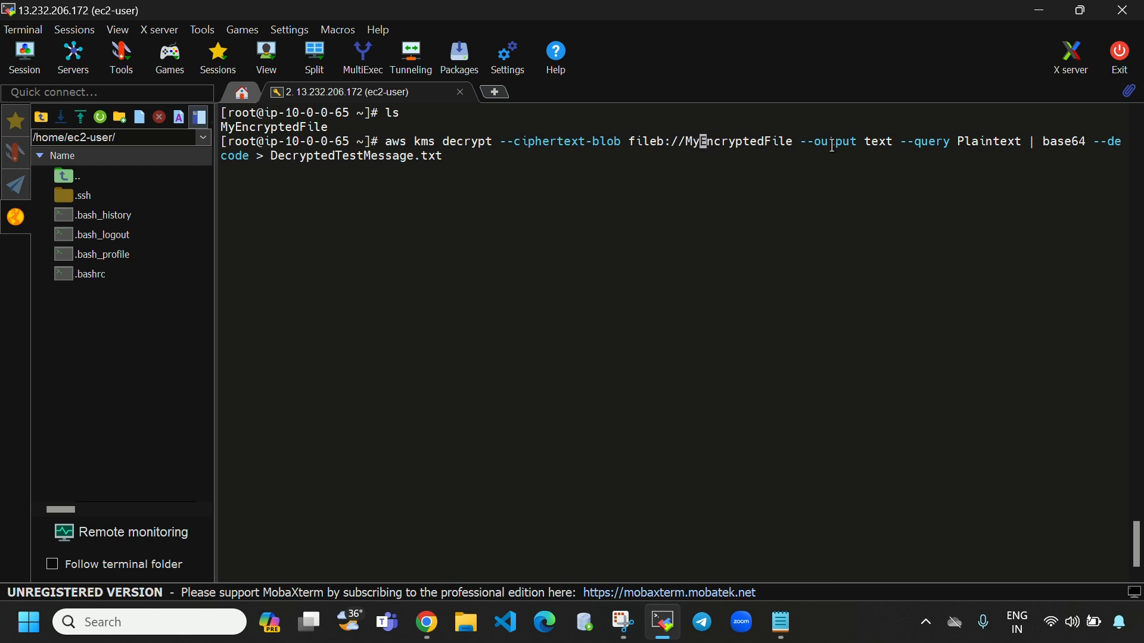
# Step: Check the file names, run the edited command to decrypt MyEncryptedFile into DecryptedTestMessage.txt, and list the directory's files
pyautogui.moveTo(331, 124); pyautogui.dragTo(238, 125)
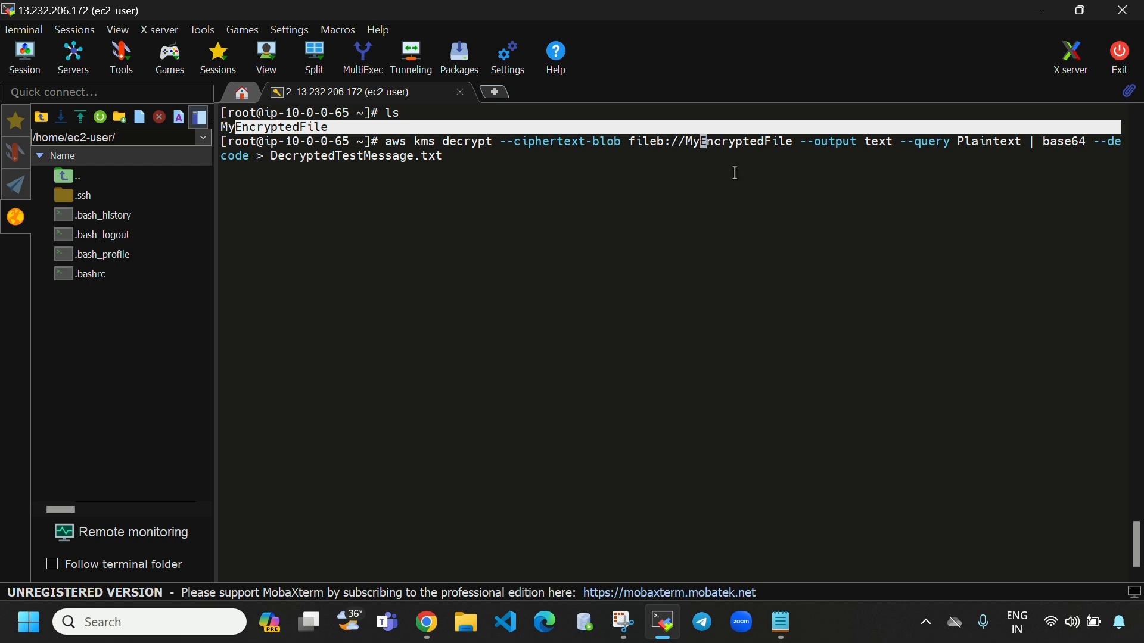
pyautogui.click(910, 185)
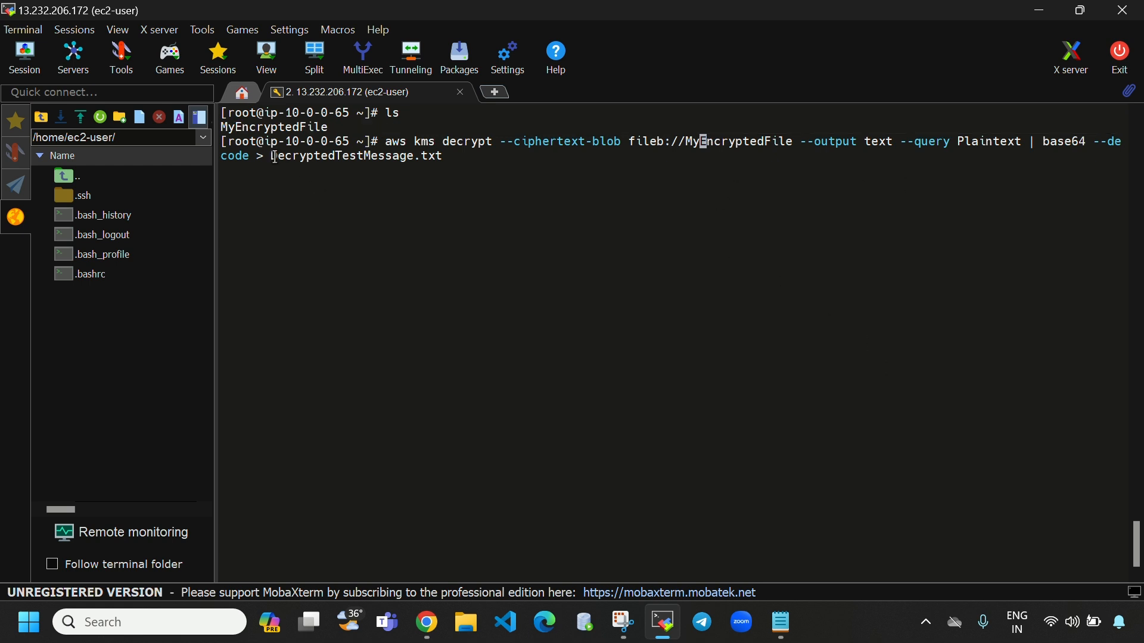
pyautogui.moveTo(274, 156); pyautogui.dragTo(445, 158)
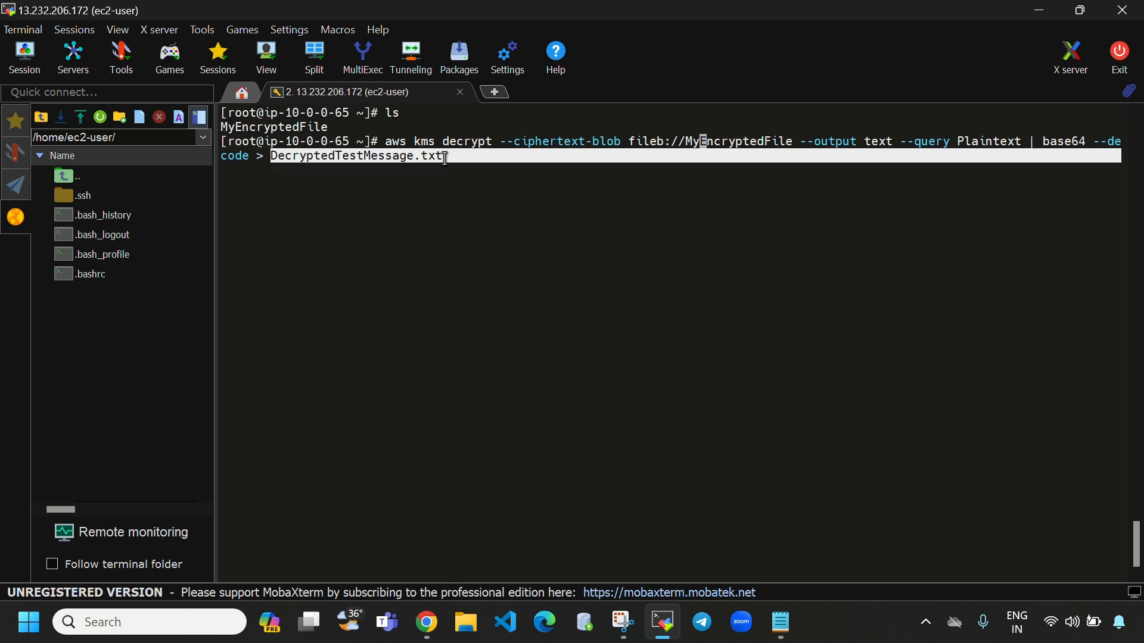
pyautogui.click(487, 179)
pyautogui.press('Return')
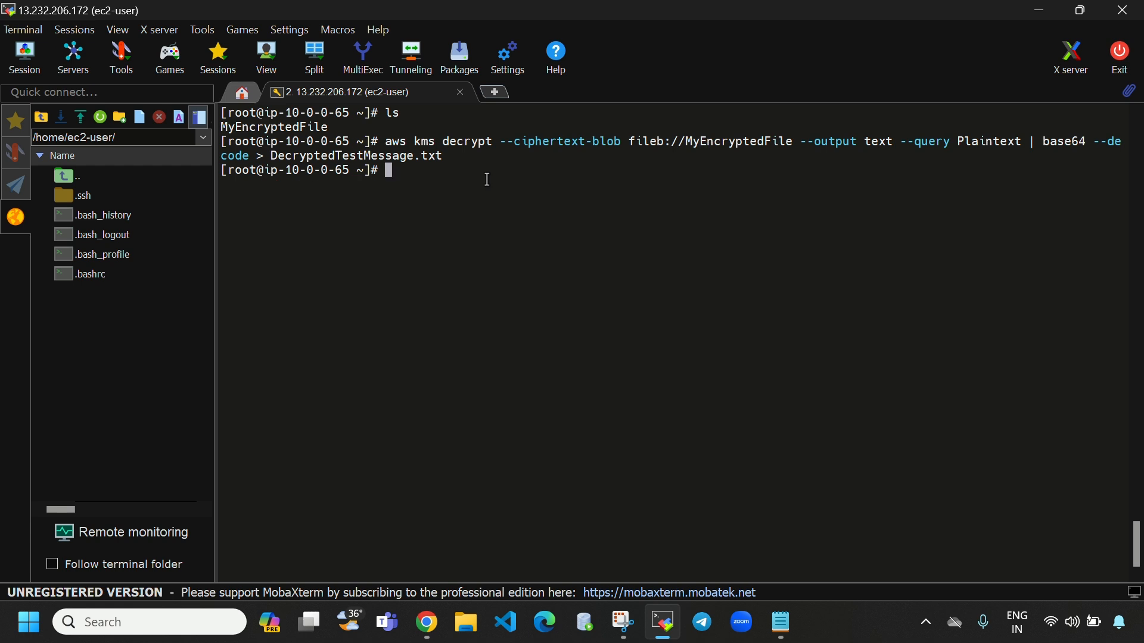
pyautogui.write('ls')
pyautogui.press('Return')
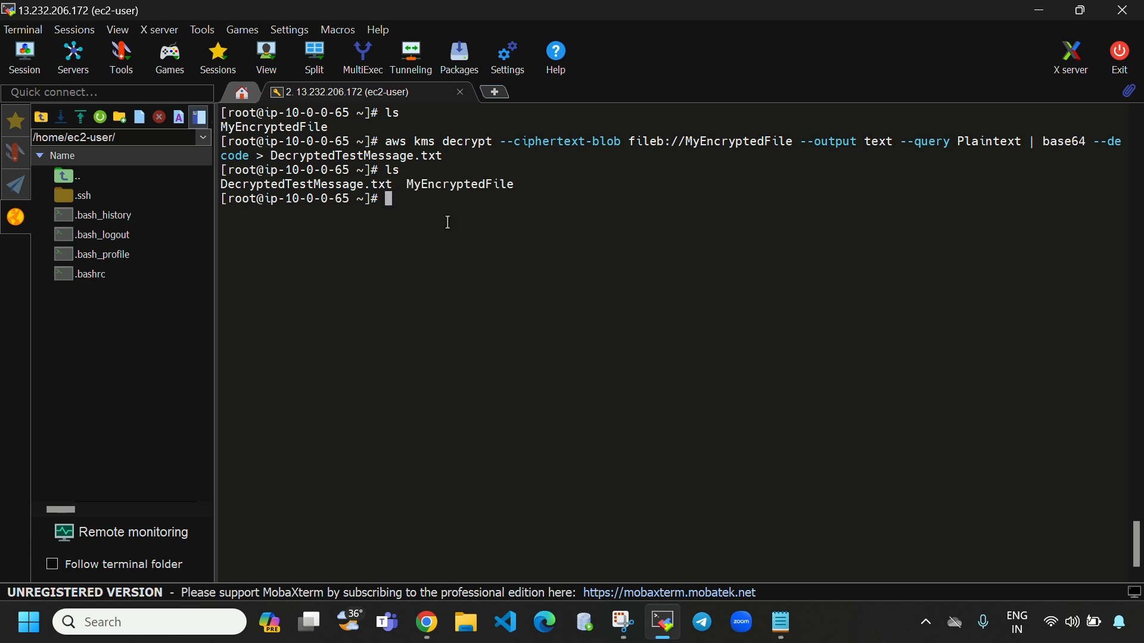
# Step: Print MyEncryptedFile with cat to view its still-encrypted contents, reusing the file name from the directory listing
pyautogui.write('cat')
pyautogui.moveTo(408, 184); pyautogui.dragTo(516, 180)
pyautogui.click(498, 225)
pyautogui.rightClick(499, 226)
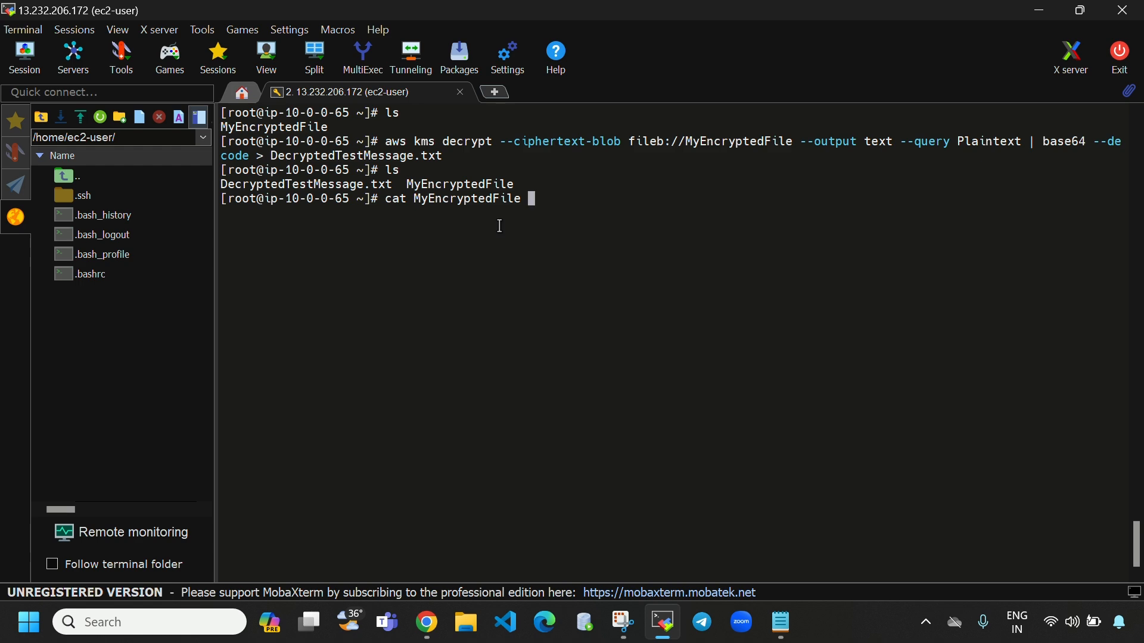
pyautogui.press('Return')
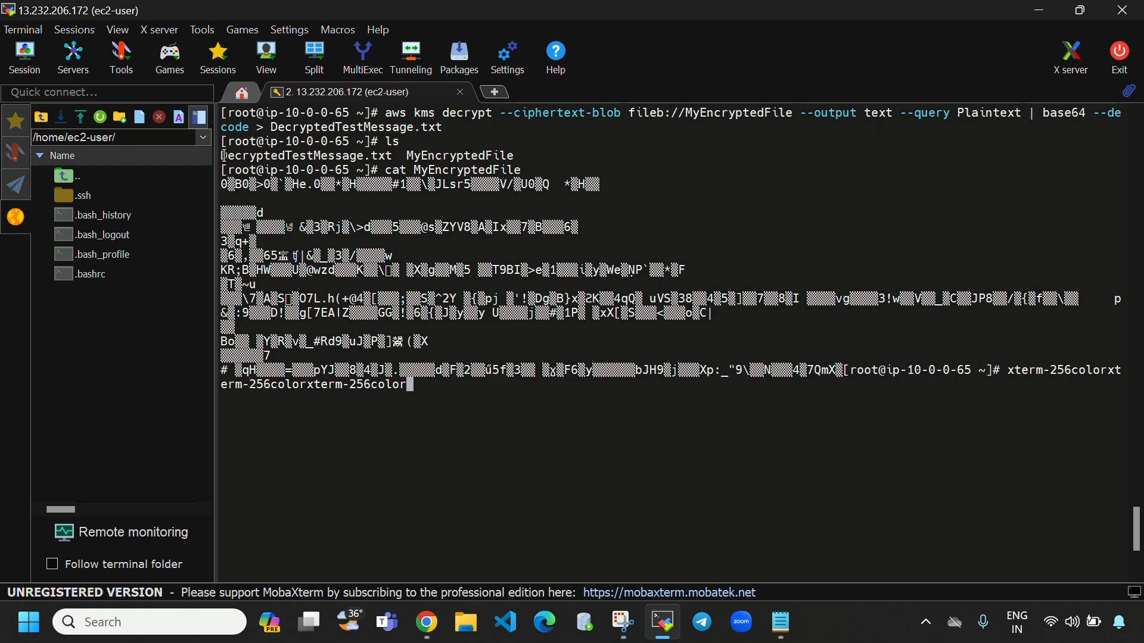
# Step: Clear the stray text from the prompt, print DecryptedTestMessage.txt with cat, and highlight its decrypted paragraph
pyautogui.moveTo(223, 155); pyautogui.dragTo(391, 156)
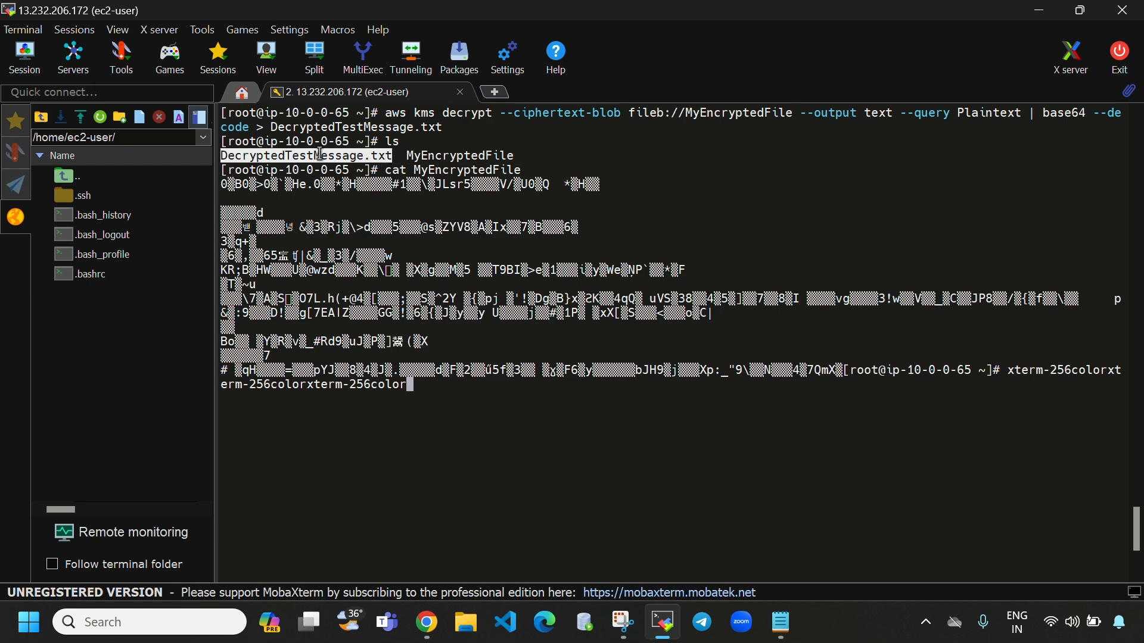
pyautogui.click(465, 398)
pyautogui.press('Return')
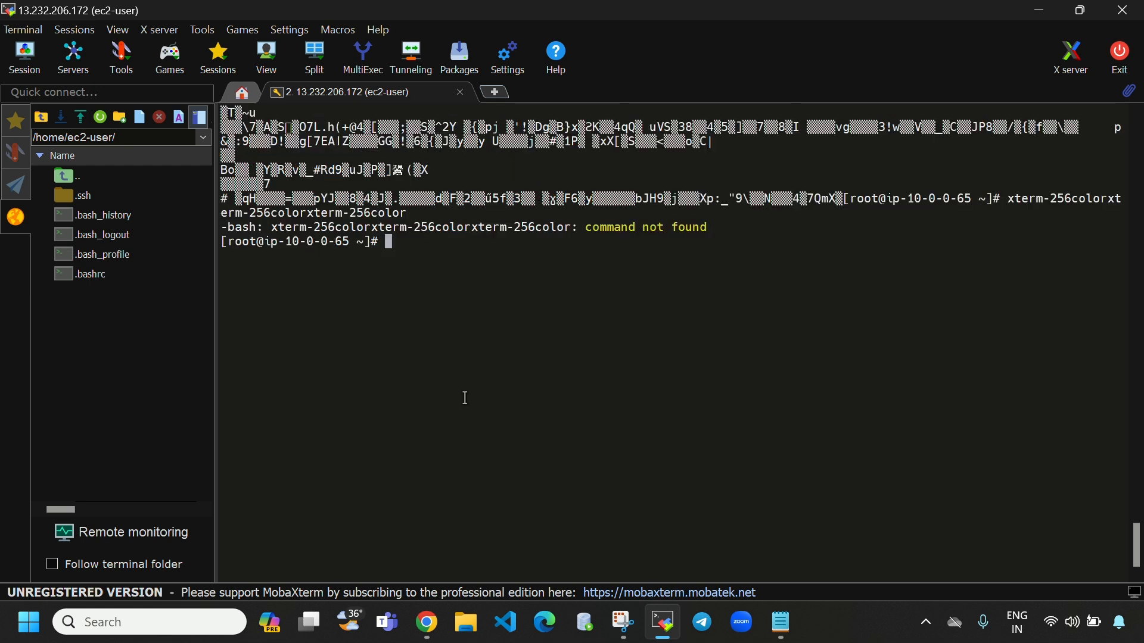
pyautogui.scroll(6, 465, 398)
pyautogui.write('cat DecryptedTestMessage.txt')
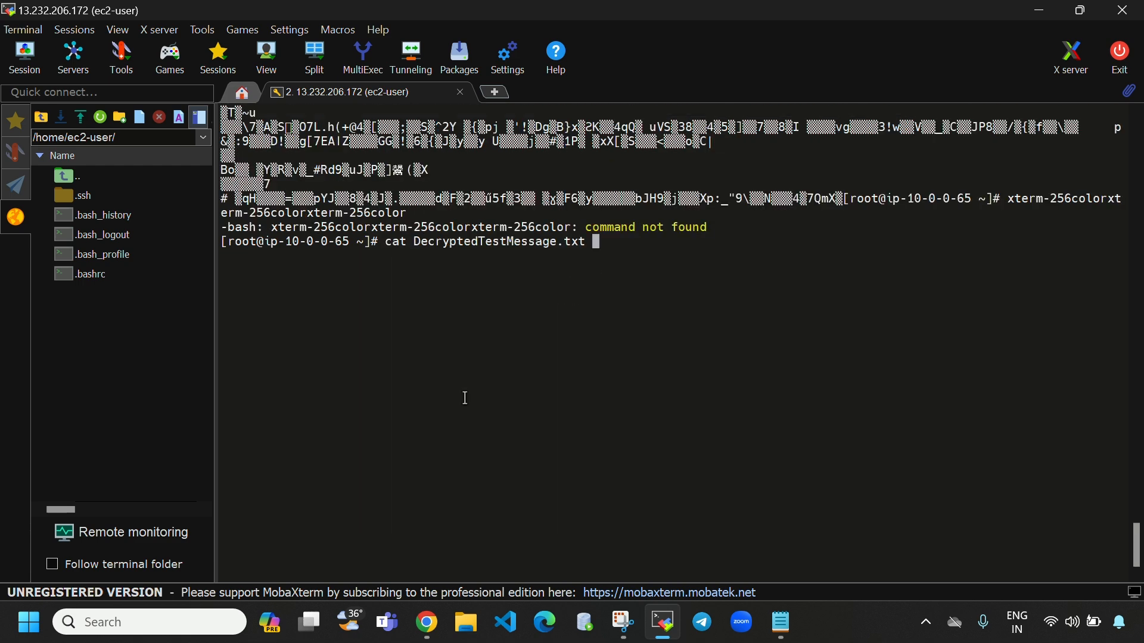
pyautogui.press('Return')
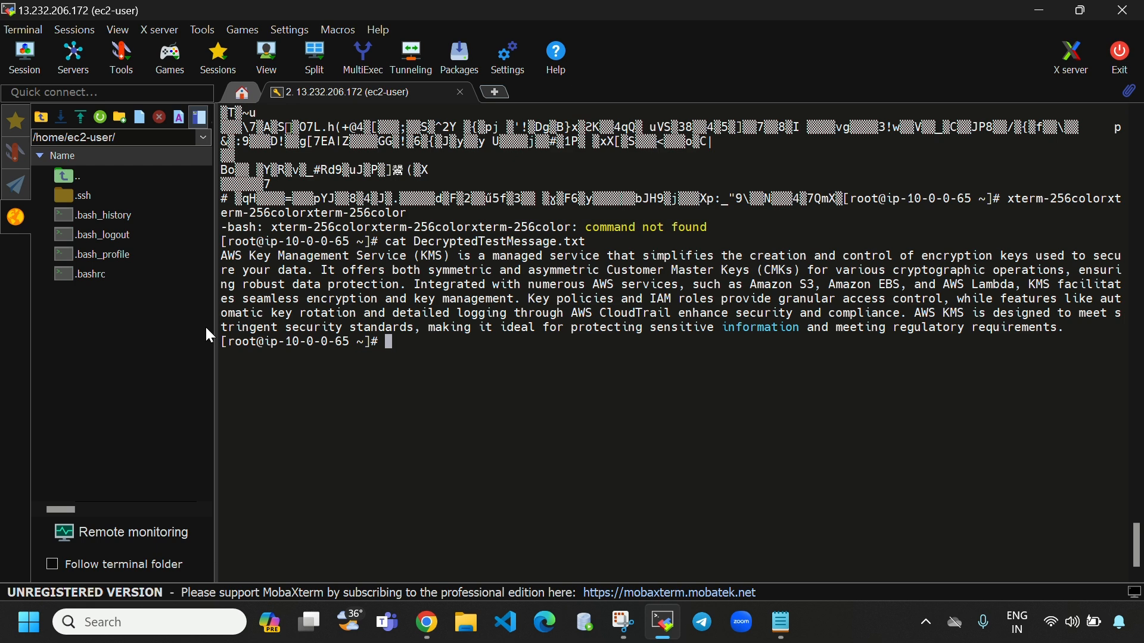
pyautogui.moveTo(222, 257); pyautogui.dragTo(1072, 322)
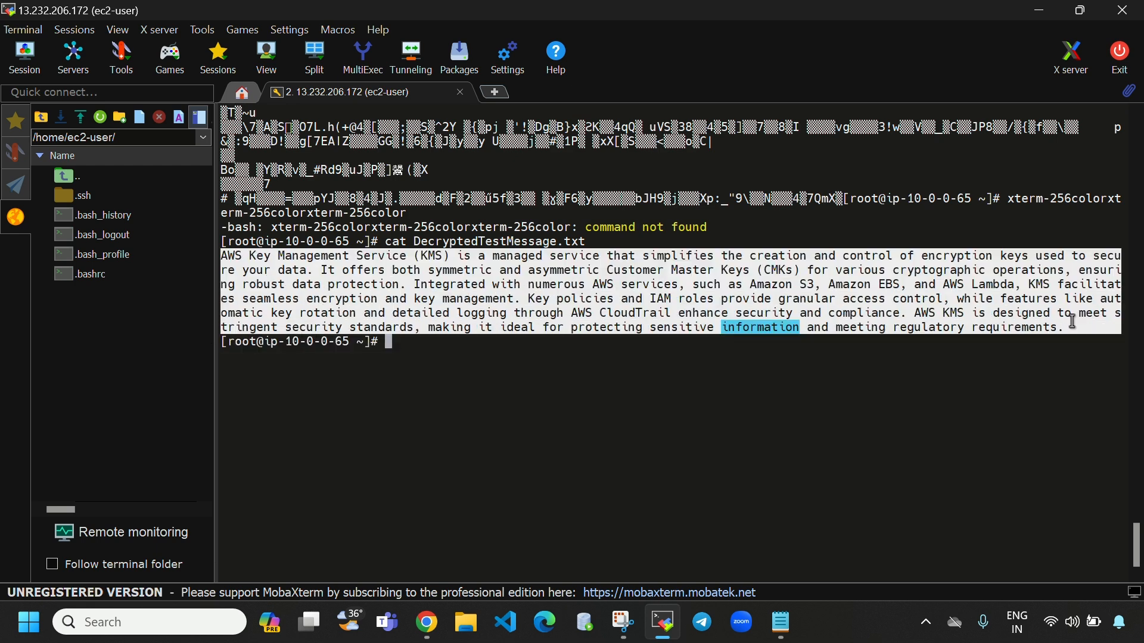
pyautogui.click(729, 379)
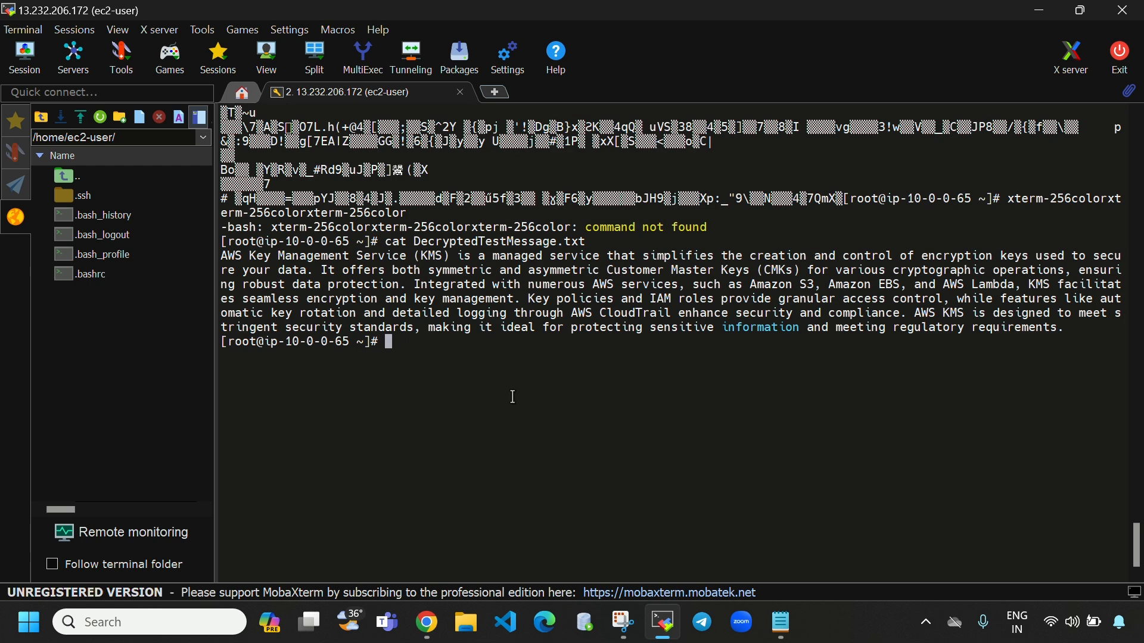
# Step: Clear the terminal, delete all files in the directory with rm -rf *, and list the directory to check it
pyautogui.hotkey('ctrl', 'l')
pyautogui.click(428, 619)
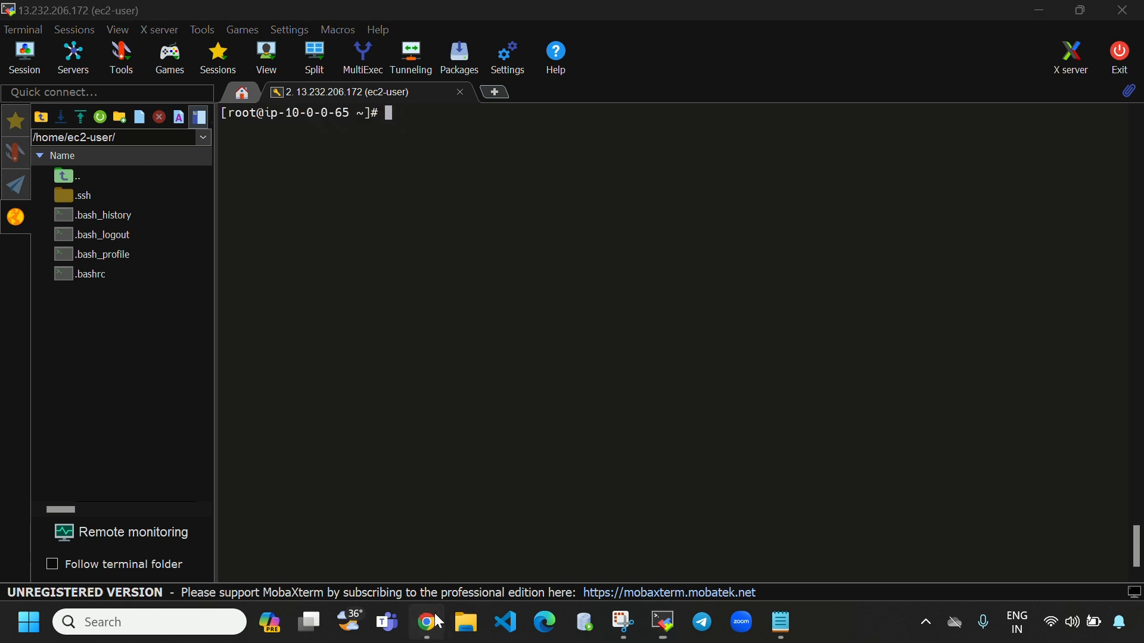
pyautogui.click(663, 622)
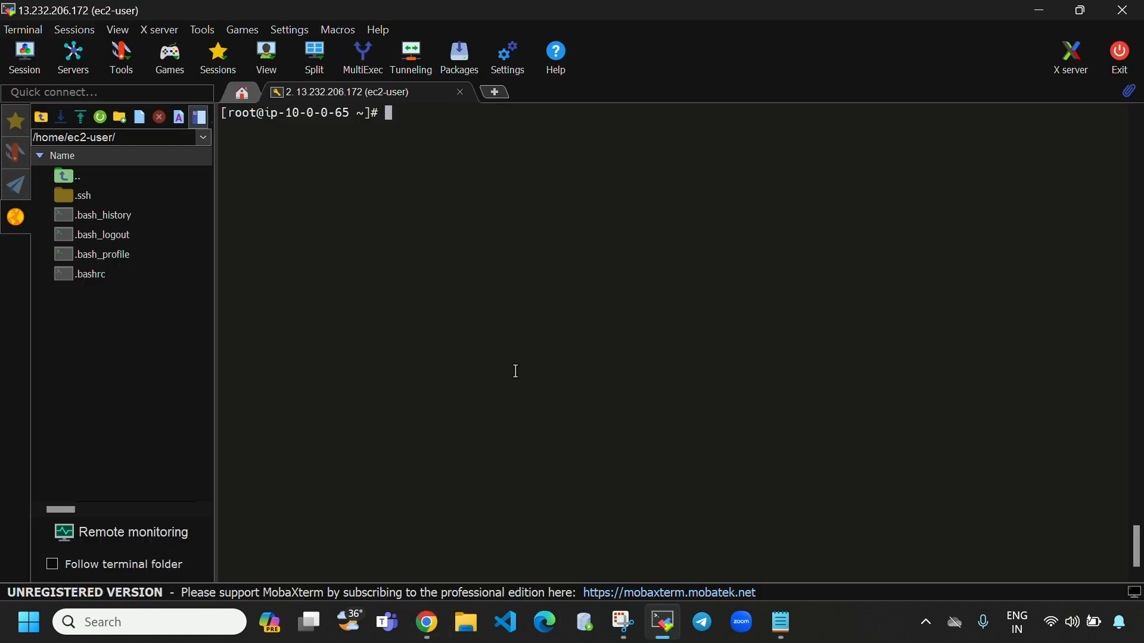
pyautogui.write('ls')
pyautogui.press('Return')
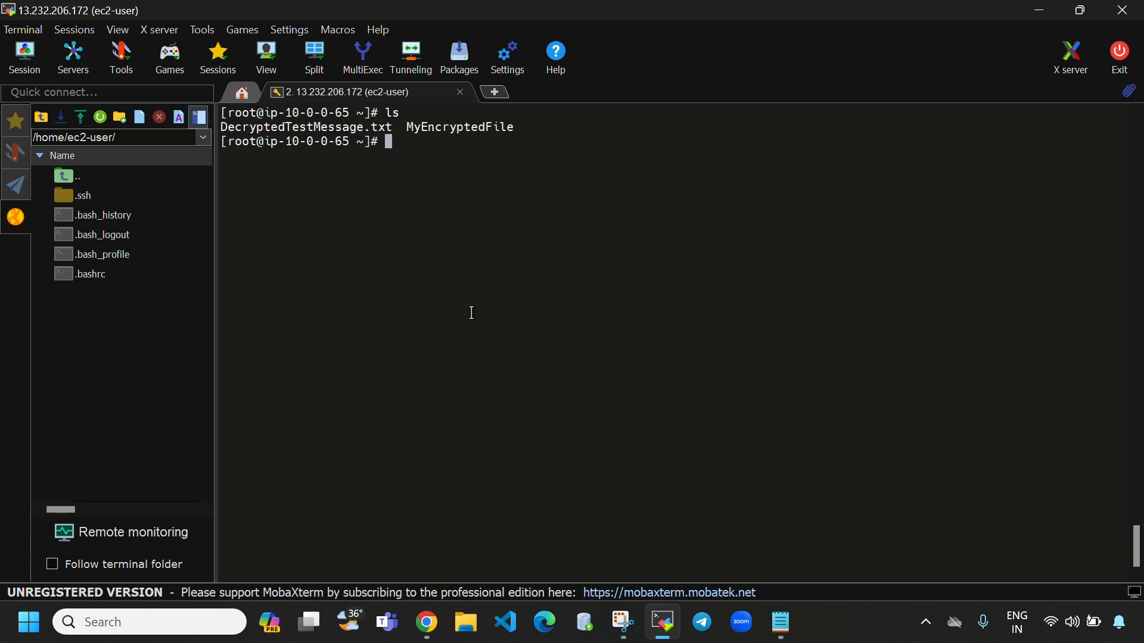
pyautogui.write('rm -rf *')
pyautogui.press('Return')
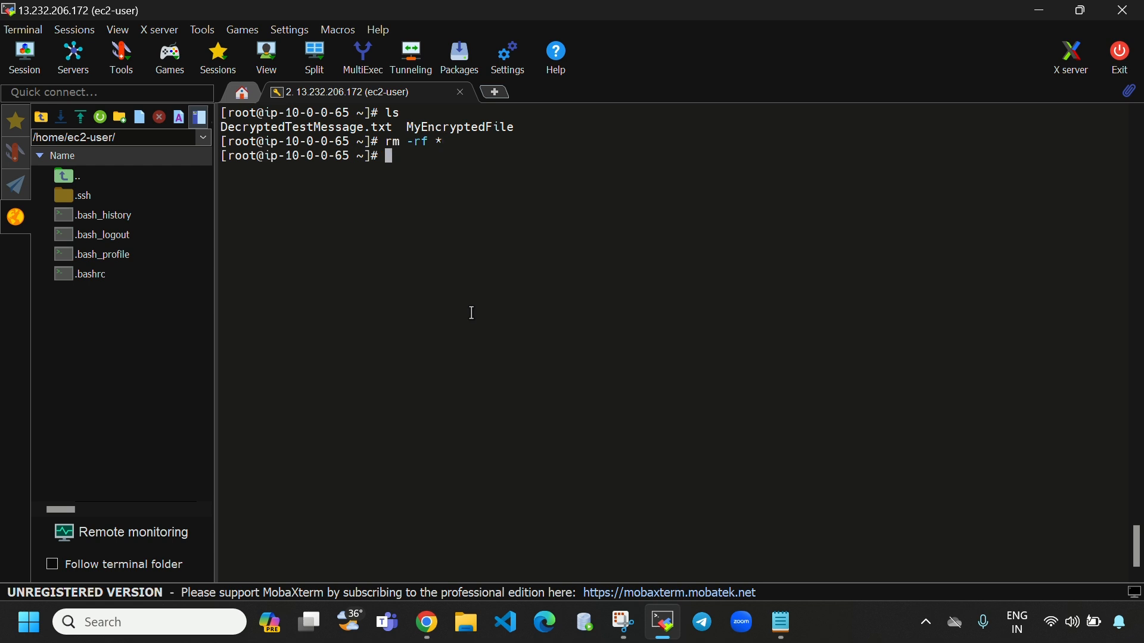
pyautogui.write('ls')
pyautogui.press('Return')
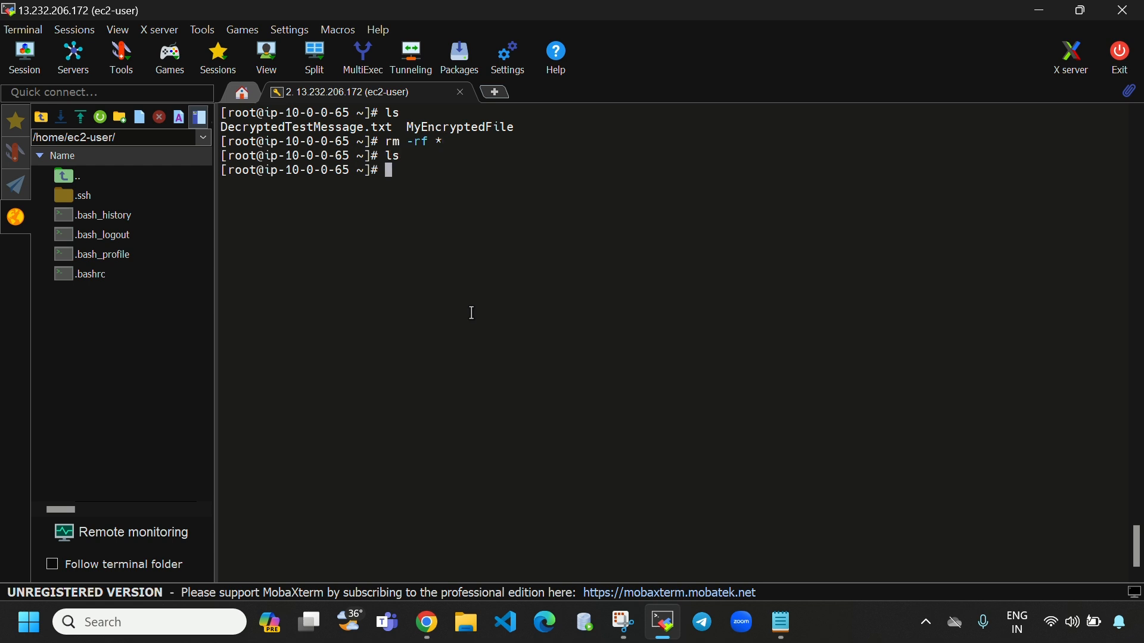
pyautogui.hotkey('ctrl', 'l')
pyautogui.write('ls')
pyautogui.press('Return')
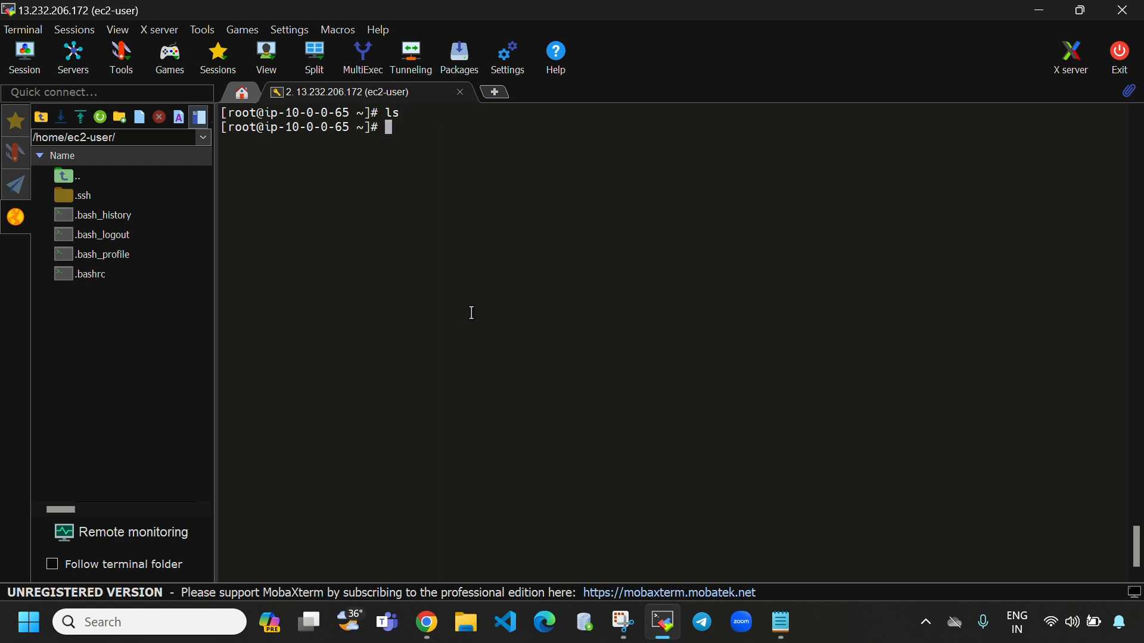
# Step: Open a new file named message.txt in vi and enter insert mode
pyautogui.write('vi message.txt')
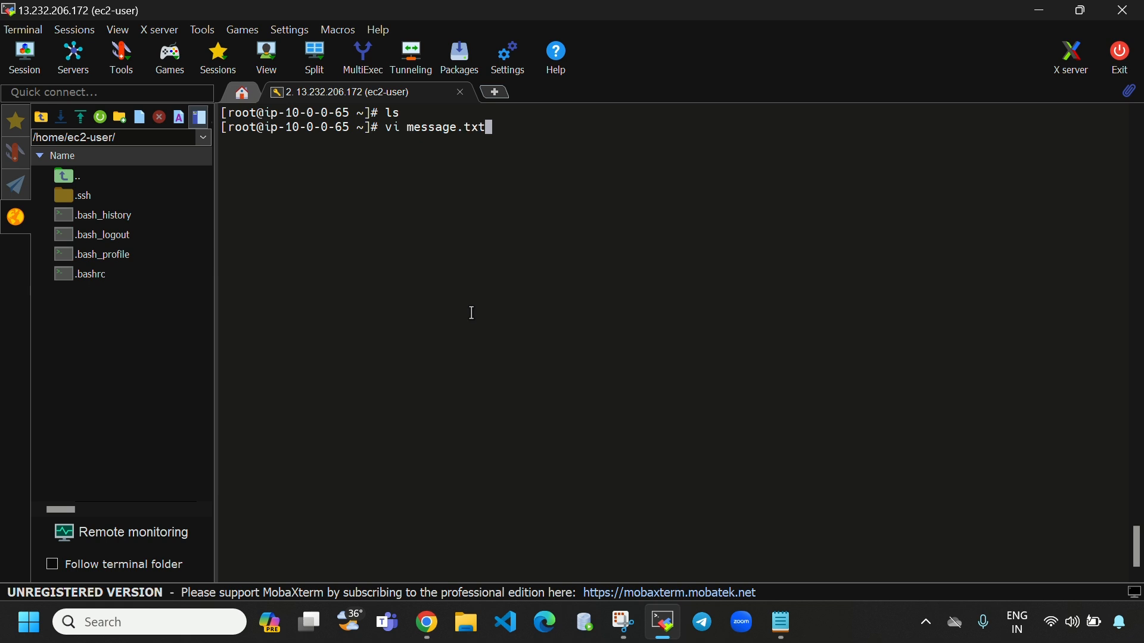
pyautogui.moveTo(498, 136); pyautogui.dragTo(415, 128)
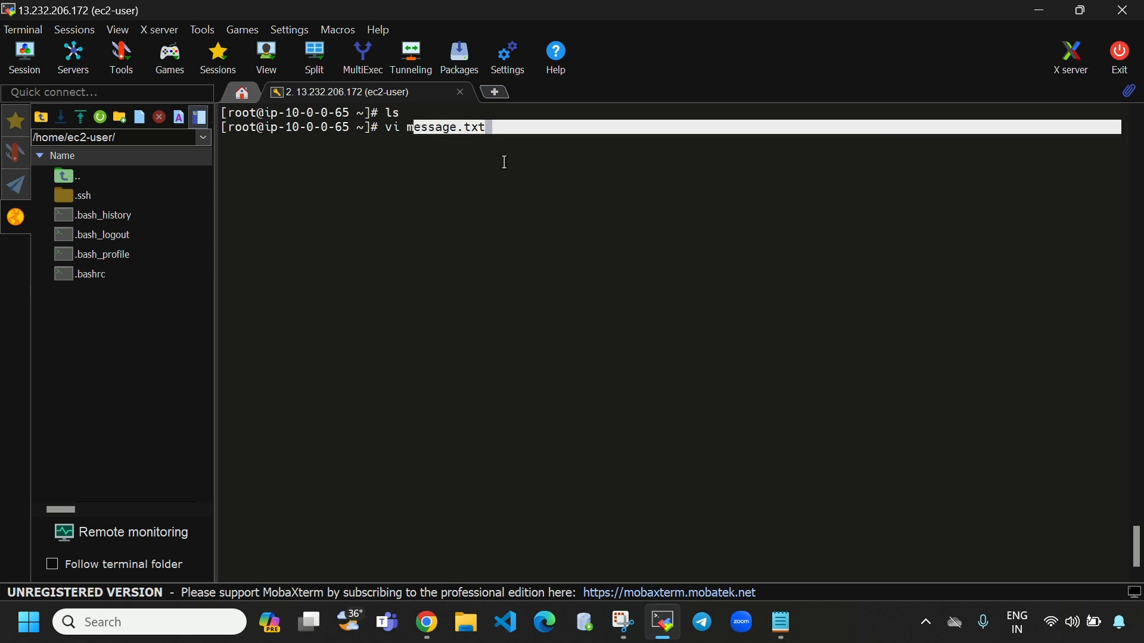
pyautogui.click(553, 144)
pyautogui.press('Return')
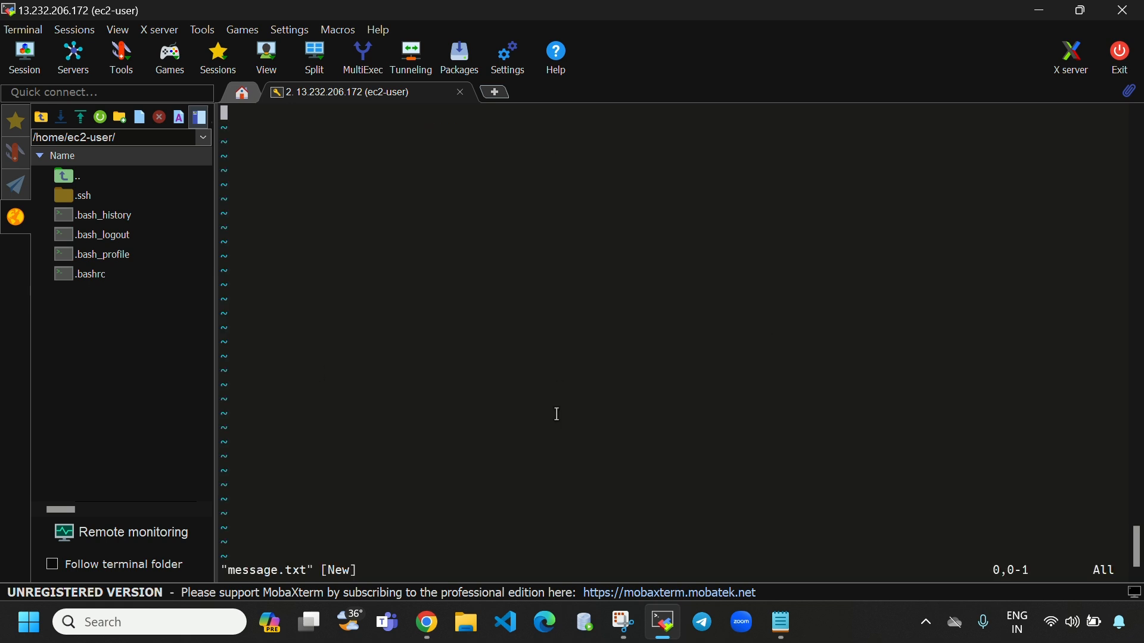
pyautogui.press('i')
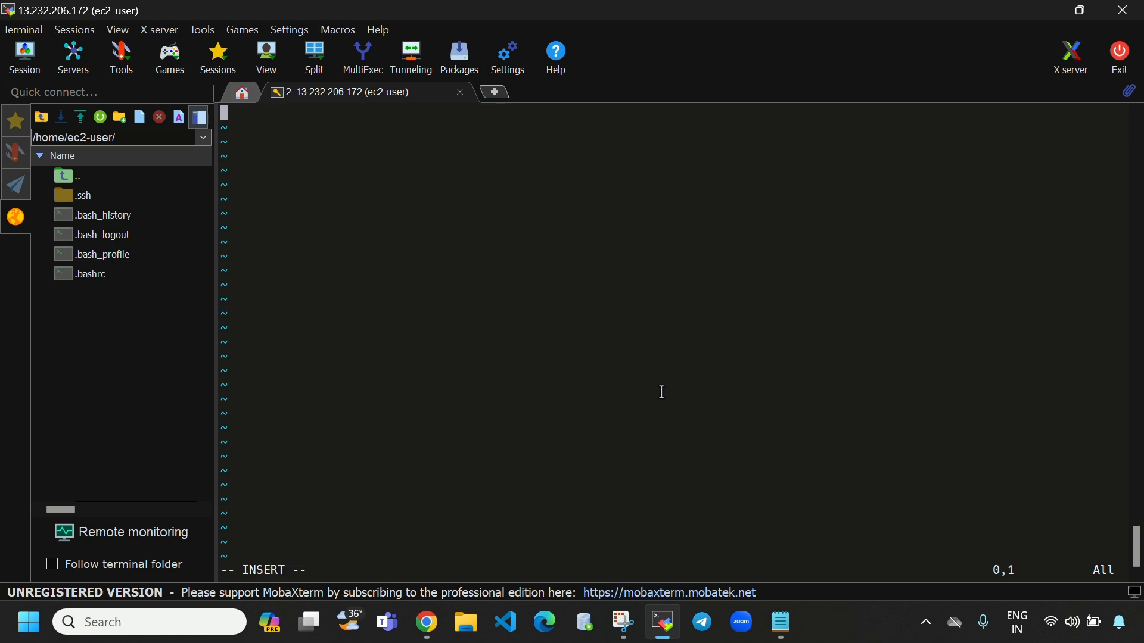
# Step: Copy the AWS Key Management Service paragraph from the Notepad notes and paste it into message.txt in the MobaXterm terminal
pyautogui.hotkey('alt', 'Tab')
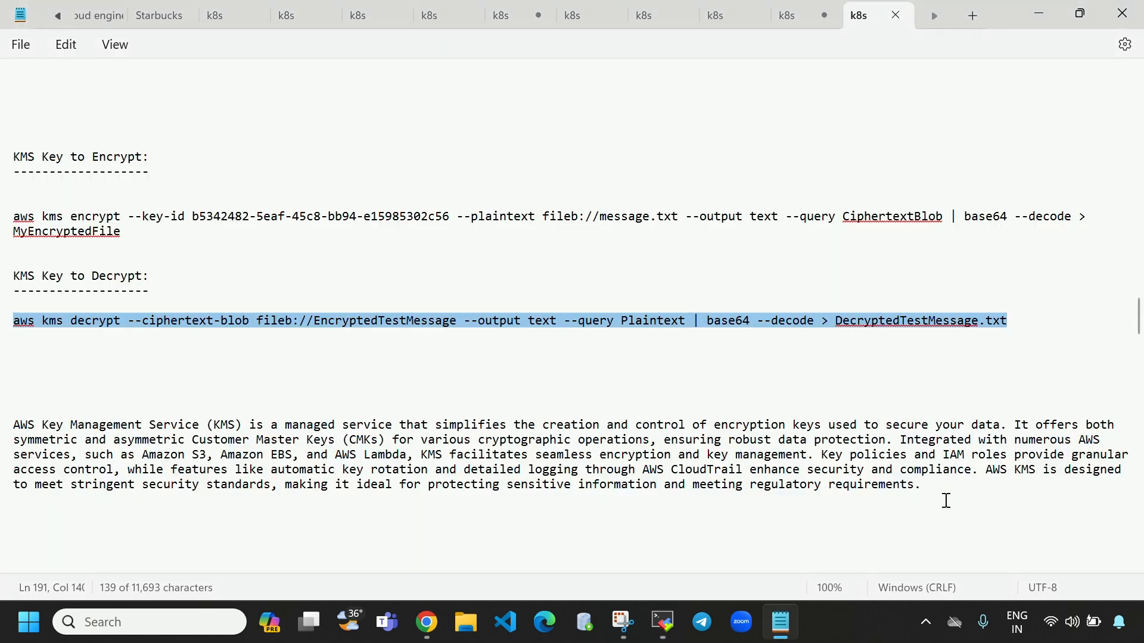
pyautogui.moveTo(939, 493); pyautogui.dragTo(15, 425)
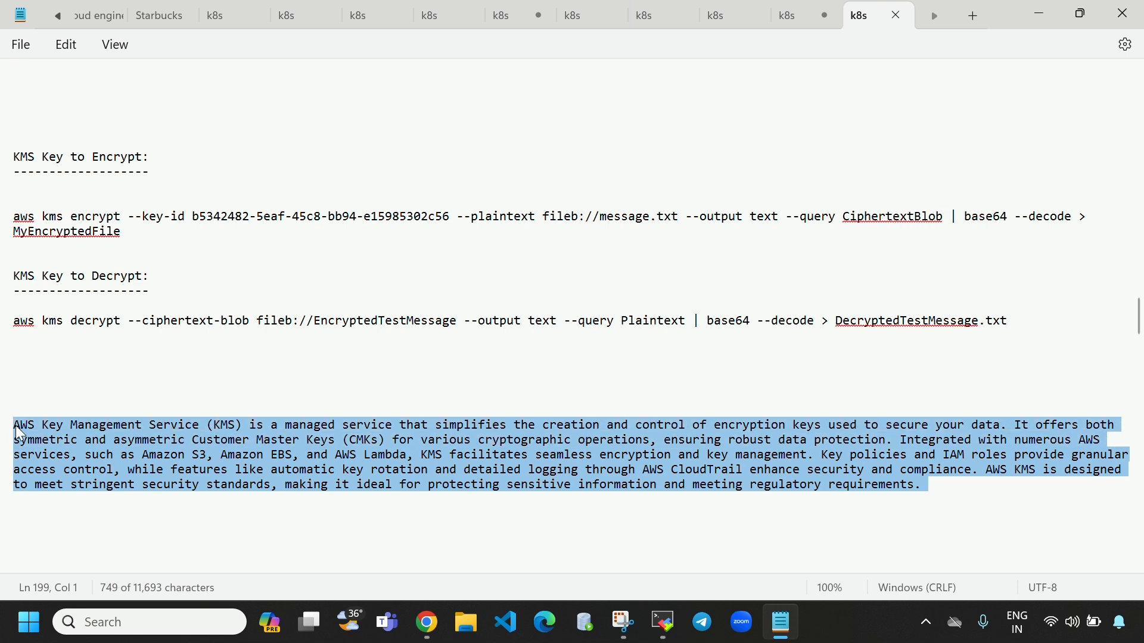
pyautogui.rightClick(55, 428)
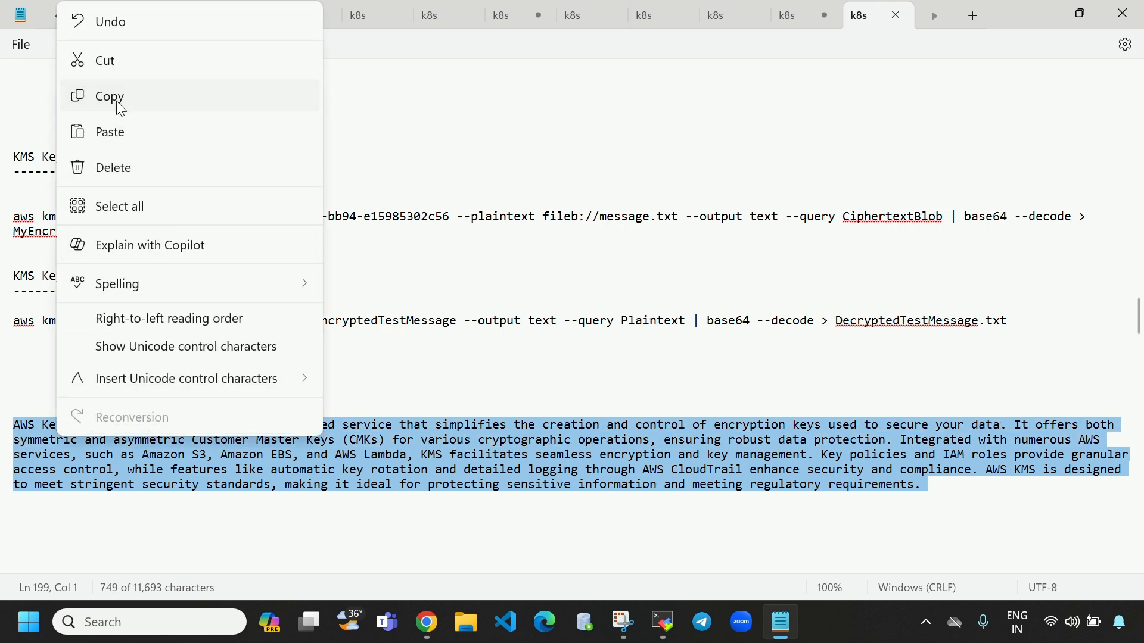
pyautogui.click(116, 102)
pyautogui.click(426, 622)
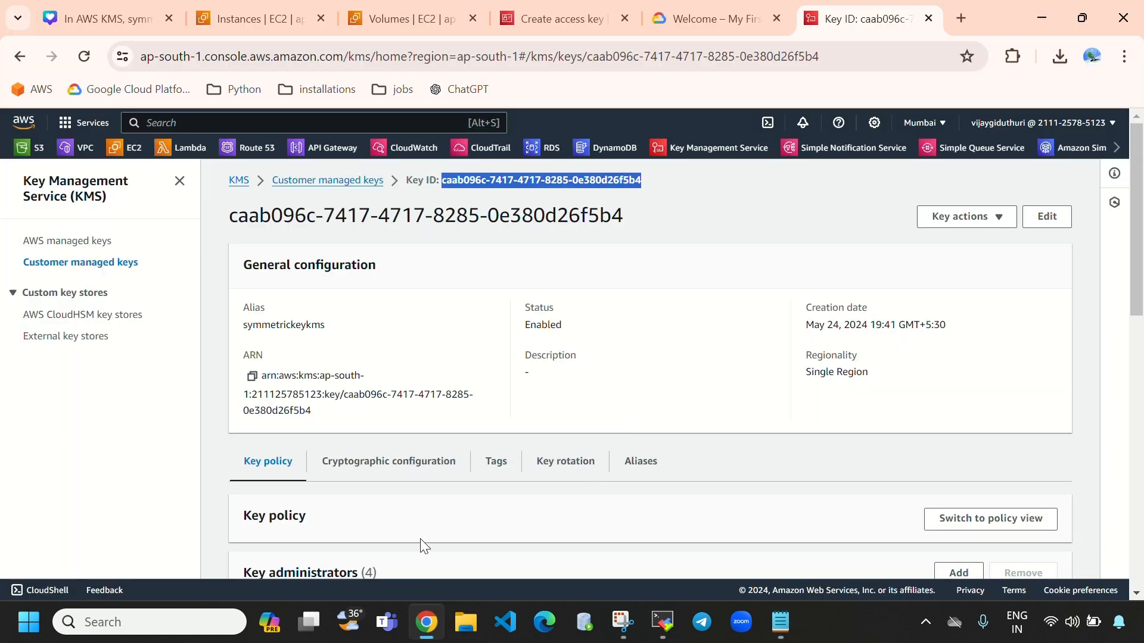
pyautogui.click(663, 621)
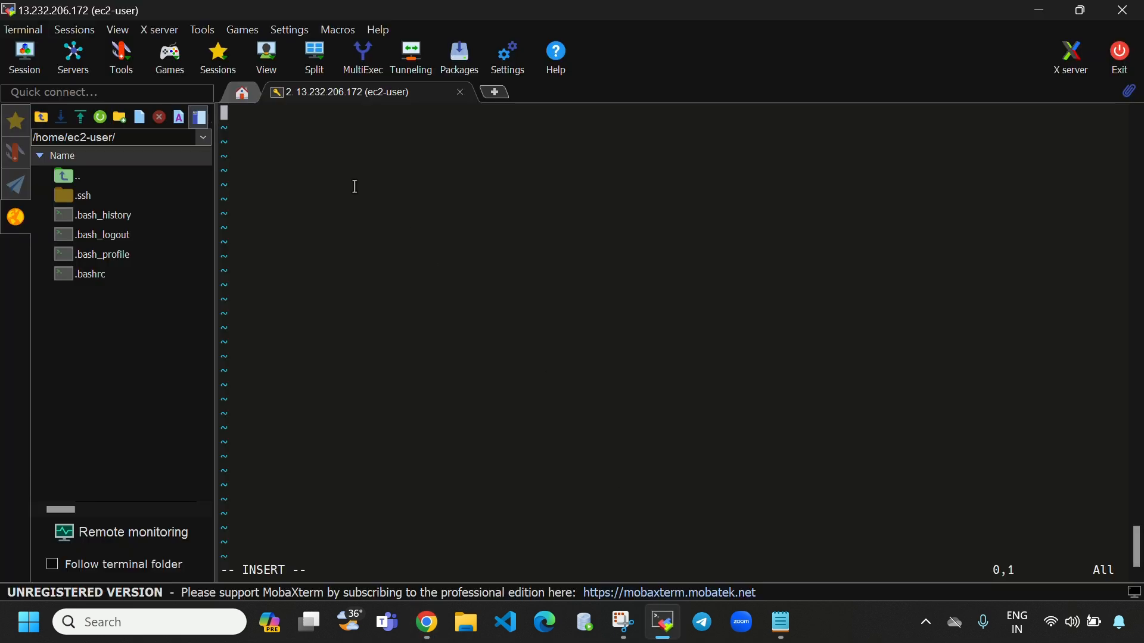
pyautogui.rightClick(263, 126)
pyautogui.click(349, 204)
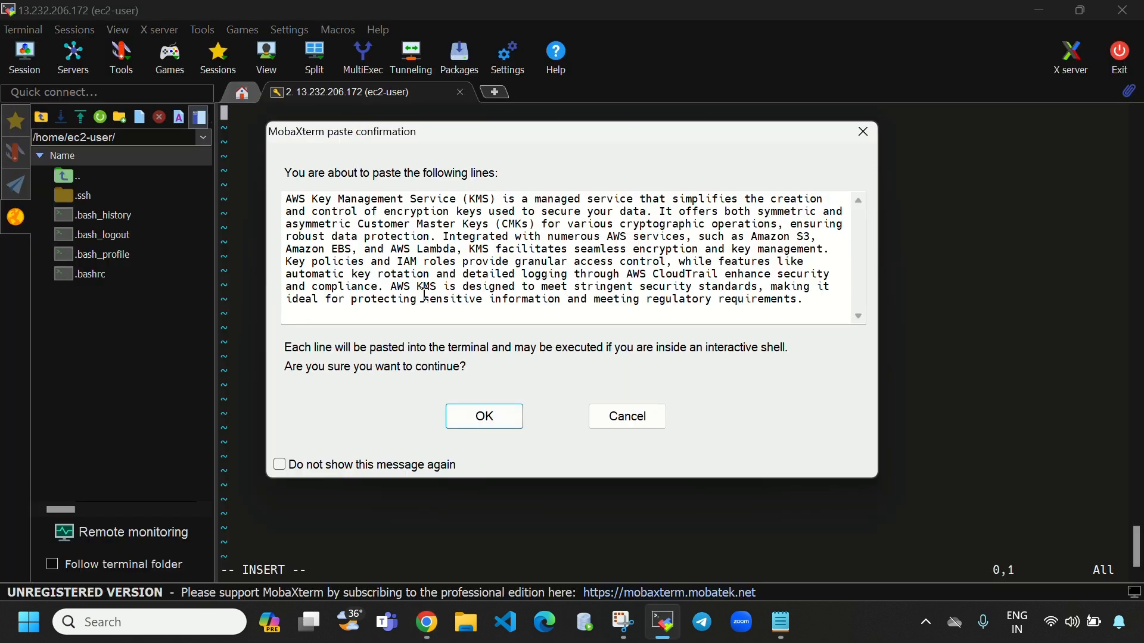
pyautogui.click(510, 415)
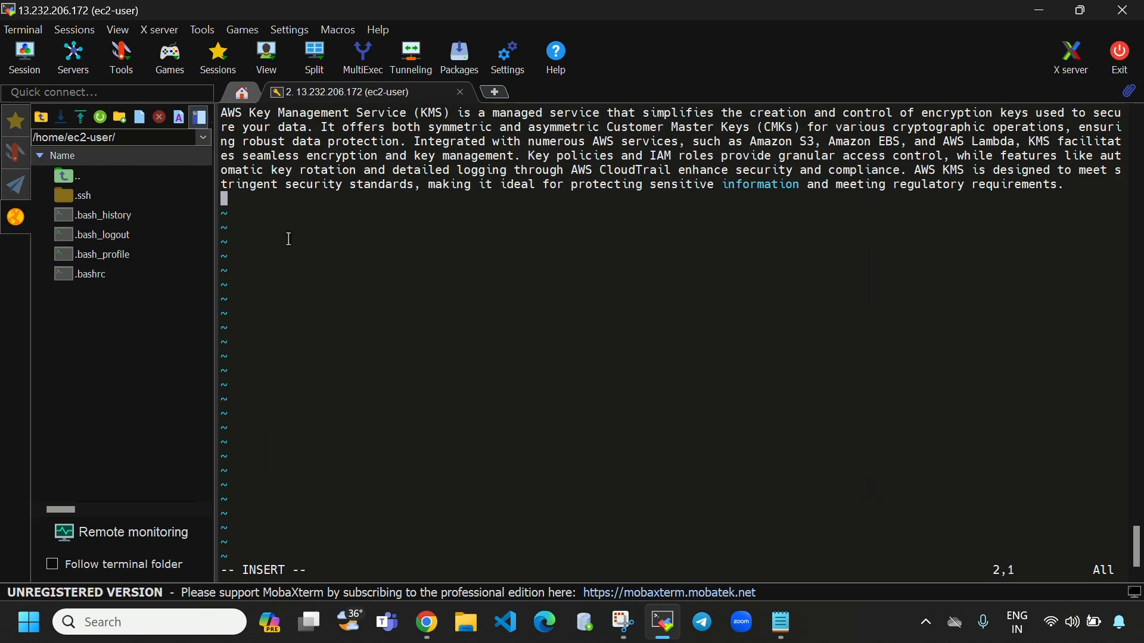
# Step: Paste the same KMS paragraph four more times below the first one in message.txt
pyautogui.rightClick(256, 198)
pyautogui.click(333, 256)
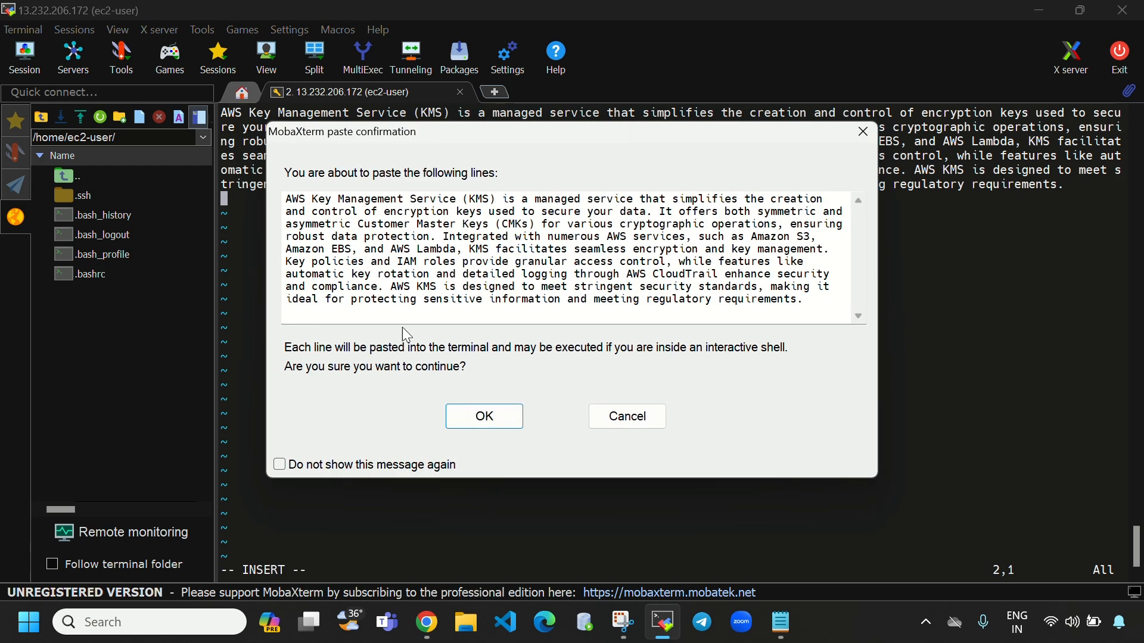
pyautogui.click(496, 411)
pyautogui.rightClick(337, 326)
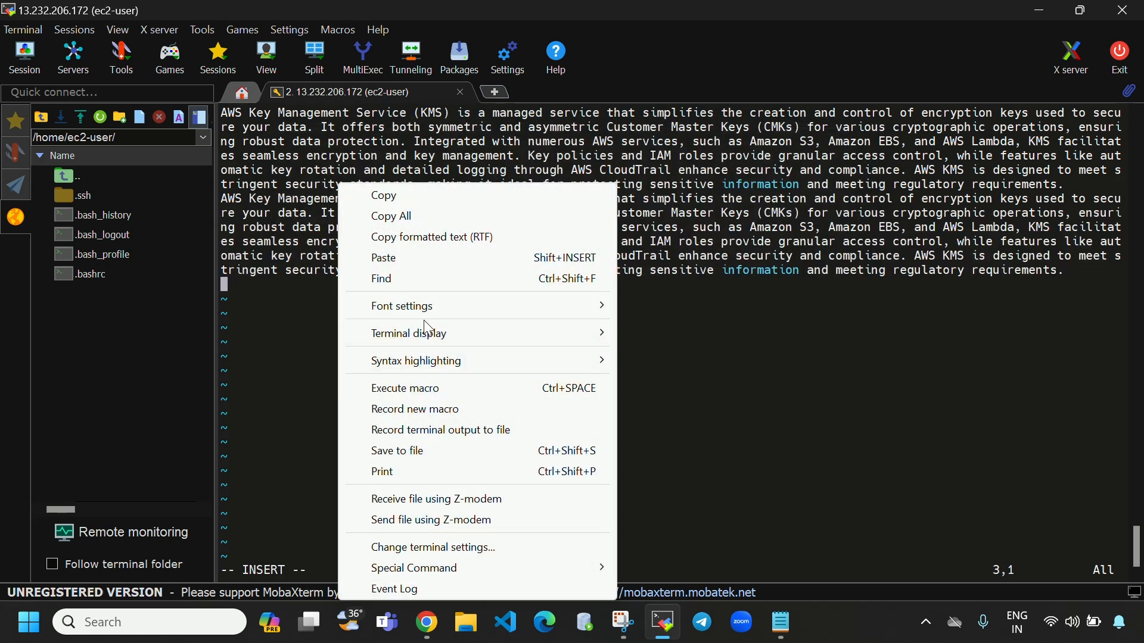
pyautogui.click(399, 266)
pyautogui.click(460, 417)
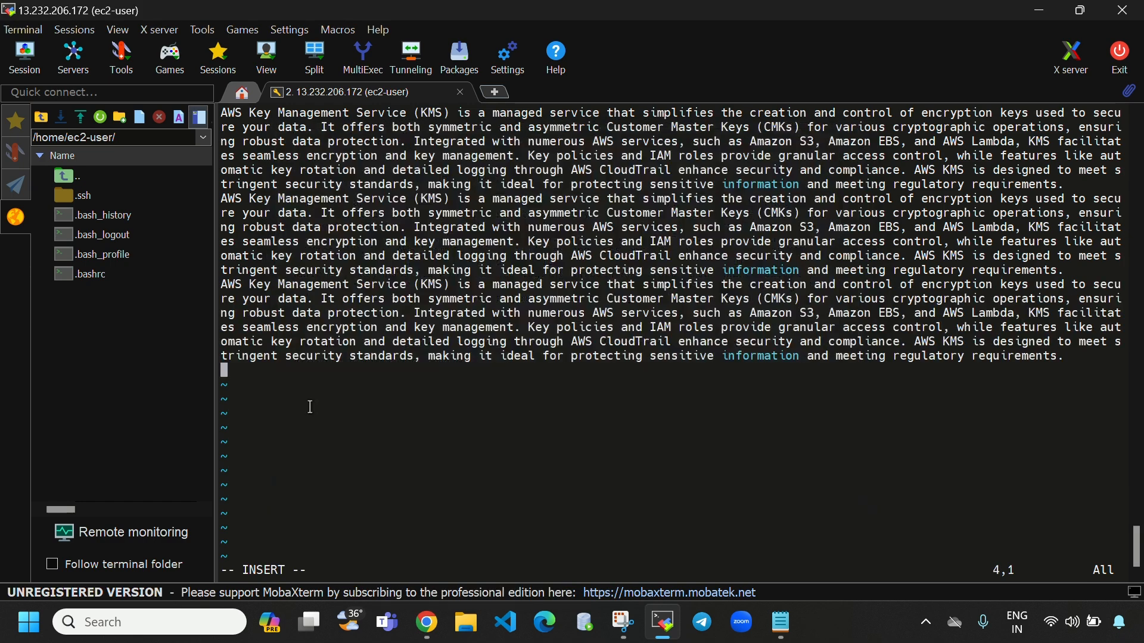
pyautogui.rightClick(306, 182)
pyautogui.click(374, 267)
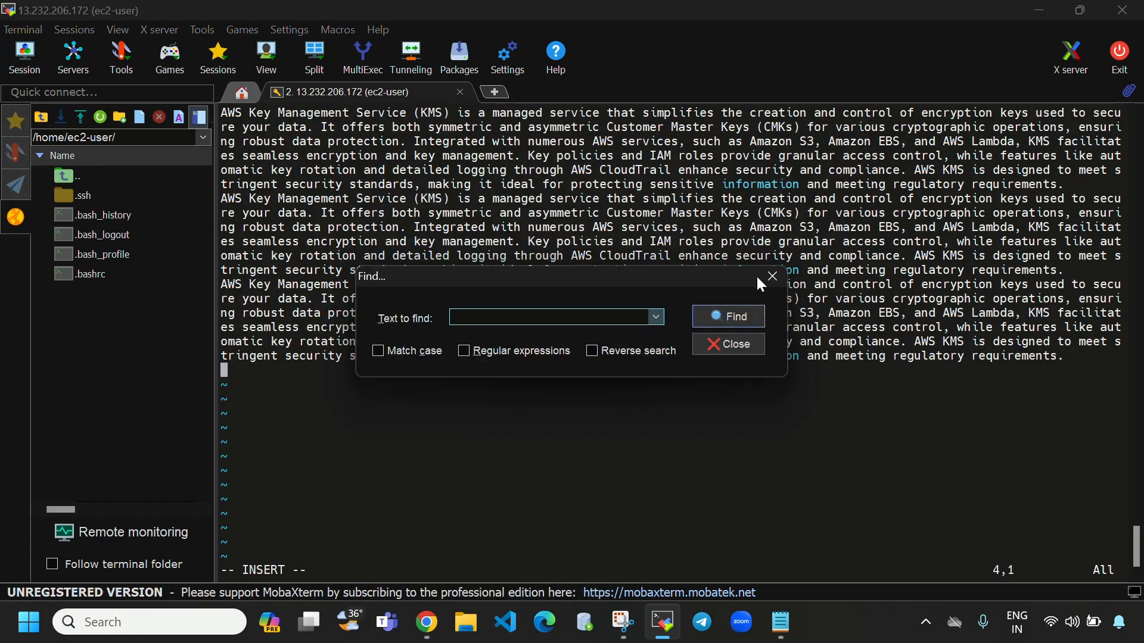
pyautogui.click(773, 279)
pyautogui.rightClick(380, 433)
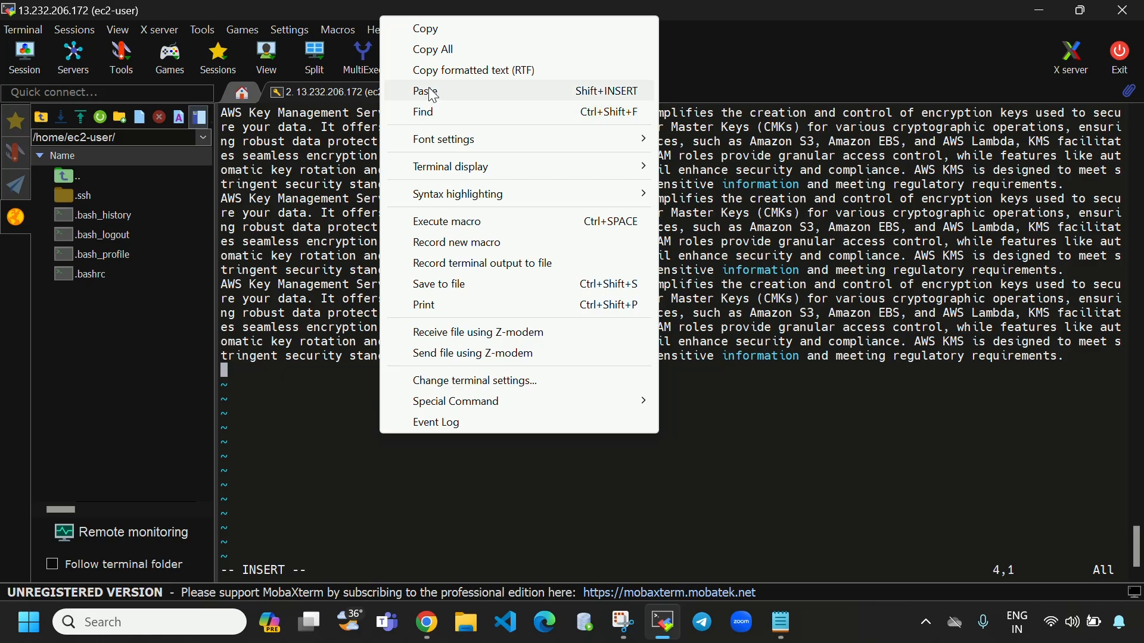
pyautogui.click(433, 93)
pyautogui.click(492, 412)
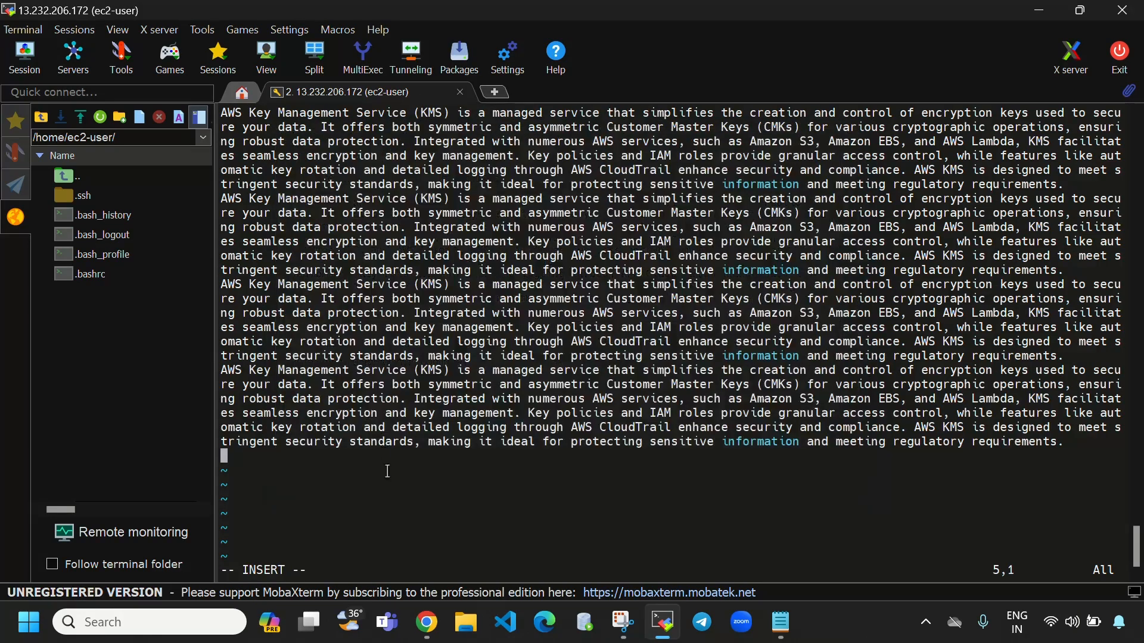
pyautogui.rightClick(386, 474)
pyautogui.click(444, 463)
pyautogui.click(952, 182)
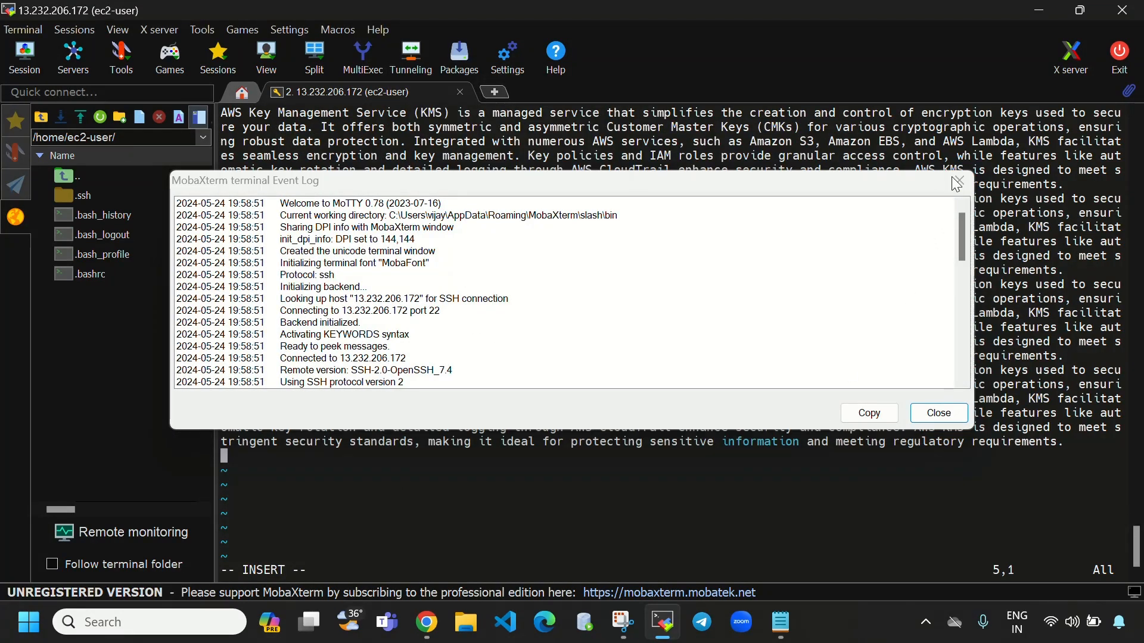
pyautogui.rightClick(253, 447)
pyautogui.click(334, 103)
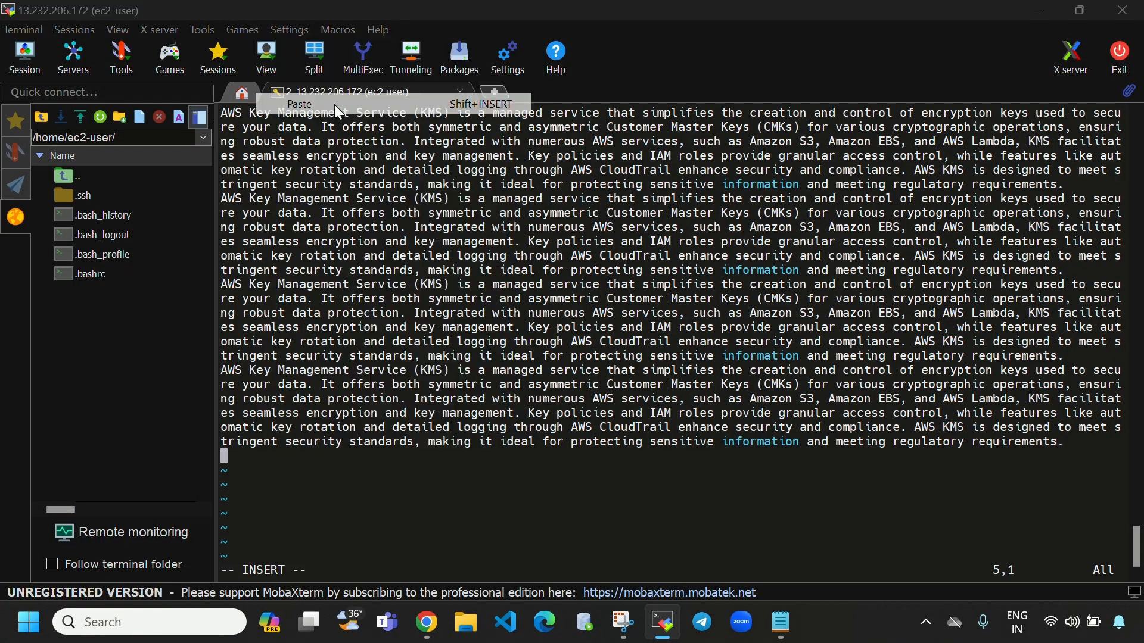
pyautogui.click(499, 421)
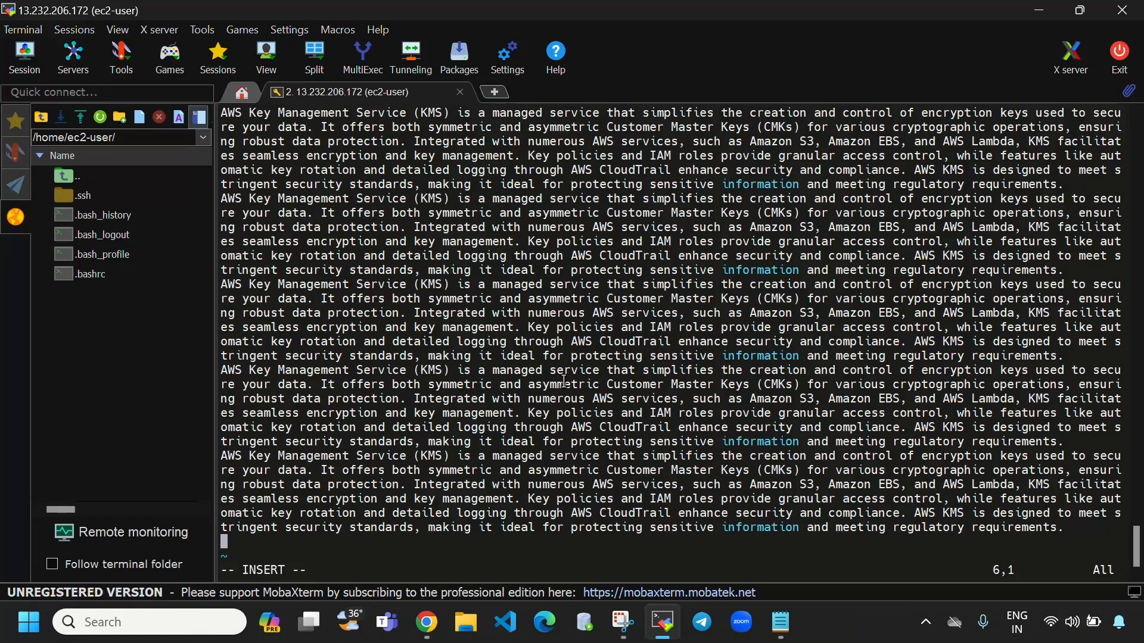
# Step: Save message.txt with :wq and quit vi
pyautogui.press('Escape')
pyautogui.write(':wq')
pyautogui.press('Return')
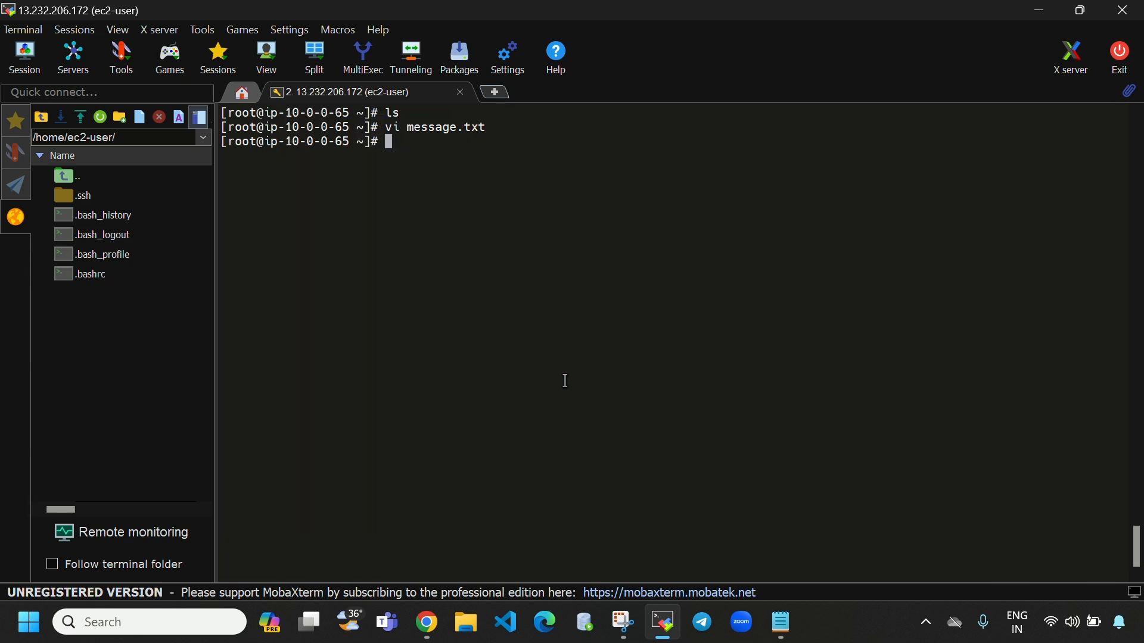
# Step: Clear the terminal, list the directory's files, and print message.txt with cat
pyautogui.hotkey('ctrl', 'l')
pyautogui.write('ls')
pyautogui.press('Return')
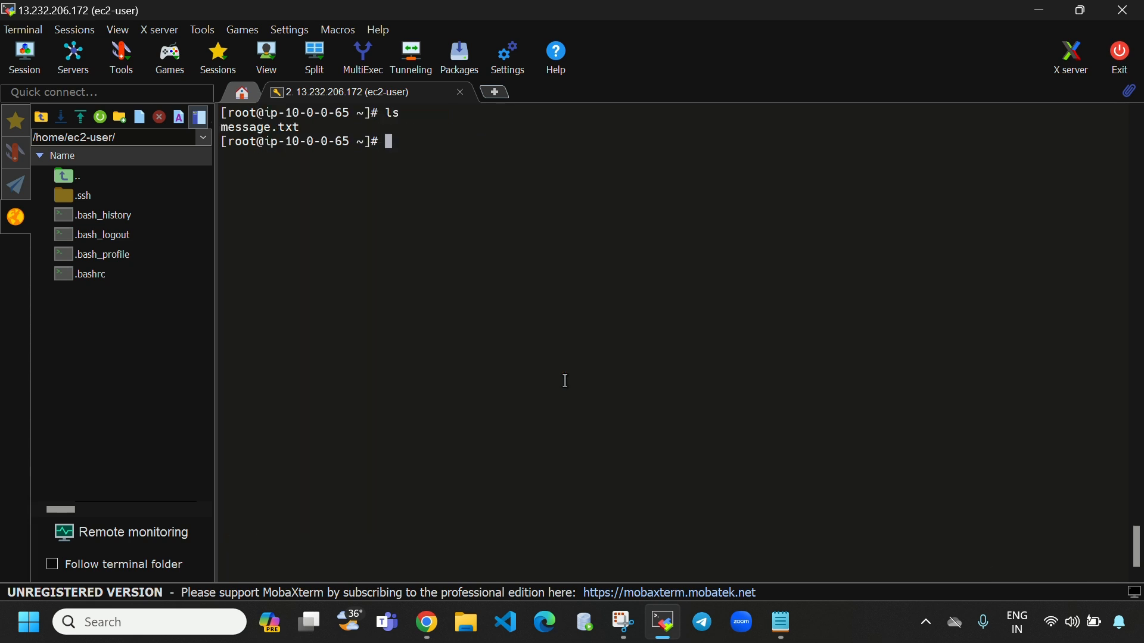
pyautogui.write('cat m')
pyautogui.press('Tab')
pyautogui.press('Return')
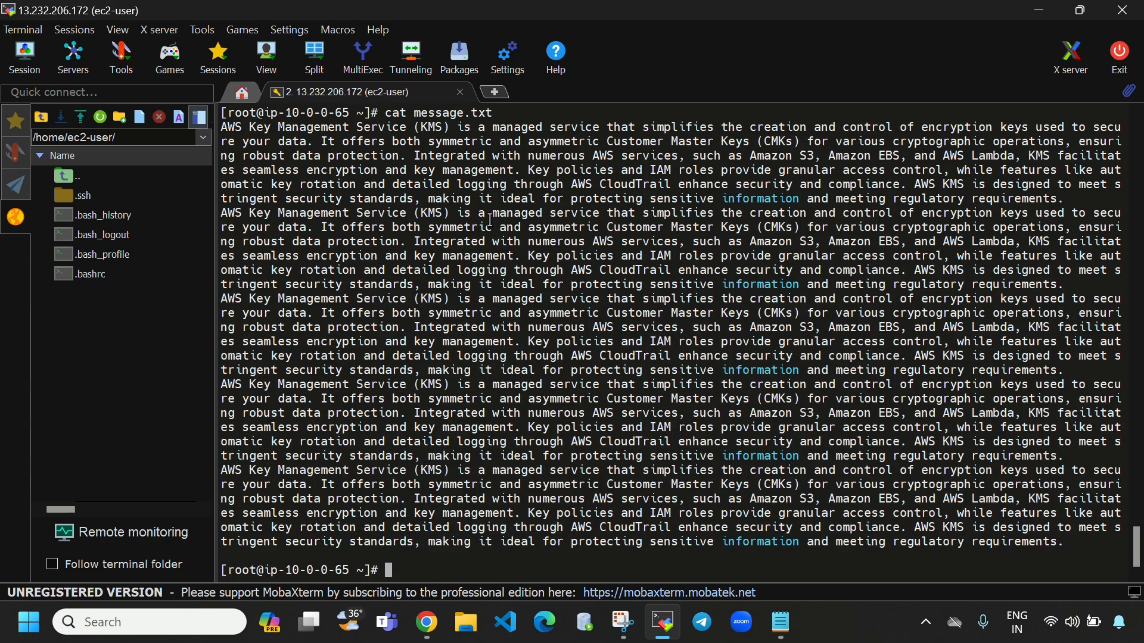
# Step: Clear the terminal, copy the aws kms encrypt command from the Notepad notes, and paste it at the MobaXterm prompt
pyautogui.scroll(2, 658, 343)
pyautogui.scroll(-2, 702, 280)
pyautogui.hotkey('ctrl', 'l')
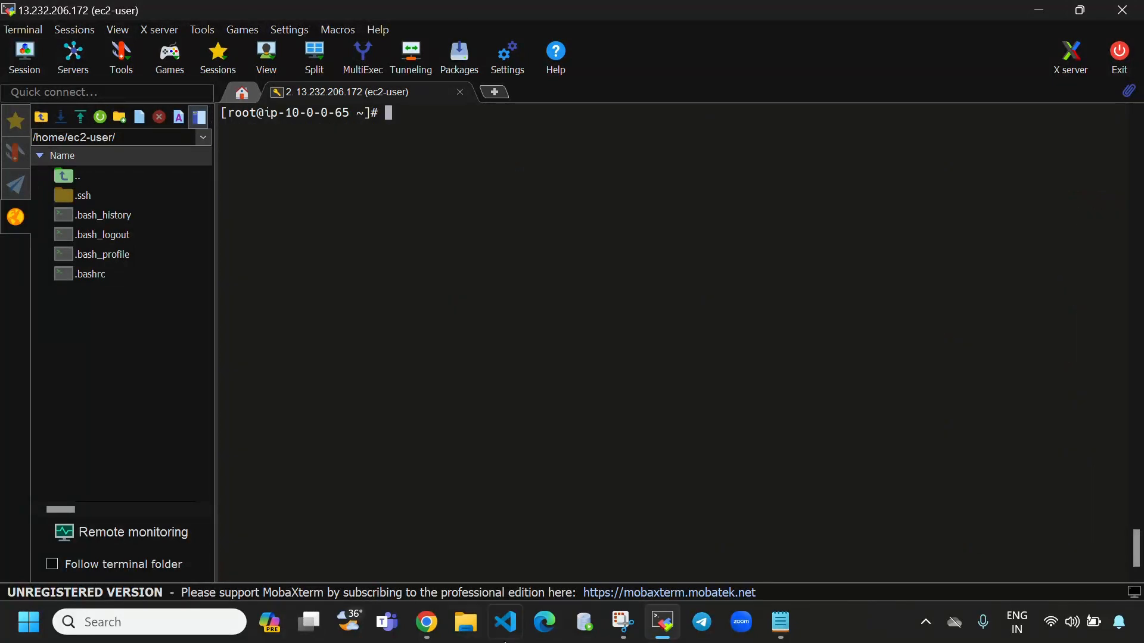
pyautogui.click(780, 622)
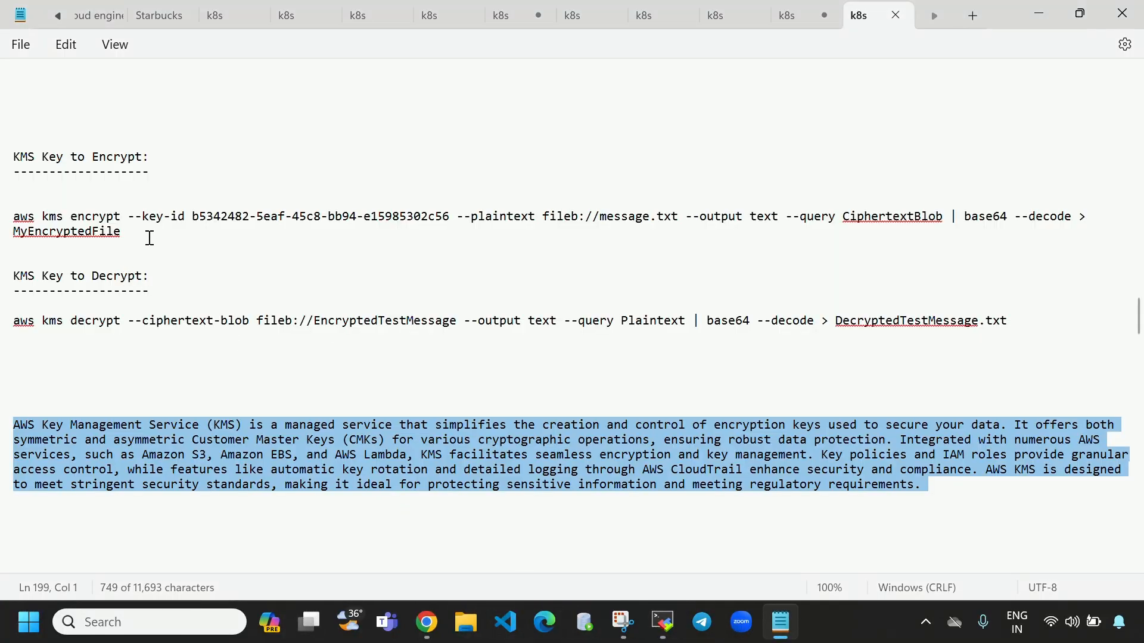
pyautogui.moveTo(150, 238); pyautogui.dragTo(13, 226)
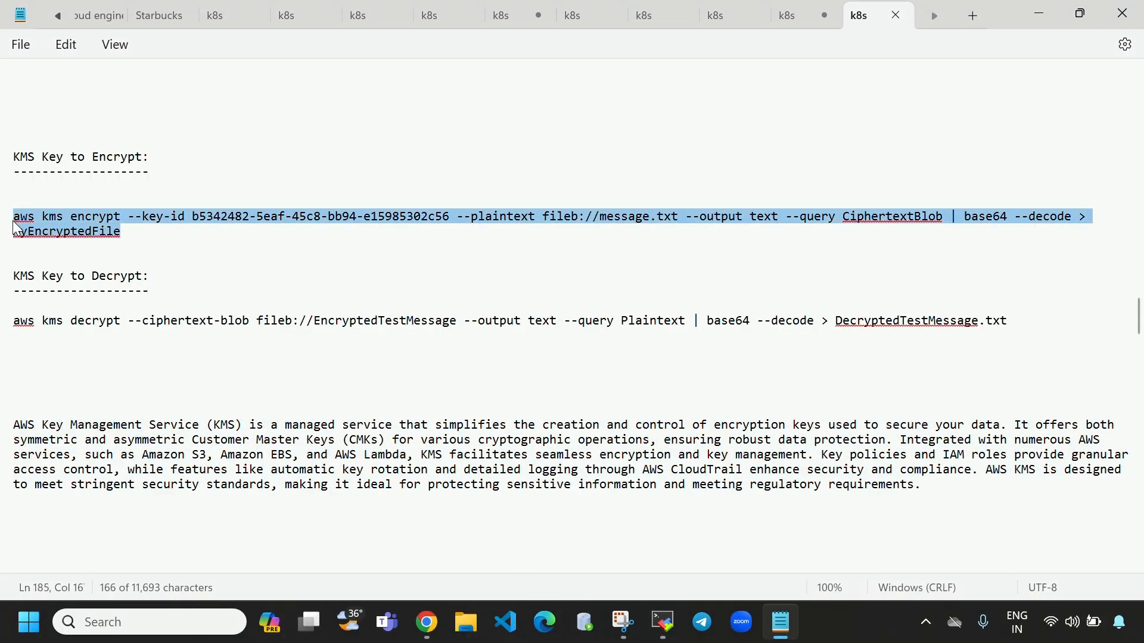
pyautogui.rightClick(58, 218)
pyautogui.click(141, 101)
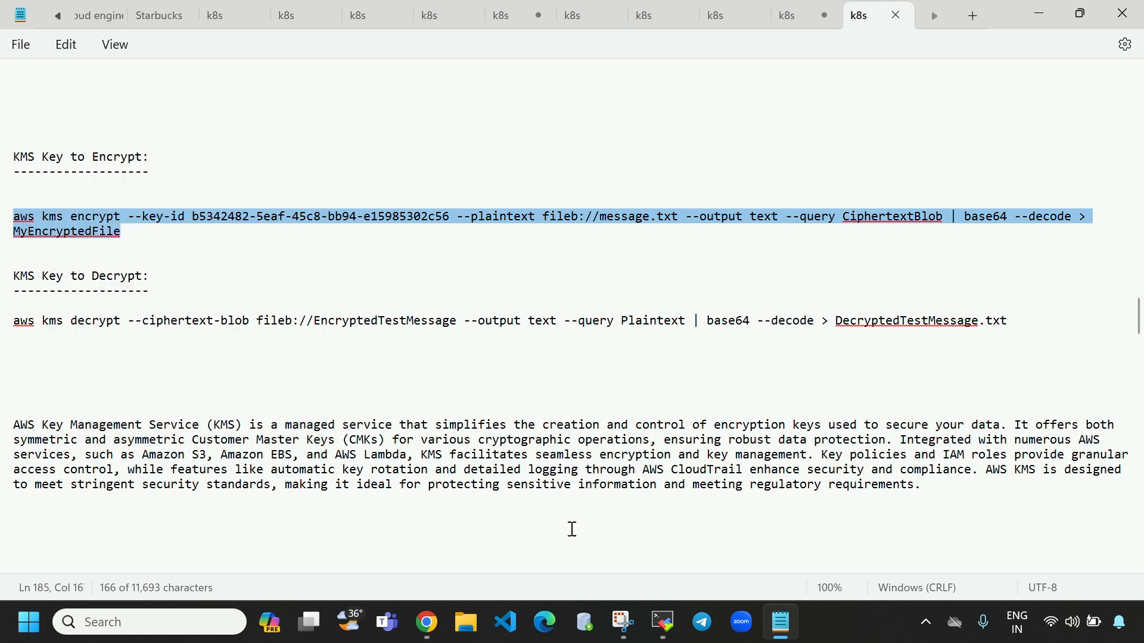
pyautogui.click(661, 625)
pyautogui.rightClick(388, 114)
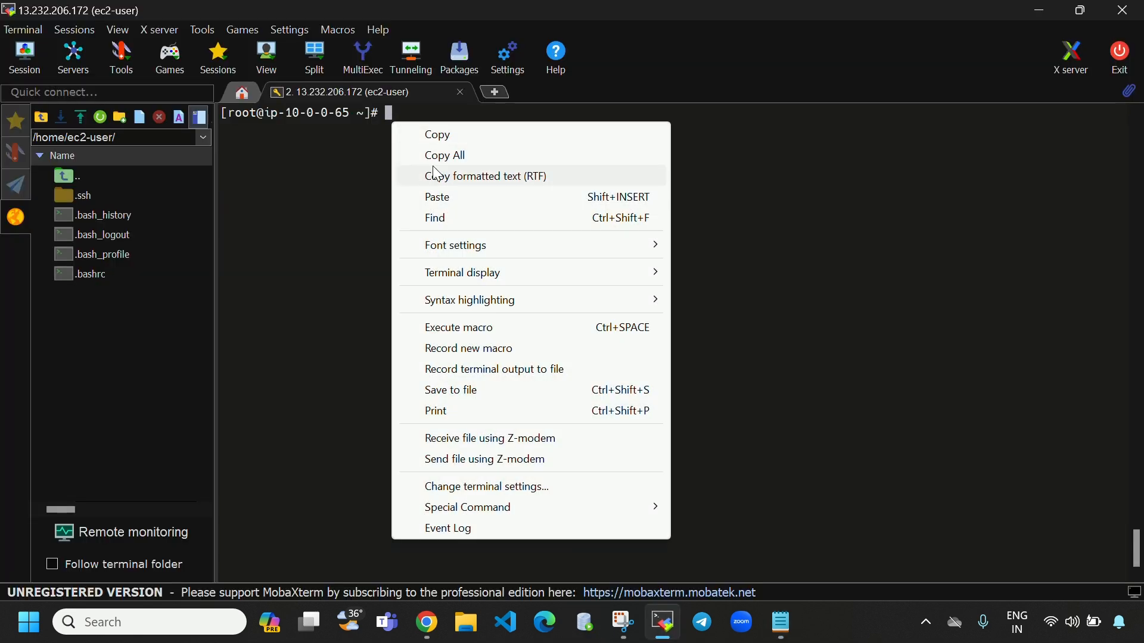
pyautogui.click(439, 196)
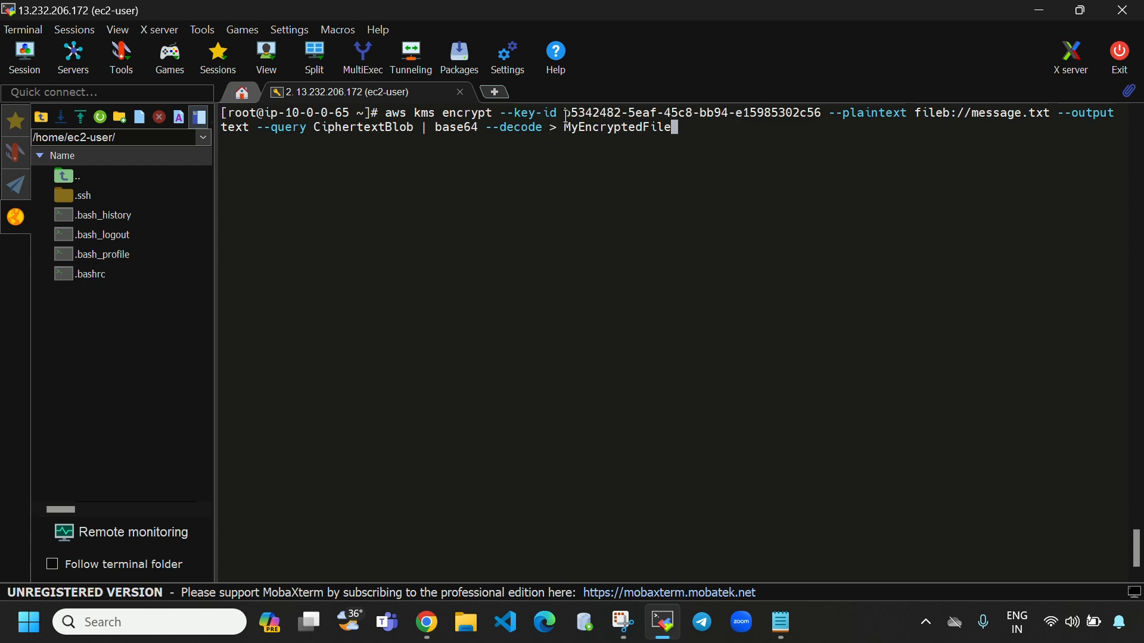
# Step: Open the symmetrickeykms customer managed key in the KMS console in Chrome and copy its key ID
pyautogui.moveTo(566, 115); pyautogui.dragTo(816, 114)
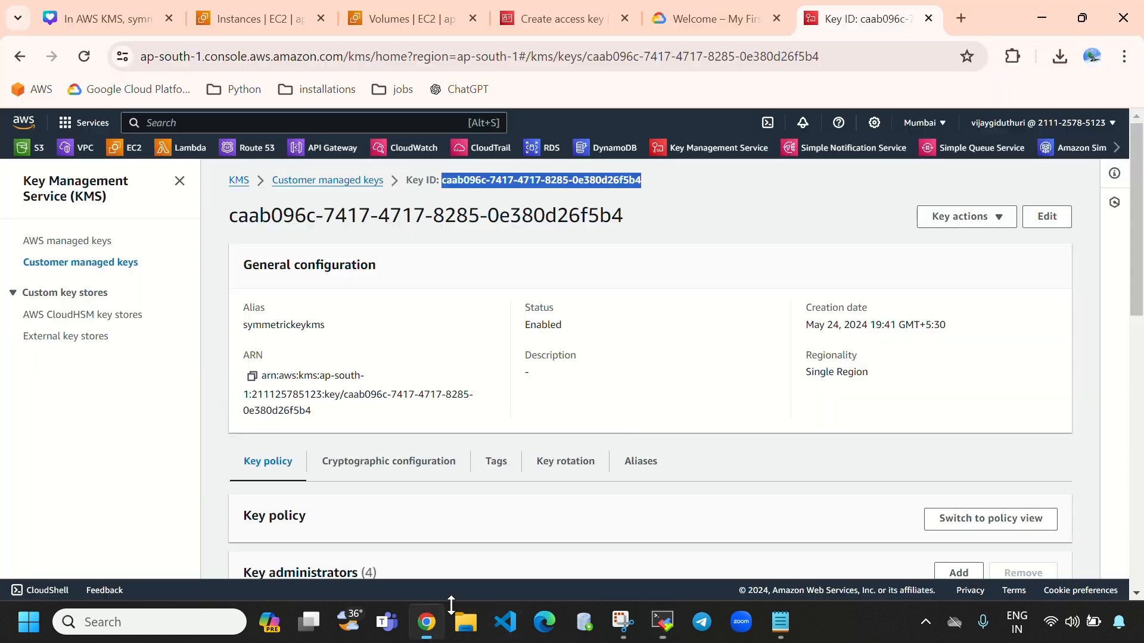
pyautogui.click(426, 623)
pyautogui.click(83, 263)
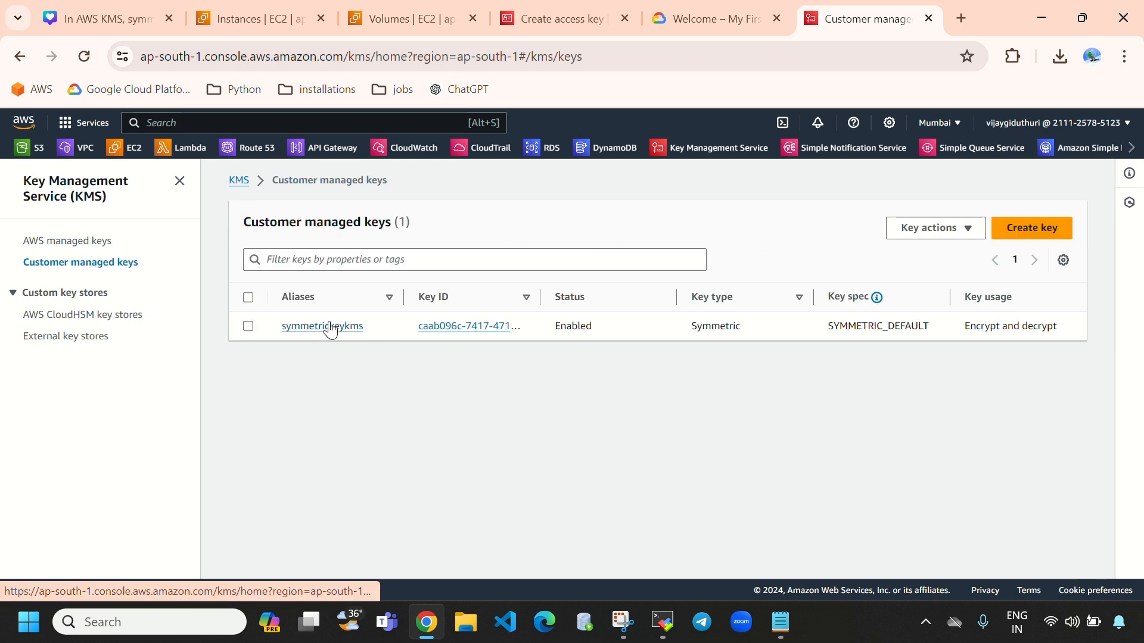
pyautogui.click(322, 327)
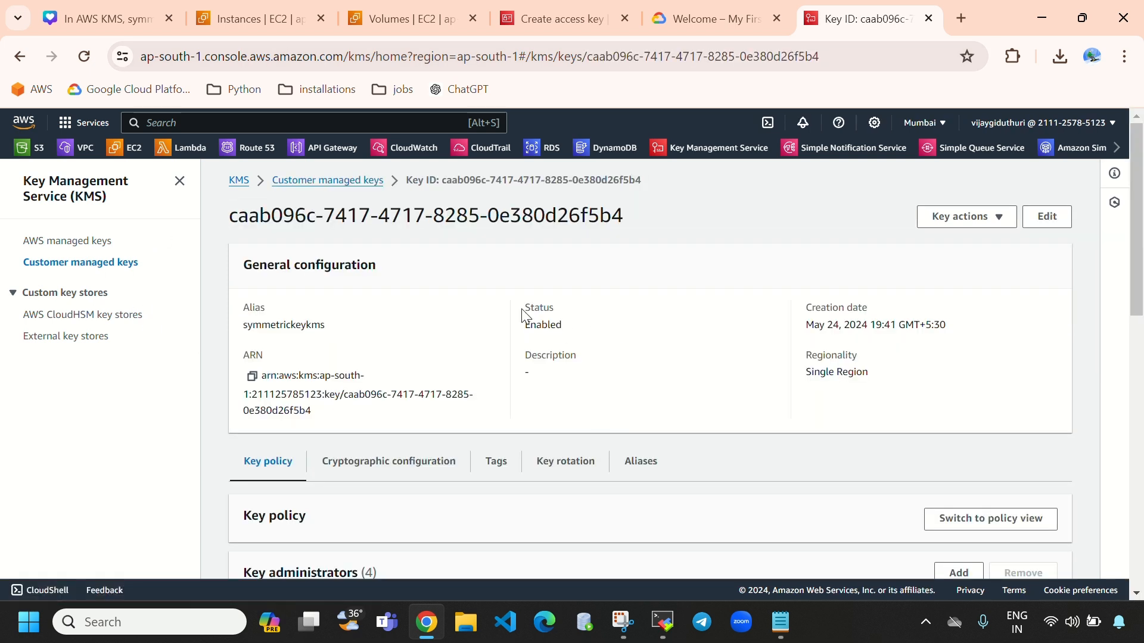
pyautogui.moveTo(444, 179); pyautogui.dragTo(528, 180)
pyautogui.click(445, 183)
pyautogui.moveTo(444, 184); pyautogui.dragTo(622, 180)
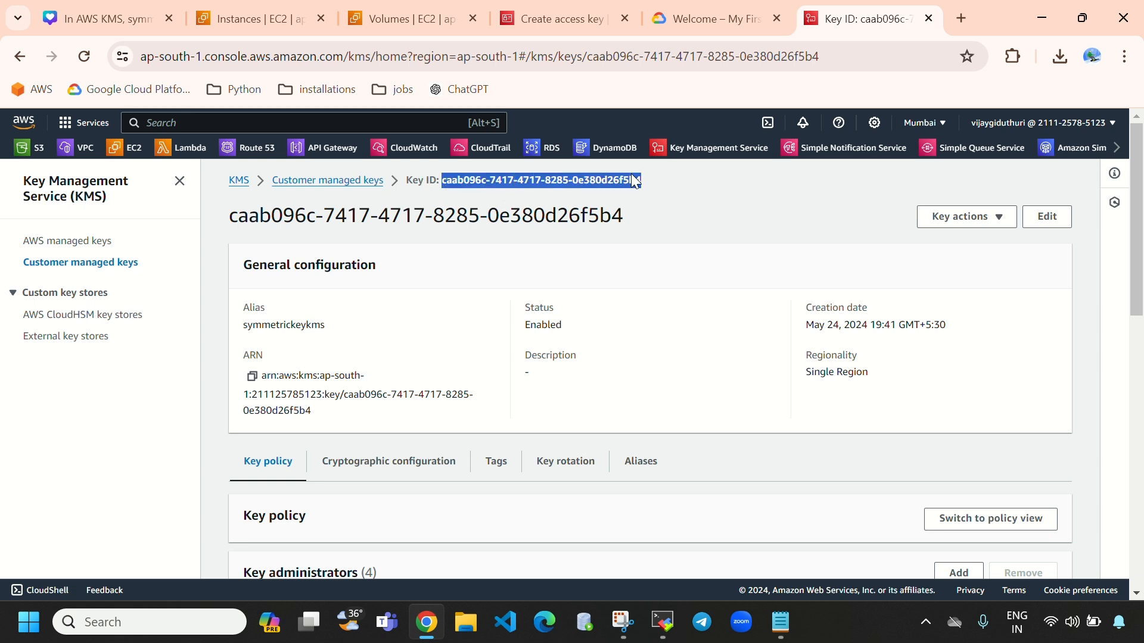
pyautogui.rightClick(633, 179)
pyautogui.click(661, 195)
# Step: Replace the --key-id value in the MobaXterm encrypt command with the copied symmetrickeykms key ID
pyautogui.click(662, 621)
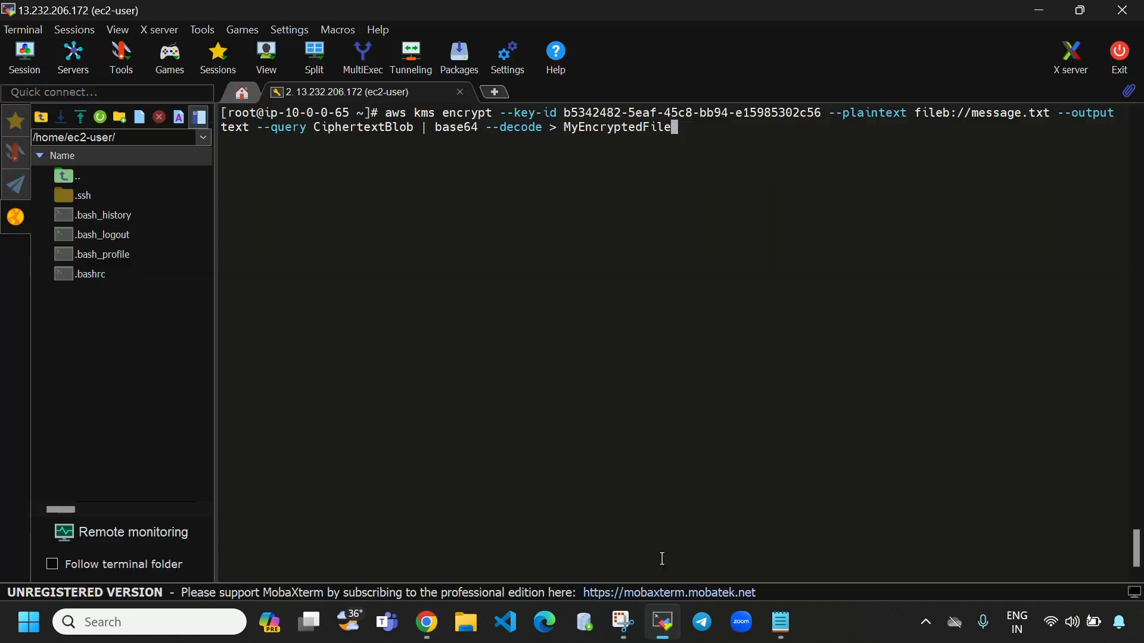
pyautogui.press('Left')
pyautogui.press('Left')
pyautogui.press('Left')
pyautogui.press('Left')
pyautogui.press('Left')
pyautogui.press('Left')
pyautogui.press('Left')
pyautogui.press('Left')
pyautogui.press('Left')
pyautogui.press('Left')
pyautogui.press('Left')
pyautogui.press('Left')
pyautogui.press('Left')
pyautogui.press('Left')
pyautogui.press('Left')
pyautogui.press('Left')
pyautogui.press('Left')
pyautogui.press('Left')
pyautogui.press('Left')
pyautogui.press('Left')
pyautogui.press('Left')
pyautogui.press('Left')
pyautogui.press('Left')
pyautogui.press('Left')
pyautogui.press('Left')
pyautogui.press('Left')
pyautogui.press('Left')
pyautogui.press('Left')
pyautogui.press('Left')
pyautogui.press('Left')
pyautogui.press('Left')
pyautogui.press('Left')
pyautogui.press('Left')
pyautogui.press('Left')
pyautogui.press('Left')
pyautogui.press('Left')
pyautogui.press('Left')
pyautogui.press('Left')
pyautogui.press('Left')
pyautogui.press('Left')
pyautogui.press('Left')
pyautogui.press('BackSpace')
pyautogui.press('BackSpace')
pyautogui.press('BackSpace')
pyautogui.press('BackSpace')
pyautogui.press('BackSpace')
pyautogui.press('BackSpace')
pyautogui.press('BackSpace')
pyautogui.press('BackSpace')
pyautogui.press('BackSpace')
pyautogui.press('BackSpace')
pyautogui.press('BackSpace')
pyautogui.press('BackSpace')
pyautogui.press('BackSpace')
pyautogui.press('BackSpace')
pyautogui.press('BackSpace')
pyautogui.press('BackSpace')
pyautogui.press('BackSpace')
pyautogui.press('BackSpace')
pyautogui.press('BackSpace')
pyautogui.press('BackSpace')
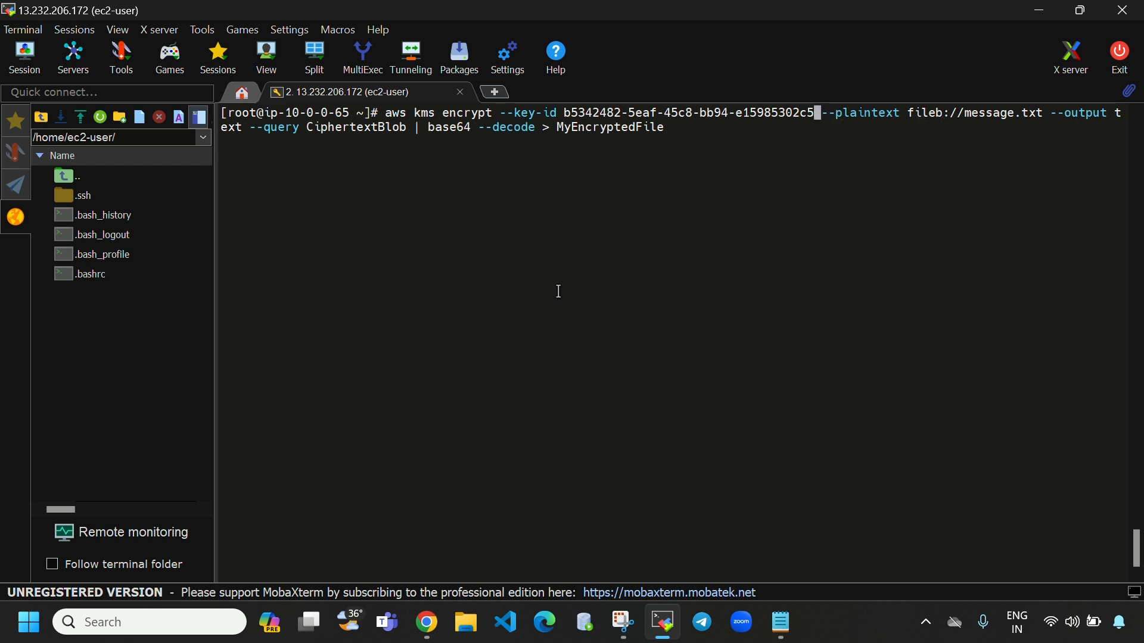
pyautogui.press('BackSpace')
pyautogui.press('BackSpace')
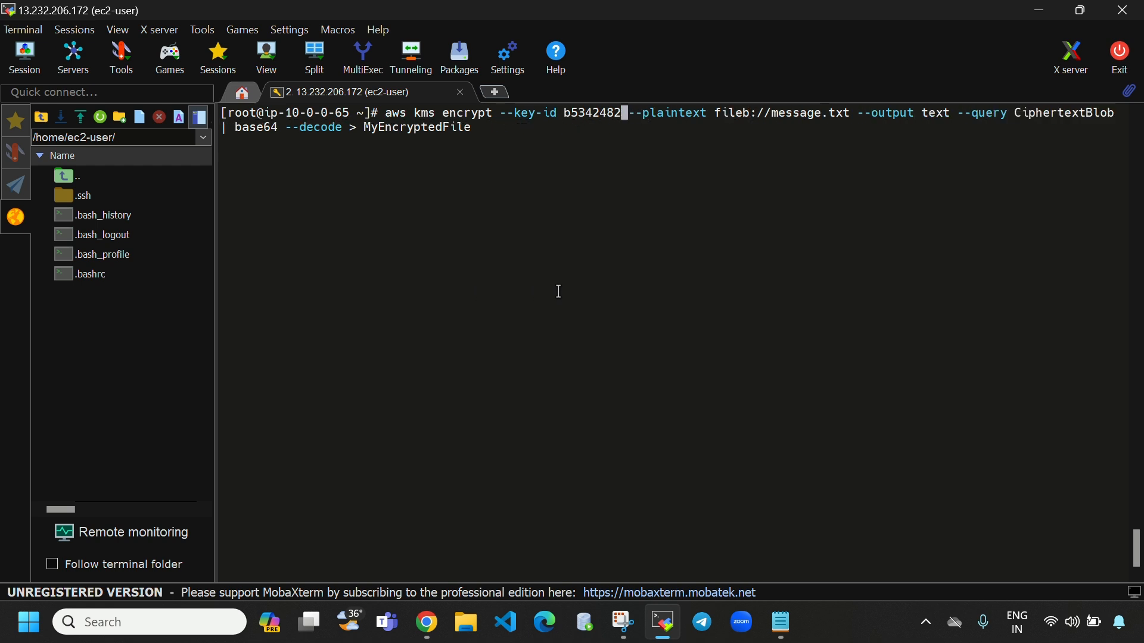
pyautogui.press('BackSpace')
pyautogui.press('BackSpace')
pyautogui.press('BackSpace')
pyautogui.press('BackSpace')
pyautogui.press('BackSpace')
pyautogui.press('BackSpace')
pyautogui.press('BackSpace')
pyautogui.press('BackSpace')
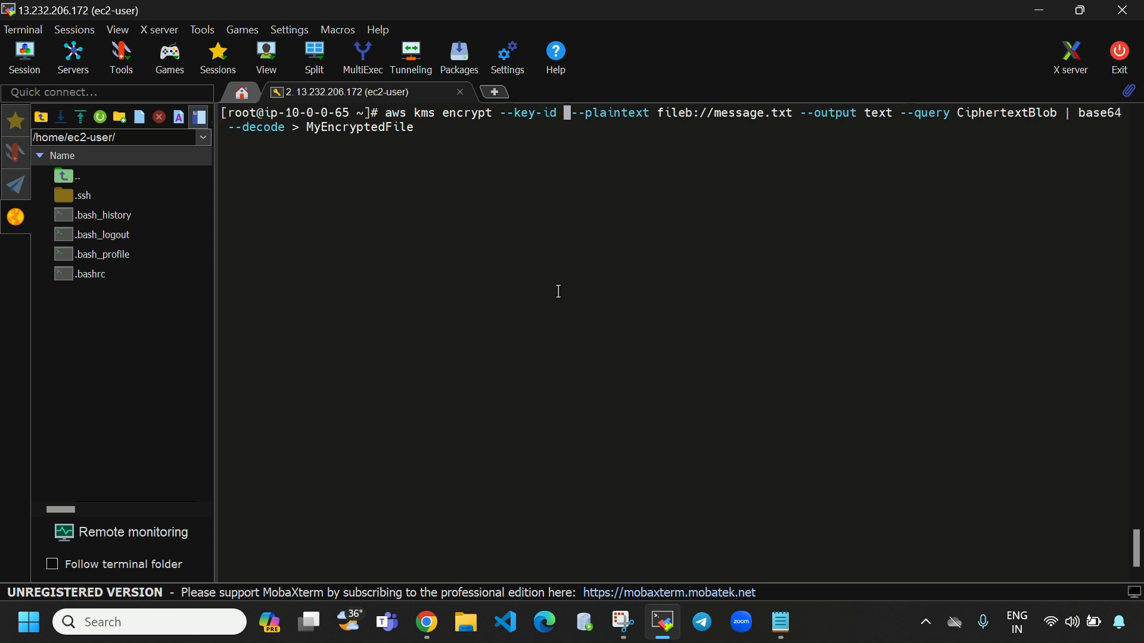
pyautogui.rightClick(570, 117)
pyautogui.click(564, 188)
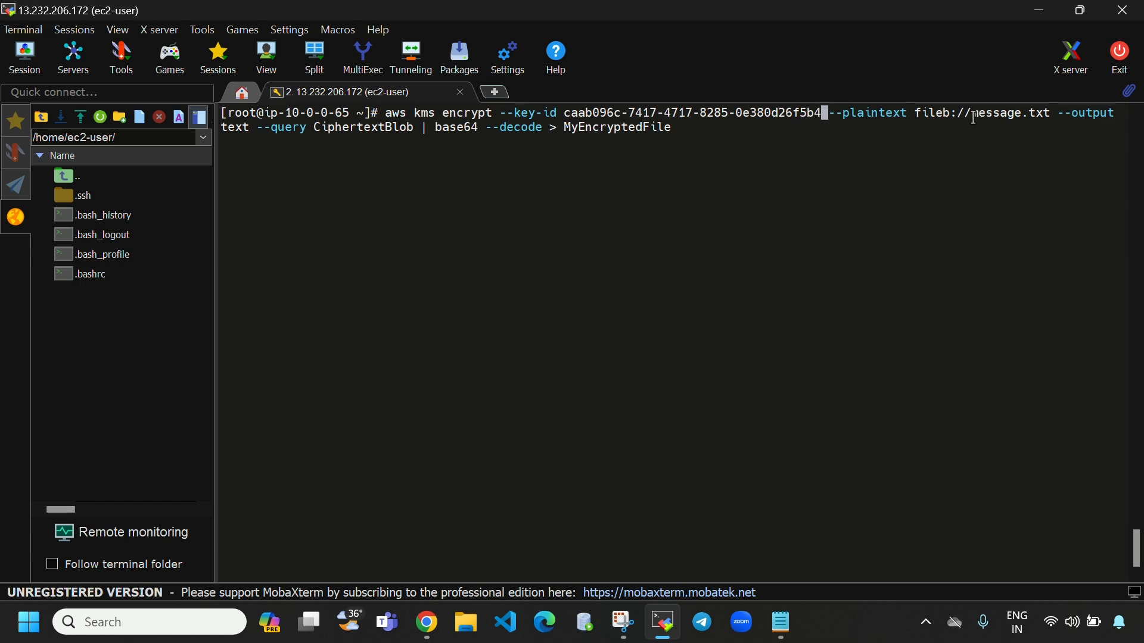
# Step: Review the printed message.txt content in the terminal history, and the input and output file names in the encrypt command
pyautogui.moveTo(973, 118); pyautogui.dragTo(1051, 117)
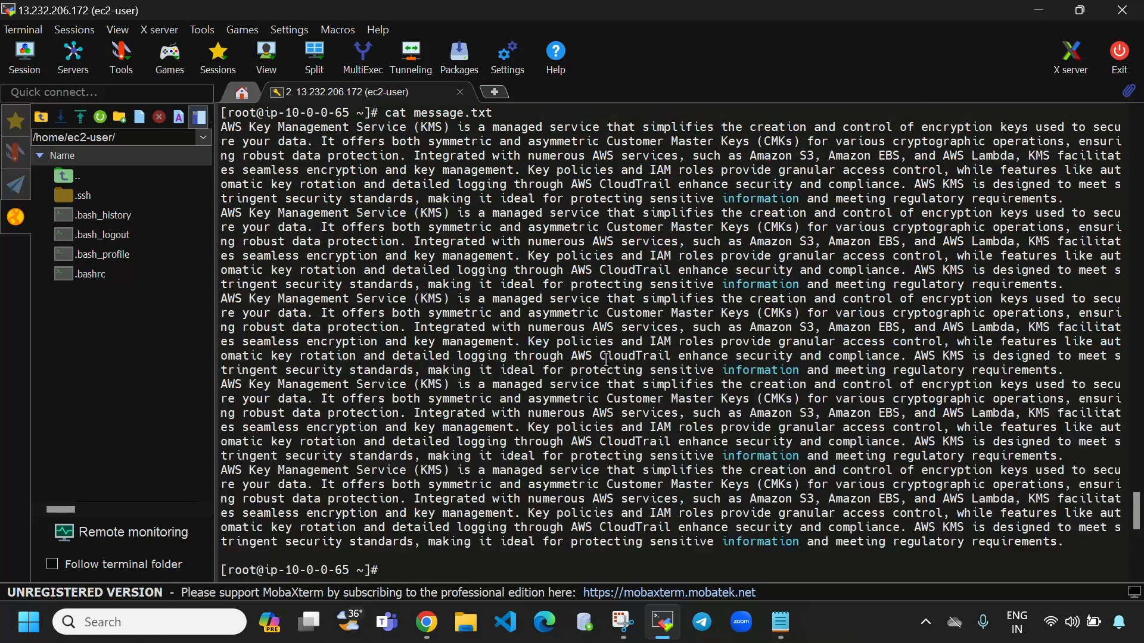
pyautogui.scroll(6, 605, 360)
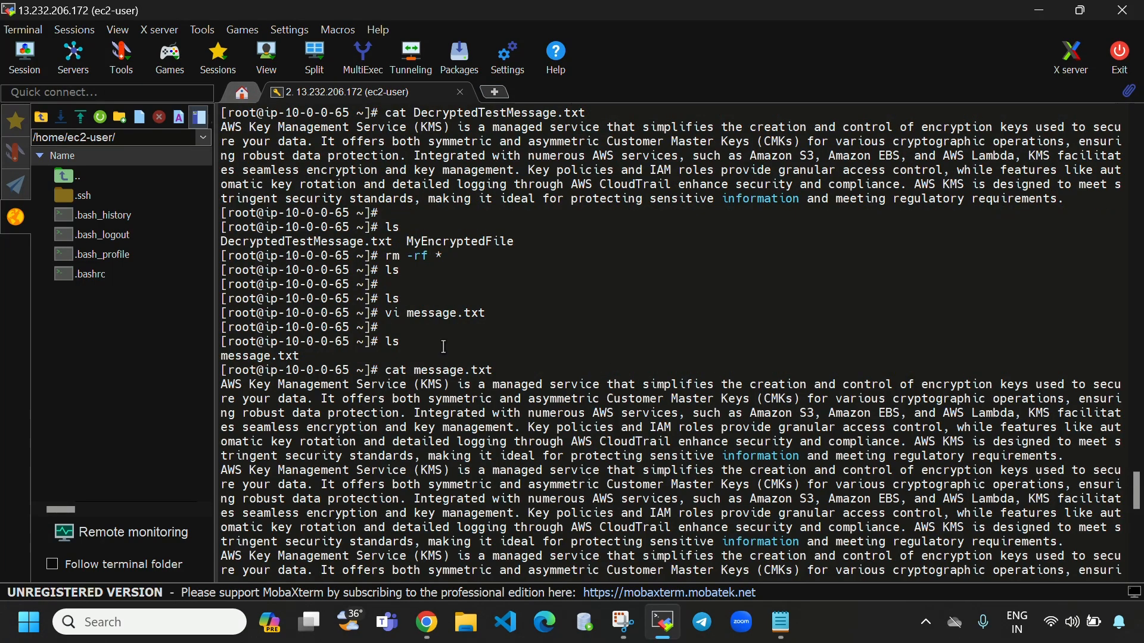
pyautogui.moveTo(414, 370); pyautogui.dragTo(483, 365)
pyautogui.scroll(-2, 483, 365)
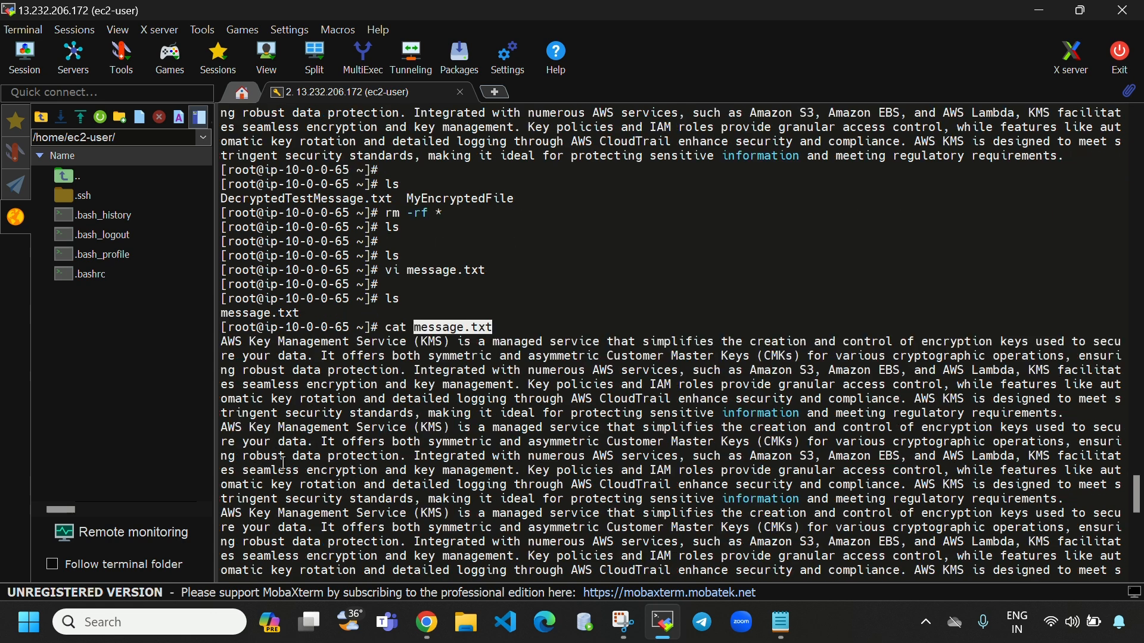
pyautogui.moveTo(221, 298); pyautogui.dragTo(602, 590)
pyautogui.click(683, 459)
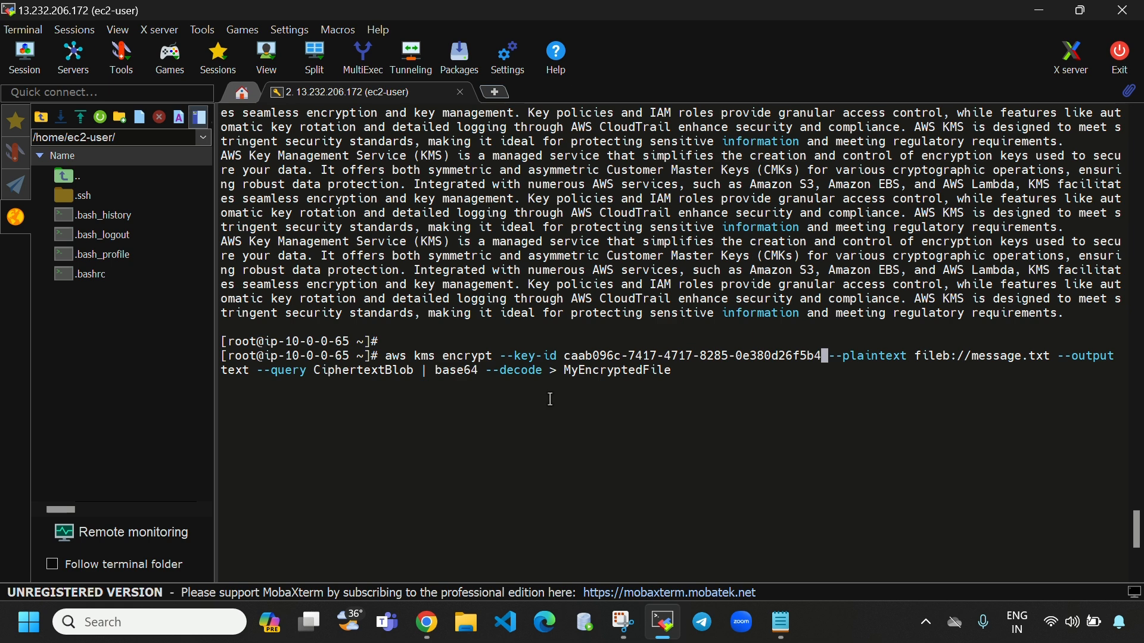
pyautogui.moveTo(564, 370); pyautogui.dragTo(774, 371)
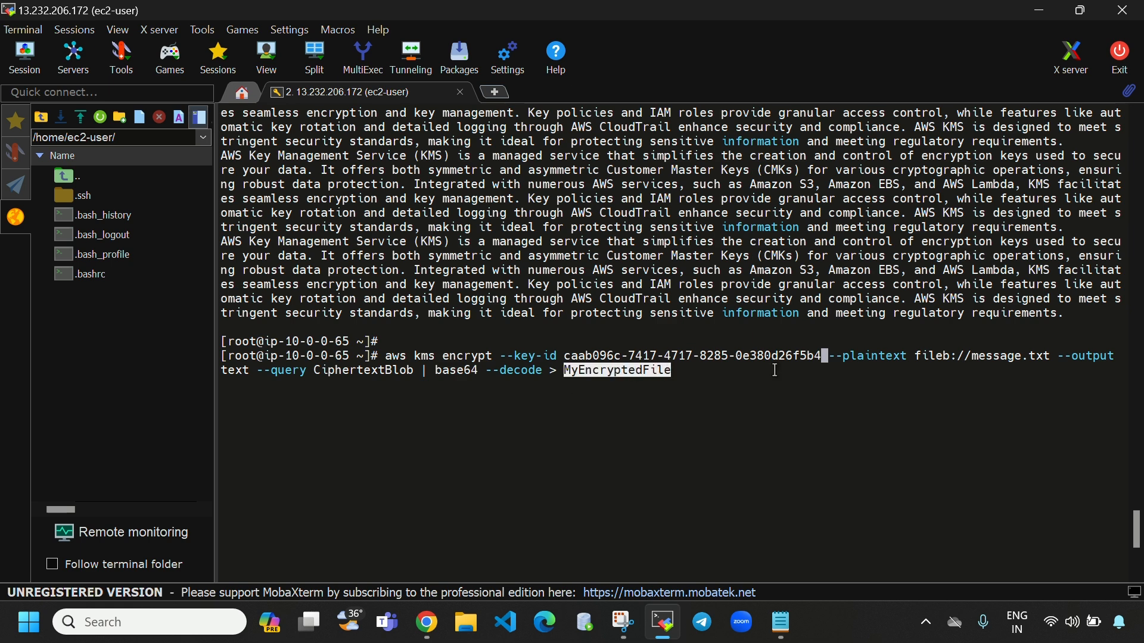
pyautogui.click(732, 375)
# Step: Clear the terminal, run the encrypt command on message.txt with output to MyEncryptedFile, and list the directory's files
pyautogui.hotkey('ctrl', 'l')
pyautogui.press('Return')
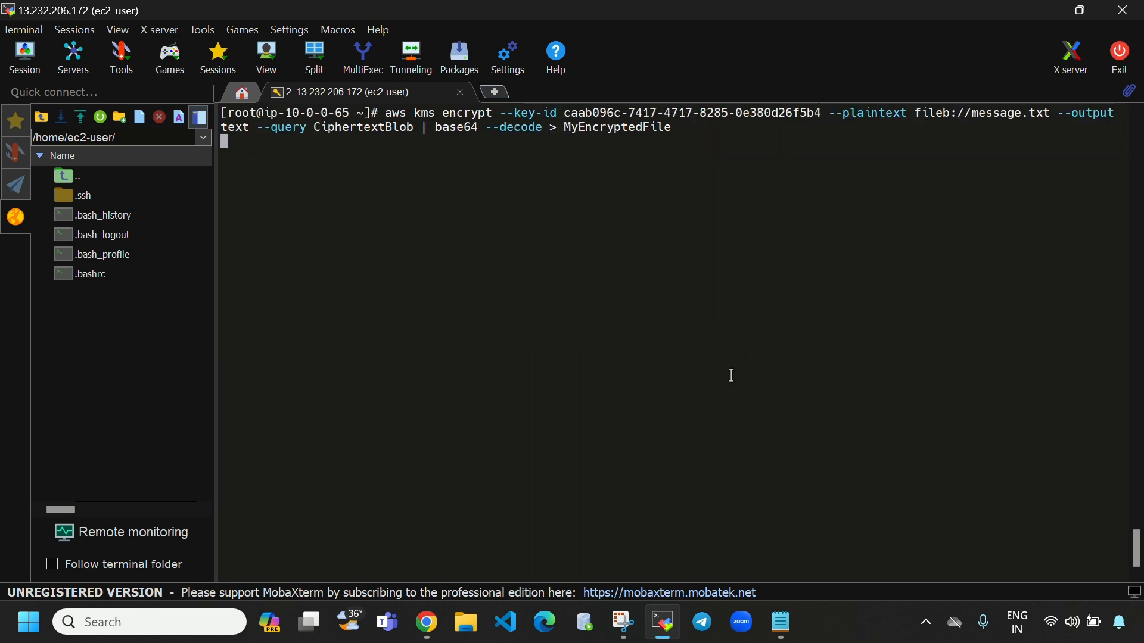
pyautogui.write('ls')
pyautogui.press('Return')
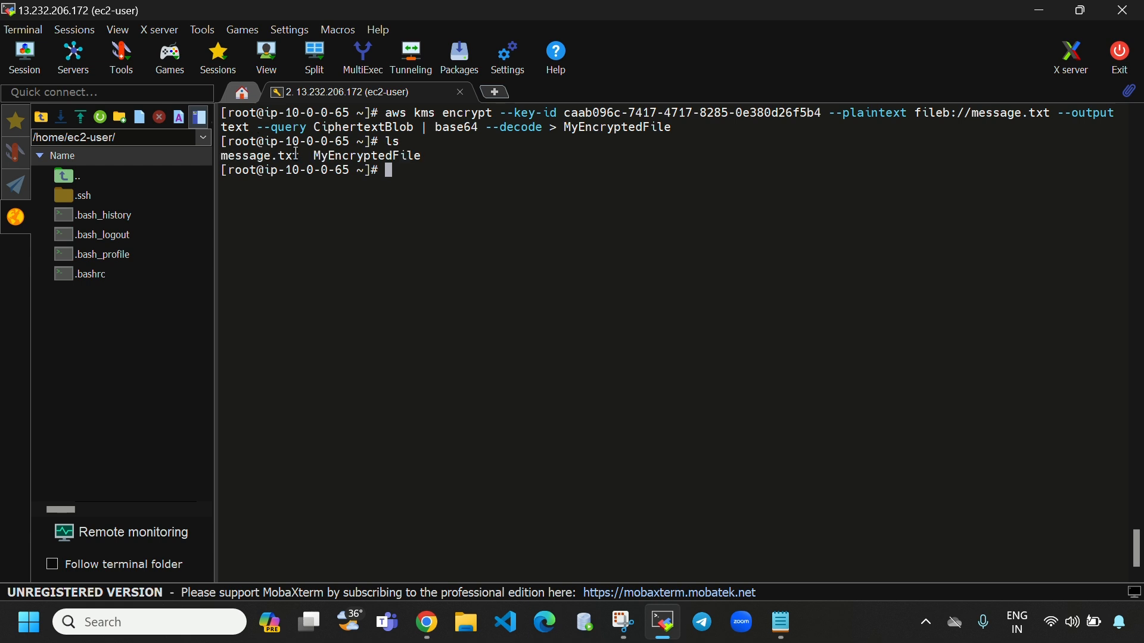
# Step: Print MyEncryptedFile with cat and look through its encrypted contents
pyautogui.moveTo(318, 157); pyautogui.dragTo(397, 164)
pyautogui.moveTo(560, 126); pyautogui.dragTo(685, 128)
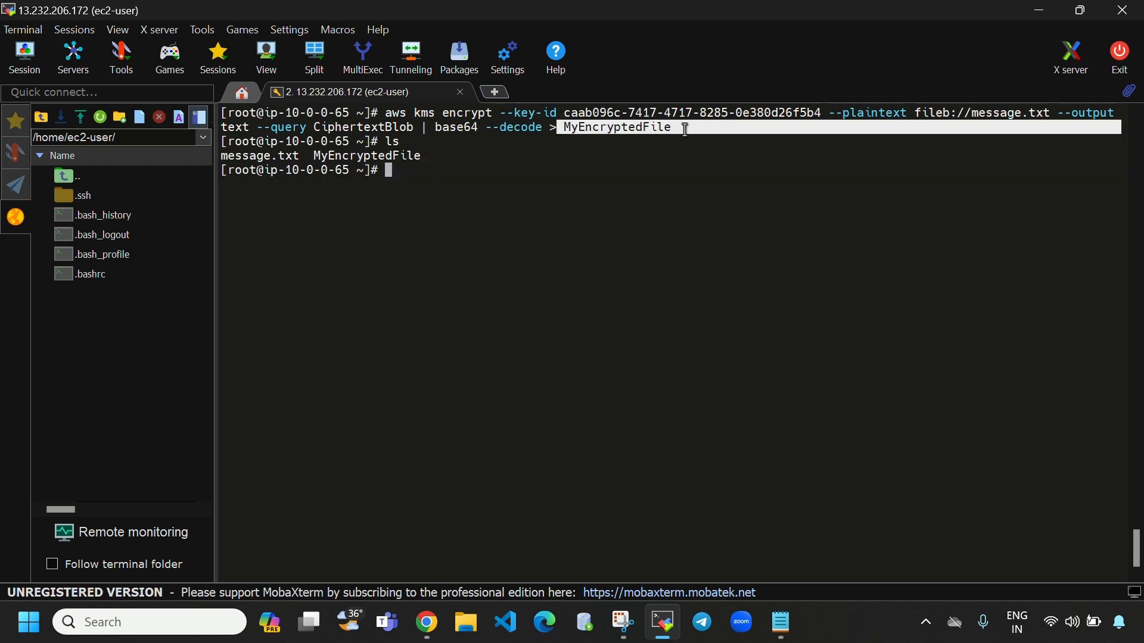
pyautogui.click(549, 152)
pyautogui.write('cat')
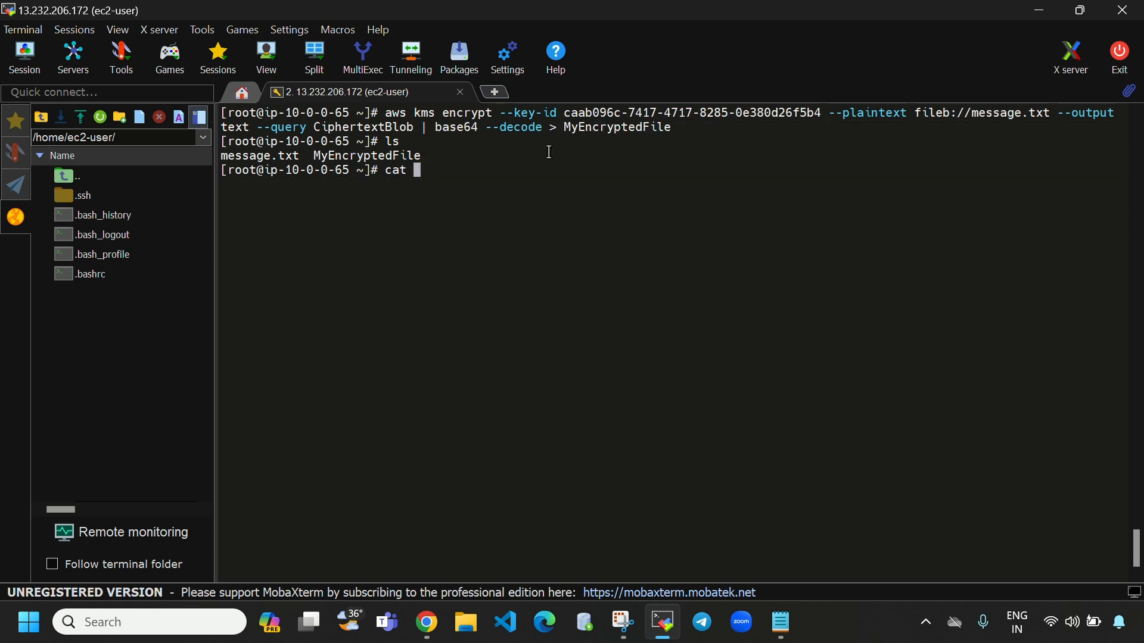
pyautogui.rightClick(549, 152)
pyautogui.press('Return')
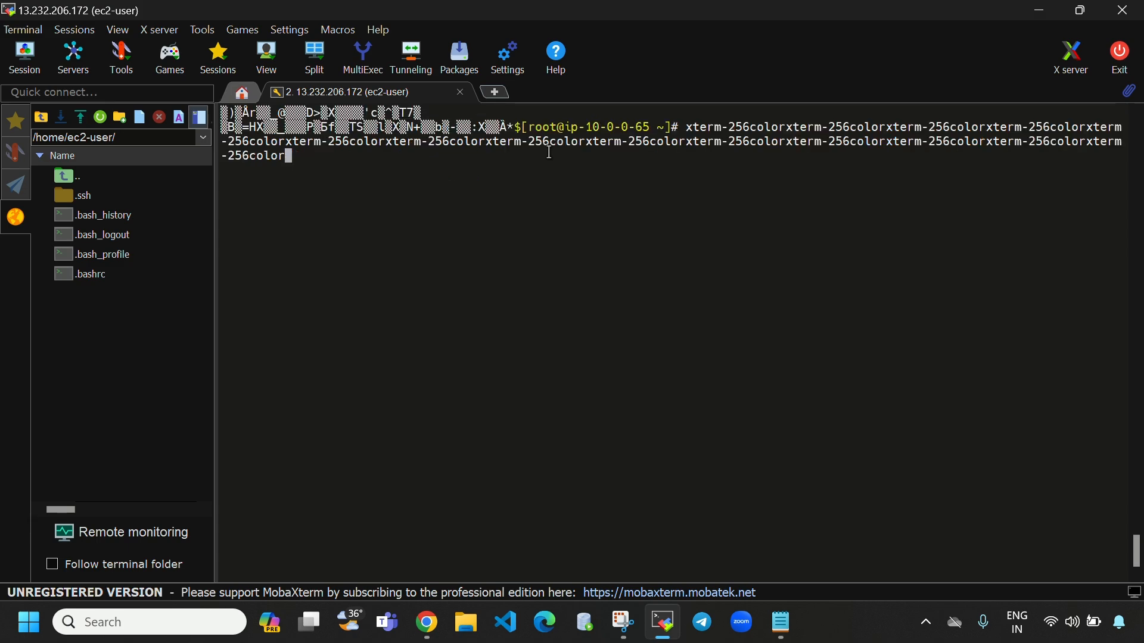
pyautogui.press('Return')
pyautogui.scroll(10, 703, 358)
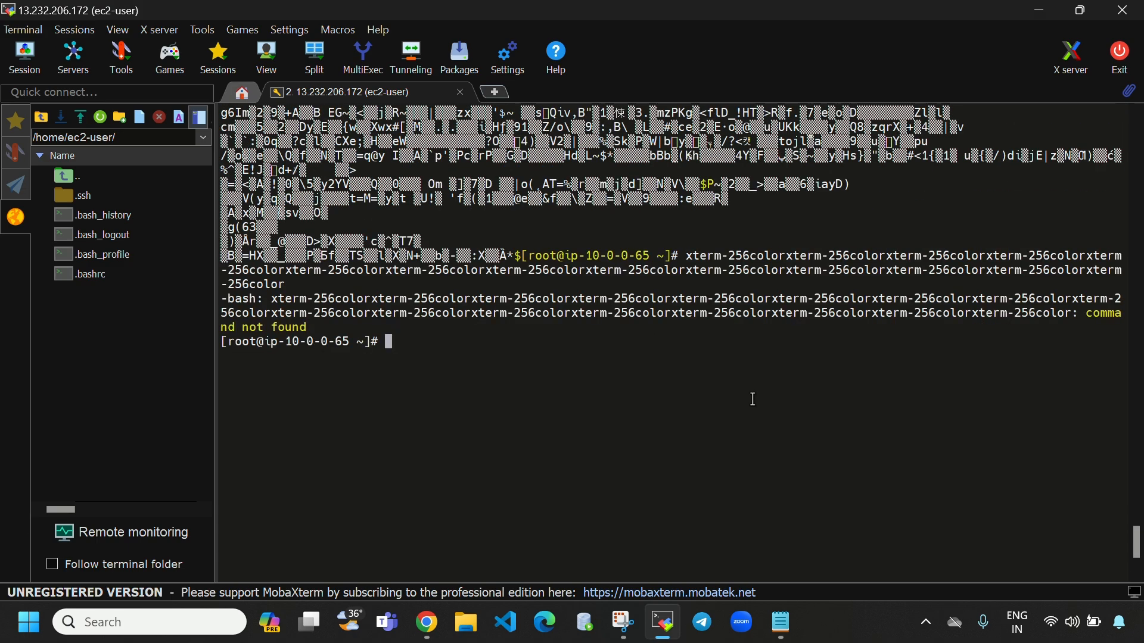
pyautogui.scroll(5, 537, 313)
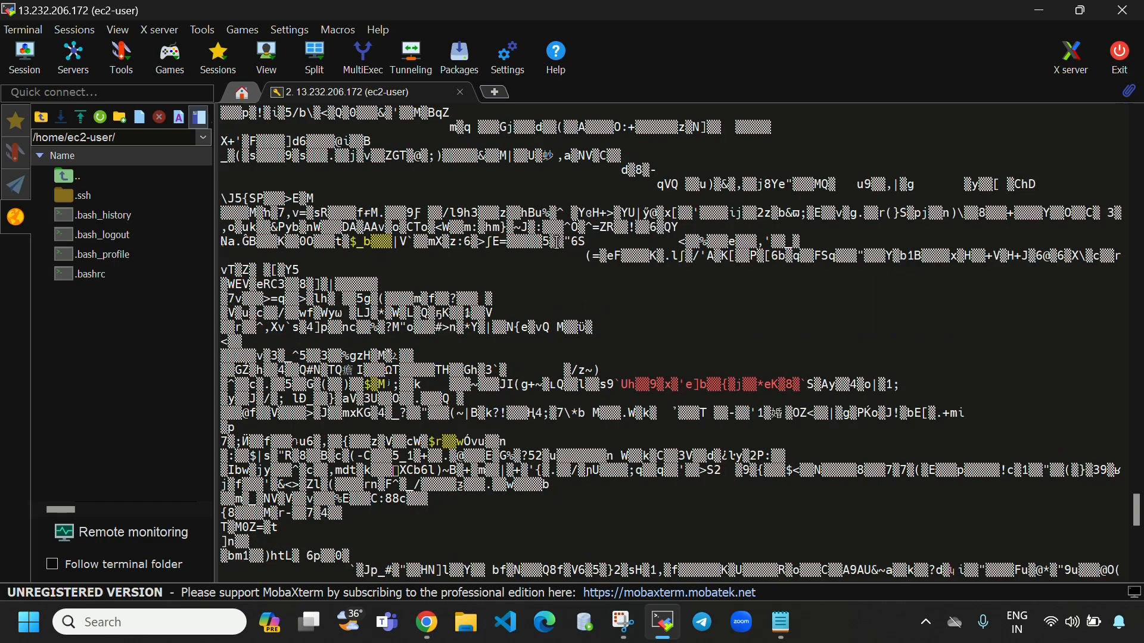
pyautogui.scroll(-15, 461, 346)
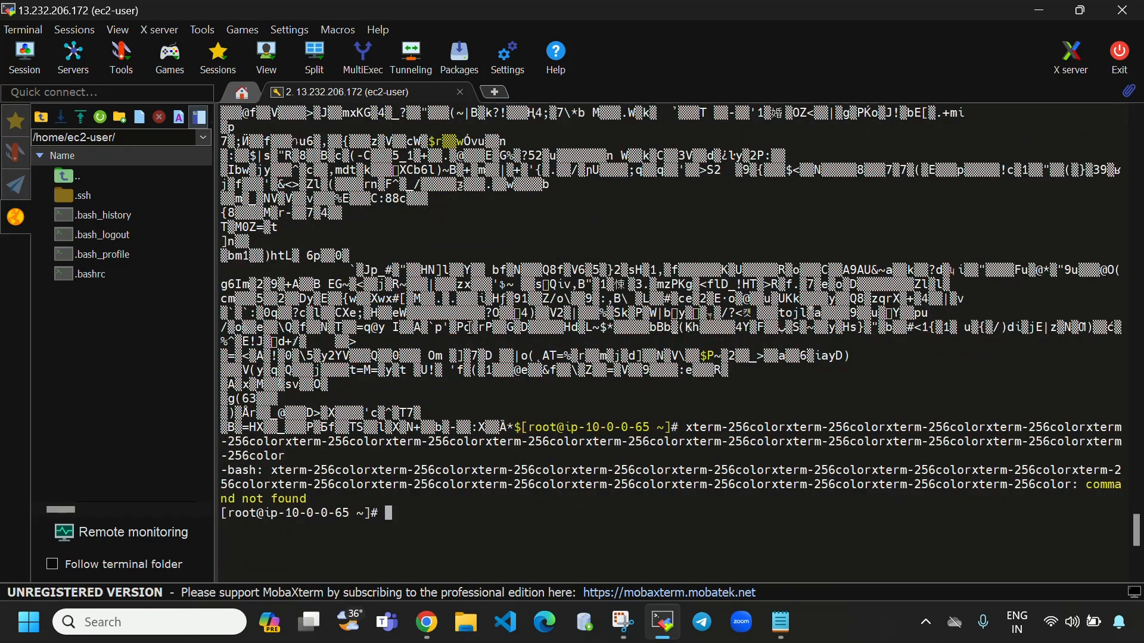
pyautogui.scroll(-3, 526, 330)
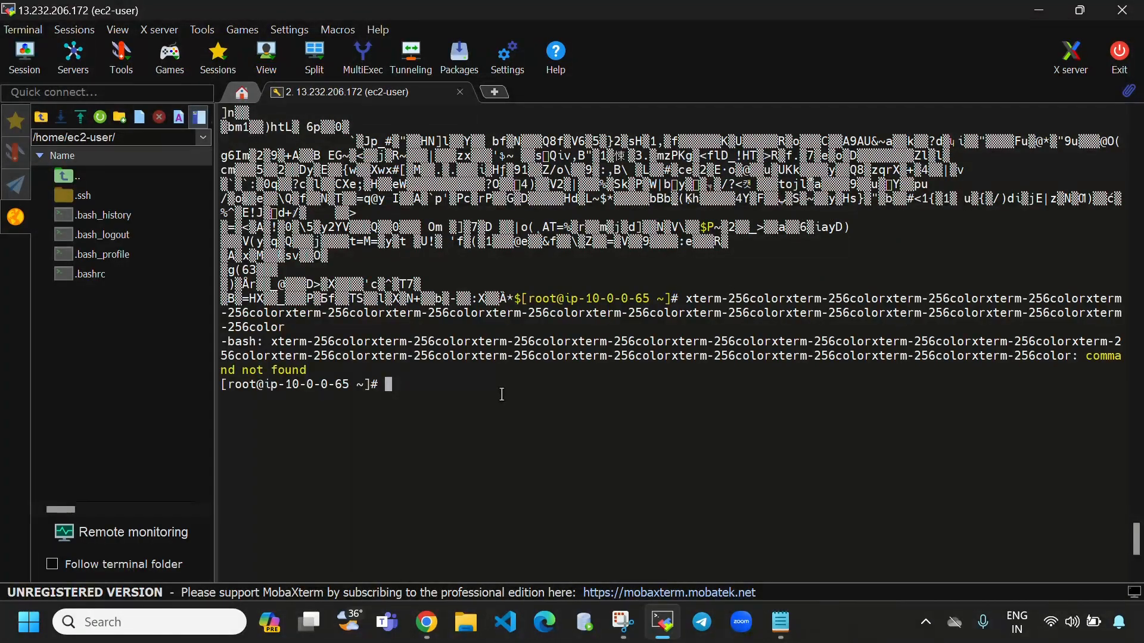
pyautogui.scroll(-4, 502, 394)
# Step: Open MyEncryptedFile in vi to inspect its encrypted contents, and quit with :q
pyautogui.write('vi')
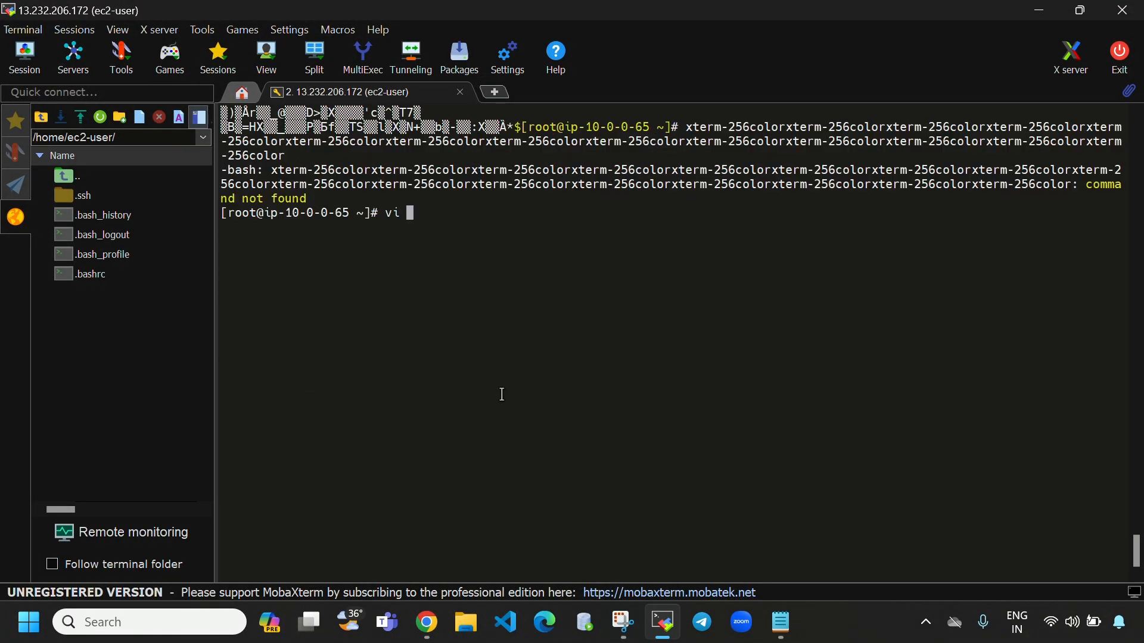
pyautogui.scroll(20, 502, 394)
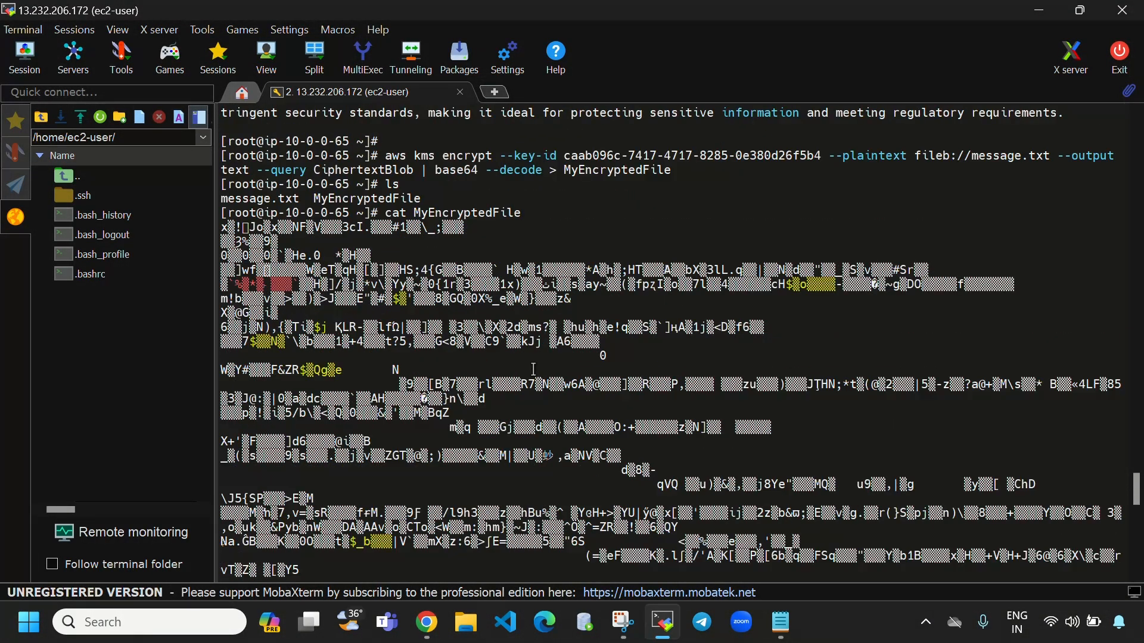
pyautogui.scroll(-20, 562, 357)
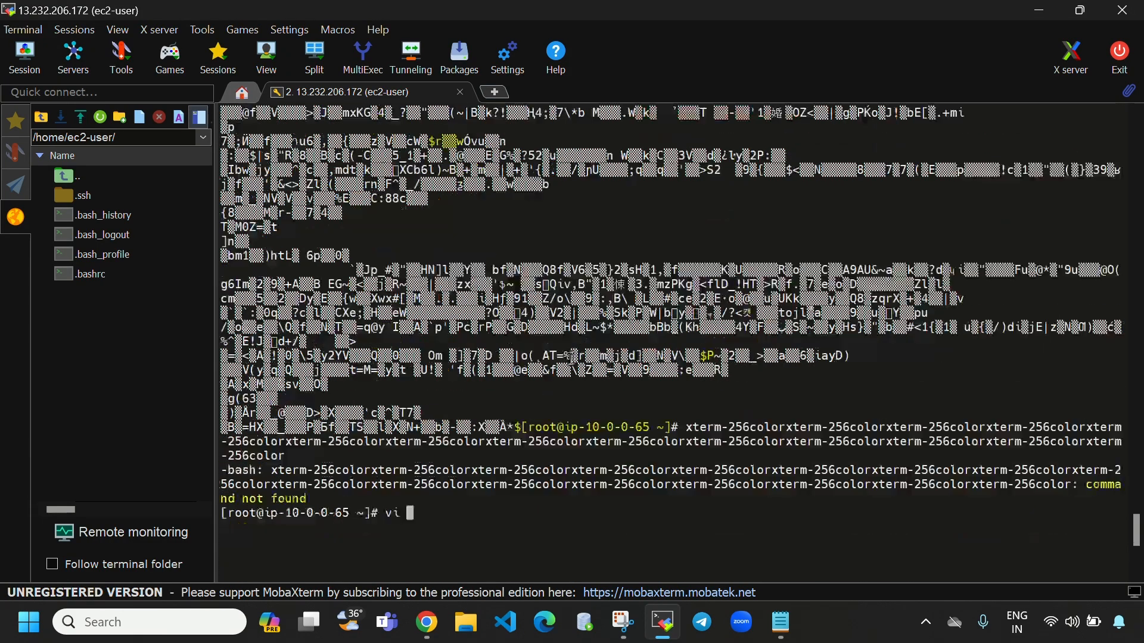
pyautogui.write('MyEncryptedFile')
pyautogui.press('Return')
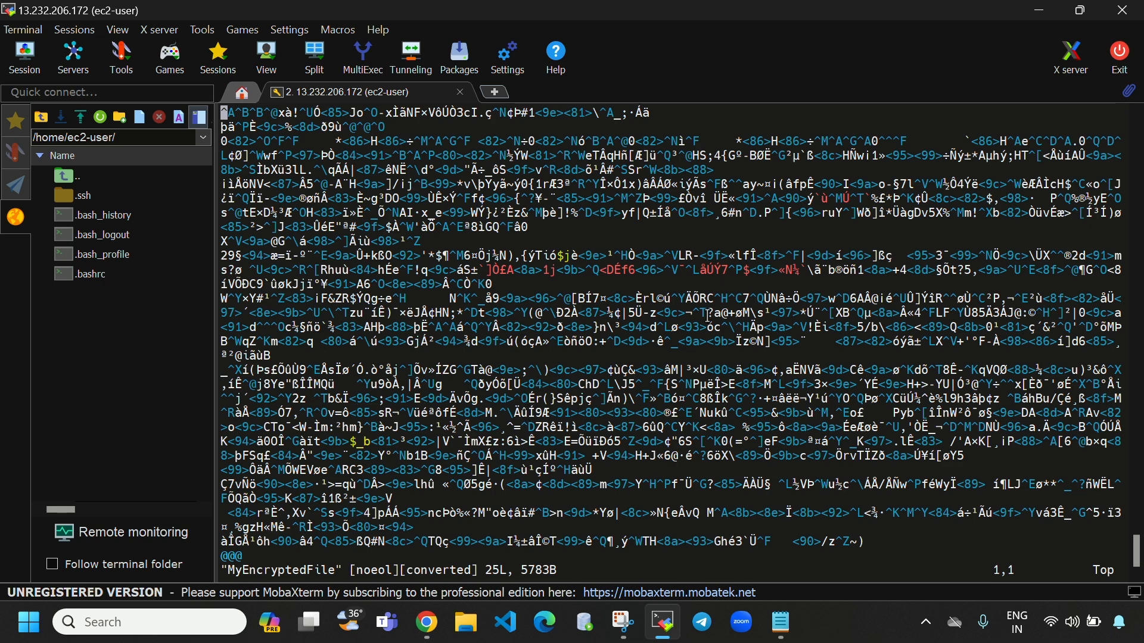
pyautogui.write(':q')
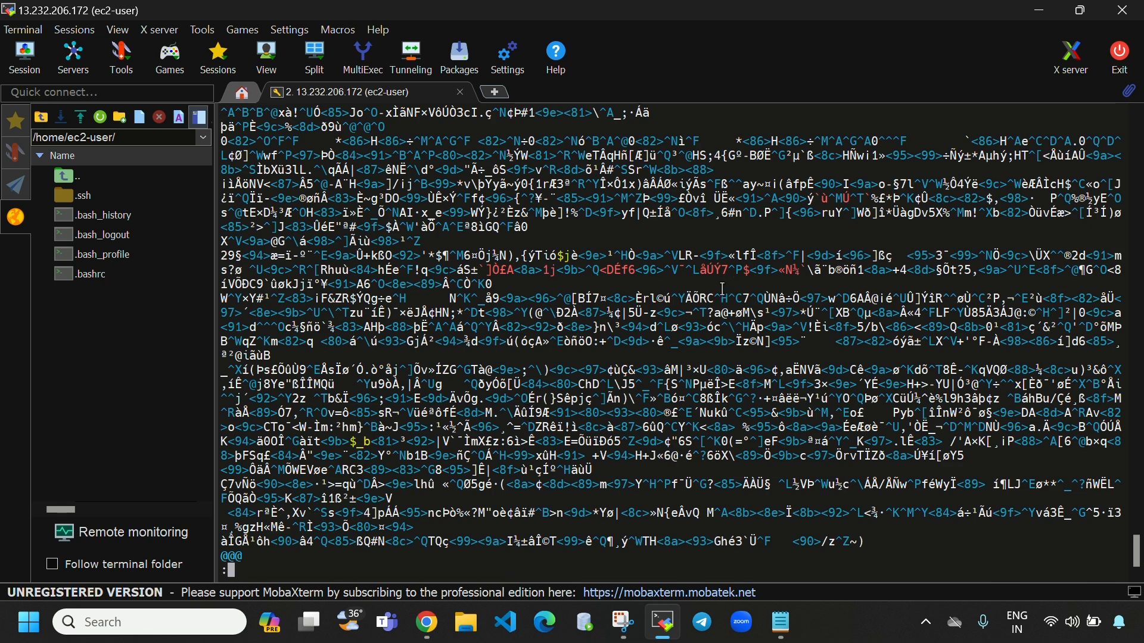
pyautogui.press('Return')
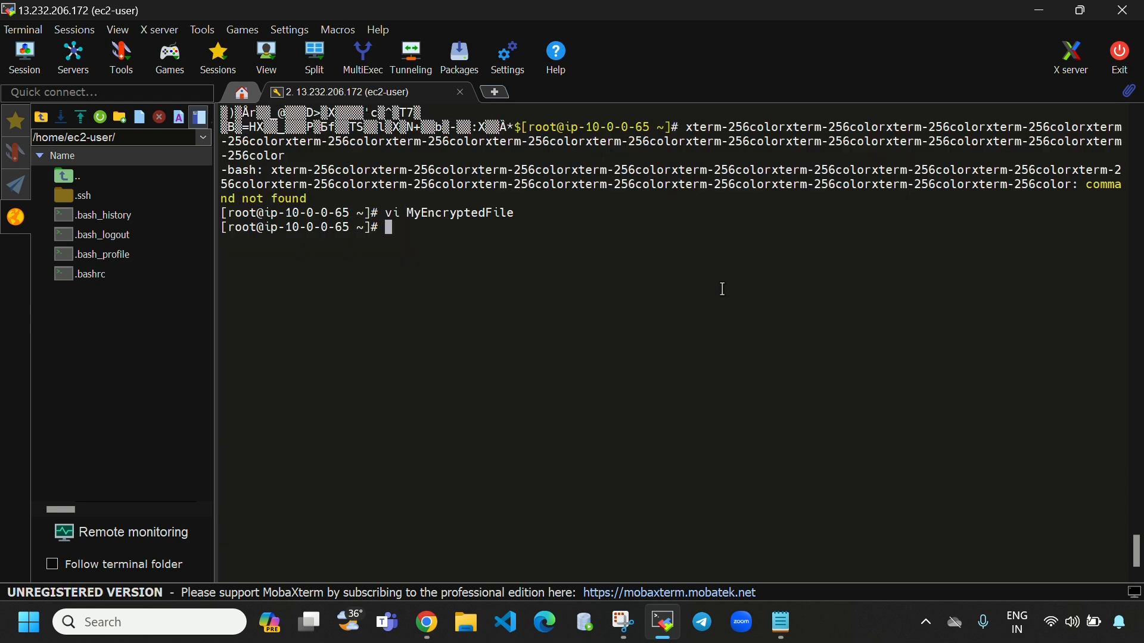
# Step: Delete message.txt with rm, confirming the removal with y, and list the remaining files on a cleared terminal
pyautogui.hotkey('ctrl', 'l')
pyautogui.write('ls')
pyautogui.press('Return')
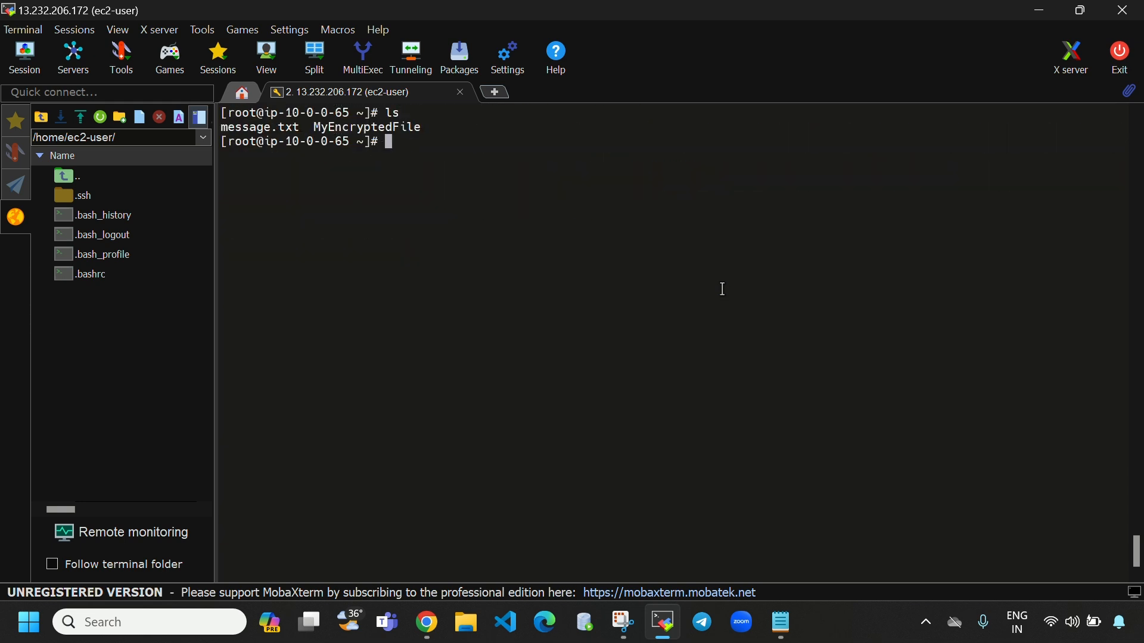
pyautogui.doubleClick(239, 126)
pyautogui.press('super+c')
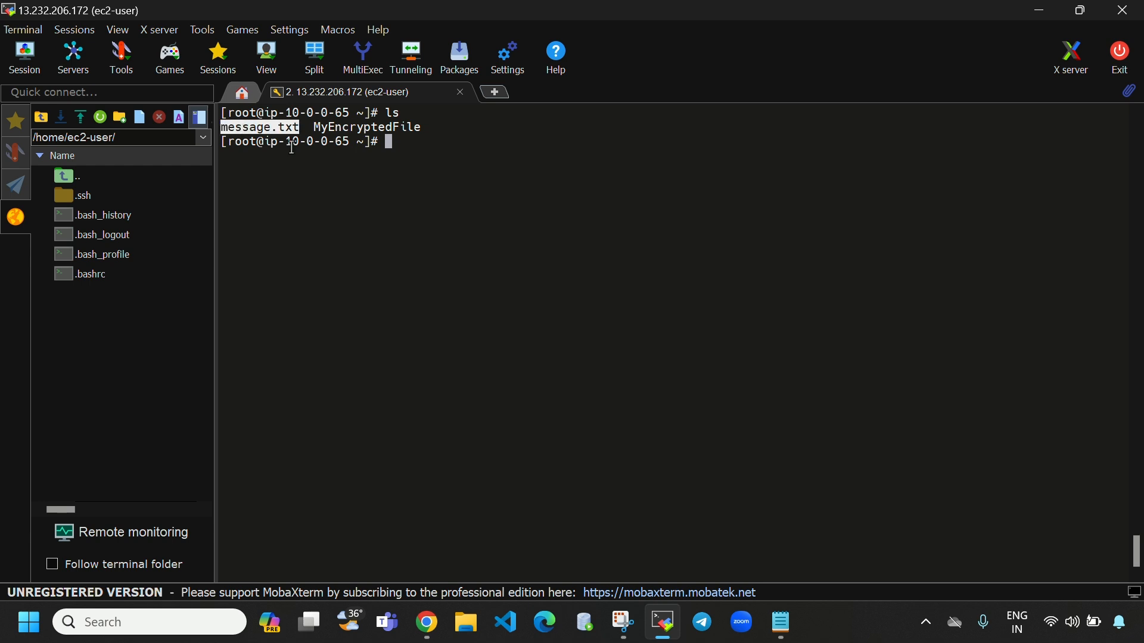
pyautogui.write('rm m')
pyautogui.rightClick(292, 147)
pyautogui.press('Return')
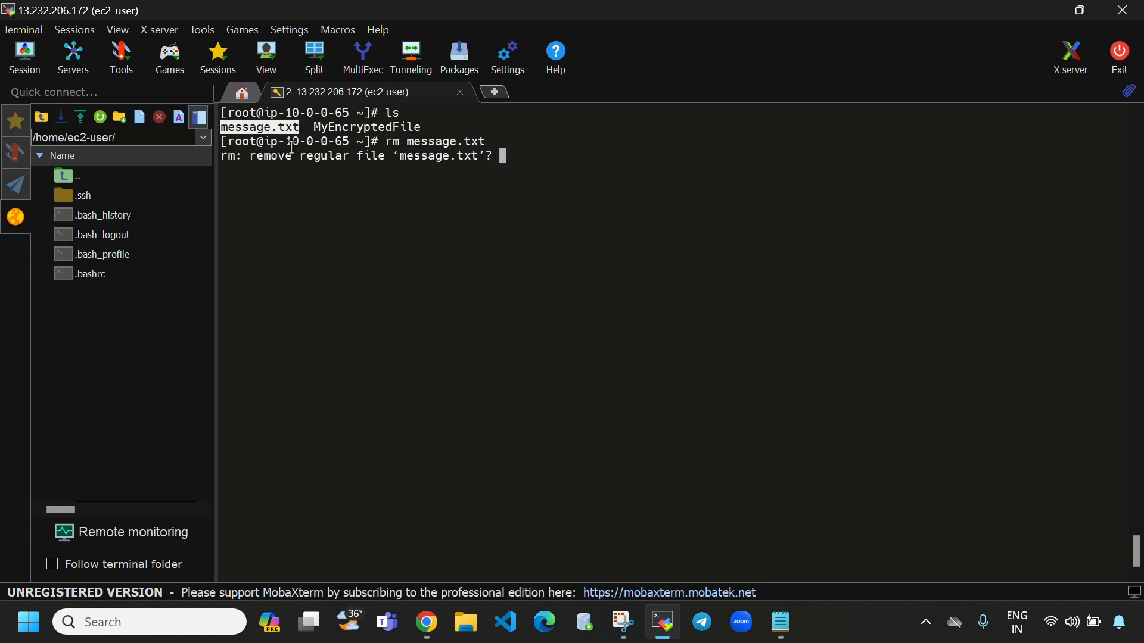
pyautogui.write('y')
pyautogui.press('Return')
pyautogui.hotkey('ctrl', 'l')
pyautogui.write('ls')
pyautogui.press('Return')
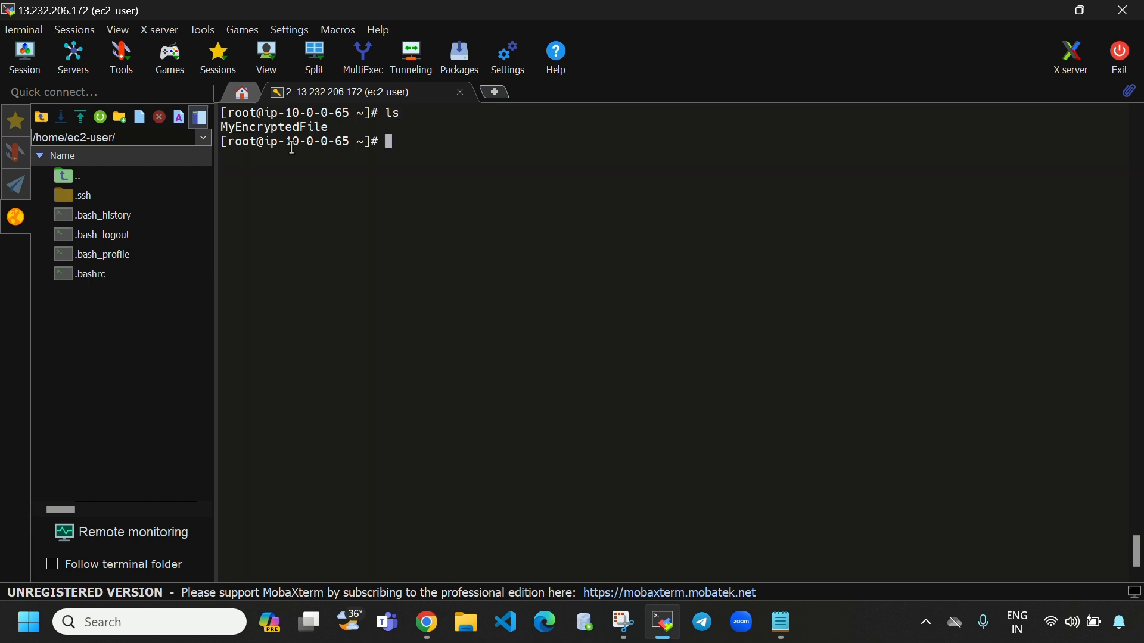
# Step: Print MyEncryptedFile with cat and scan its encrypted output in the terminal
pyautogui.moveTo(334, 128); pyautogui.dragTo(225, 128)
pyautogui.click(433, 156)
pyautogui.write('cat M')
pyautogui.press('Tab')
pyautogui.press('Return')
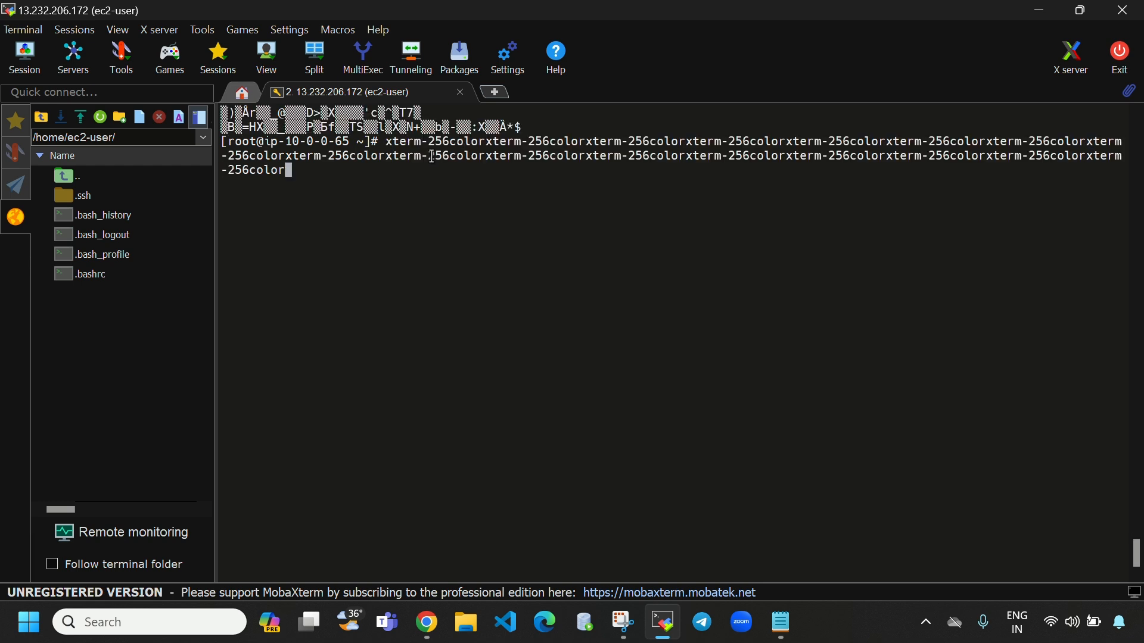
pyautogui.press('Return')
pyautogui.scroll(10, 638, 360)
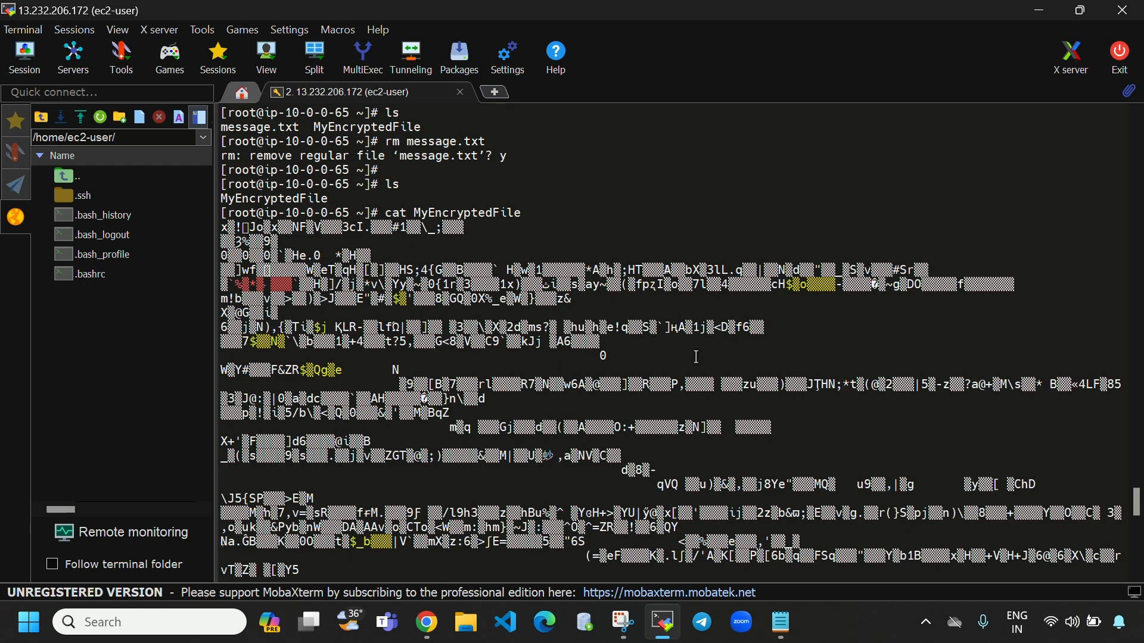
pyautogui.scroll(-10, 698, 409)
# Step: Copy the aws kms decrypt command from the Notepad notes and paste it at the MobaXterm terminal prompt
pyautogui.click(781, 621)
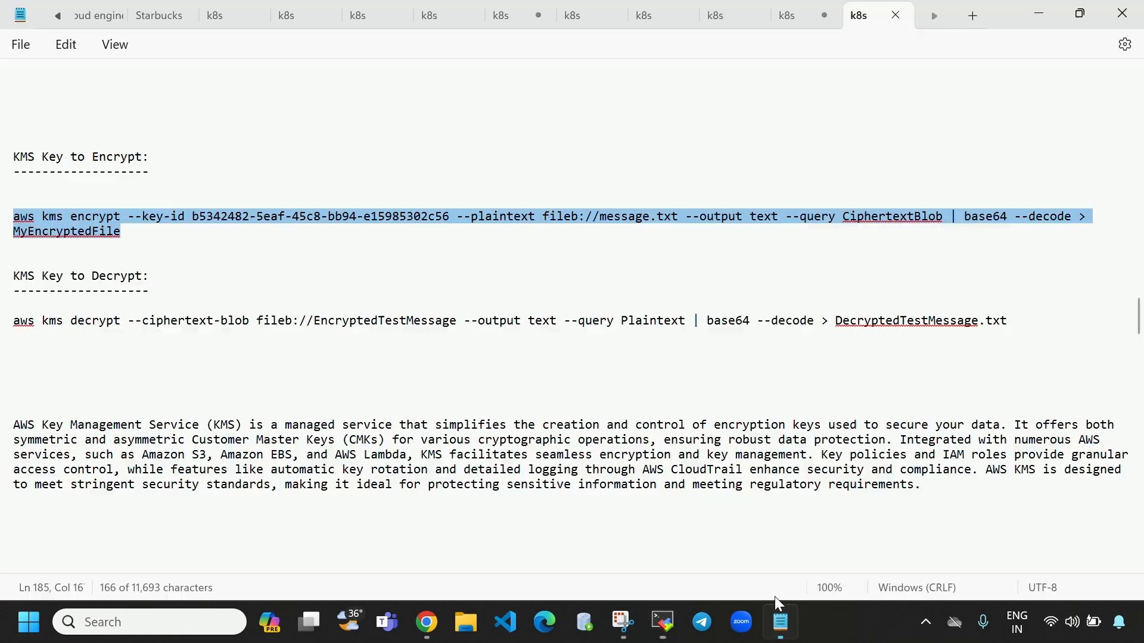
pyautogui.click(1021, 324)
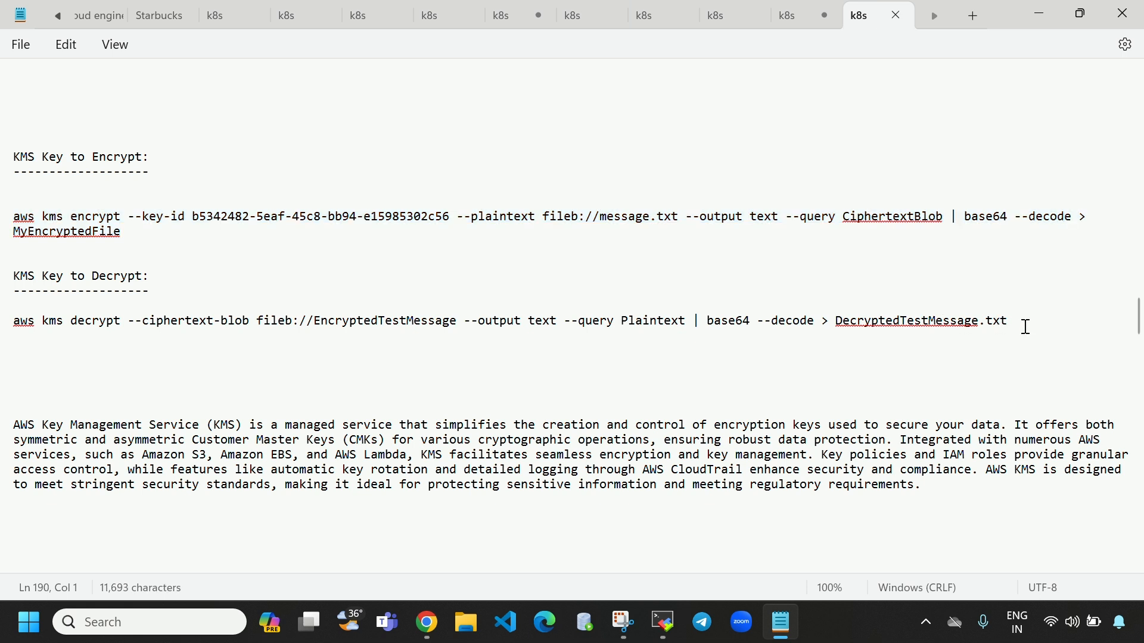
pyautogui.moveTo(1021, 323); pyautogui.dragTo(35, 318)
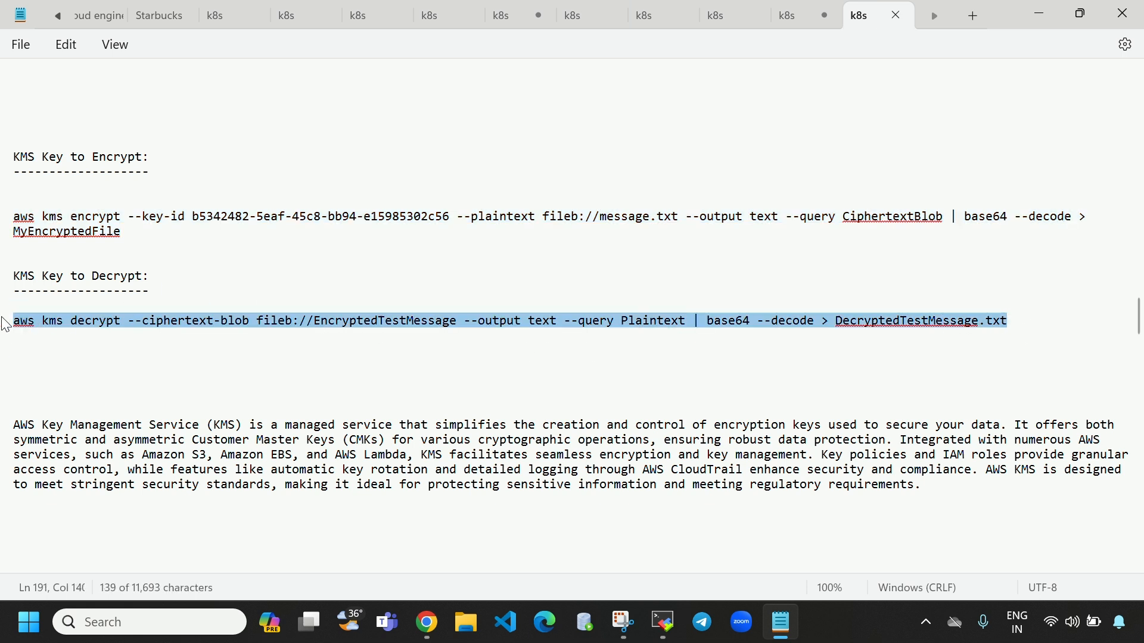
pyautogui.rightClick(82, 332)
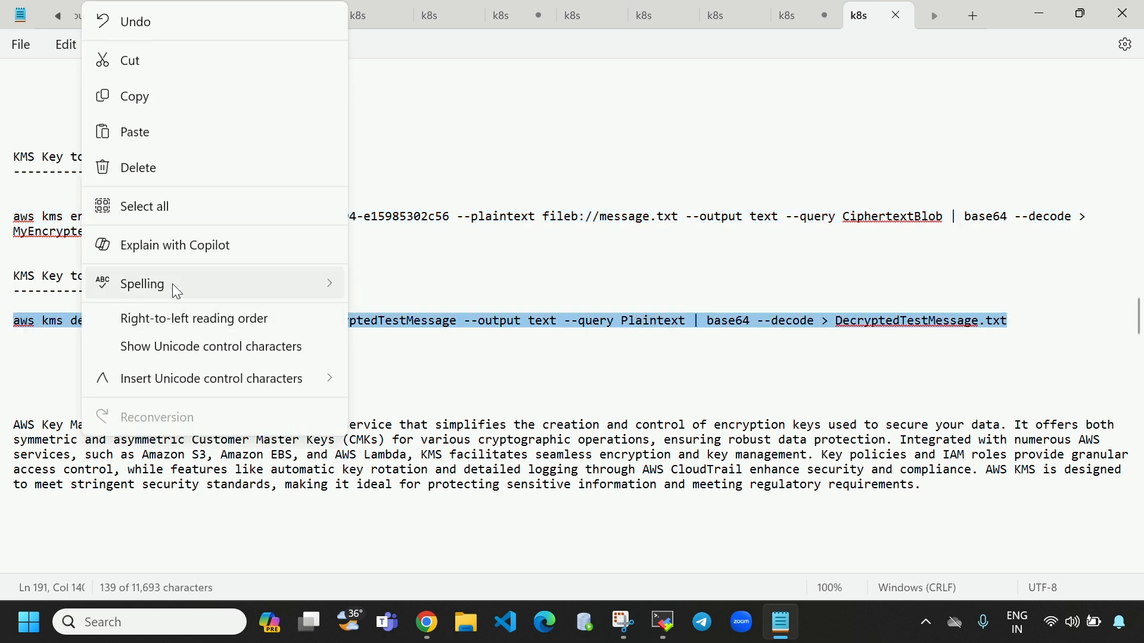
pyautogui.click(162, 105)
pyautogui.click(663, 622)
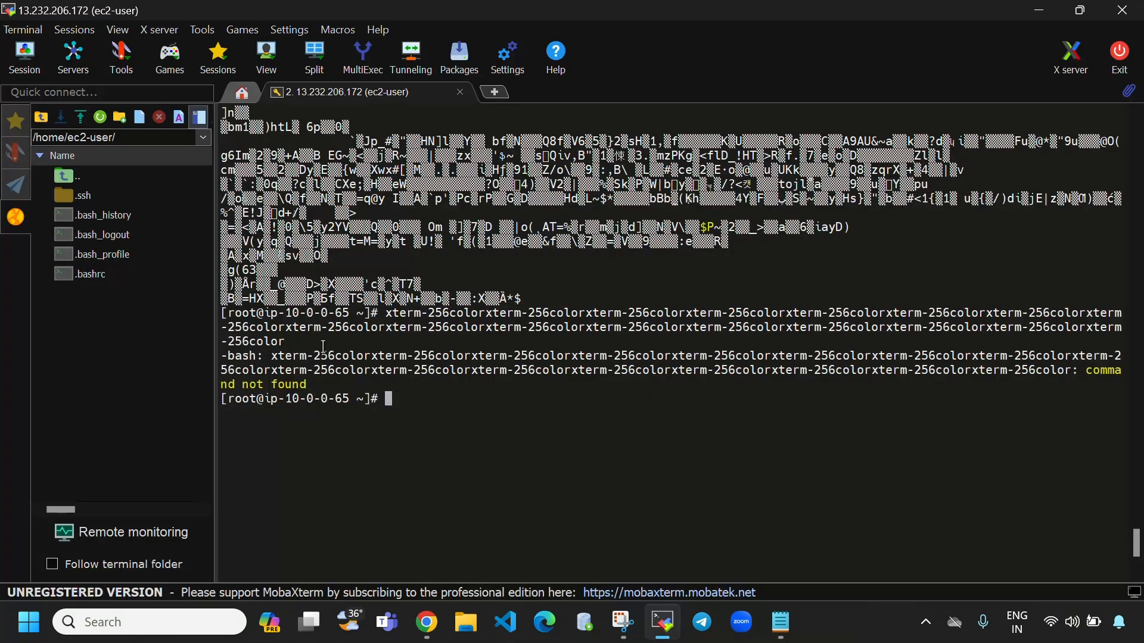
pyautogui.rightClick(384, 396)
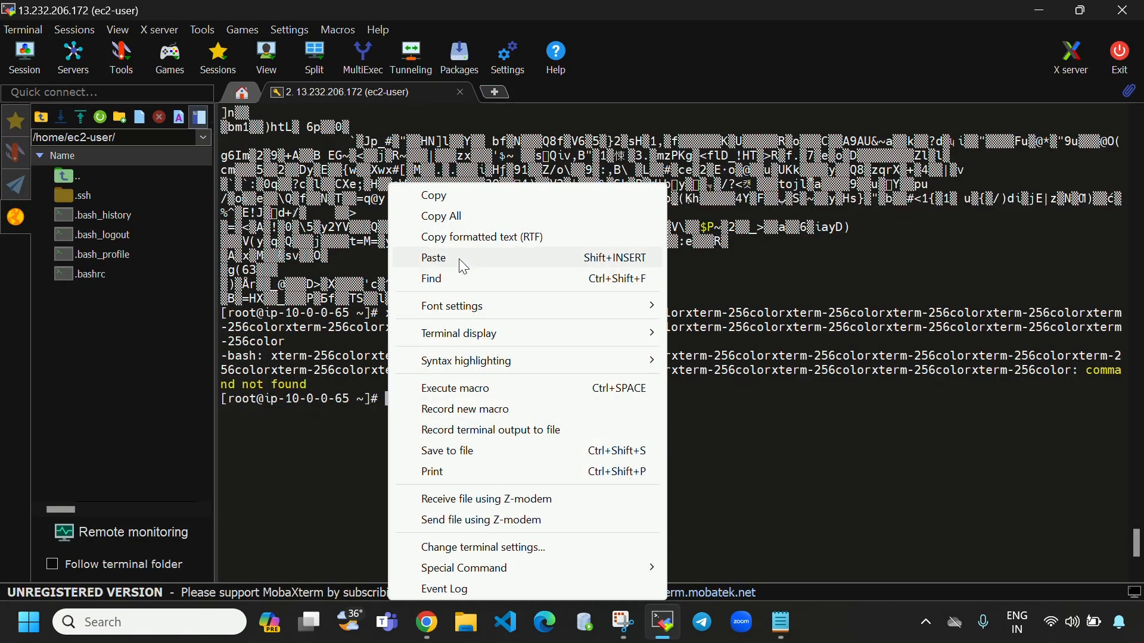
pyautogui.click(458, 259)
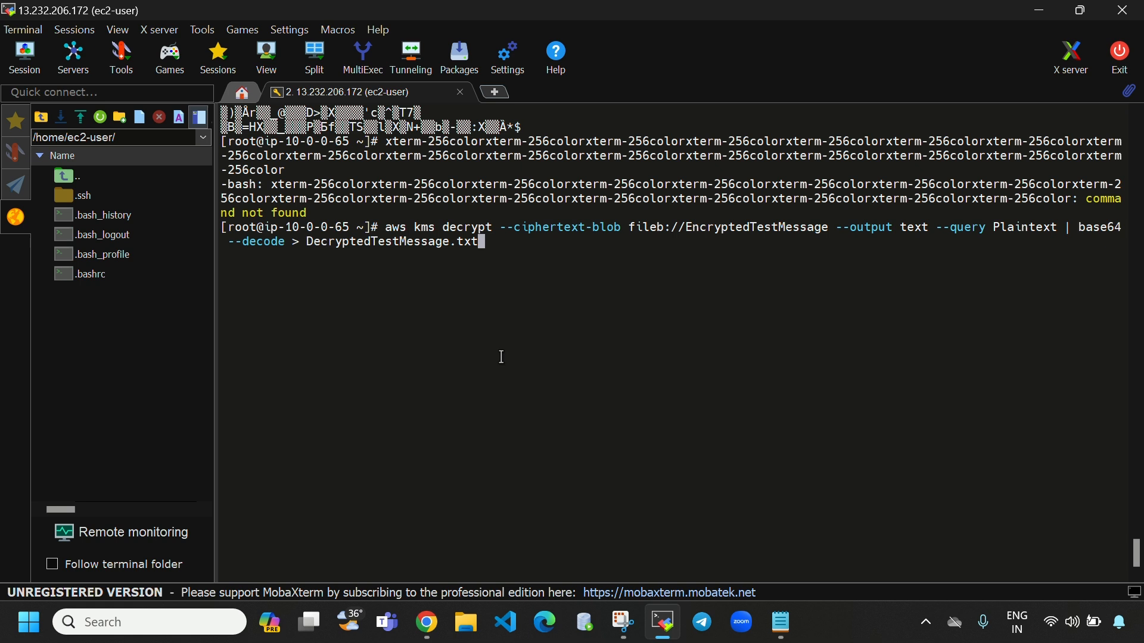
# Step: Replace EncryptedTestMessage with MyEncryptedFile as the decrypt command's input file, and run it with output to DecryptedTestMessage.txt
pyautogui.press('Left')
pyautogui.press('Left')
pyautogui.press('Left')
pyautogui.press('Left')
pyautogui.press('Left')
pyautogui.press('Left')
pyautogui.press('Left')
pyautogui.press('Left')
pyautogui.press('Left')
pyautogui.press('Left')
pyautogui.press('Left')
pyautogui.press('Left')
pyautogui.press('Left')
pyautogui.press('Left')
pyautogui.press('Left')
pyautogui.press('Left')
pyautogui.press('Left')
pyautogui.press('Left')
pyautogui.press('Left')
pyautogui.press('Left')
pyautogui.press('Left')
pyautogui.press('Left')
pyautogui.press('Left')
pyautogui.press('Left')
pyautogui.press('Left')
pyautogui.press('Left')
pyautogui.press('Left')
pyautogui.press('Left')
pyautogui.press('Left')
pyautogui.press('Left')
pyautogui.press('Left')
pyautogui.press('Left')
pyautogui.press('Left')
pyautogui.press('Left')
pyautogui.press('Left')
pyautogui.press('Left')
pyautogui.press('Left')
pyautogui.press('Left')
pyautogui.press('Left')
pyautogui.scroll(15, 502, 357)
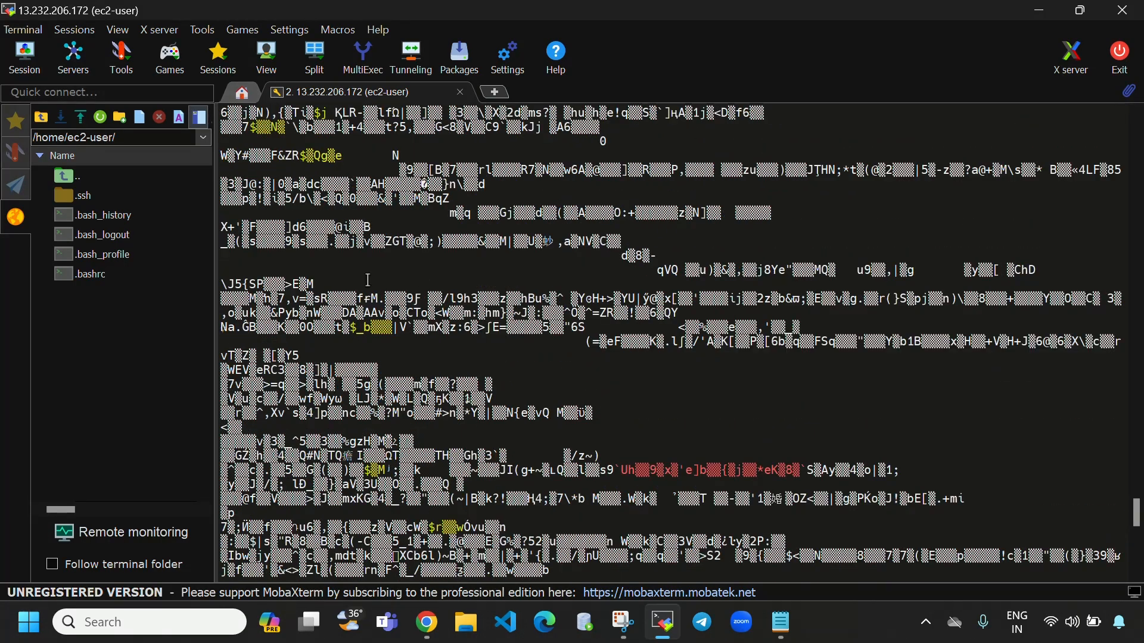
pyautogui.scroll(5, 367, 280)
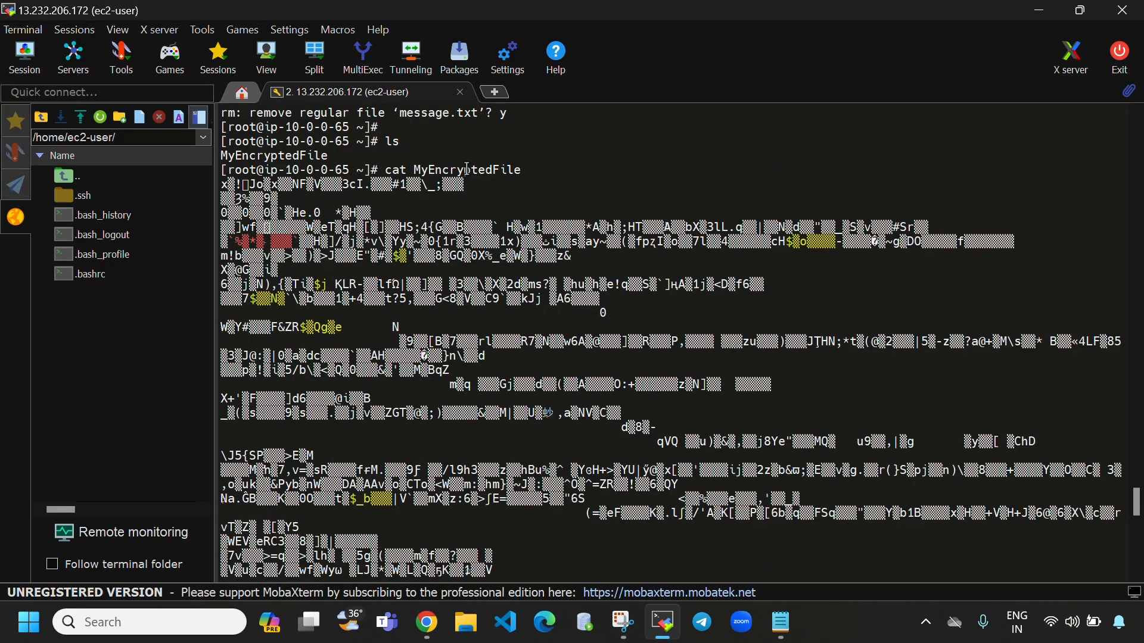
pyautogui.moveTo(417, 169); pyautogui.dragTo(520, 171)
pyautogui.rightClick(518, 170)
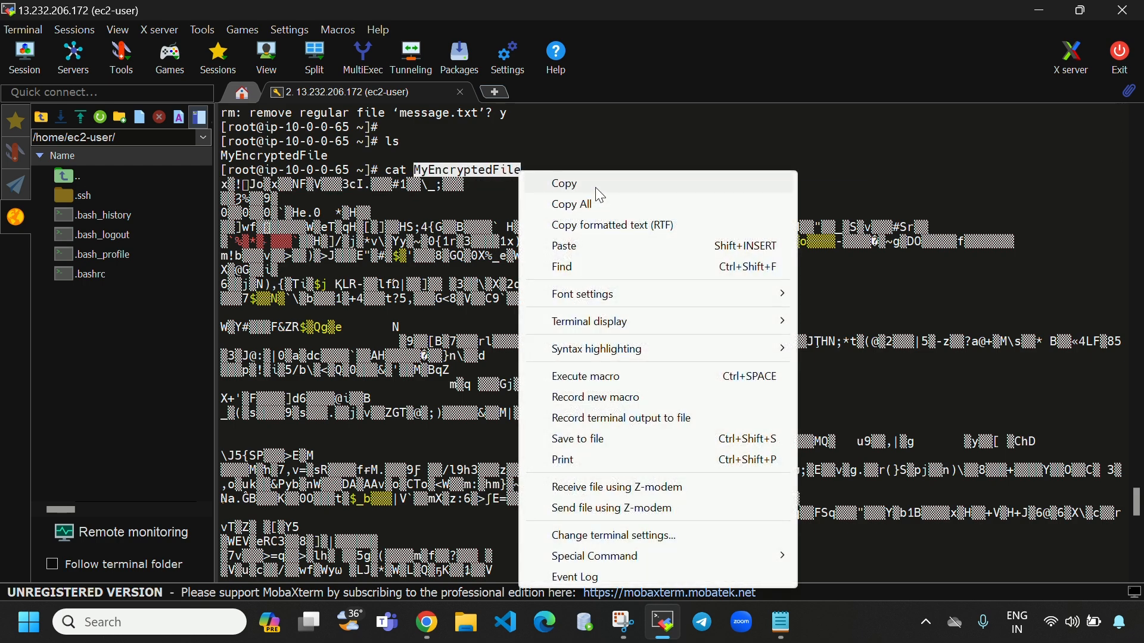
pyautogui.click(595, 187)
pyautogui.scroll(-8, 686, 362)
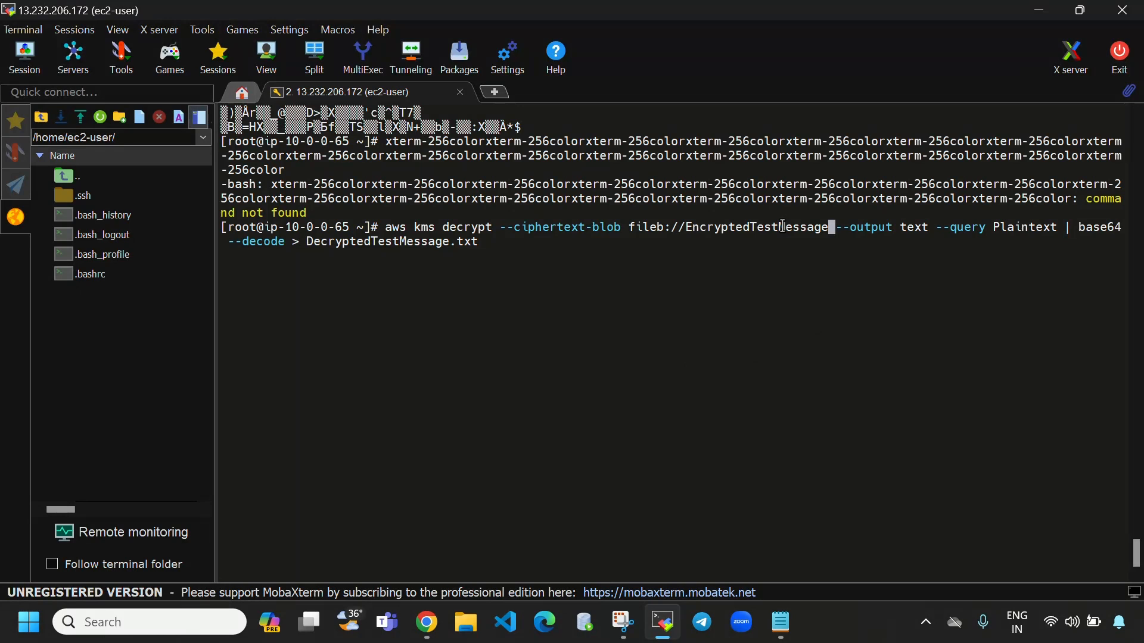
pyautogui.press('BackSpace')
pyautogui.press('BackSpace')
pyautogui.press('BackSpace')
pyautogui.press('BackSpace')
pyautogui.press('BackSpace')
pyautogui.press('BackSpace')
pyautogui.press('BackSpace')
pyautogui.press('BackSpace')
pyautogui.press('BackSpace')
pyautogui.press('BackSpace')
pyautogui.press('BackSpace')
pyautogui.press('BackSpace')
pyautogui.press('BackSpace')
pyautogui.press('BackSpace')
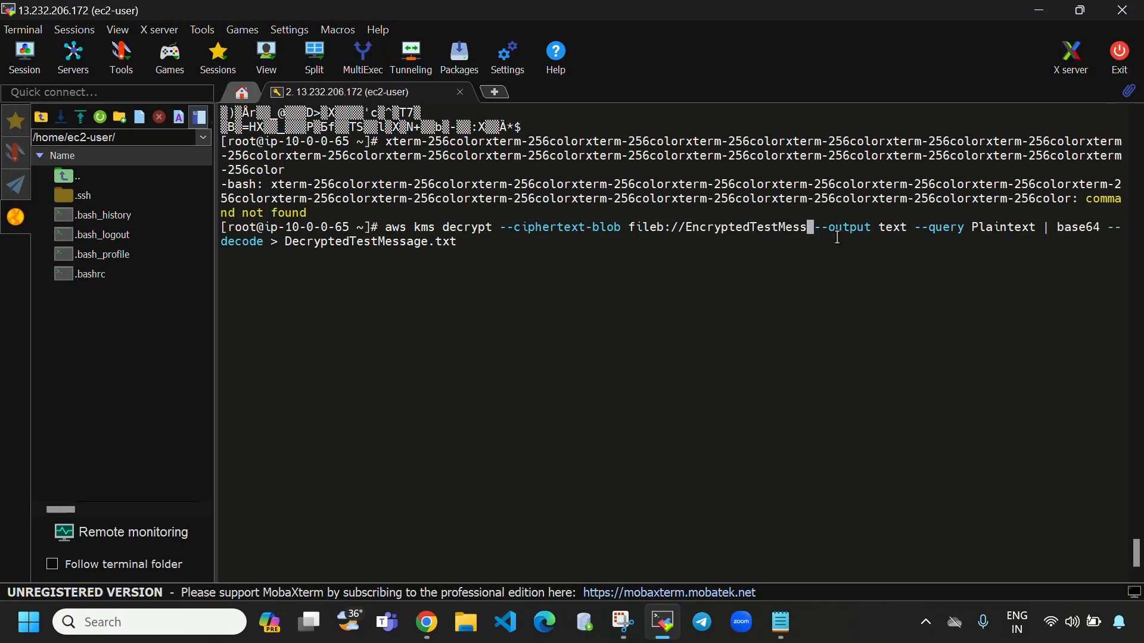
pyautogui.press('BackSpace')
pyautogui.press('BackSpace')
pyautogui.press('BackSpace')
pyautogui.press('BackSpace')
pyautogui.press('BackSpace')
pyautogui.press('BackSpace')
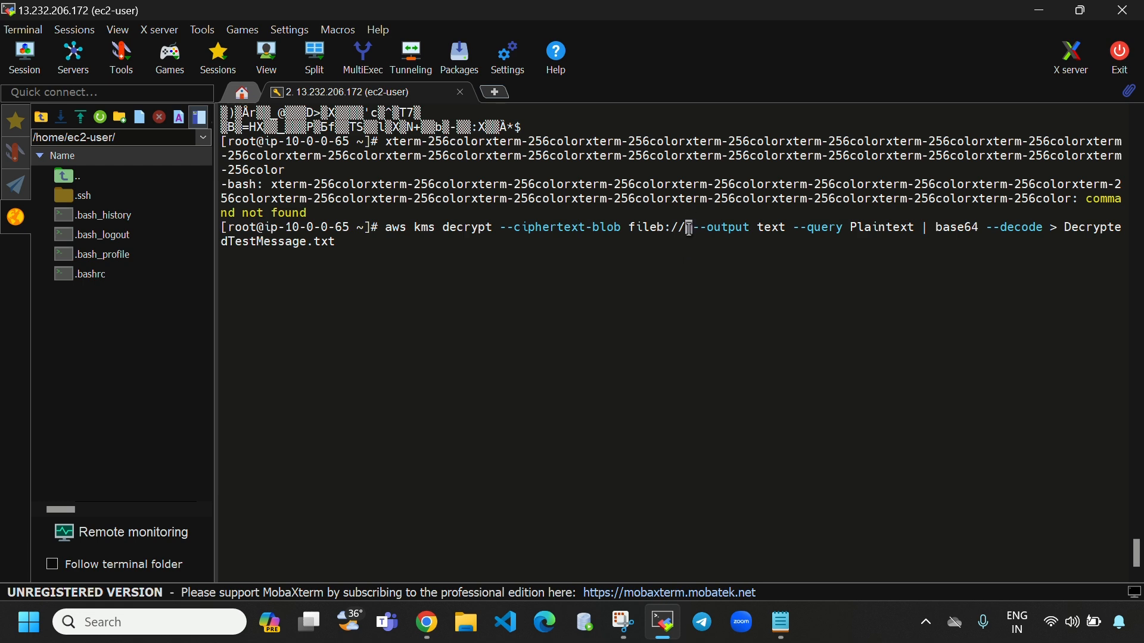
pyautogui.rightClick(686, 228)
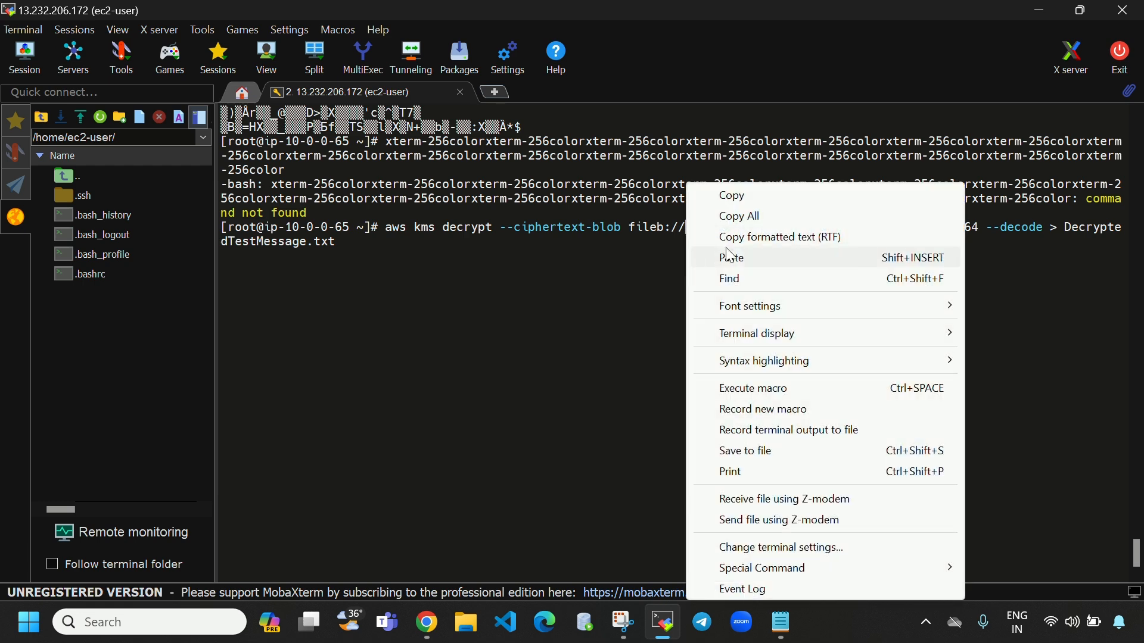
pyautogui.click(730, 253)
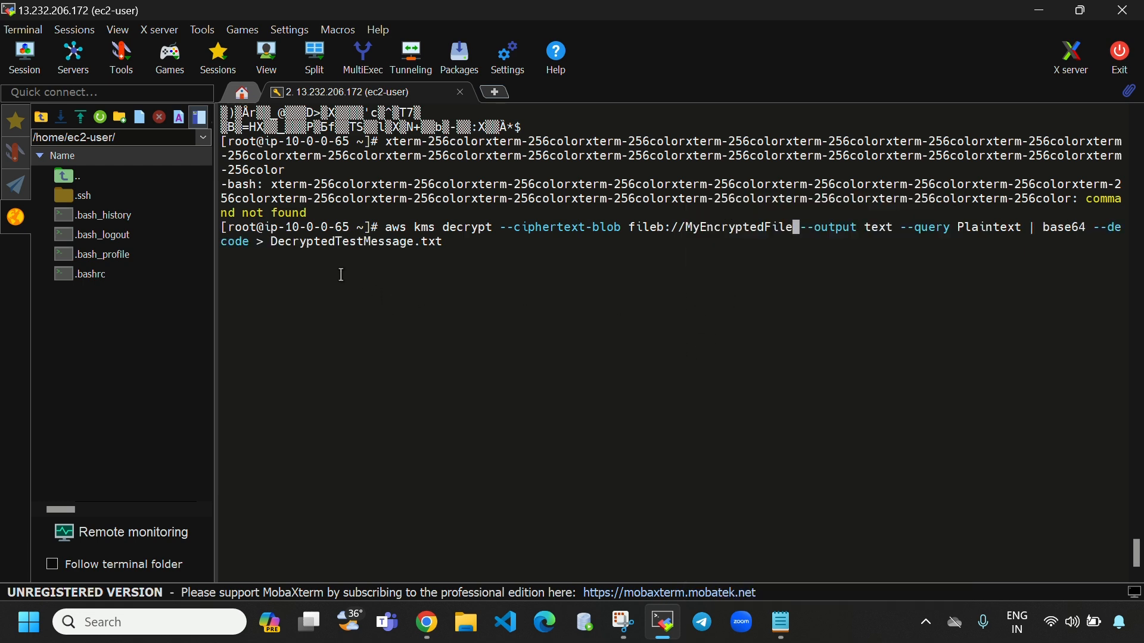
pyautogui.moveTo(273, 240); pyautogui.dragTo(527, 252)
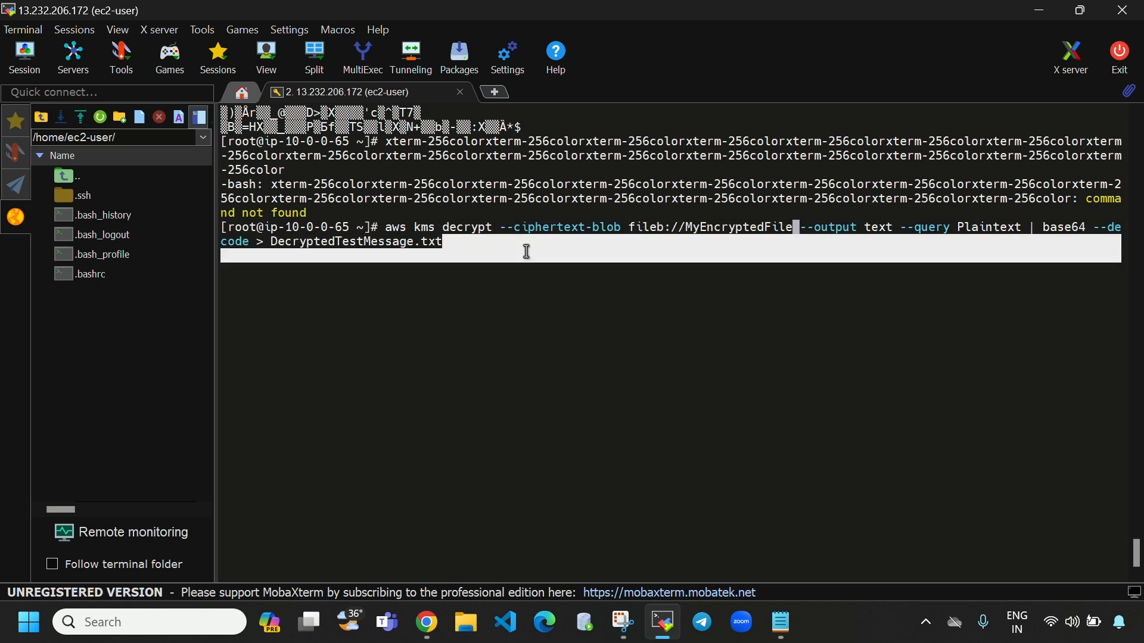
pyautogui.press('Return')
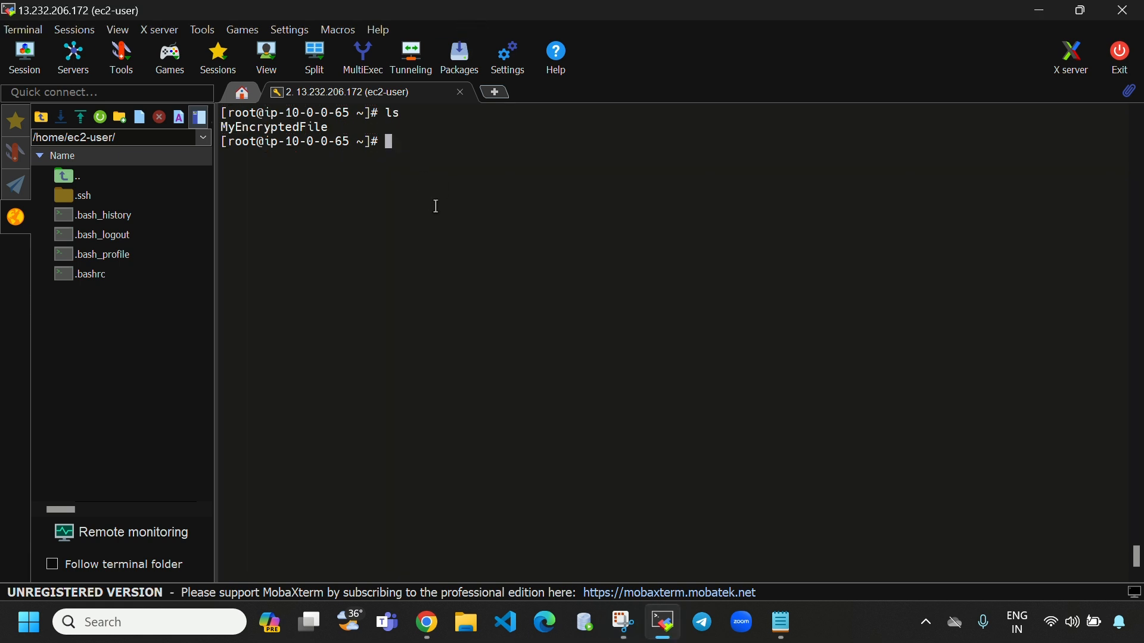
# Step: List the directory's files on a cleared terminal, and print MyEncryptedFile with cat to look through its encrypted contents
pyautogui.hotkey('ctrl', 'l')
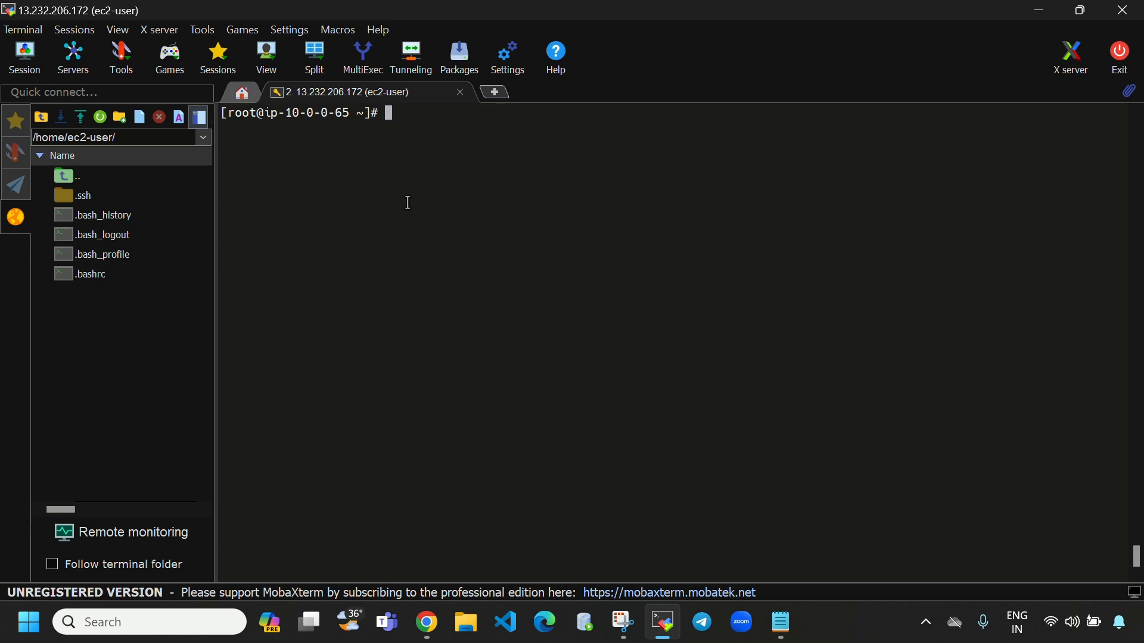
pyautogui.write('ls')
pyautogui.press('Return')
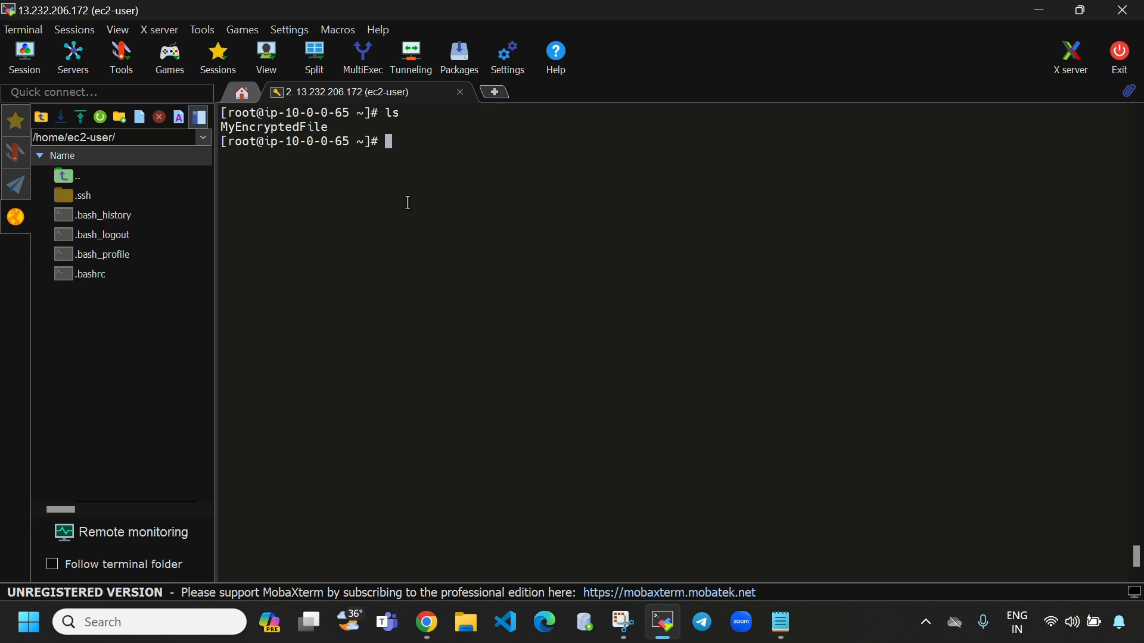
pyautogui.write('cat')
pyautogui.press('Tab')
pyautogui.press('Return')
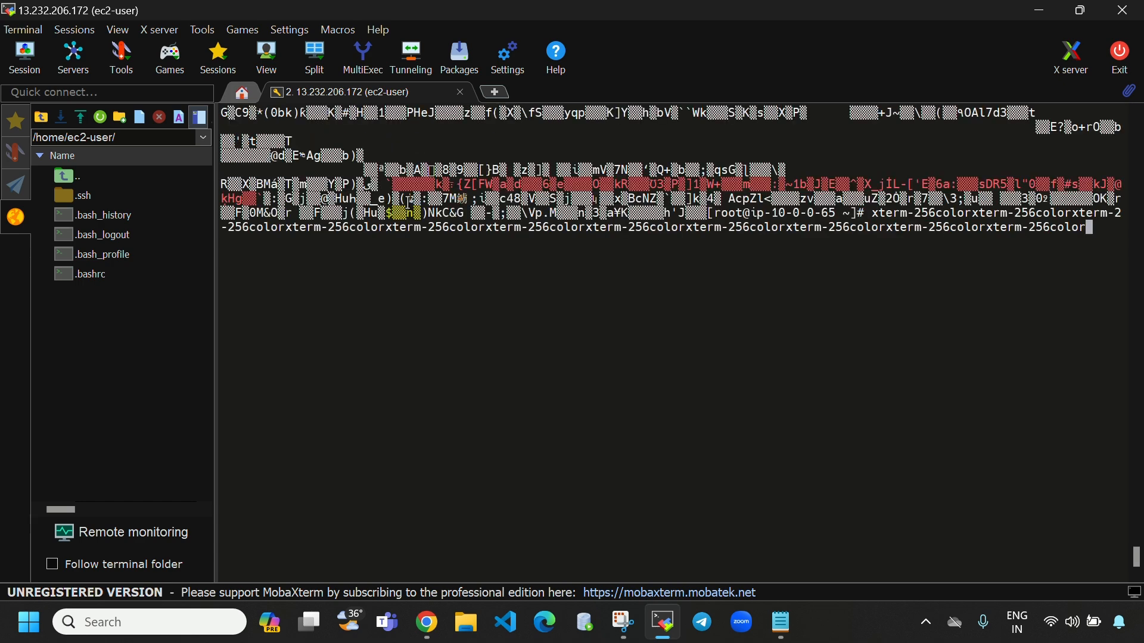
pyautogui.scroll(8, 408, 198)
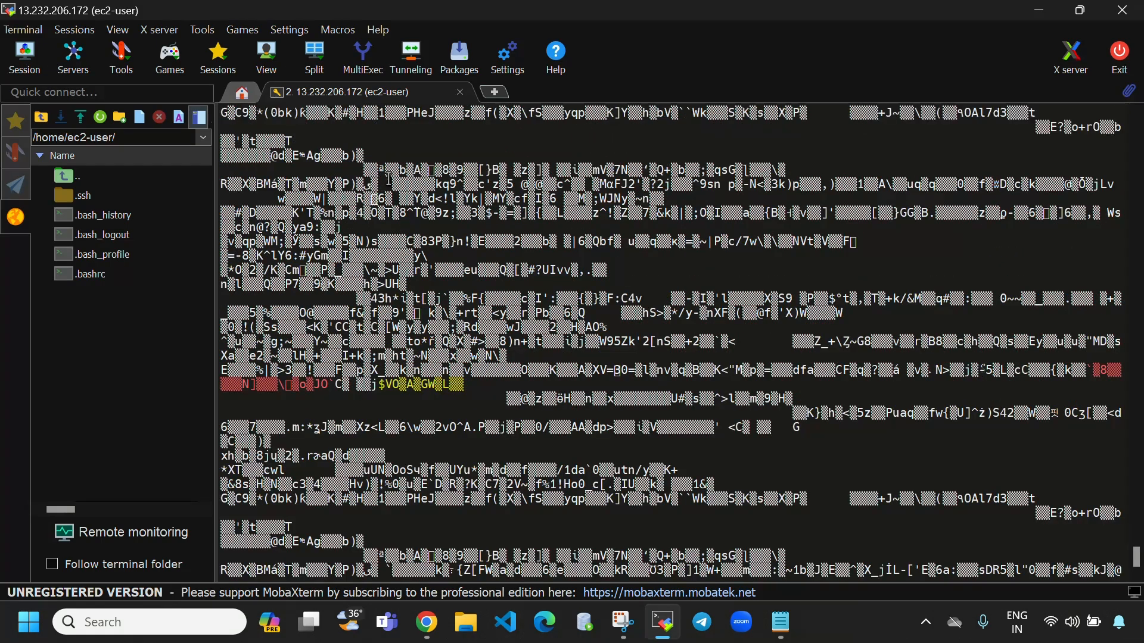
pyautogui.press('Return')
pyautogui.scroll(10, 388, 177)
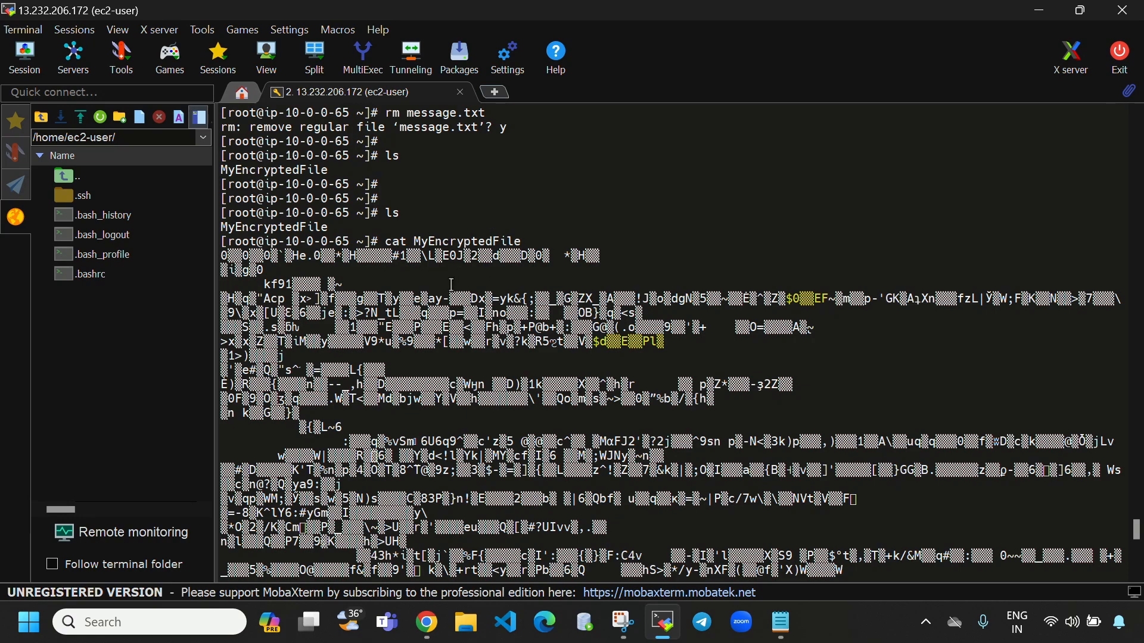
pyautogui.scroll(-7, 596, 333)
pyautogui.scroll(-8, 596, 334)
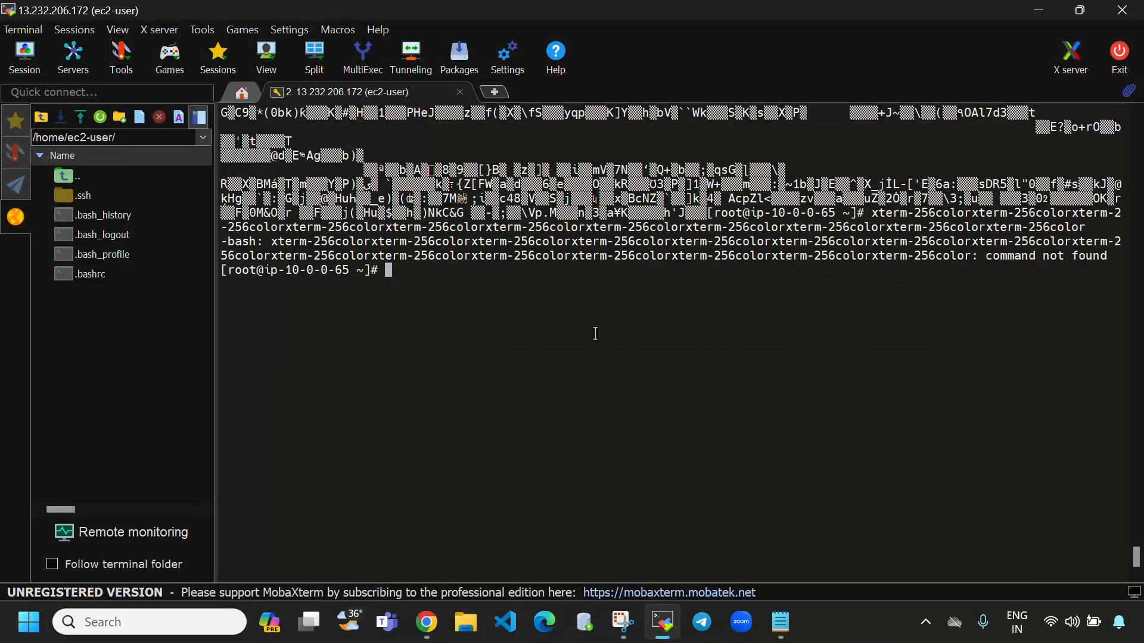
# Step: Clear the terminal, list the files, and paste the decrypt command with MyEncryptedFile as input and DecryptedTestMessage.txt as output
pyautogui.hotkey('ctrl', 'l')
pyautogui.write('ls')
pyautogui.press('Return')
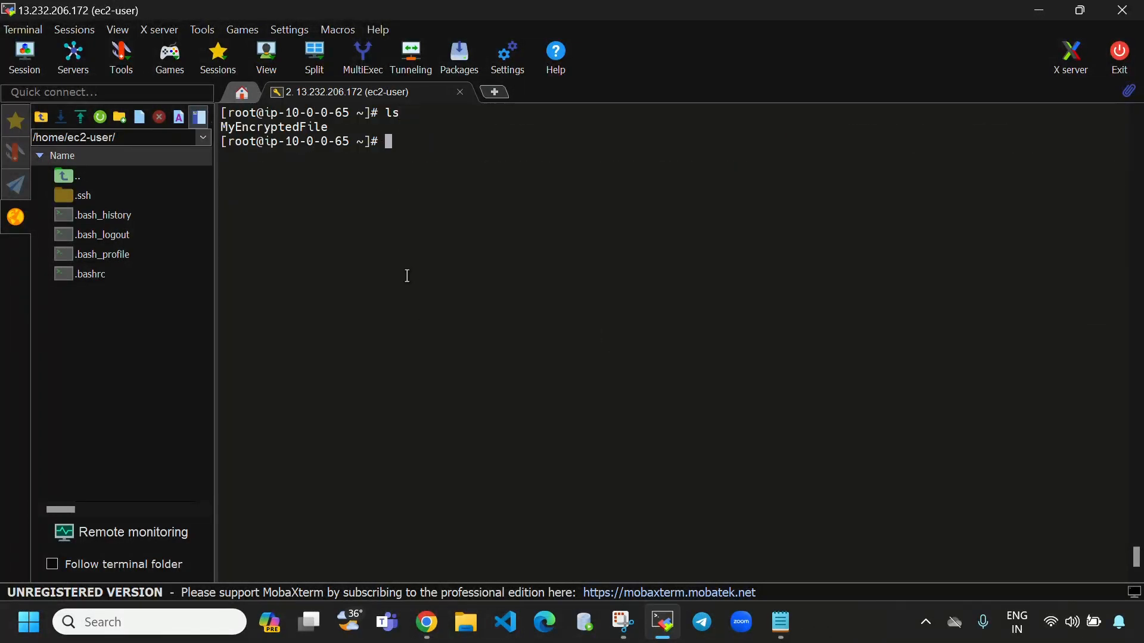
pyautogui.rightClick(387, 154)
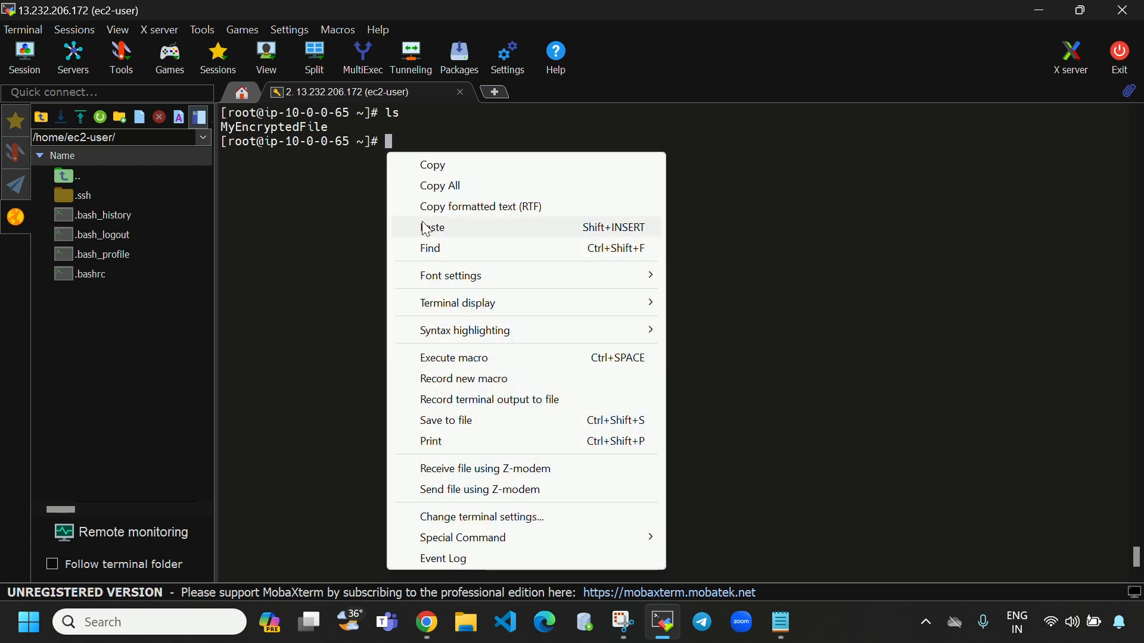
pyautogui.click(420, 227)
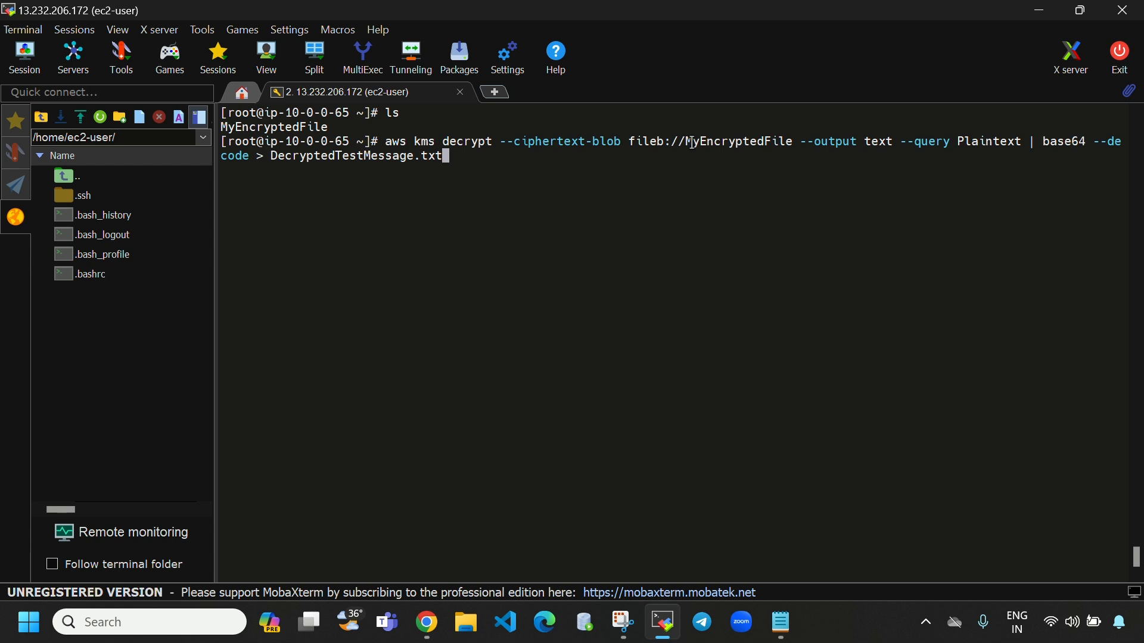
# Step: Review the input file name and the output file name in the pasted decrypt command
pyautogui.moveTo(691, 143); pyautogui.dragTo(791, 144)
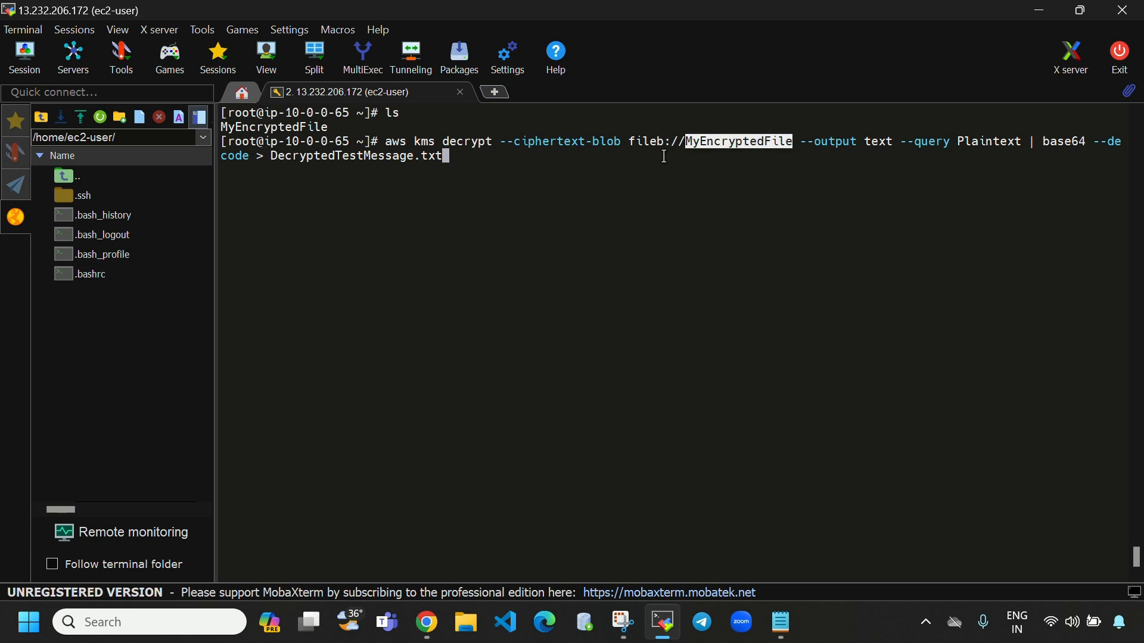
pyautogui.click(745, 180)
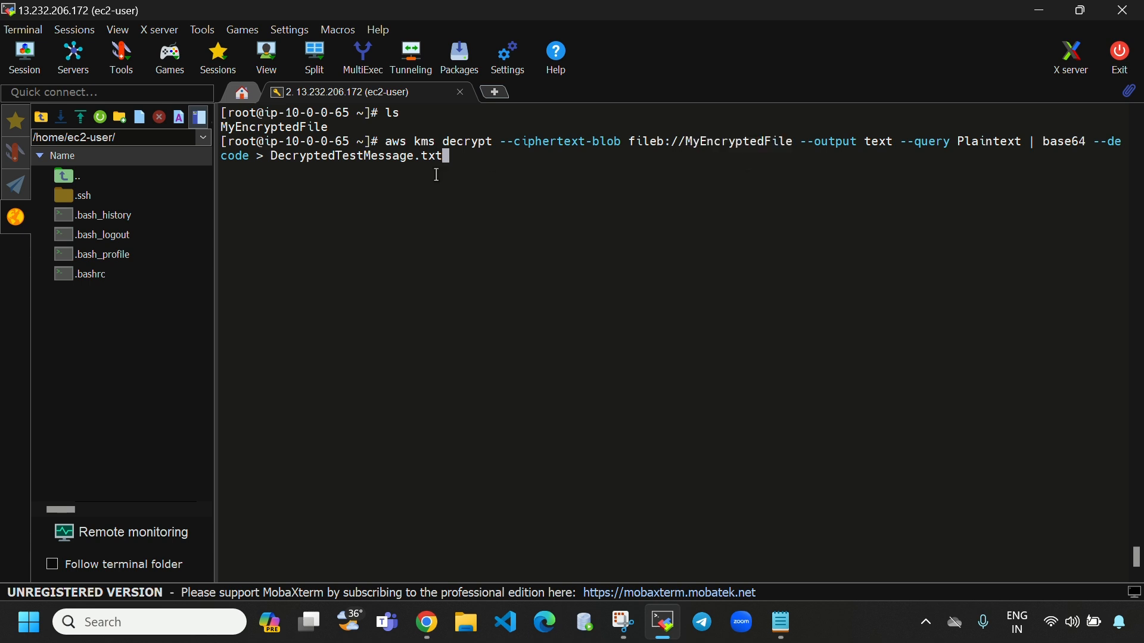
pyautogui.moveTo(271, 155); pyautogui.dragTo(437, 164)
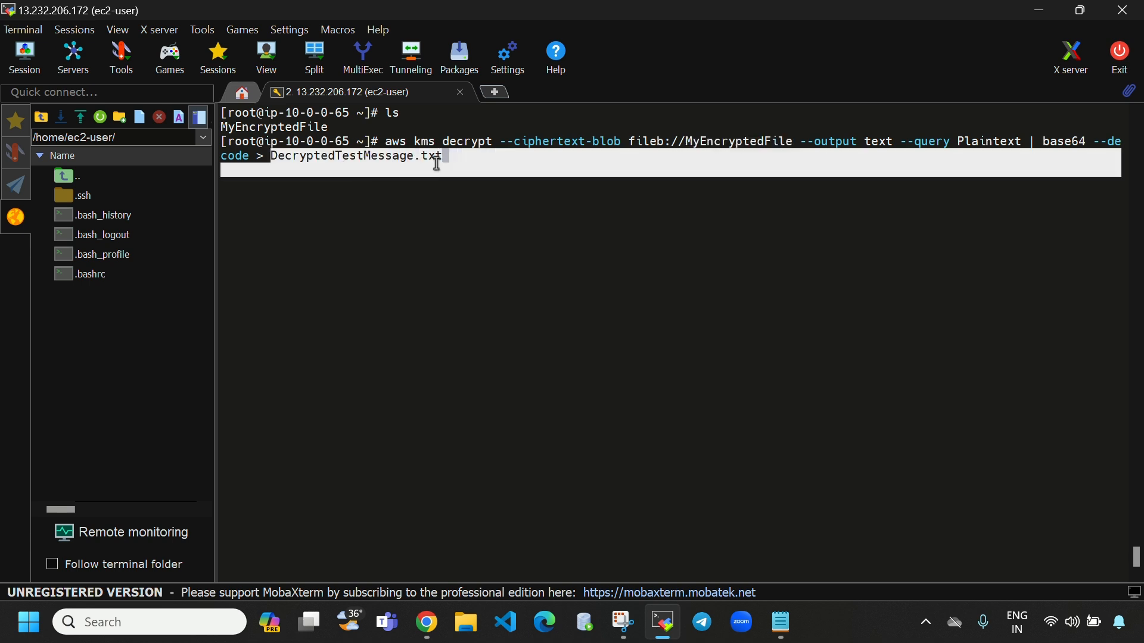
# Step: Run the decrypt command on MyEncryptedFile with output to DecryptedTestMessage.txt, and list the directory's files
pyautogui.click(482, 162)
pyautogui.press('Return')
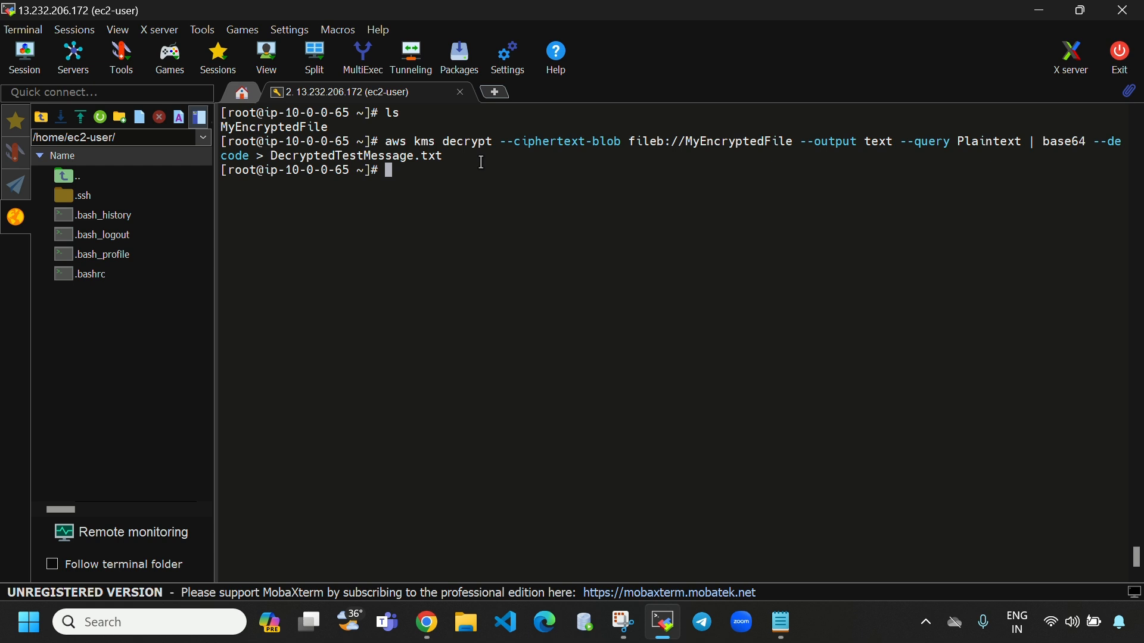
pyautogui.write('ls')
pyautogui.press('Return')
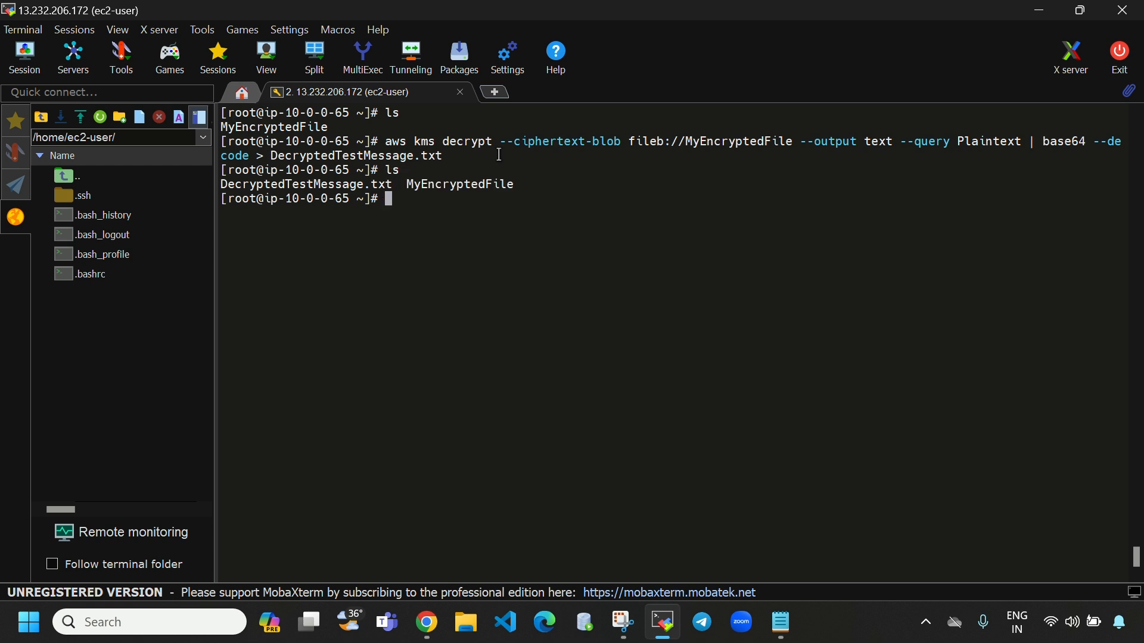
# Step: Print DecryptedTestMessage.txt with cat and look through its decrypted text
pyautogui.write('cat D')
pyautogui.press('Tab')
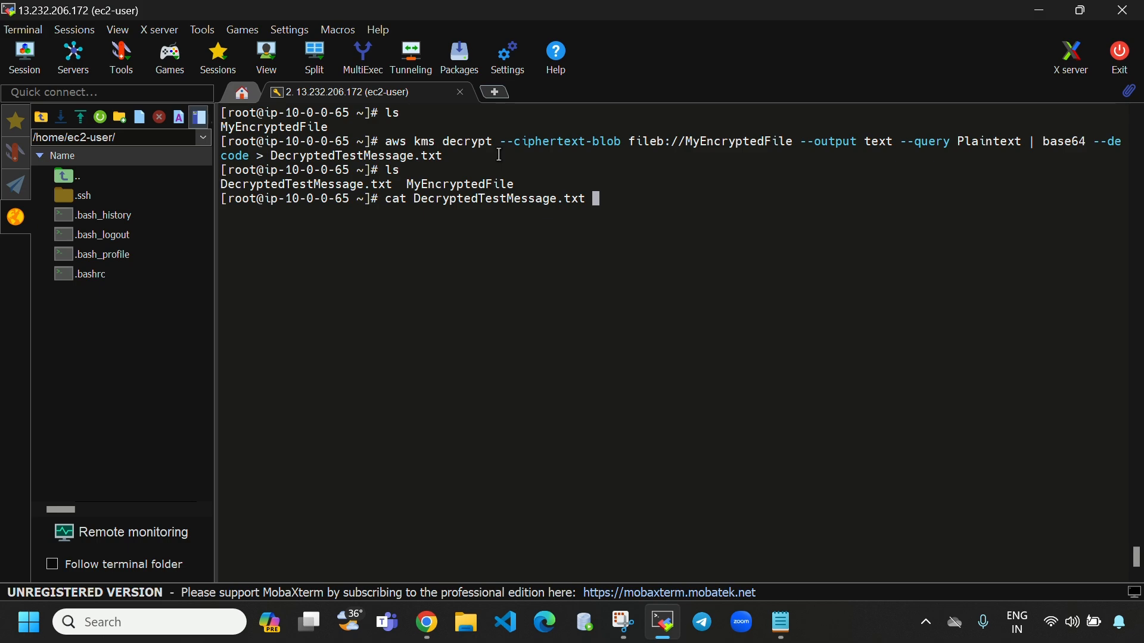
pyautogui.press('Return')
pyautogui.scroll(4, 629, 396)
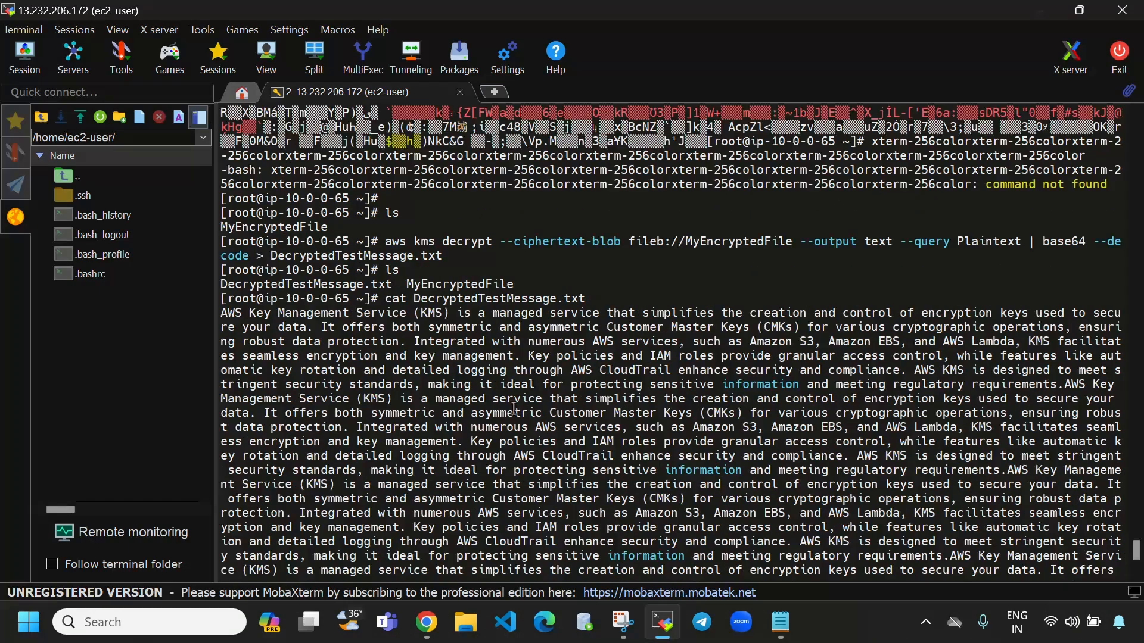
pyautogui.scroll(5, 598, 411)
pyautogui.scroll(-9, 661, 444)
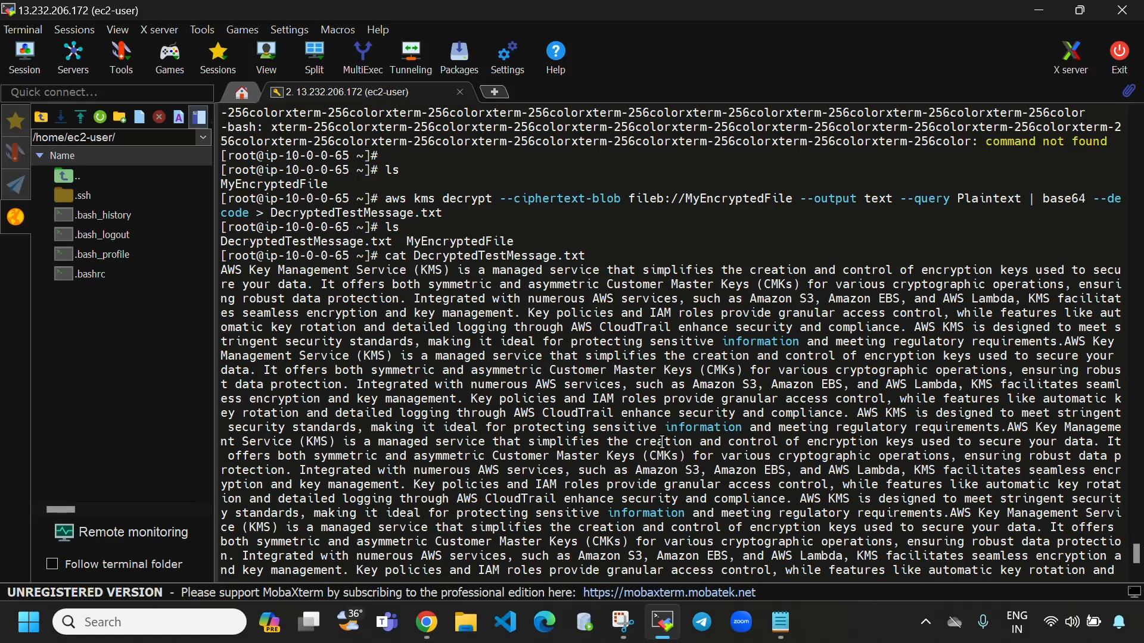
# Step: List the directory's files on a cleared terminal and delete MyEncryptedFile with rm, confirming the removal
pyautogui.hotkey('ctrl', 'l')
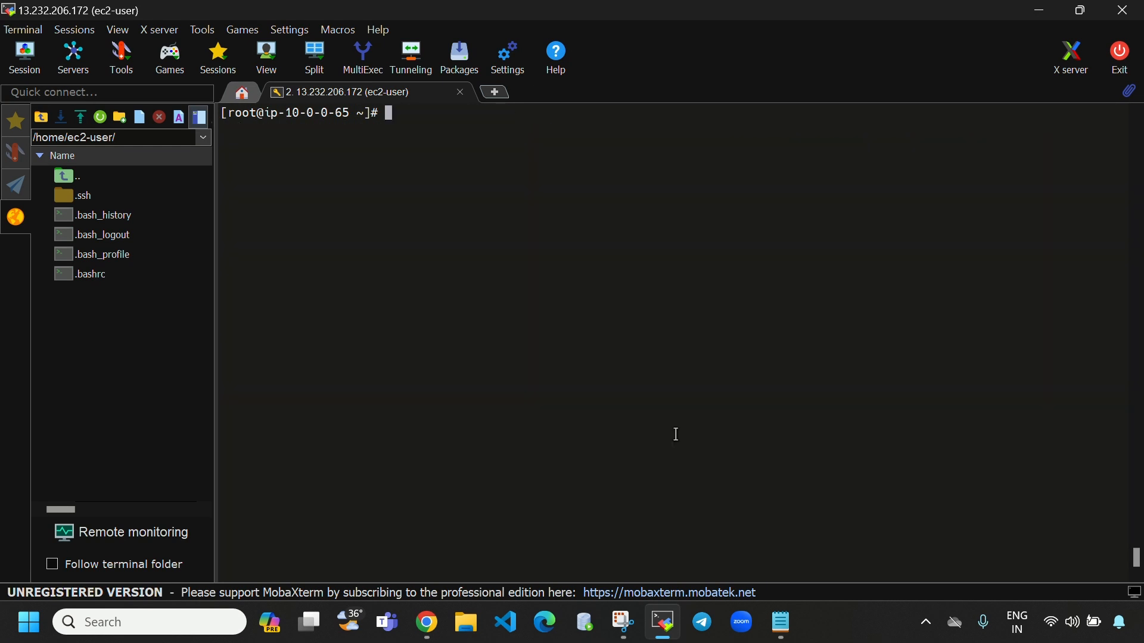
pyautogui.write('ls')
pyautogui.press('Return')
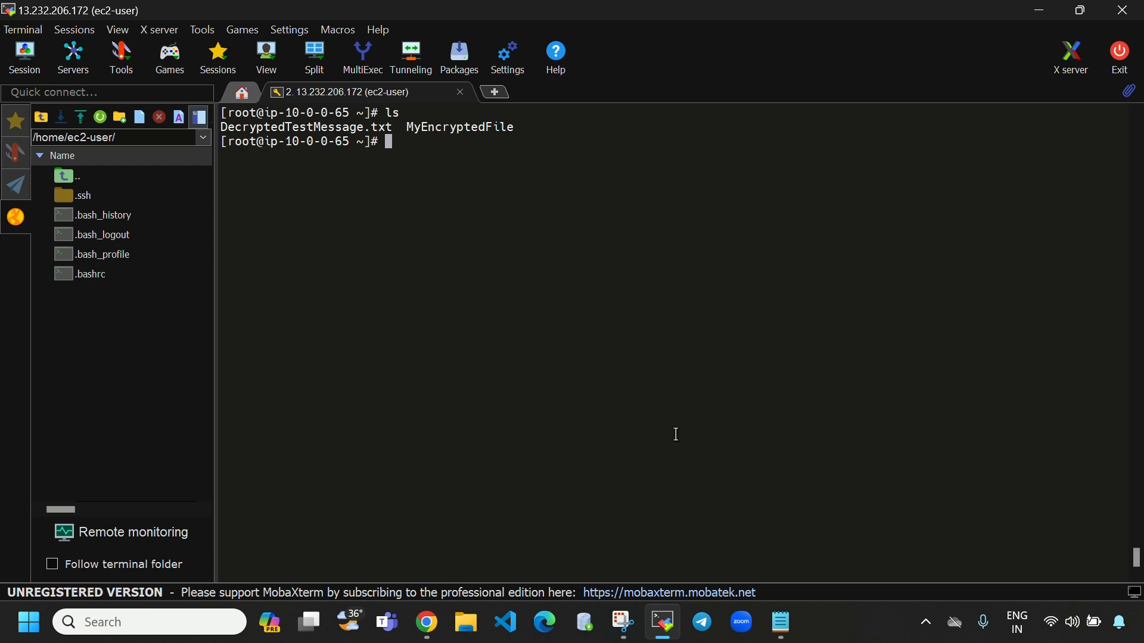
pyautogui.write('rm MyEncryptedFile')
pyautogui.press('Return')
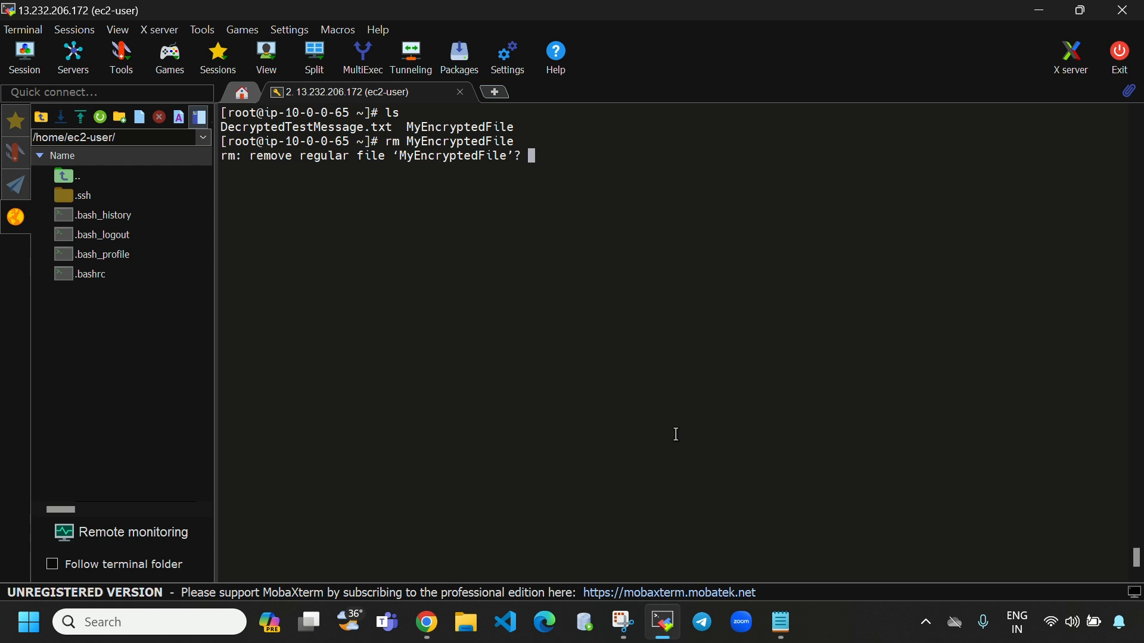
pyautogui.write('y')
pyautogui.press('Return')
# Step: Check the remaining files on a cleared terminal and print DecryptedTestMessage.txt with cat
pyautogui.hotkey('ctrl', 'l')
pyautogui.write('ls')
pyautogui.press('Return')
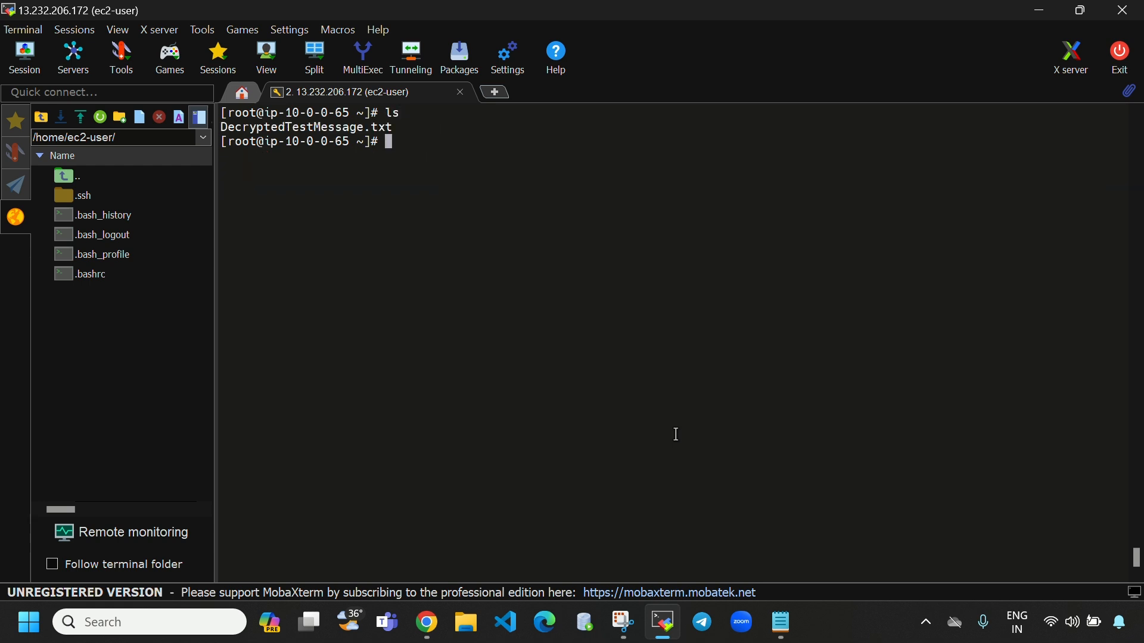
pyautogui.write('cat DecryptedTestMessage.txt')
pyautogui.press('Return')
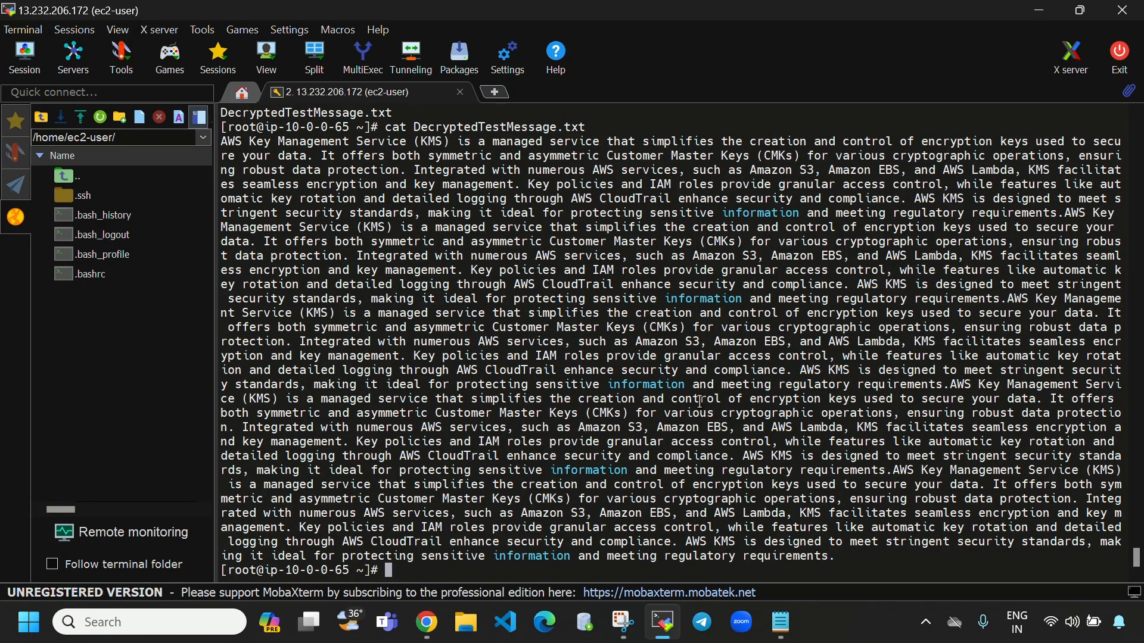
pyautogui.hotkey('ctrl', 'l')
pyautogui.write('ls')
pyautogui.press('Return')
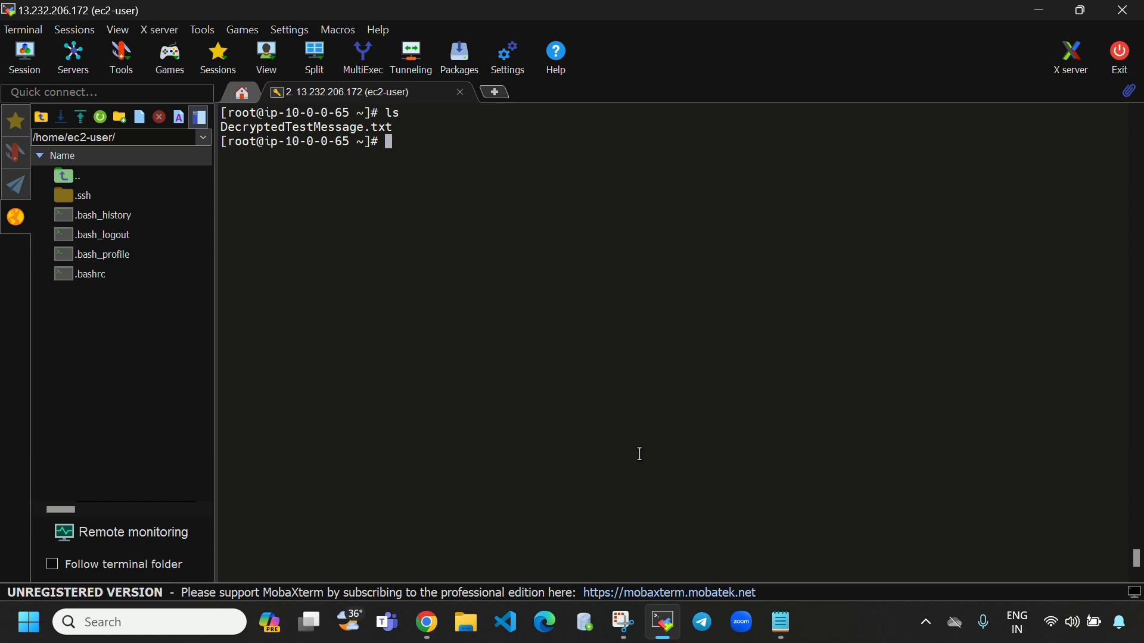
# Step: Copy the aws kms encrypt command from the Notepad notes, and try running it in the MobaXterm terminal with message.txt as input and MyEncryptedFile as output
pyautogui.click(782, 622)
pyautogui.moveTo(128, 265); pyautogui.dragTo(13, 249)
pyautogui.rightClick(53, 249)
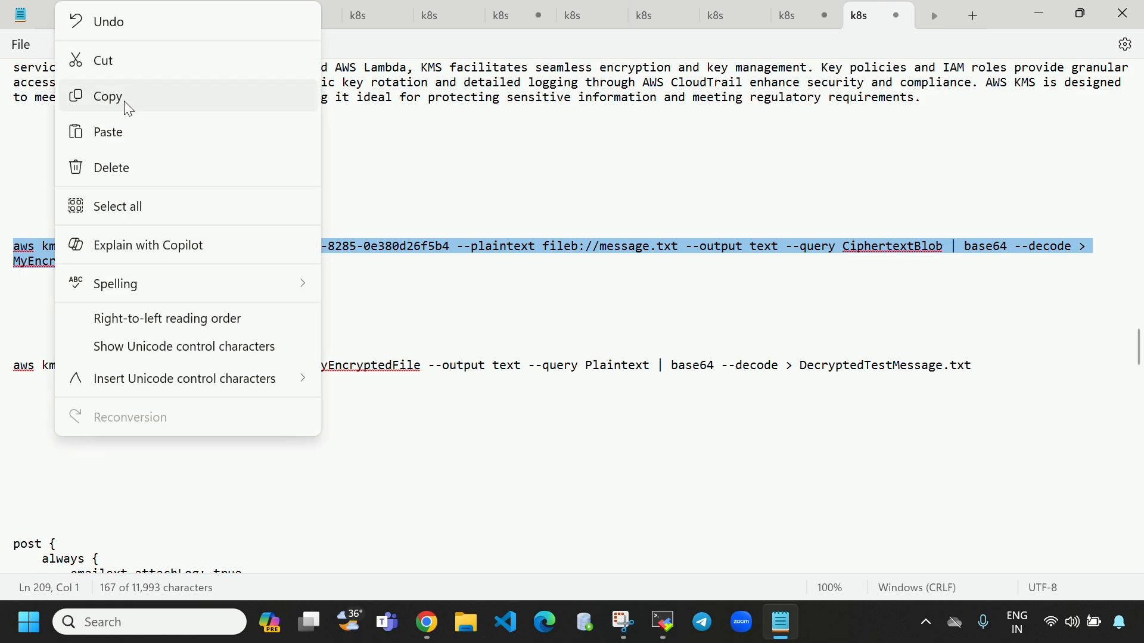
pyautogui.click(125, 97)
pyautogui.click(427, 621)
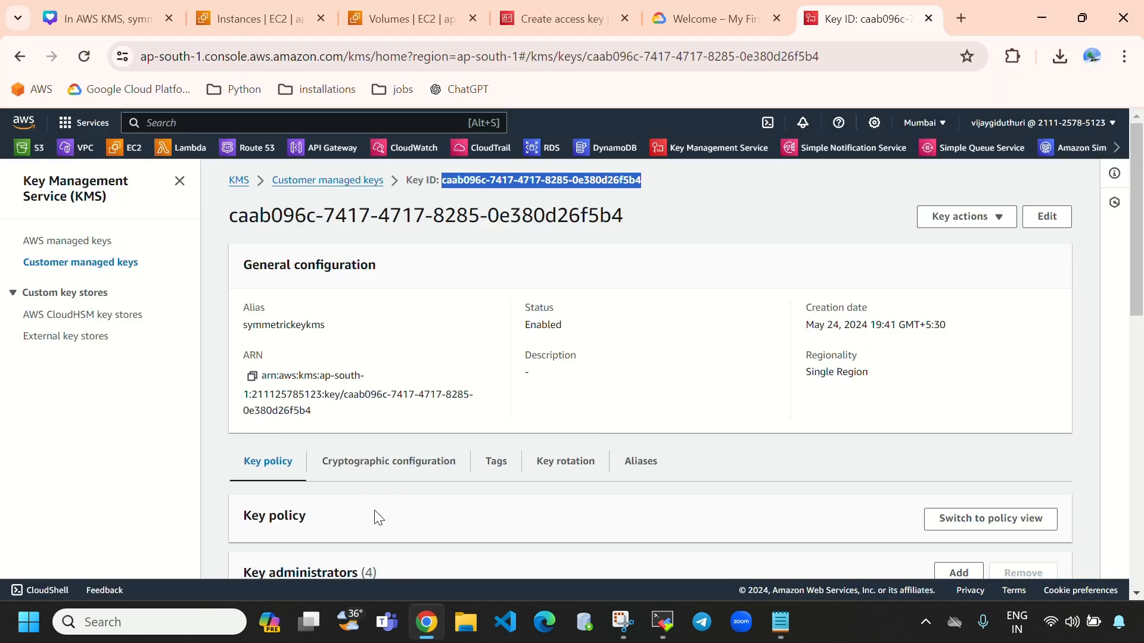
pyautogui.click(662, 622)
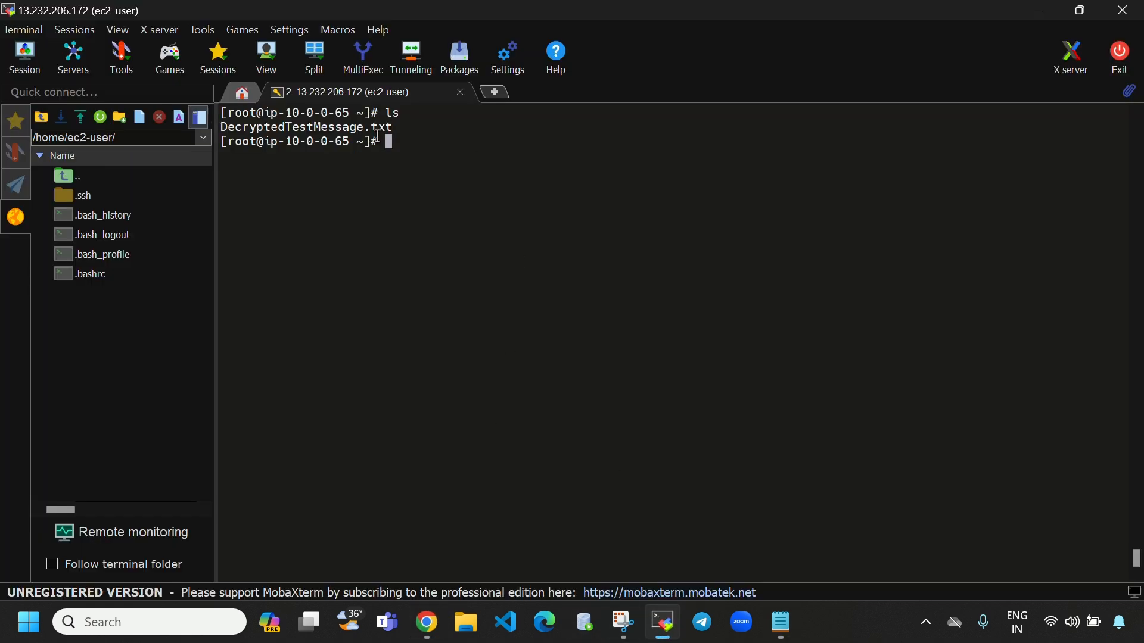
pyautogui.rightClick(388, 145)
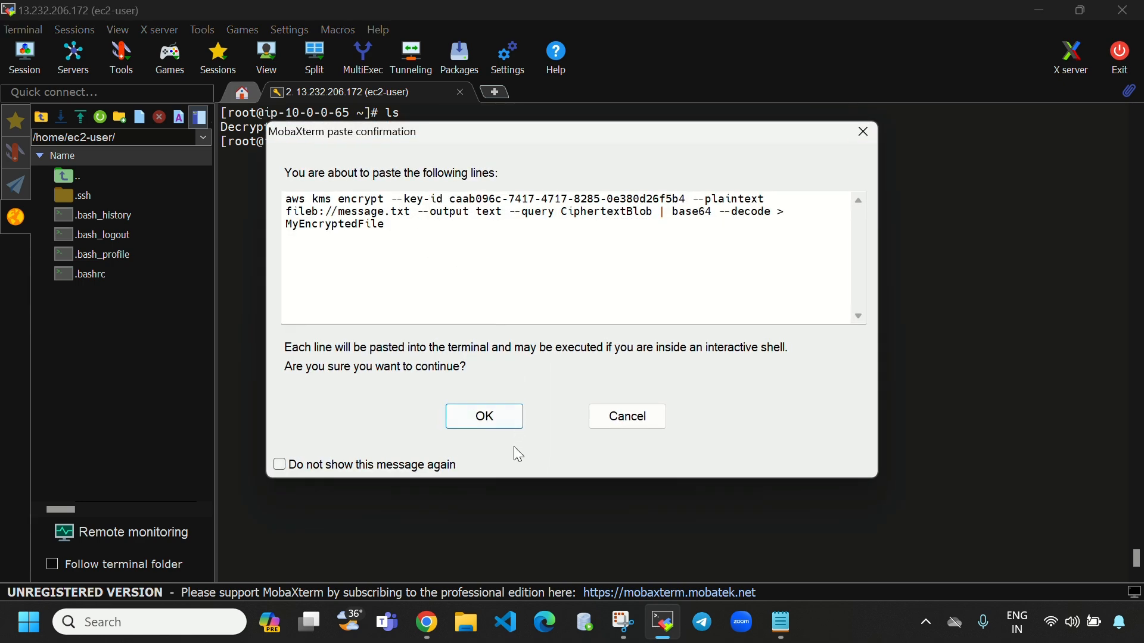
pyautogui.click(483, 417)
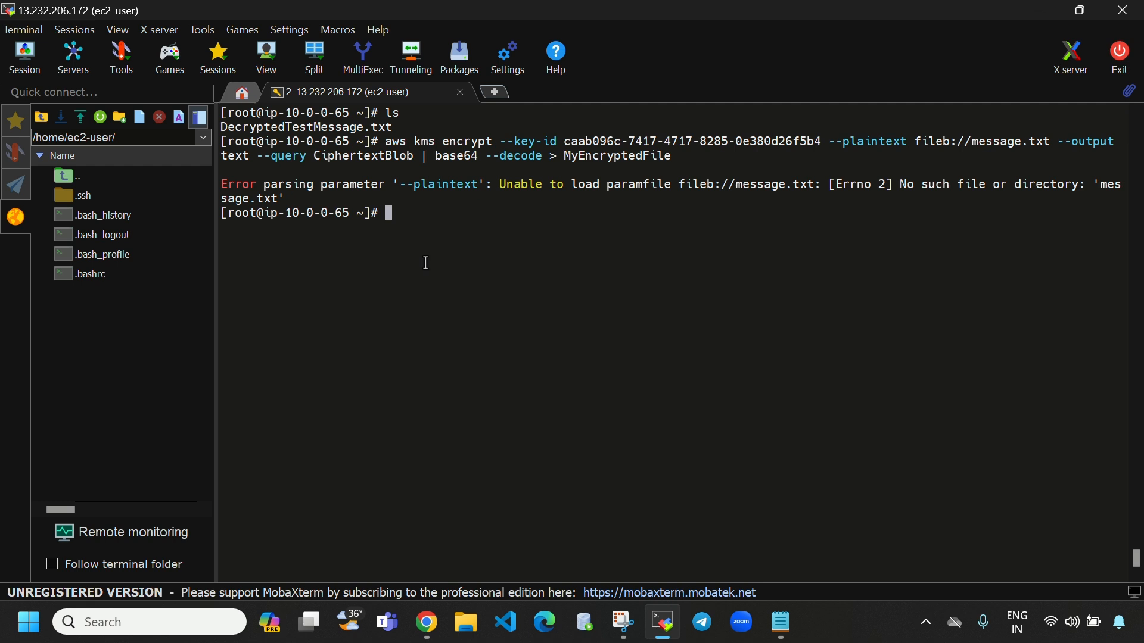
pyautogui.press('Up')
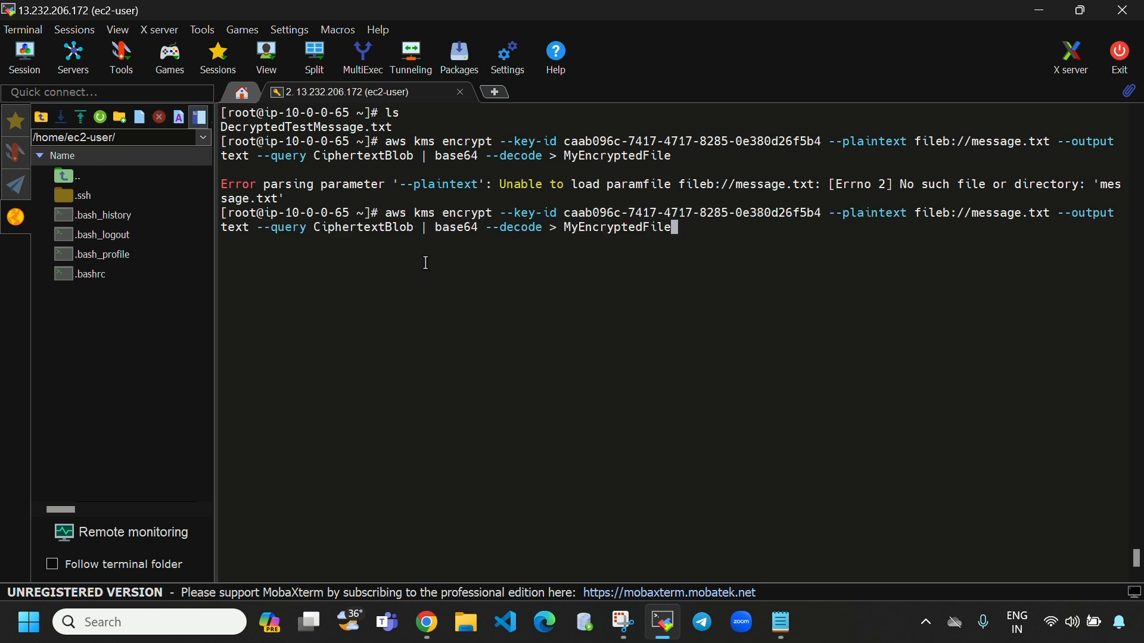
pyautogui.press('Left')
pyautogui.press('Left')
pyautogui.press('Left')
pyautogui.press('Left')
pyautogui.press('Left')
pyautogui.press('Left')
pyautogui.press('Left')
pyautogui.press('Left')
pyautogui.press('Left')
pyautogui.press('Left')
pyautogui.press('Left')
pyautogui.press('Left')
pyautogui.press('Left')
pyautogui.press('Left')
pyautogui.press('Left')
pyautogui.press('Left')
pyautogui.press('Left')
pyautogui.press('Left')
pyautogui.press('Left')
pyautogui.press('Left')
pyautogui.hotkey('ctrl', 'l')
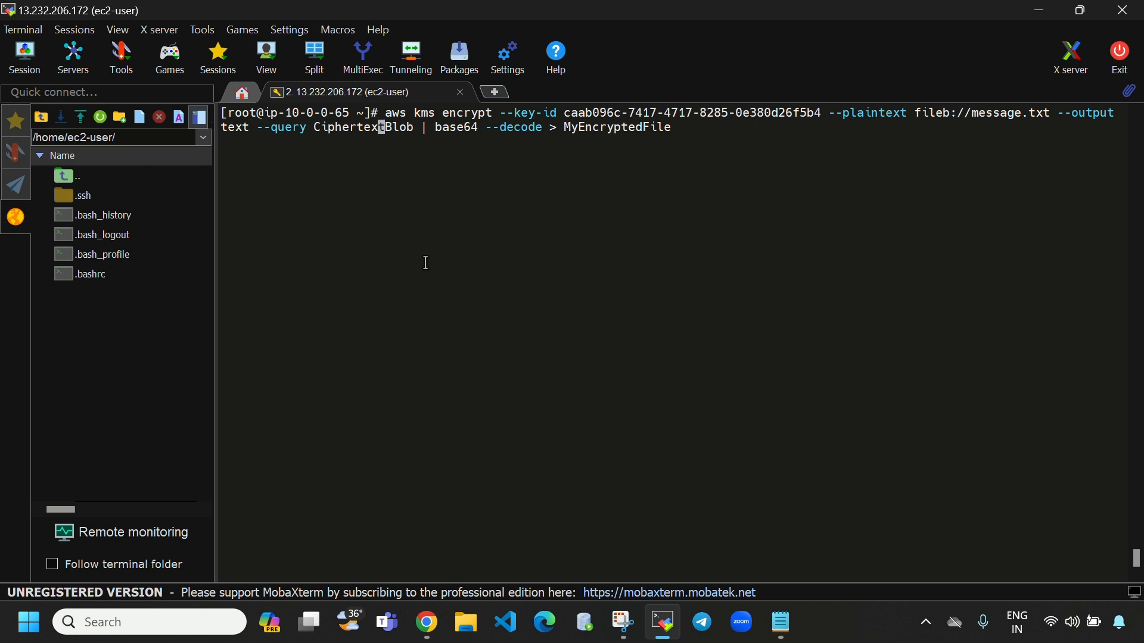
pyautogui.press('BackSpace')
pyautogui.press('BackSpace')
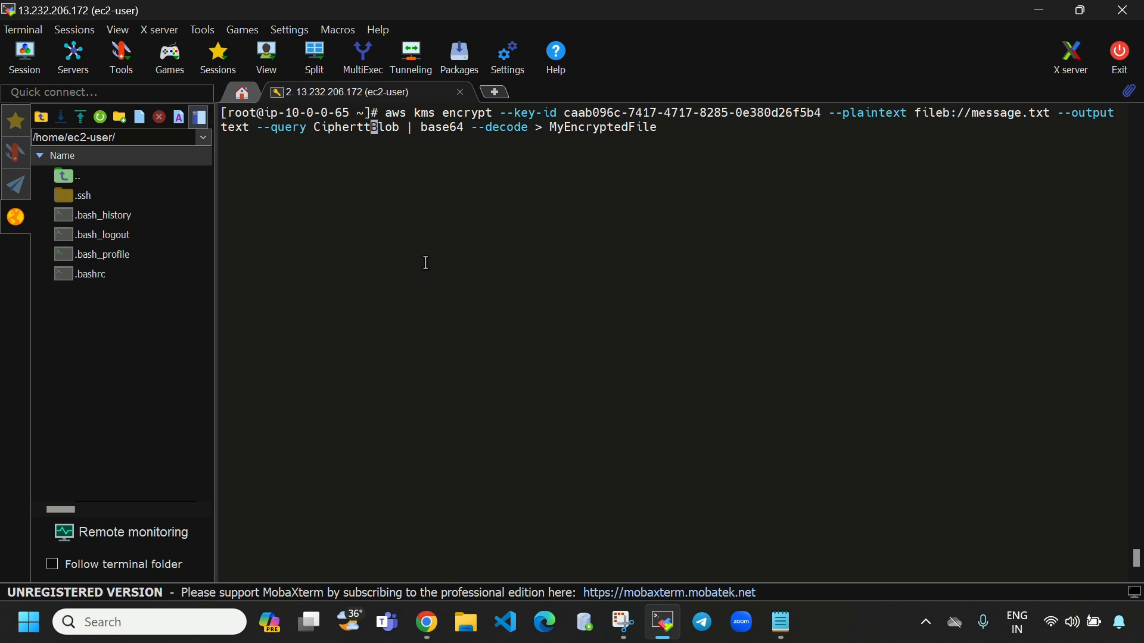
pyautogui.press('Right')
pyautogui.press('Right')
pyautogui.press('Right')
pyautogui.press('Right')
pyautogui.press('Right')
pyautogui.press('Right')
pyautogui.press('Right')
pyautogui.press('Right')
pyautogui.press('Right')
pyautogui.press('Right')
pyautogui.press('Right')
pyautogui.press('Right')
pyautogui.press('Right')
pyautogui.press('Right')
pyautogui.press('Right')
pyautogui.press('Right')
pyautogui.press('Right')
pyautogui.press('Right')
pyautogui.press('Right')
pyautogui.press('Right')
pyautogui.press('Right')
pyautogui.press('Right')
pyautogui.press('Right')
pyautogui.press('Right')
pyautogui.press('Right')
pyautogui.press('Right')
pyautogui.press('Right')
pyautogui.press('Right')
pyautogui.press('Right')
pyautogui.press('Right')
pyautogui.press('Right')
pyautogui.press('Right')
pyautogui.press('Right')
pyautogui.press('Right')
pyautogui.press('Right')
pyautogui.press('Up')
pyautogui.press('Up')
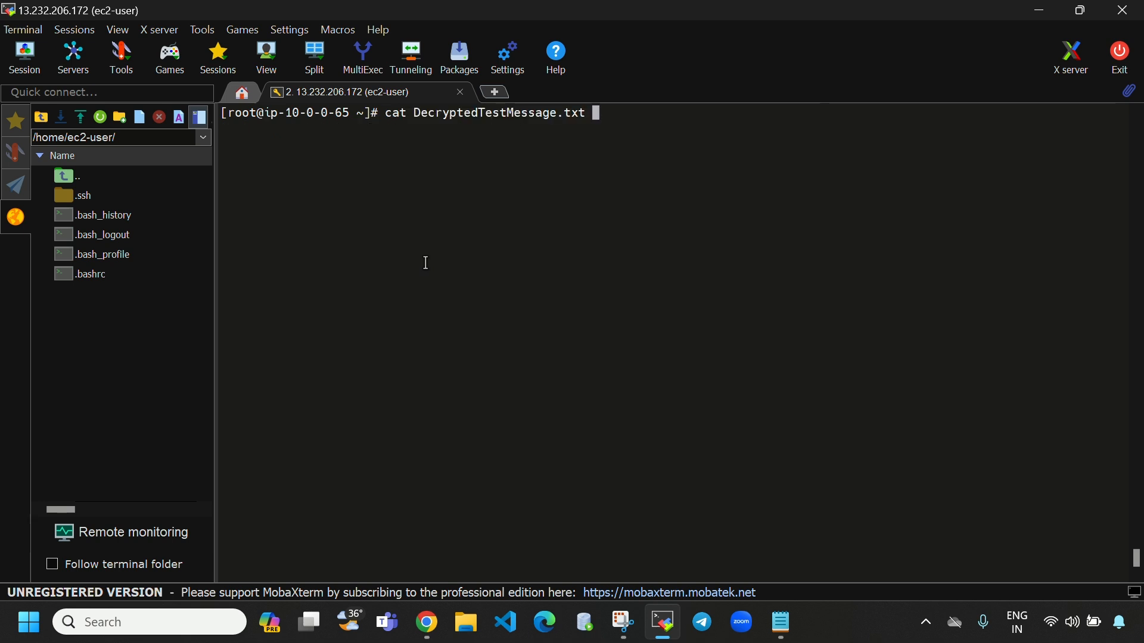
# Step: List the files in the directory and print DecryptedTestMessage.txt with cat
pyautogui.press('Return')
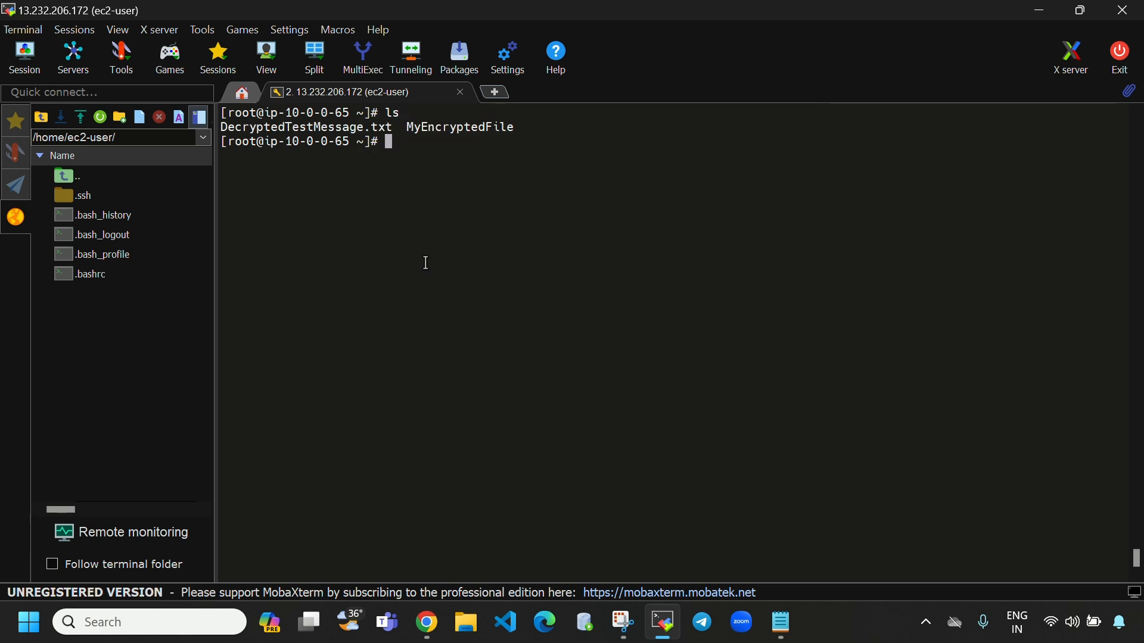
pyautogui.write('cat D')
pyautogui.press('Tab')
pyautogui.press('Return')
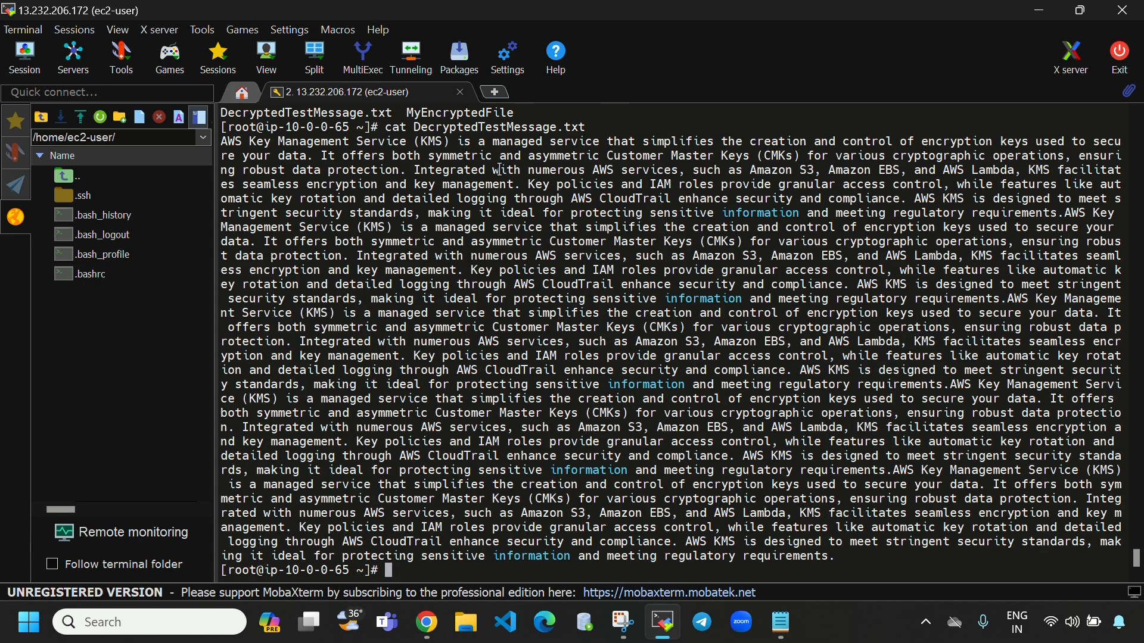
# Step: List the files on a cleared terminal and remove the empty MyEncryptedFile with rm, confirming the removal
pyautogui.hotkey('ctrl', 'l')
pyautogui.write('ls')
pyautogui.press('Return')
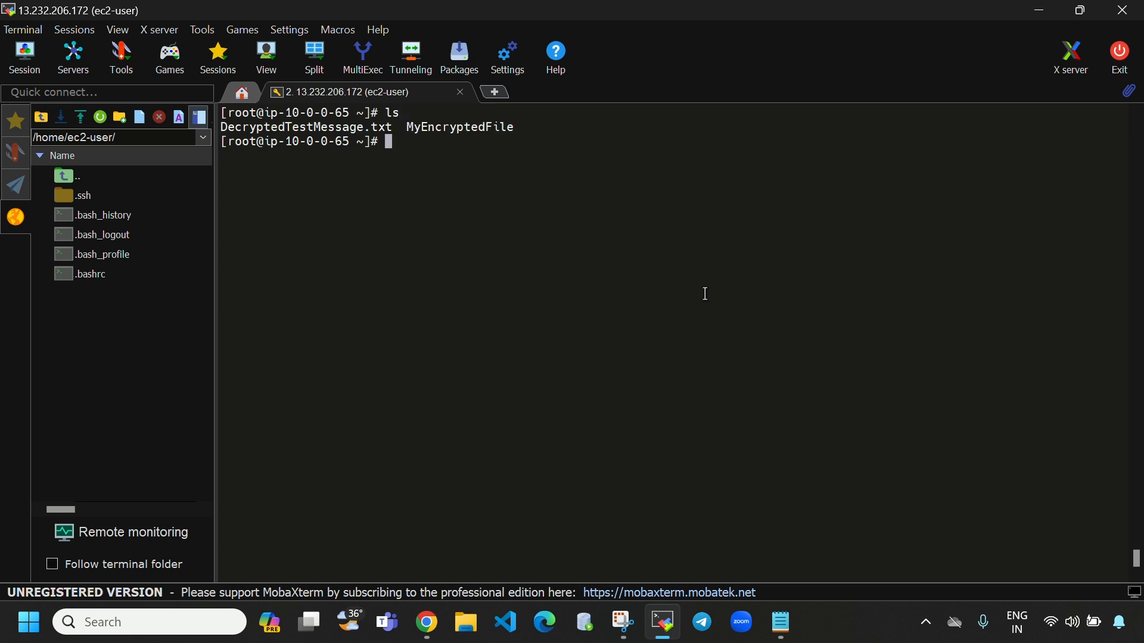
pyautogui.write('rm M')
pyautogui.press('Tab')
pyautogui.press('Return')
pyautogui.write('y')
pyautogui.press('Return')
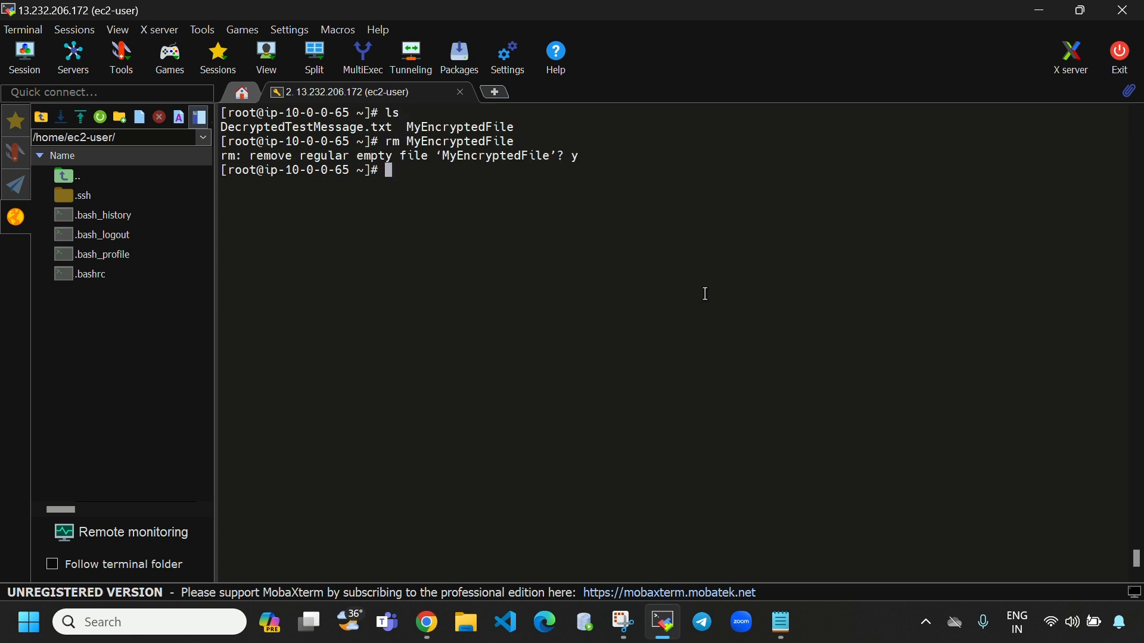
# Step: List the files left in the directory on a cleared terminal, and print the contents of DecryptedTestMessage.txt
pyautogui.write('ls')
pyautogui.press('Return')
pyautogui.hotkey('ctrl', 'l')
pyautogui.write('ls')
pyautogui.press('Return')
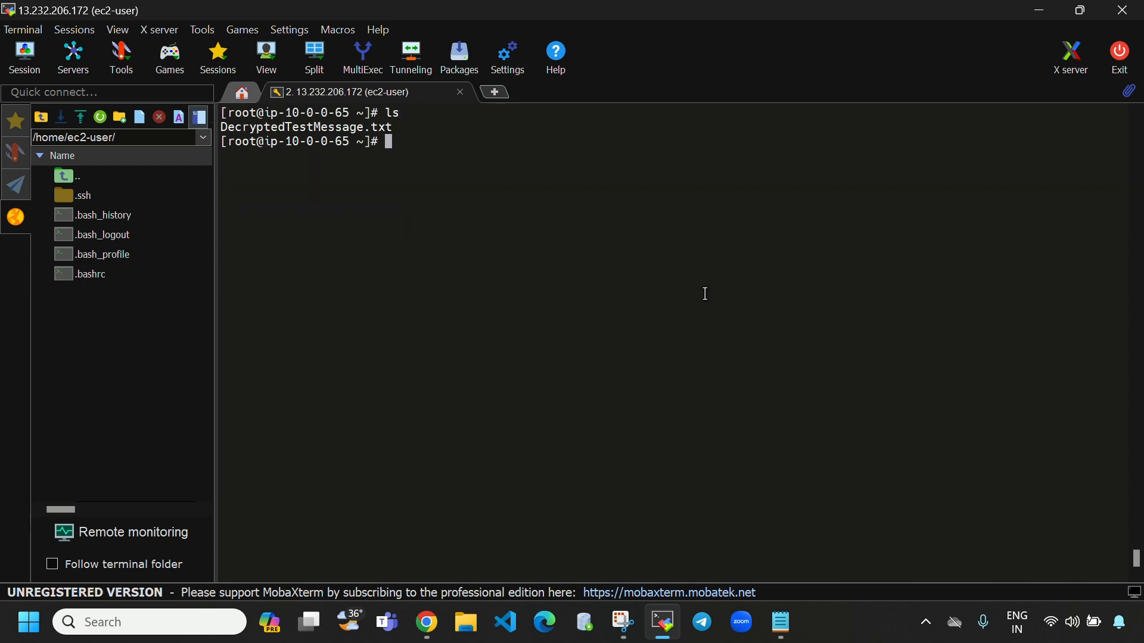
pyautogui.write('cat D')
pyautogui.press('Tab')
pyautogui.press('Return')
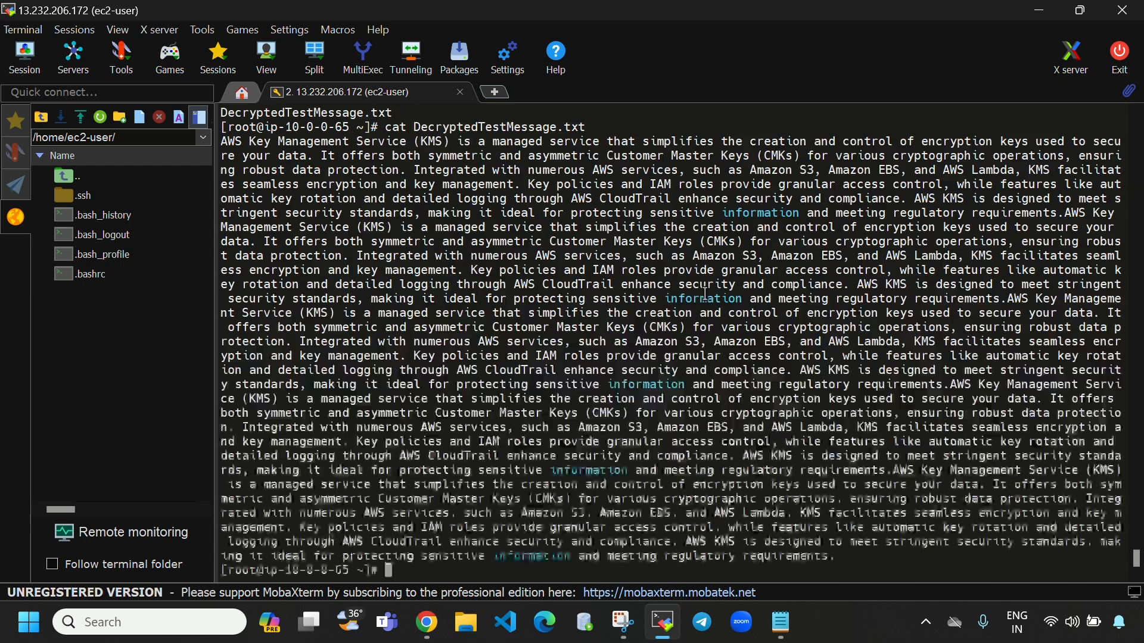
# Step: List the files in the home directory and clear the printed text from the terminal
pyautogui.write('ls')
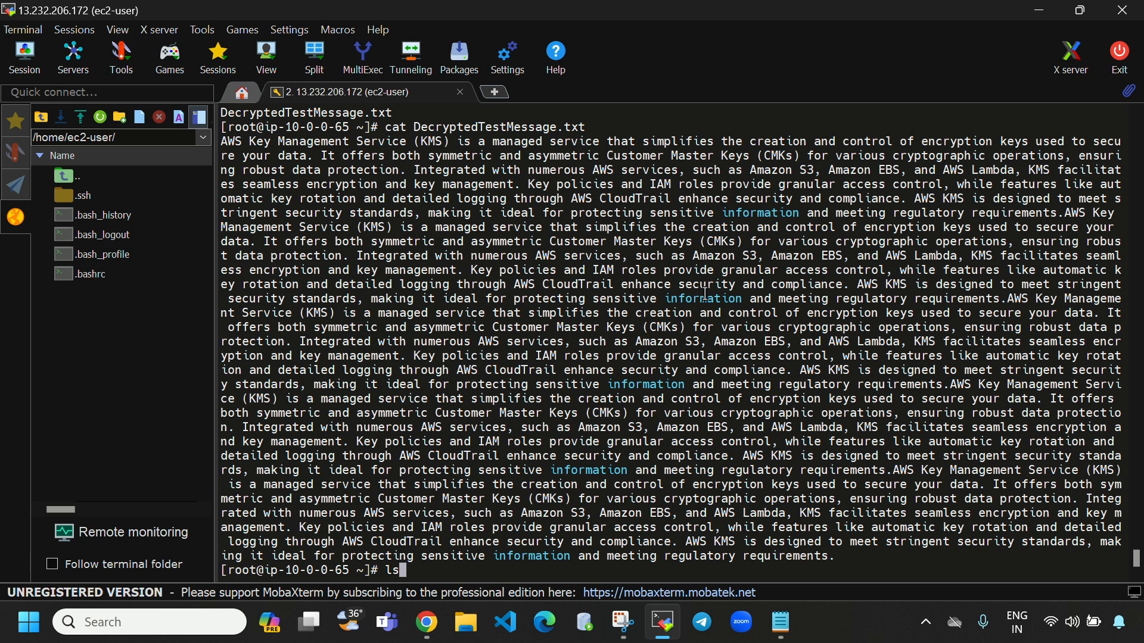
pyautogui.press('Return')
pyautogui.hotkey('ctrl', 'l')
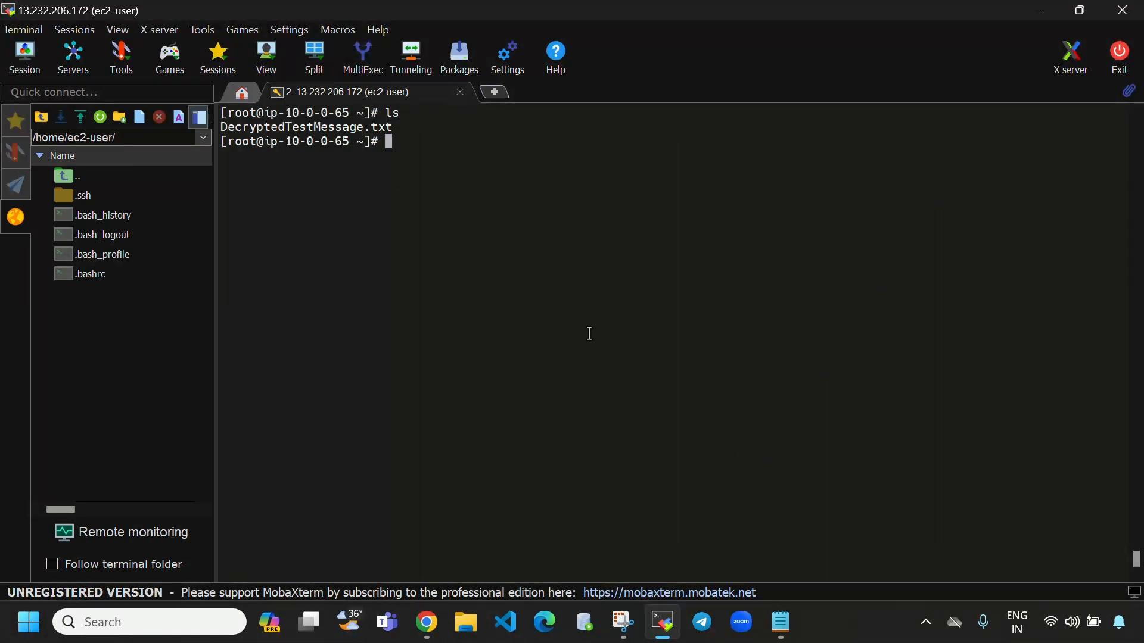
# Step: Recall the earlier aws kms encrypt command and remove message.txt from its fileb:// plaintext path
pyautogui.press('Up')
pyautogui.press('Up')
pyautogui.press('Up')
pyautogui.press('Down')
pyautogui.press('Down')
pyautogui.press('Up')
pyautogui.press('Down')
pyautogui.press('Up')
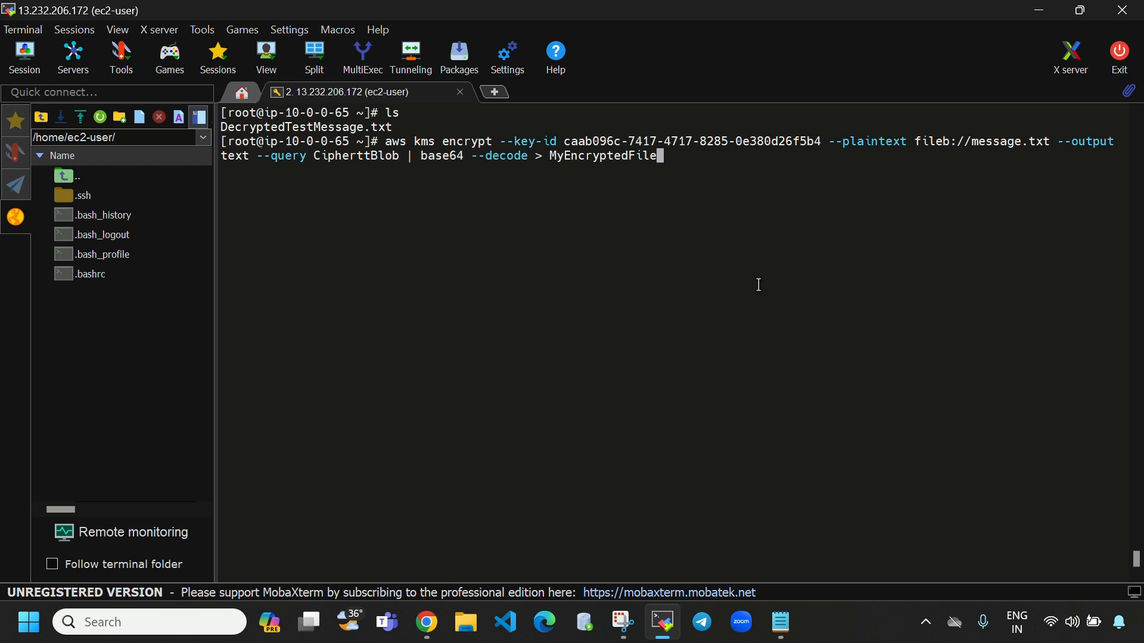
pyautogui.press('Left')
pyautogui.press('Left')
pyautogui.press('Left')
pyautogui.press('Left')
pyautogui.press('Left')
pyautogui.press('Left')
pyautogui.press('Left')
pyautogui.press('Left')
pyautogui.press('Left')
pyautogui.press('Left')
pyautogui.press('Left')
pyautogui.press('Left')
pyautogui.press('Left')
pyautogui.press('Left')
pyautogui.press('Left')
pyautogui.press('Left')
pyautogui.press('Left')
pyautogui.press('Left')
pyautogui.press('Left')
pyautogui.press('Left')
pyautogui.press('Left')
pyautogui.press('Left')
pyautogui.press('Left')
pyautogui.press('Left')
pyautogui.press('Left')
pyautogui.press('Left')
pyautogui.press('Left')
pyautogui.press('Left')
pyautogui.press('Left')
pyautogui.press('Left')
pyautogui.press('Left')
pyautogui.press('Left')
pyautogui.press('Left')
pyautogui.press('Left')
pyautogui.press('Left')
pyautogui.press('Left')
pyautogui.press('Left')
pyautogui.press('Left')
pyautogui.press('Left')
pyautogui.press('Left')
pyautogui.press('Right')
pyautogui.press('Right')
pyautogui.press('Right')
pyautogui.press('Right')
pyautogui.press('BackSpace')
pyautogui.press('BackSpace')
pyautogui.press('BackSpace')
pyautogui.press('BackSpace')
pyautogui.press('BackSpace')
pyautogui.press('BackSpace')
pyautogui.press('BackSpace')
pyautogui.press('BackSpace')
pyautogui.press('BackSpace')
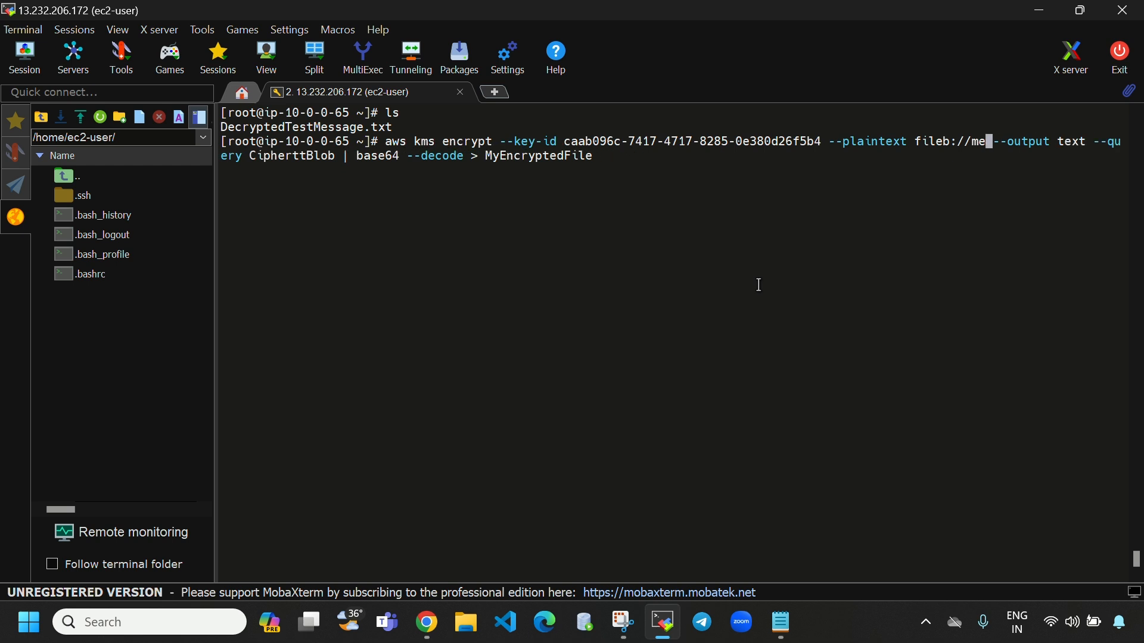
pyautogui.press('BackSpace')
pyautogui.press('BackSpace')
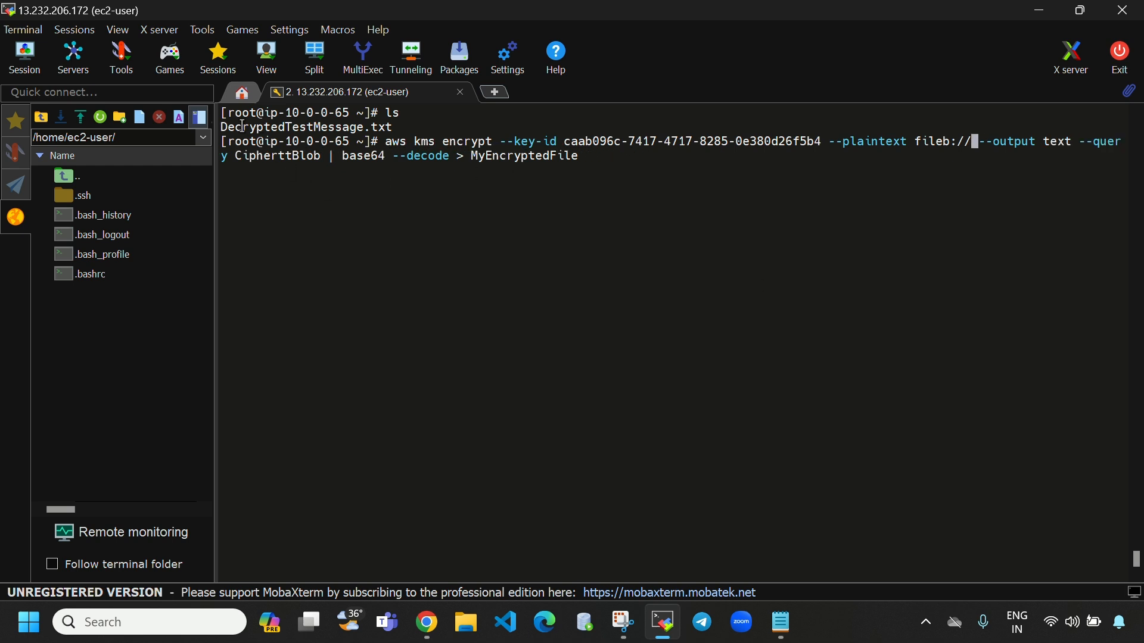
# Step: Insert the copied DecryptedTestMessage.txt name as the plaintext file and run the encrypt command with output to MyEncryptedFile
pyautogui.moveTo(221, 127); pyautogui.dragTo(390, 126)
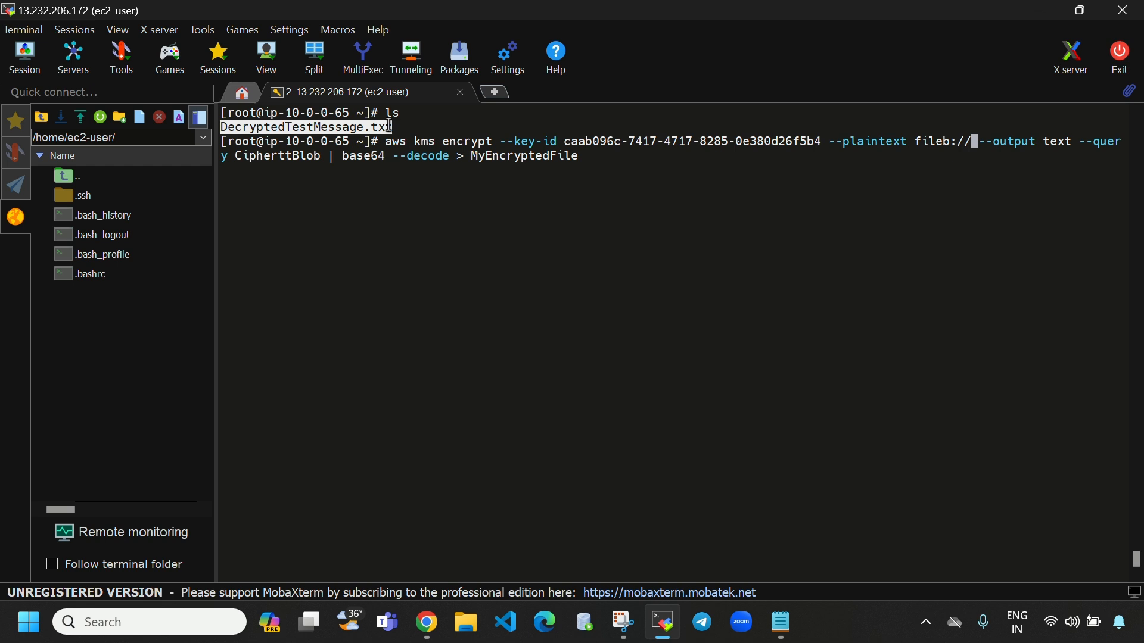
pyautogui.rightClick(390, 126)
pyautogui.click(426, 142)
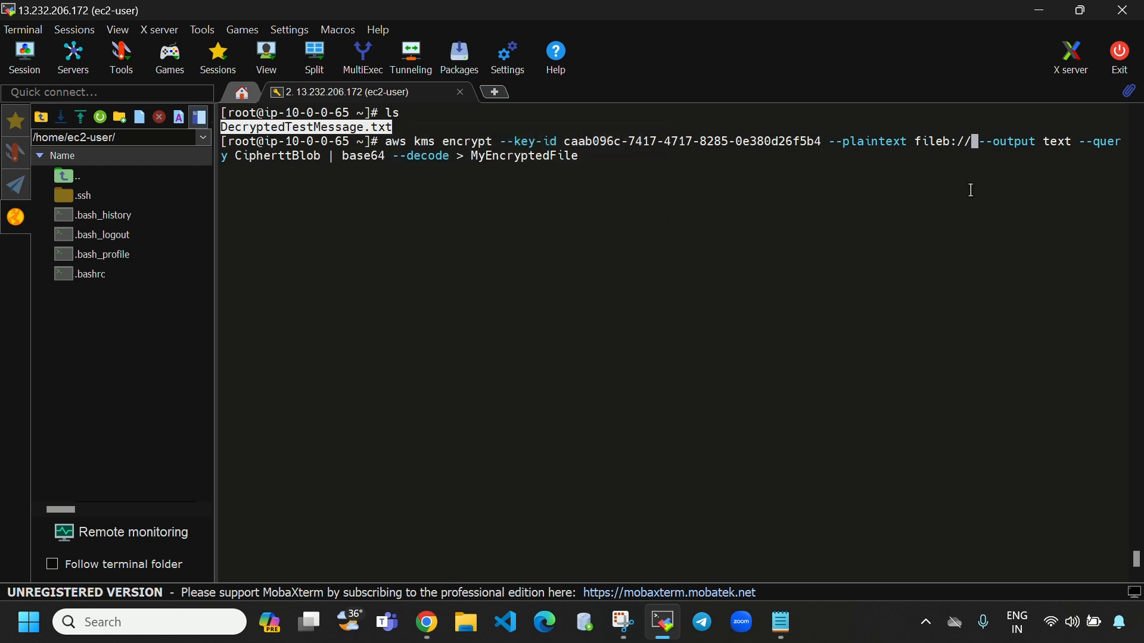
pyautogui.rightClick(974, 145)
pyautogui.click(938, 219)
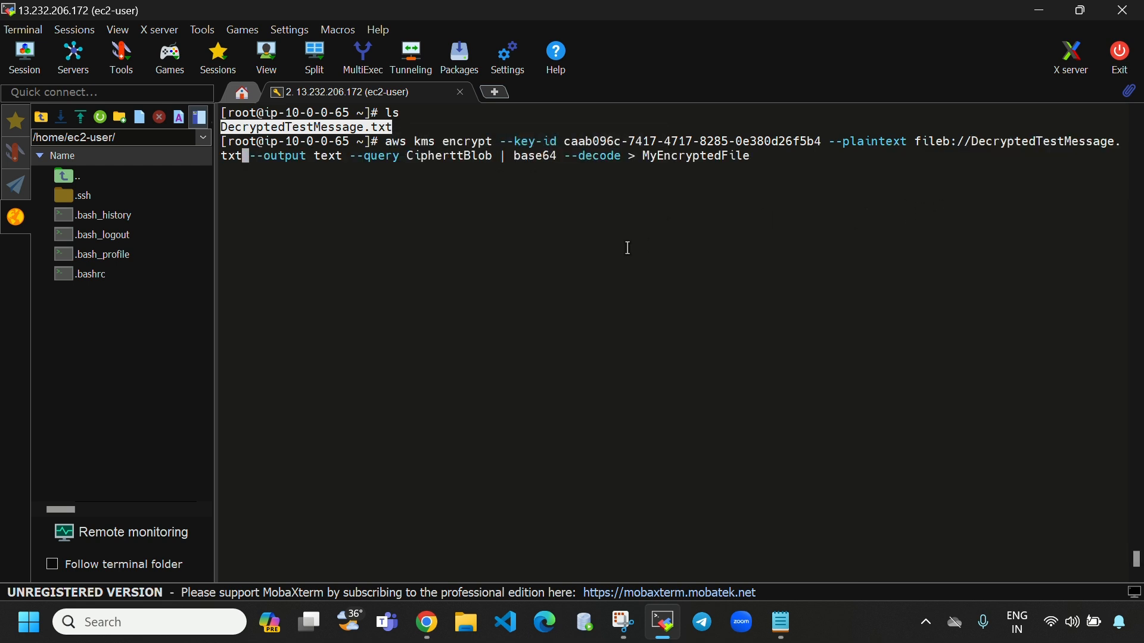
pyautogui.moveTo(643, 157); pyautogui.dragTo(768, 159)
pyautogui.click(768, 159)
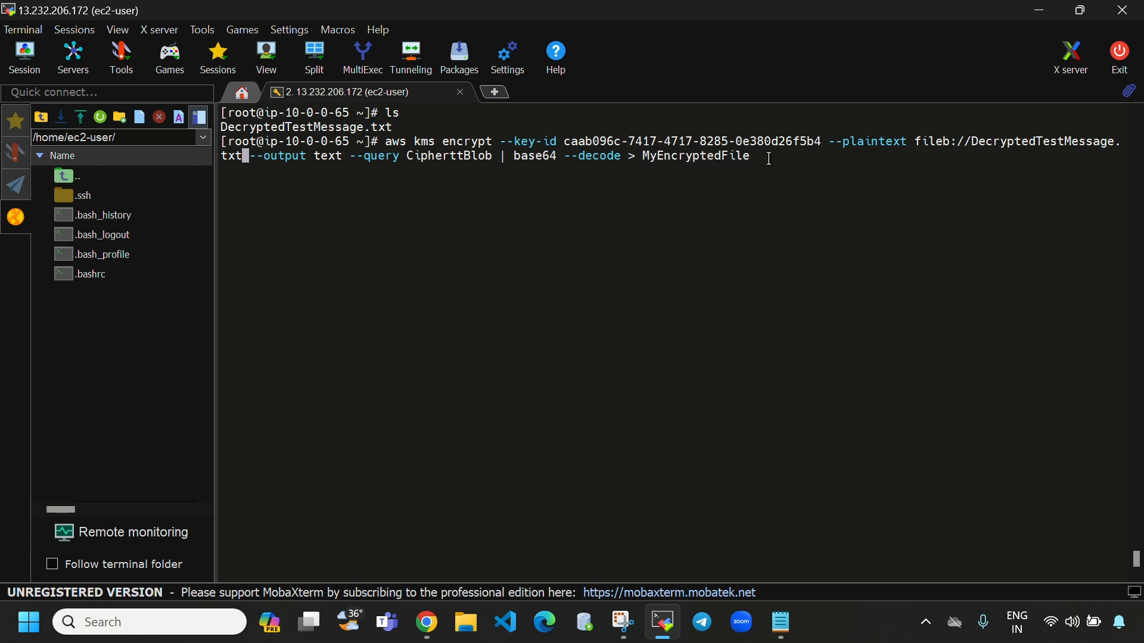
pyautogui.press('Return')
# Step: List the files in the directory and print the contents of MyEncryptedFile with cat
pyautogui.write('ca')
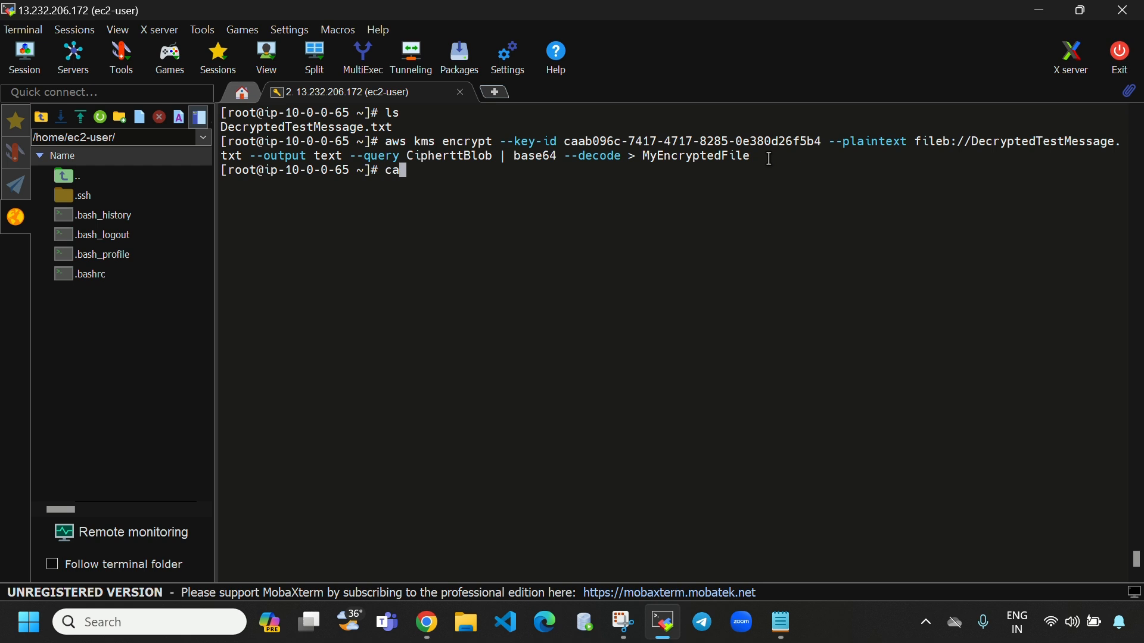
pyautogui.press('BackSpace')
pyautogui.press('BackSpace')
pyautogui.write('ls')
pyautogui.press('Return')
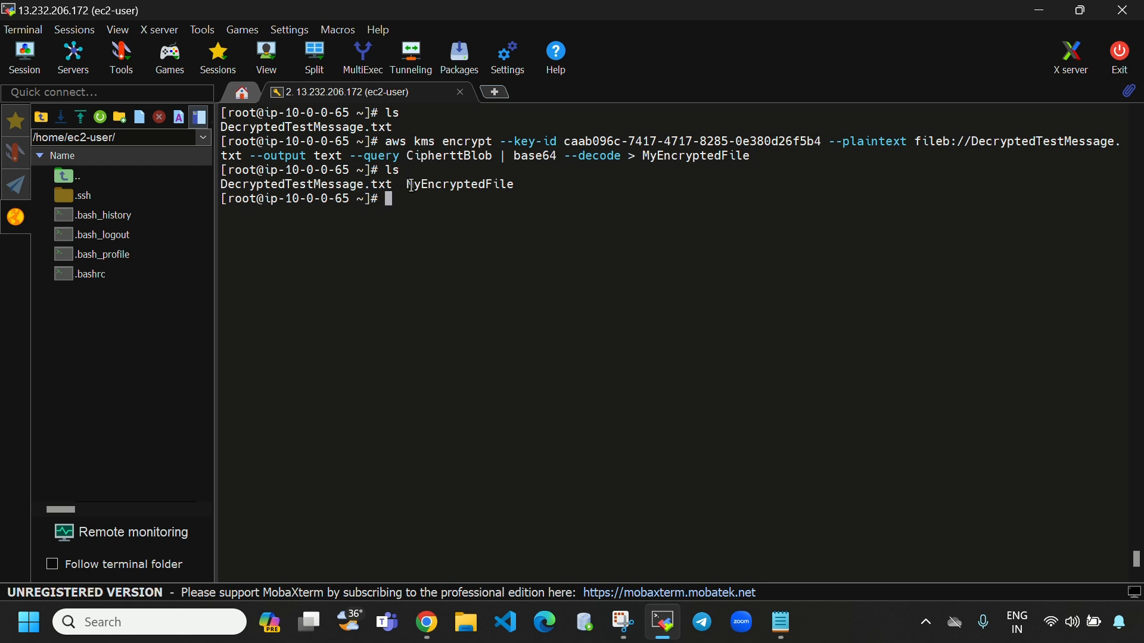
pyautogui.moveTo(411, 186); pyautogui.dragTo(524, 204)
pyautogui.click(525, 209)
pyautogui.write('cat M')
pyautogui.press('Tab')
pyautogui.press('Return')
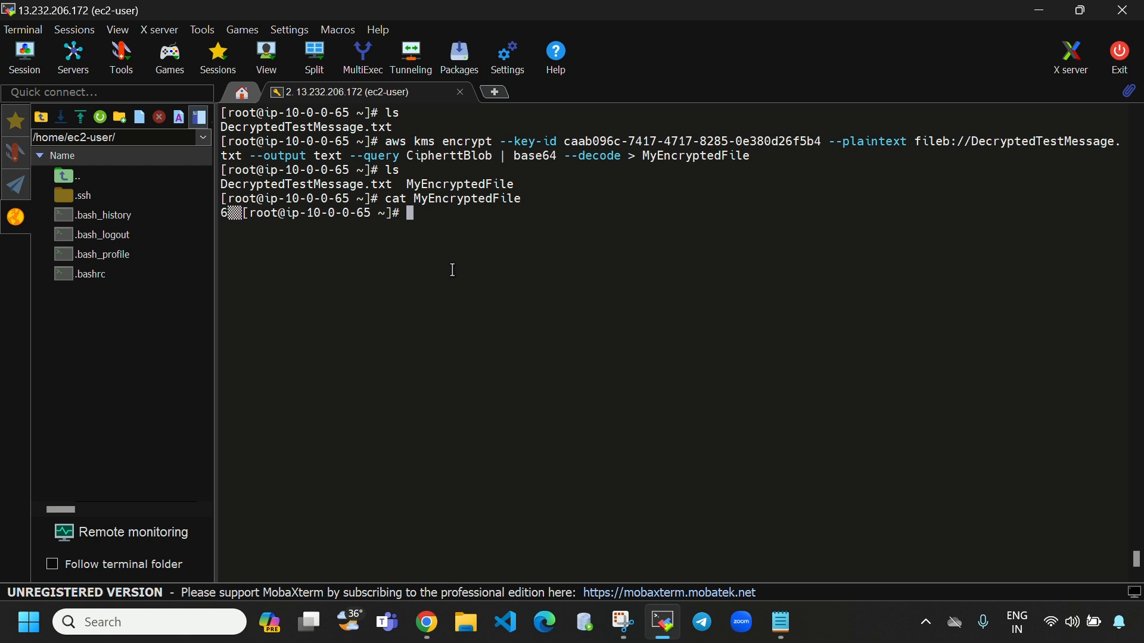
pyautogui.write('cat M')
pyautogui.press('Tab')
pyautogui.press('Return')
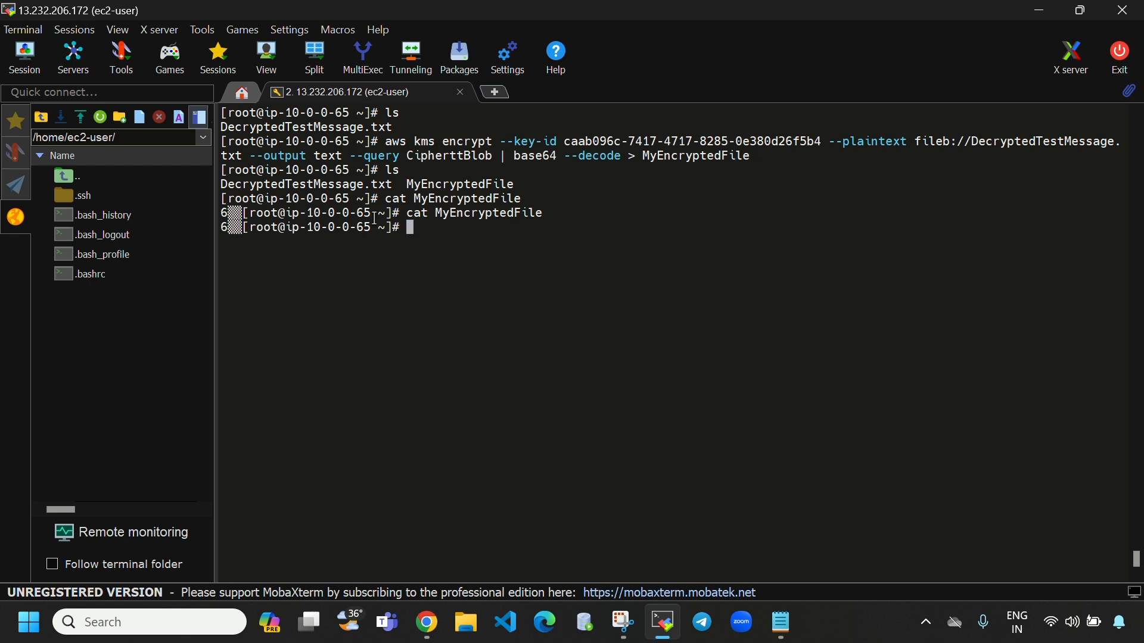
# Step: Open MyEncryptedFile in vi to inspect its encrypted content, and quit without changes
pyautogui.write('vi MyEncryptedFile')
pyautogui.press('Return')
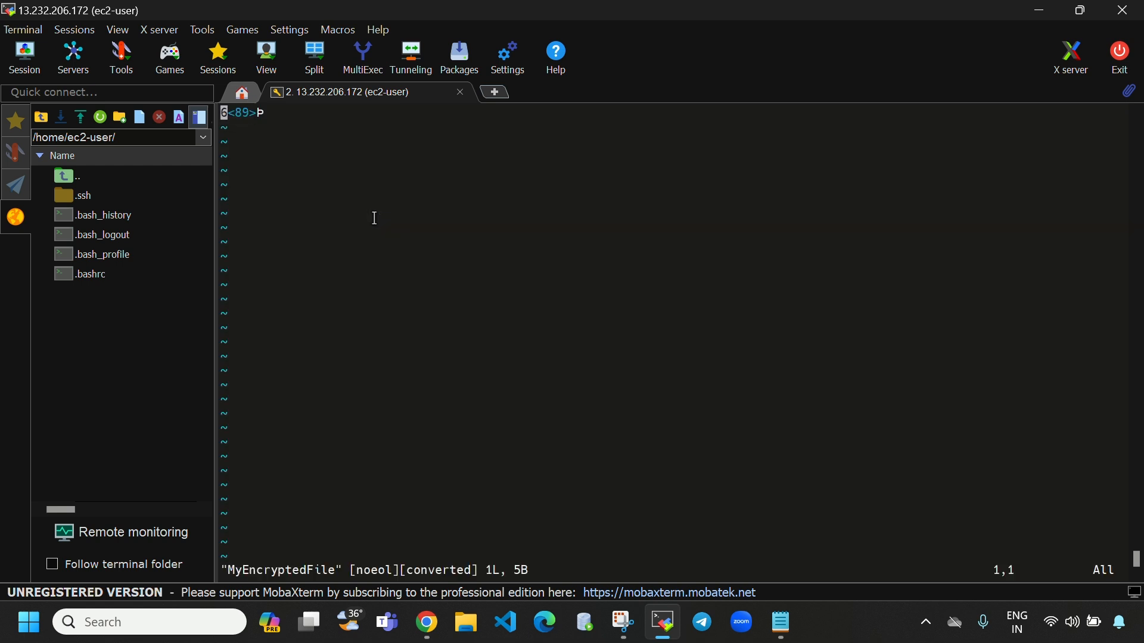
pyautogui.tripleClick(277, 116)
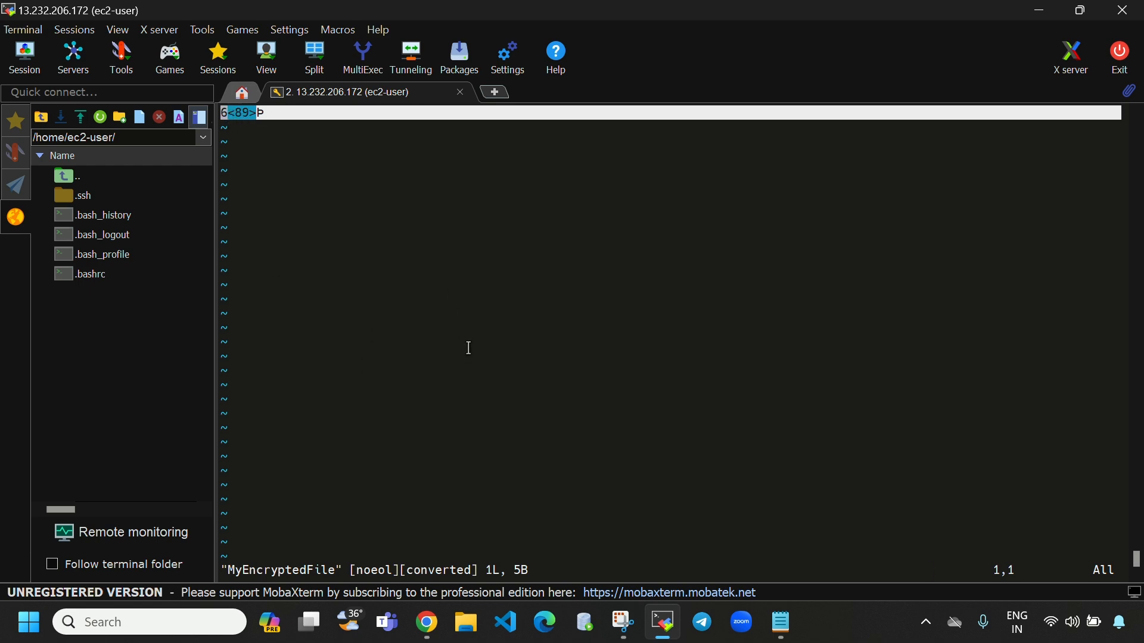
pyautogui.write(':q')
pyautogui.press('Return')
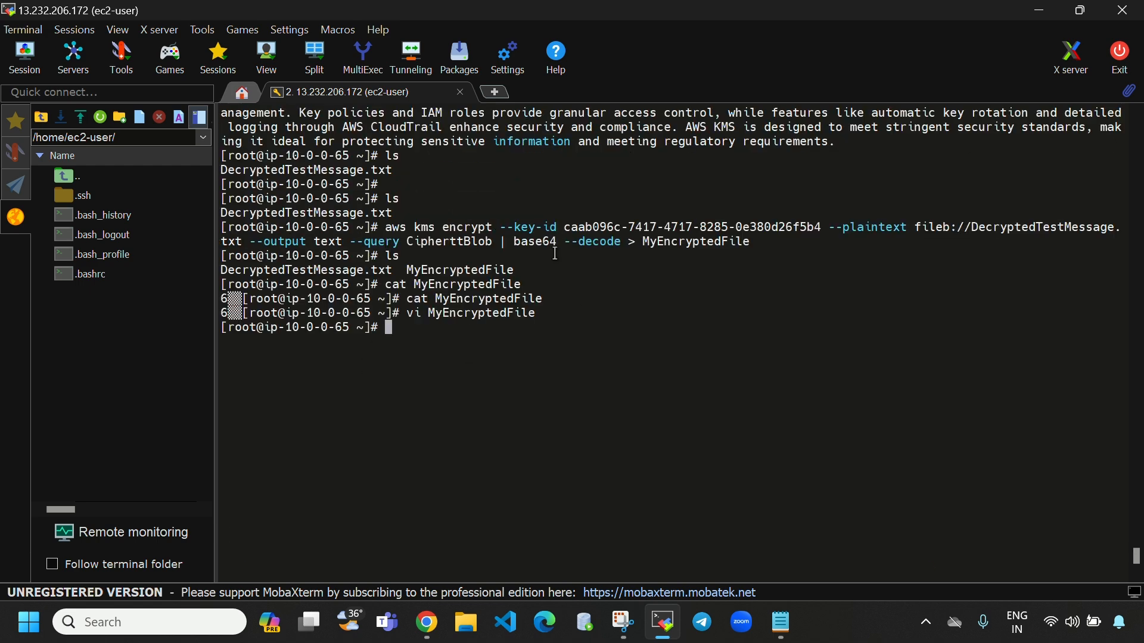
# Step: Switch to Notepad and review the output file names and key ID in the aws kms encrypt and decrypt commands
pyautogui.click(781, 622)
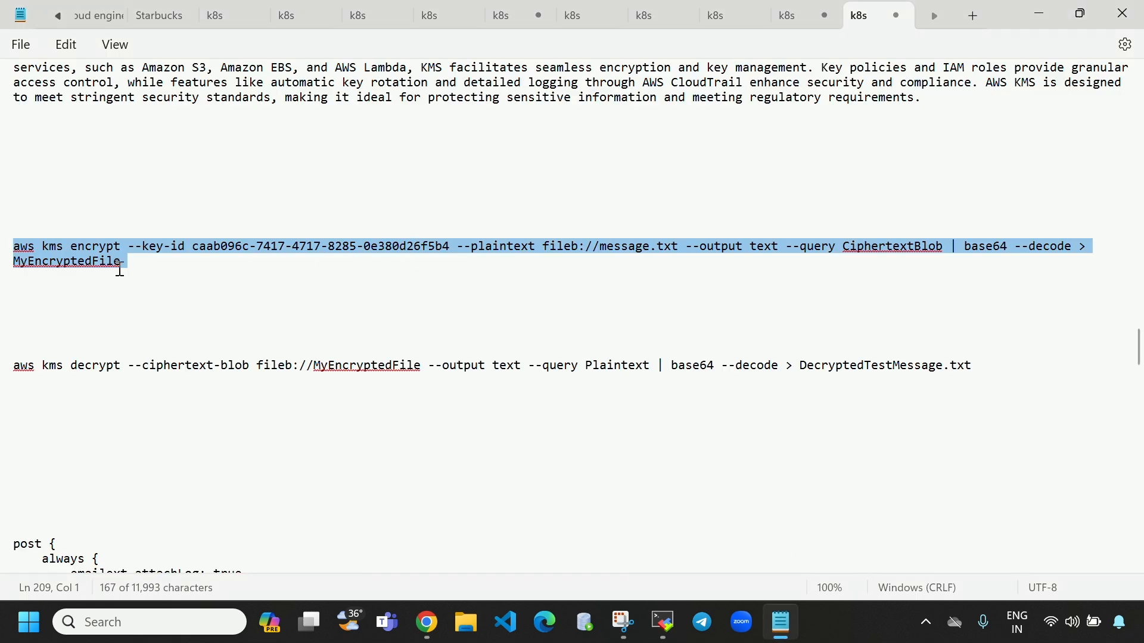
pyautogui.moveTo(160, 261); pyautogui.dragTo(12, 260)
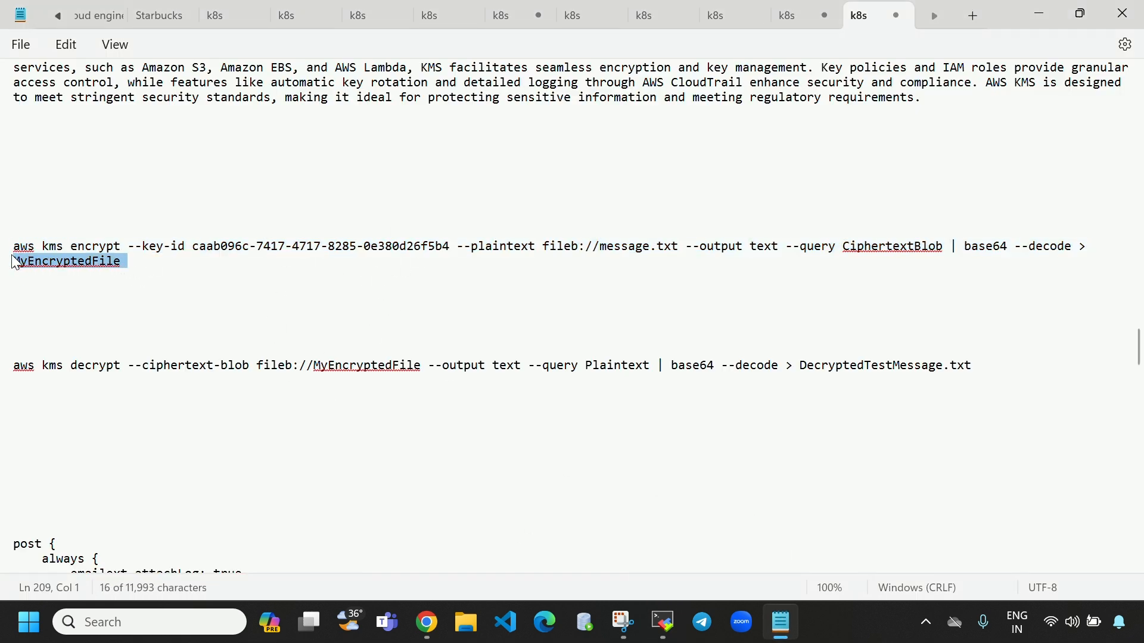
pyautogui.moveTo(979, 375); pyautogui.dragTo(688, 388)
pyautogui.click(374, 289)
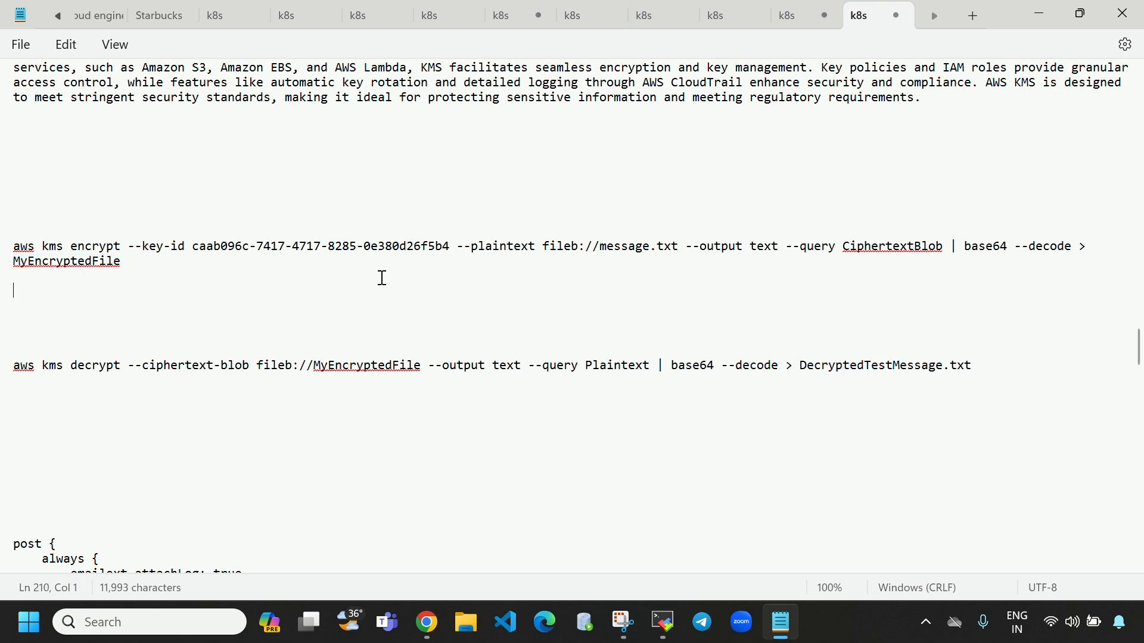
pyautogui.moveTo(449, 248); pyautogui.dragTo(202, 253)
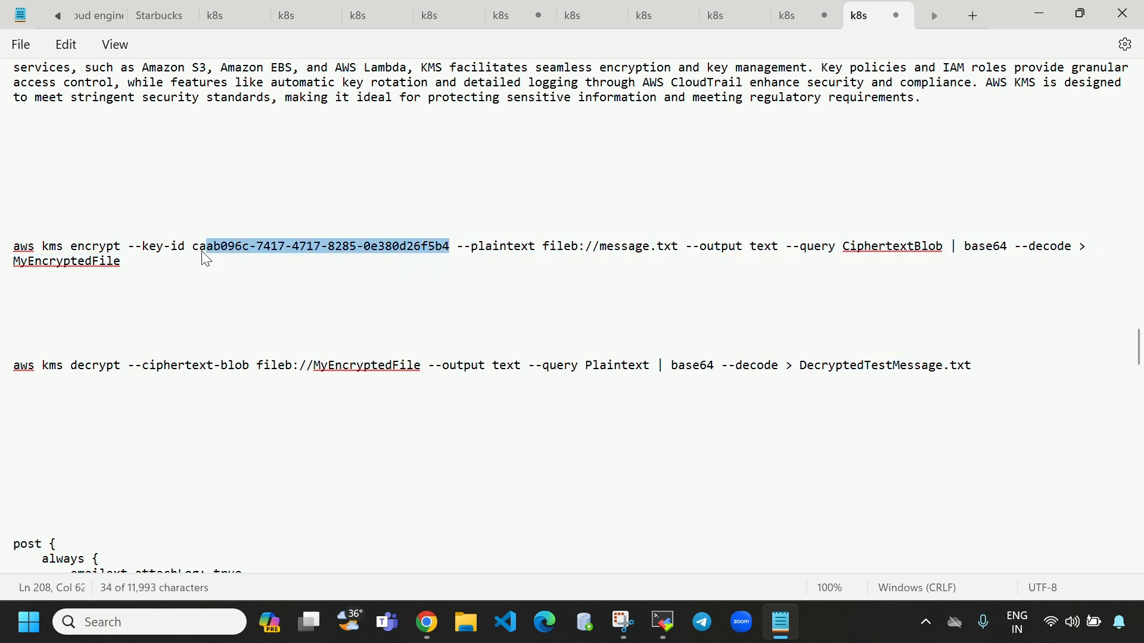
# Step: Switch to the KMS console in Chrome, open the customer managed keys list and select the symmetrickeykms key
pyautogui.click(426, 622)
pyautogui.click(737, 13)
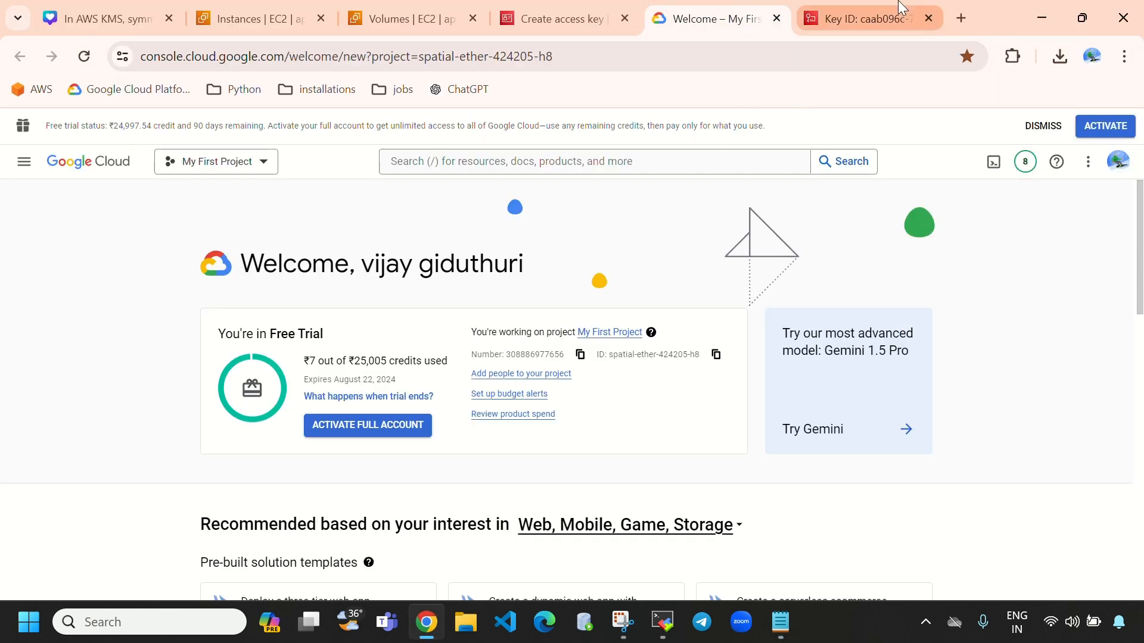
pyautogui.click(858, 18)
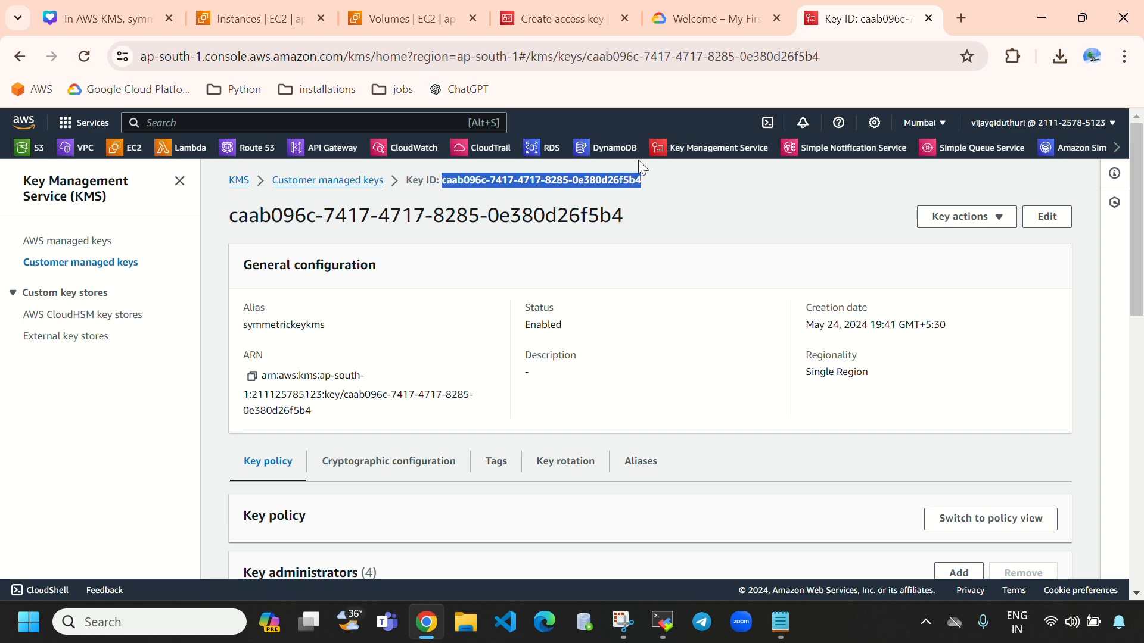
pyautogui.click(239, 179)
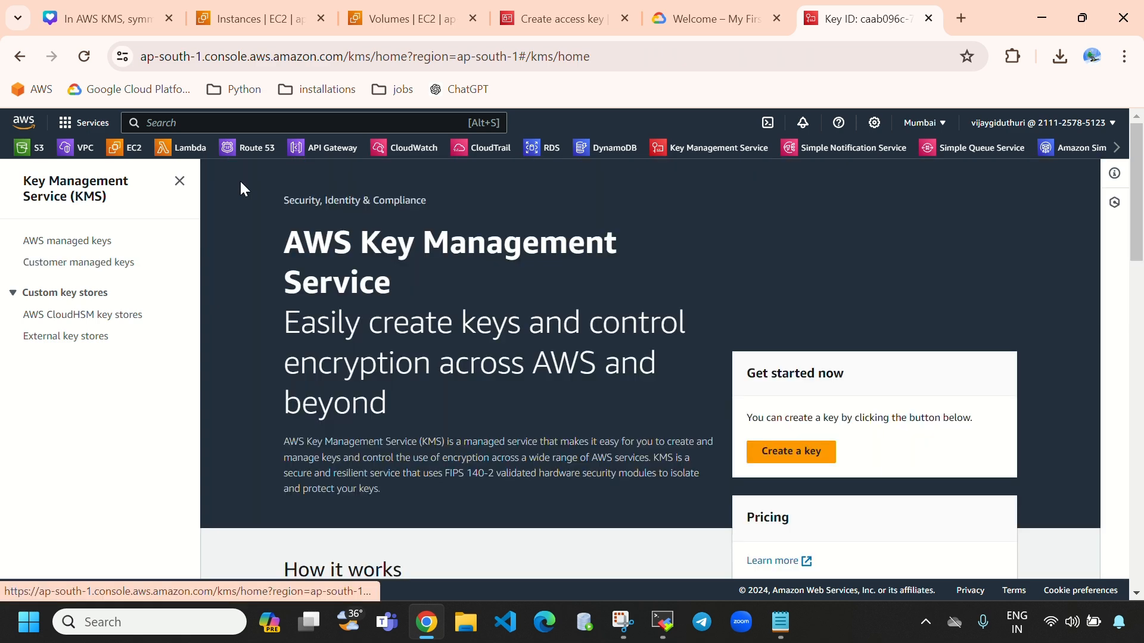
pyautogui.click(110, 263)
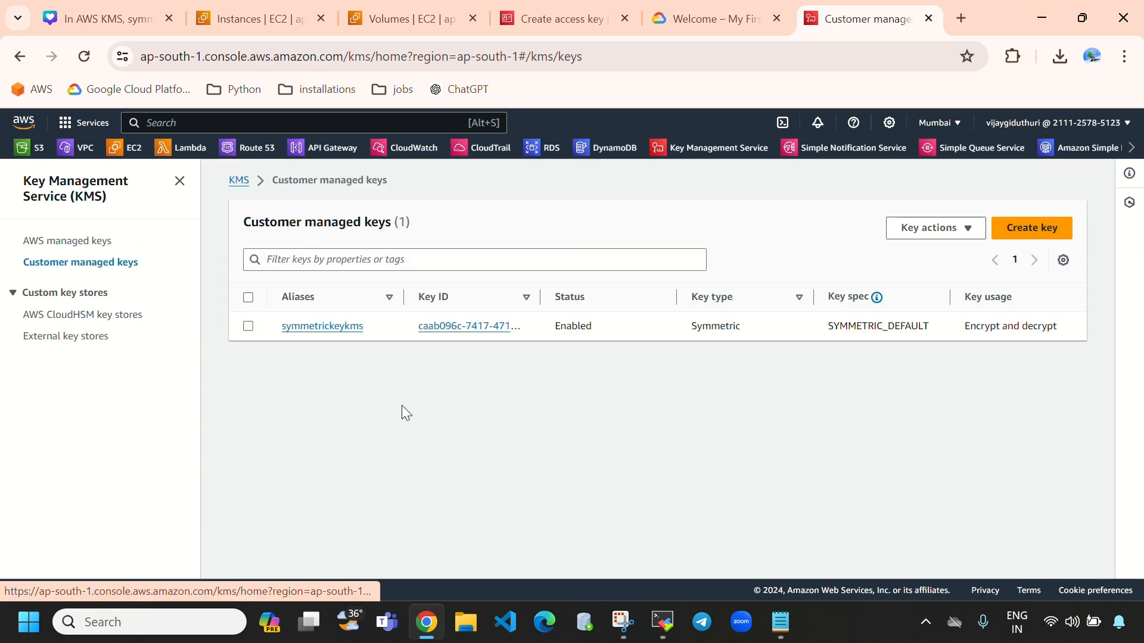
pyautogui.click(248, 327)
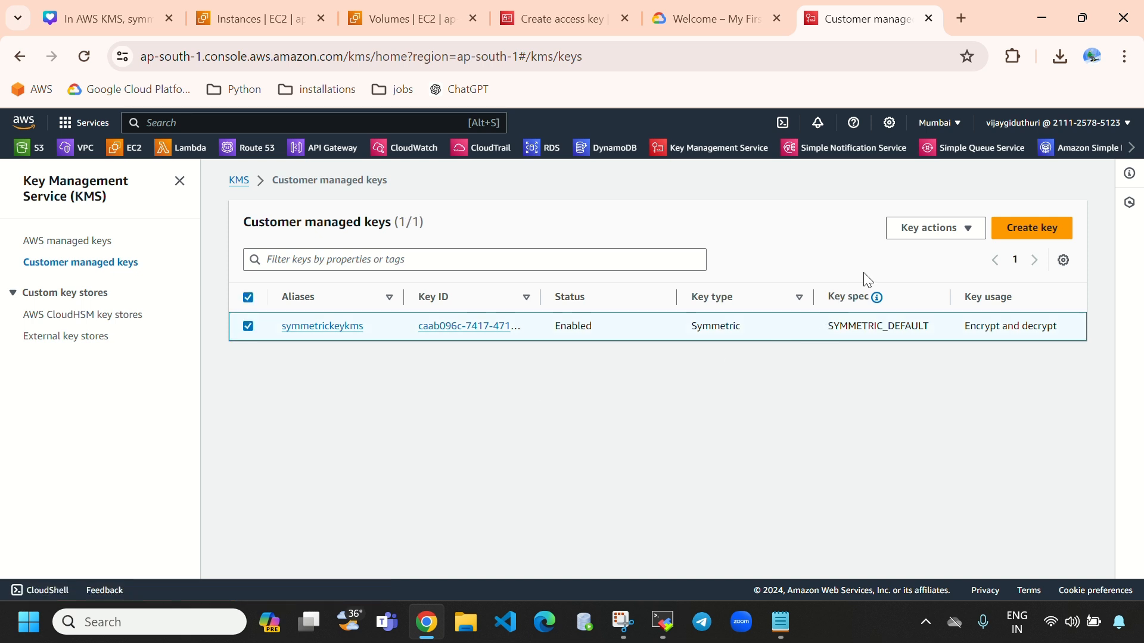
pyautogui.click(908, 232)
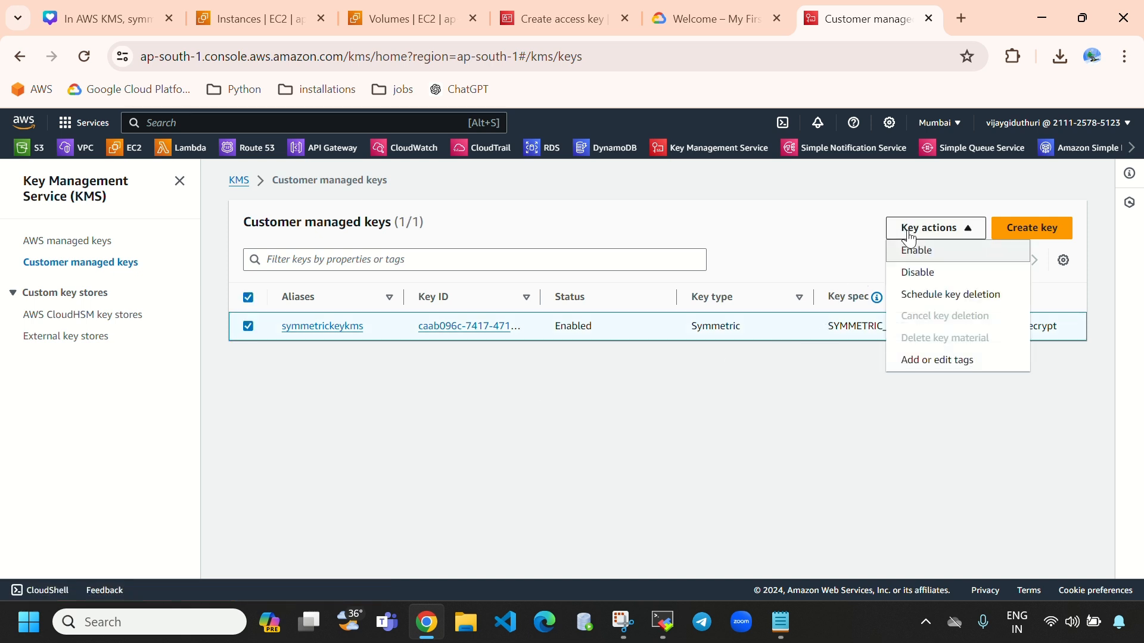
pyautogui.click(918, 275)
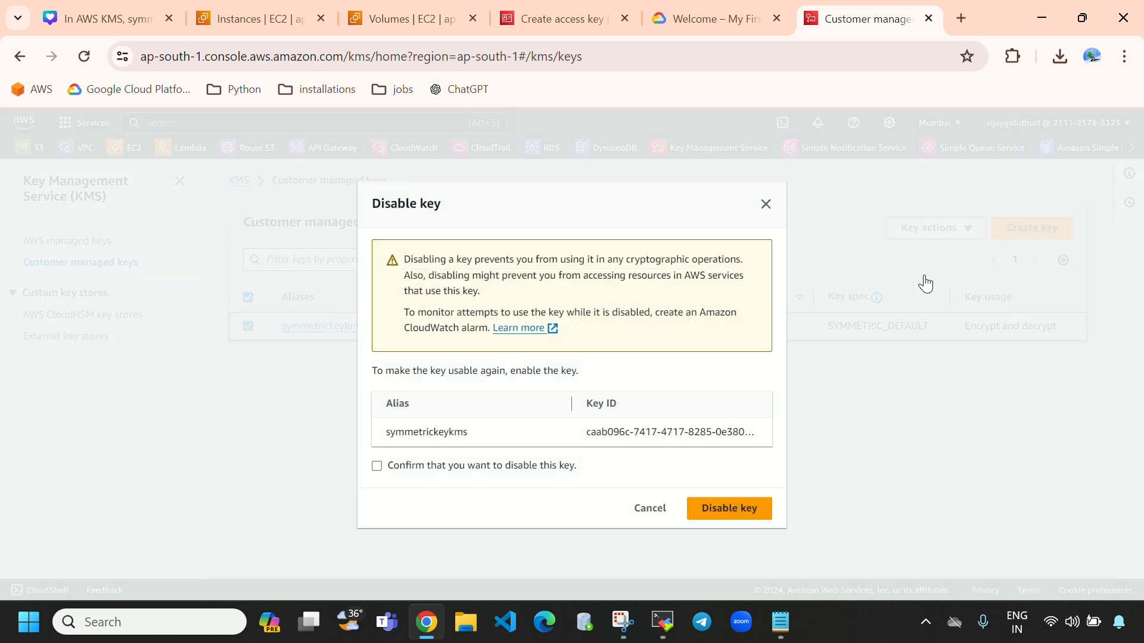
pyautogui.click(766, 204)
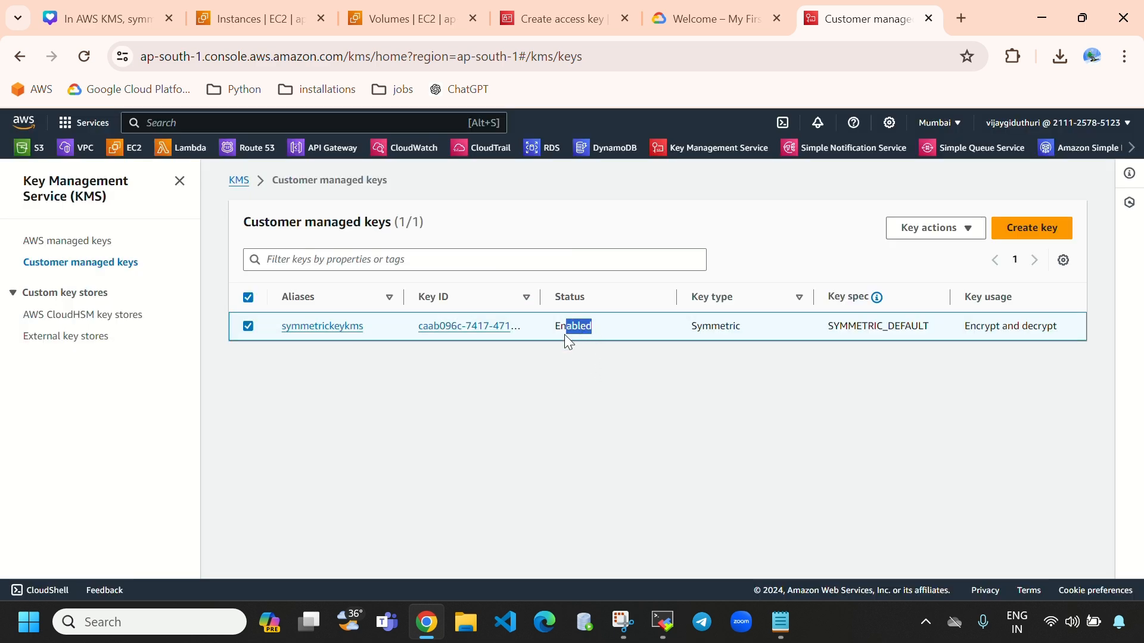
# Step: Disable the symmetrickeykms key, confirming the action, and check its status in the list
pyautogui.moveTo(565, 338); pyautogui.dragTo(553, 328)
pyautogui.click(933, 231)
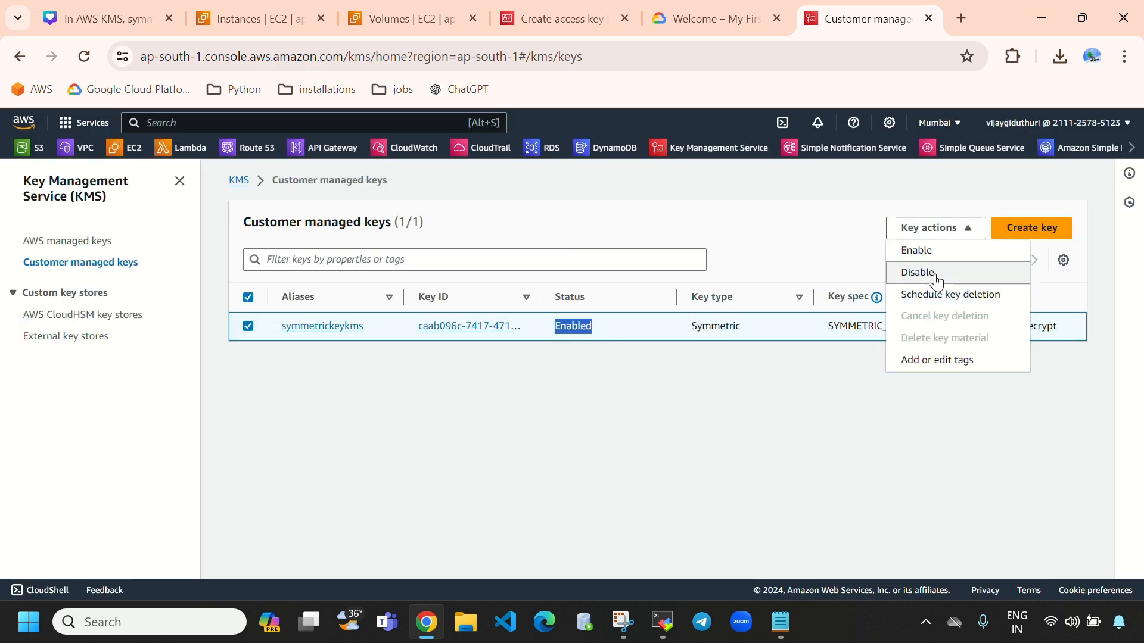
pyautogui.click(936, 279)
pyautogui.click(739, 505)
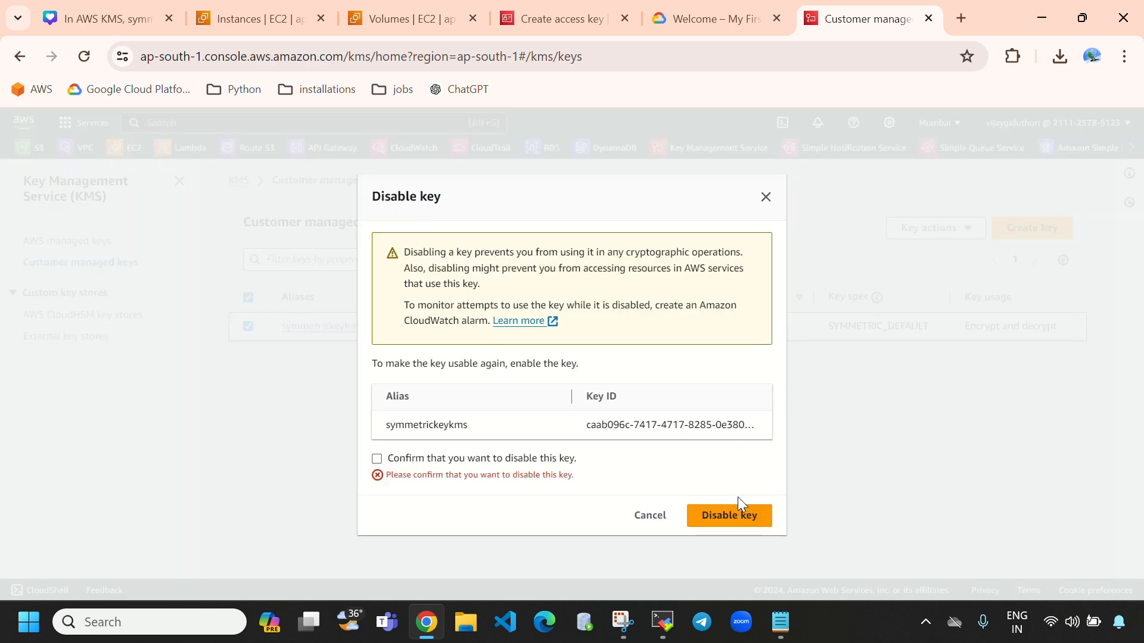
pyautogui.click(376, 459)
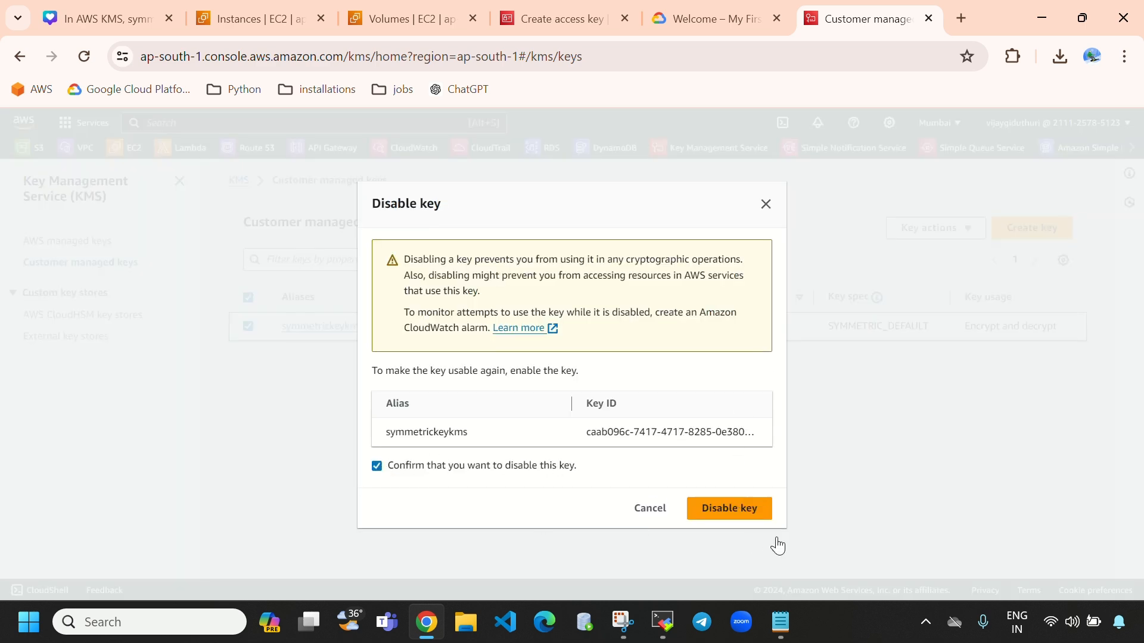
pyautogui.click(745, 508)
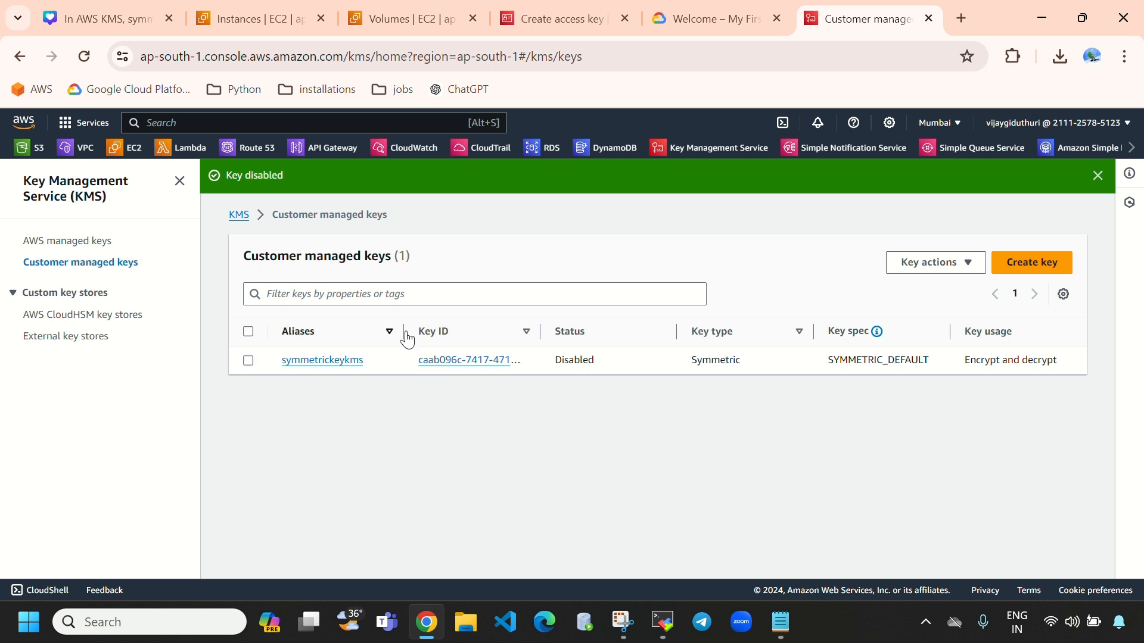
pyautogui.doubleClick(560, 359)
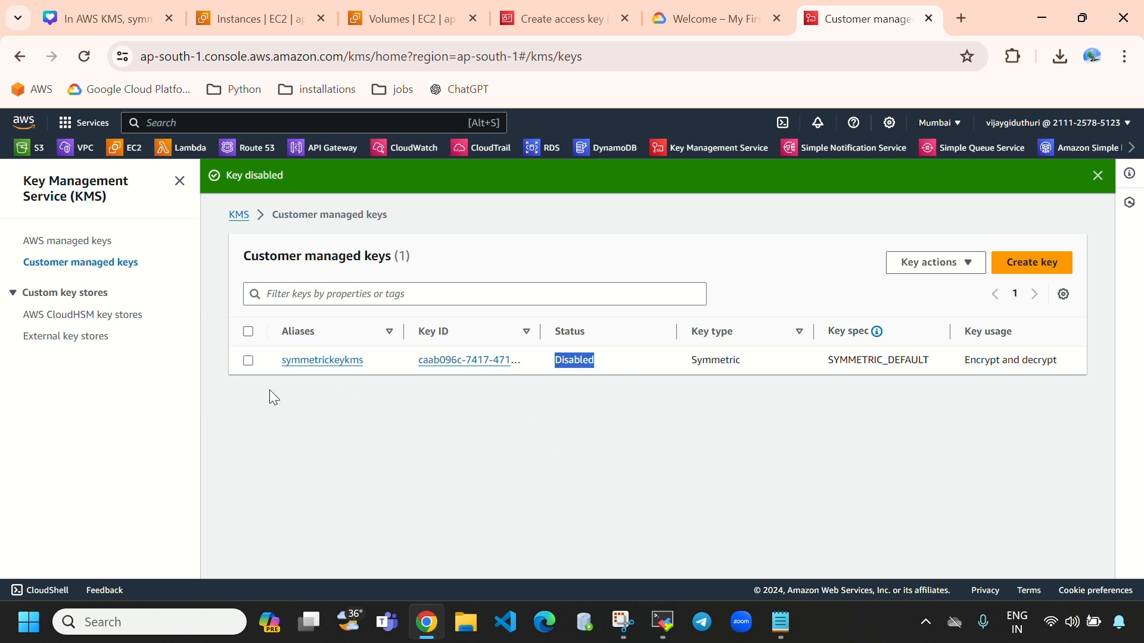
# Step: Open the key deletion scheduling for the symmetrickeykms key and set the waiting period to 7 days
pyautogui.click(249, 360)
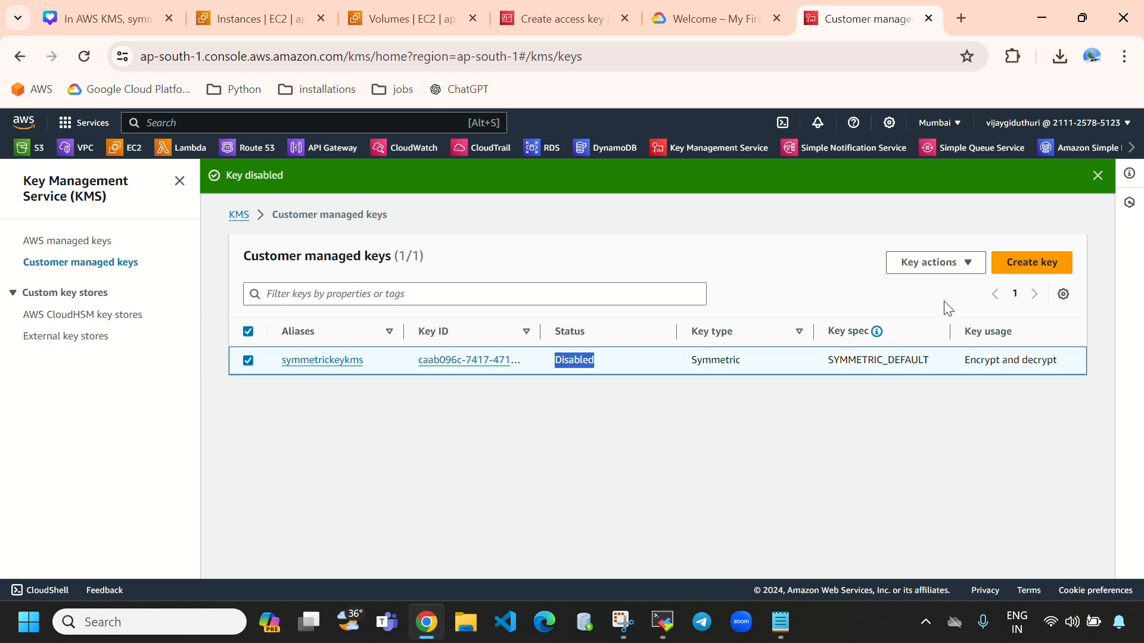
pyautogui.click(939, 268)
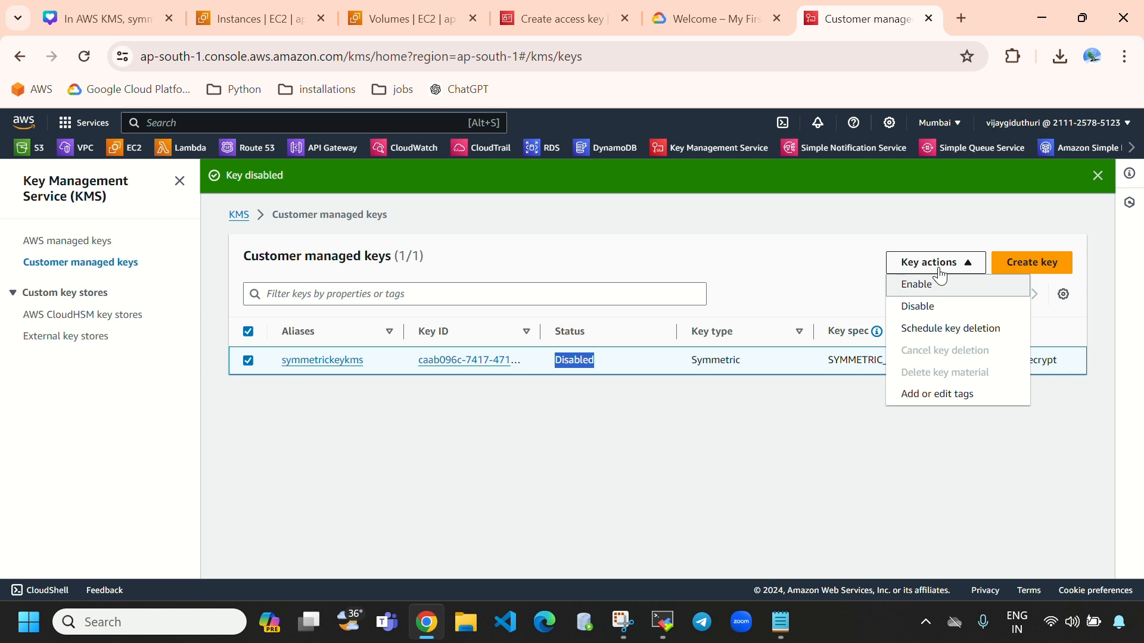
pyautogui.click(941, 335)
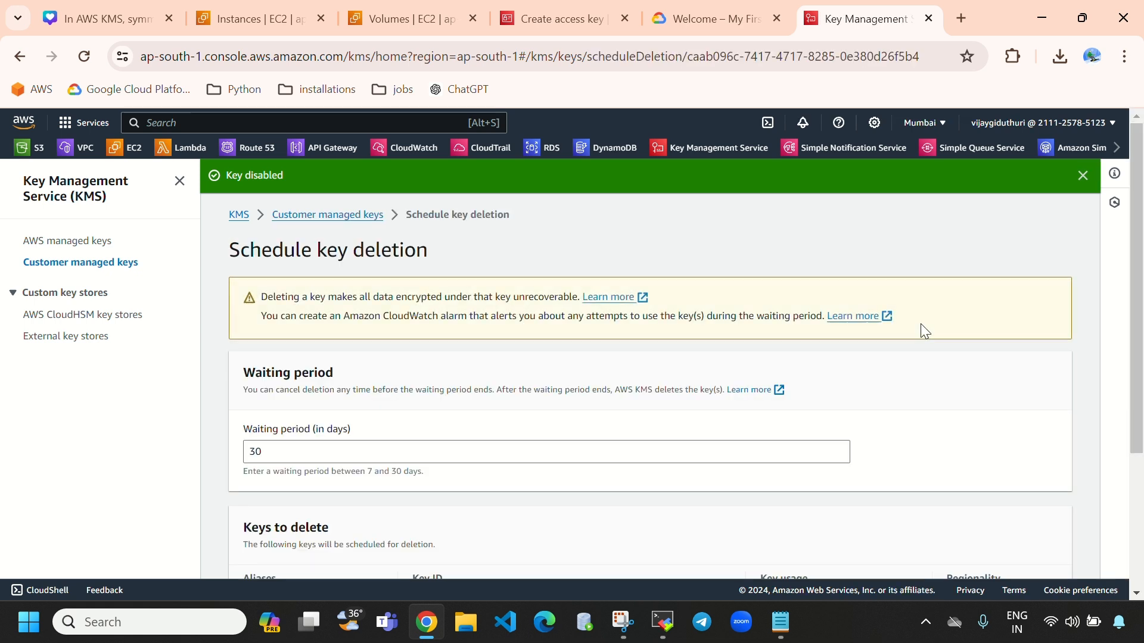
pyautogui.click(350, 447)
pyautogui.press('BackSpace')
pyautogui.press('BackSpace')
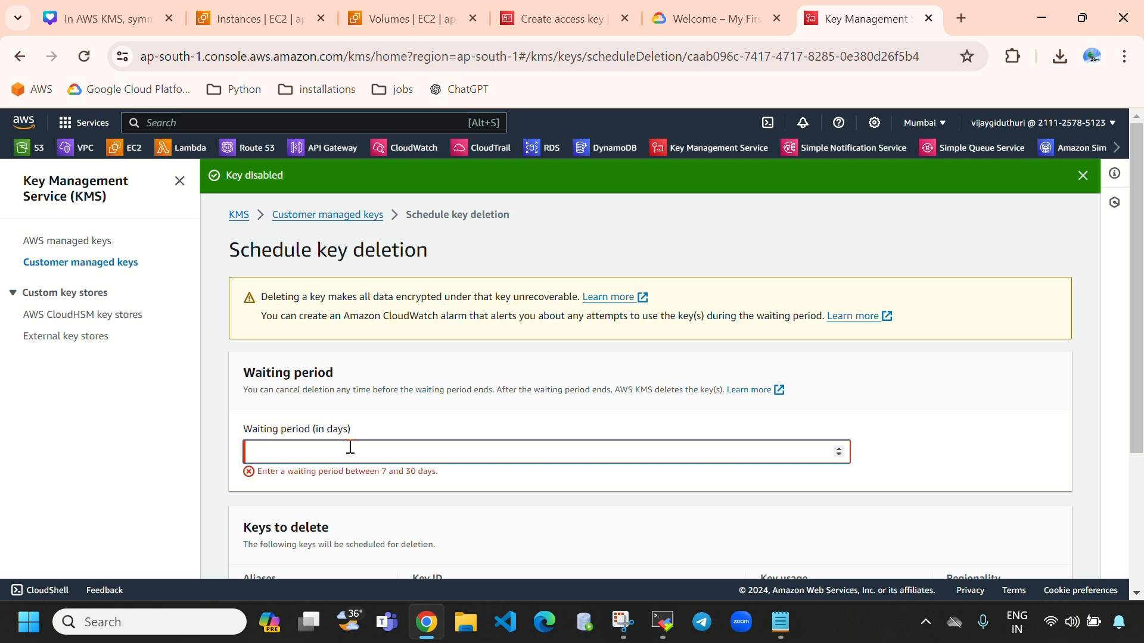
pyautogui.write('7')
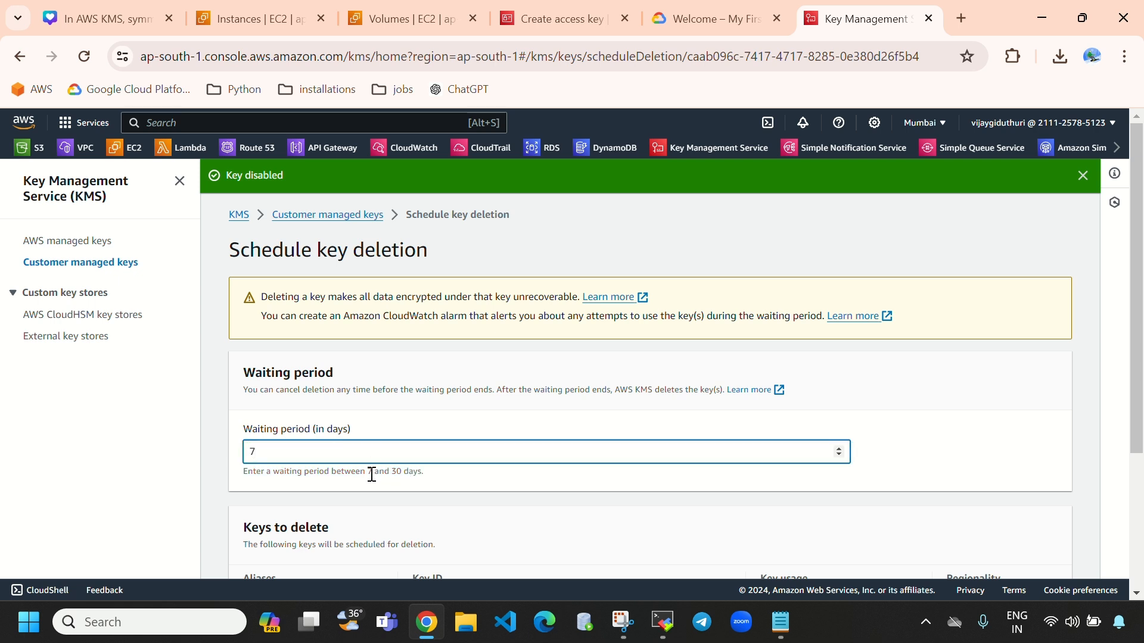
pyautogui.moveTo(237, 477); pyautogui.dragTo(329, 481)
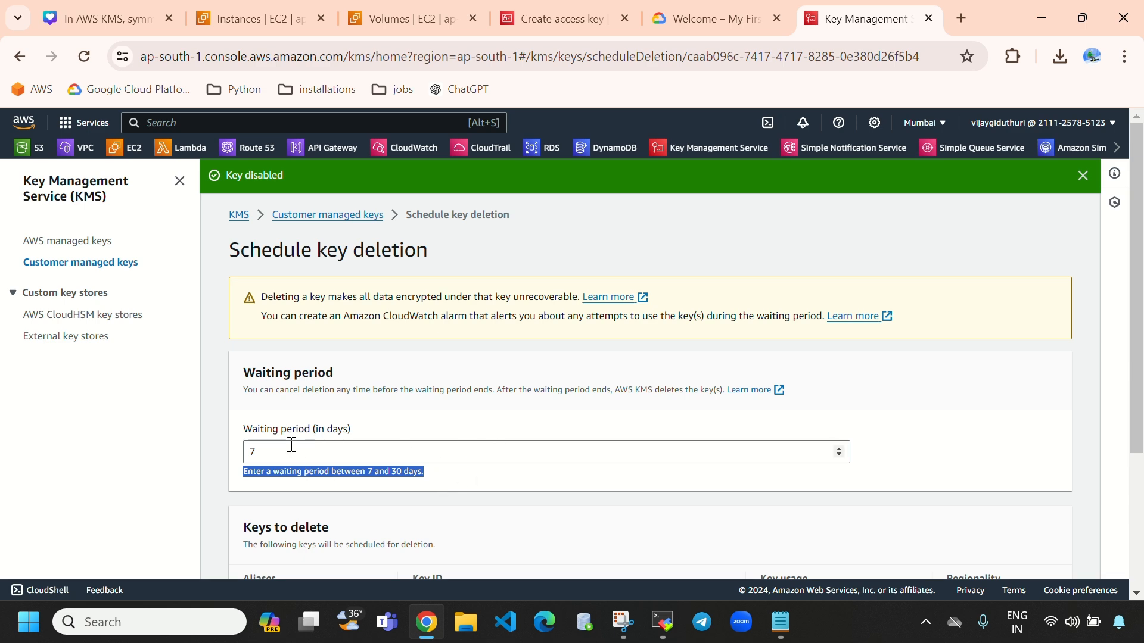
# Step: Confirm and schedule the deletion of the symmetrickeykms key, and check its status in the customer managed keys list
pyautogui.scroll(-4, 291, 445)
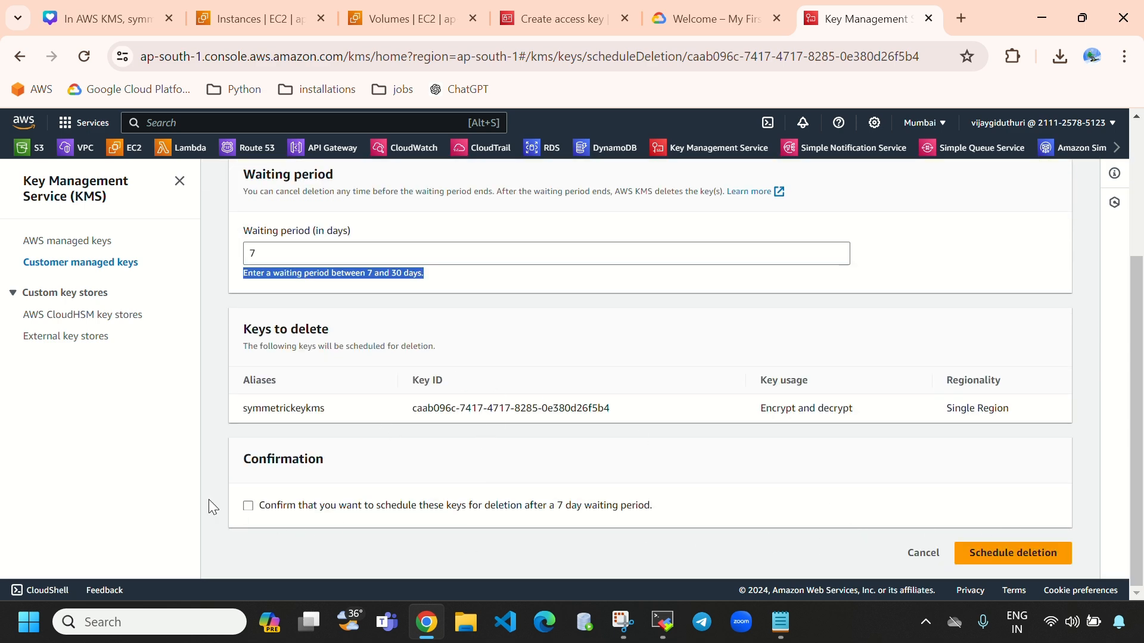
pyautogui.click(247, 505)
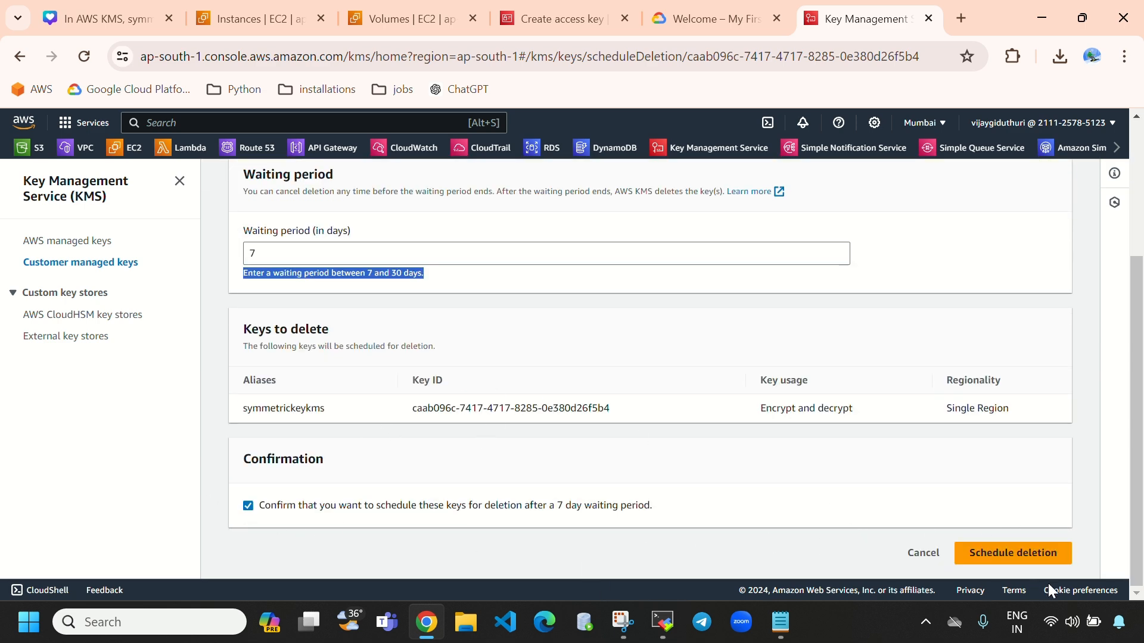
pyautogui.click(1013, 554)
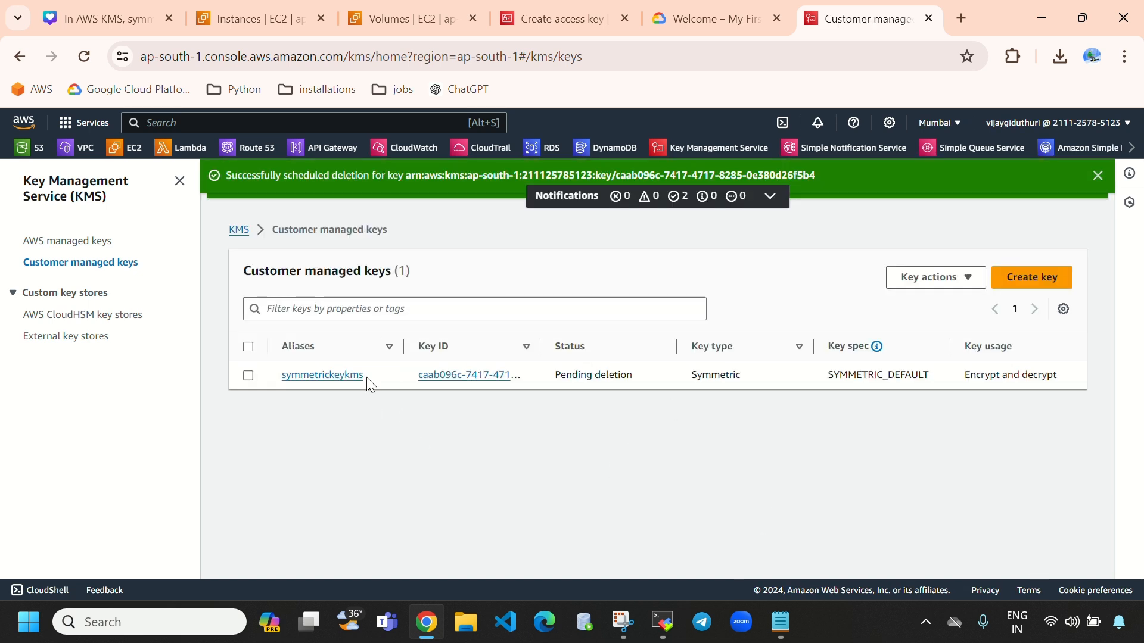
pyautogui.click(1098, 175)
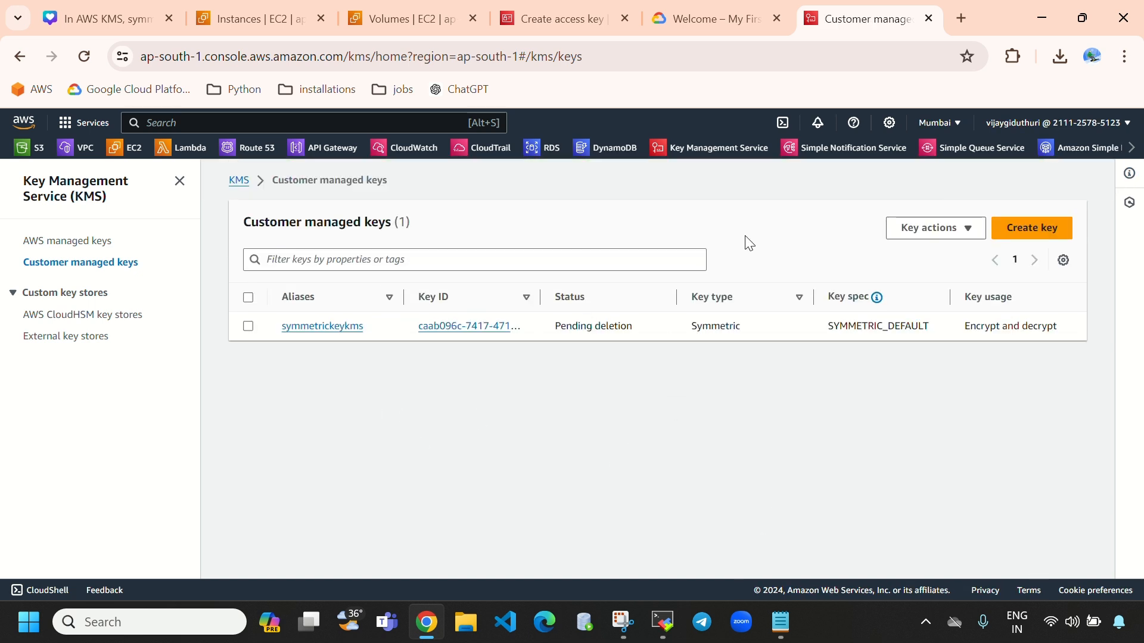
pyautogui.moveTo(633, 328); pyautogui.dragTo(536, 325)
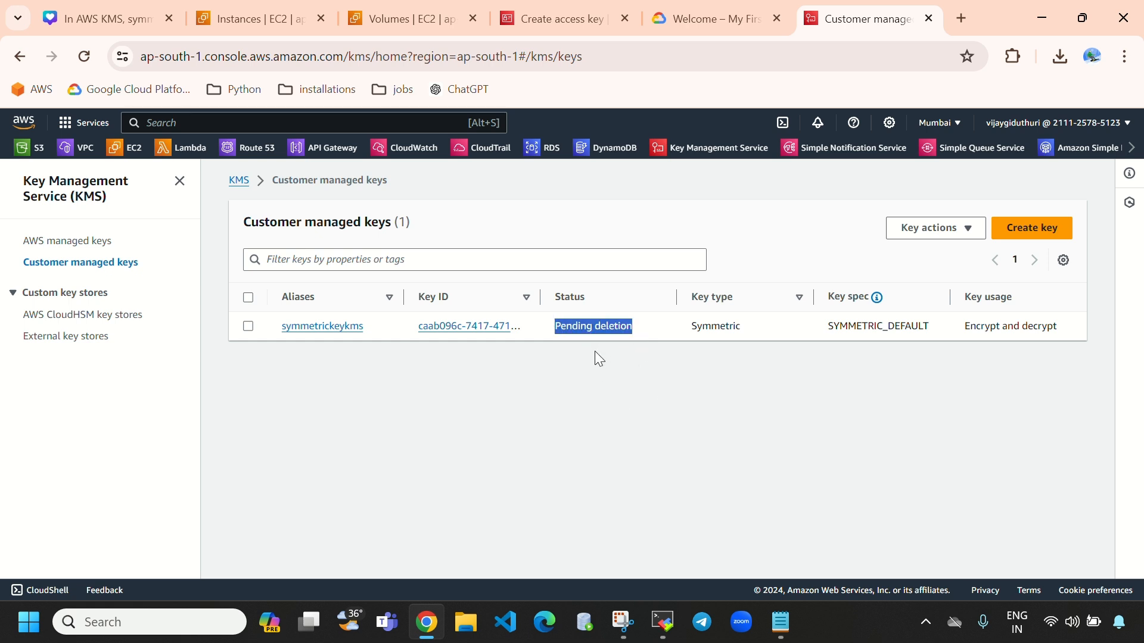
pyautogui.click(652, 343)
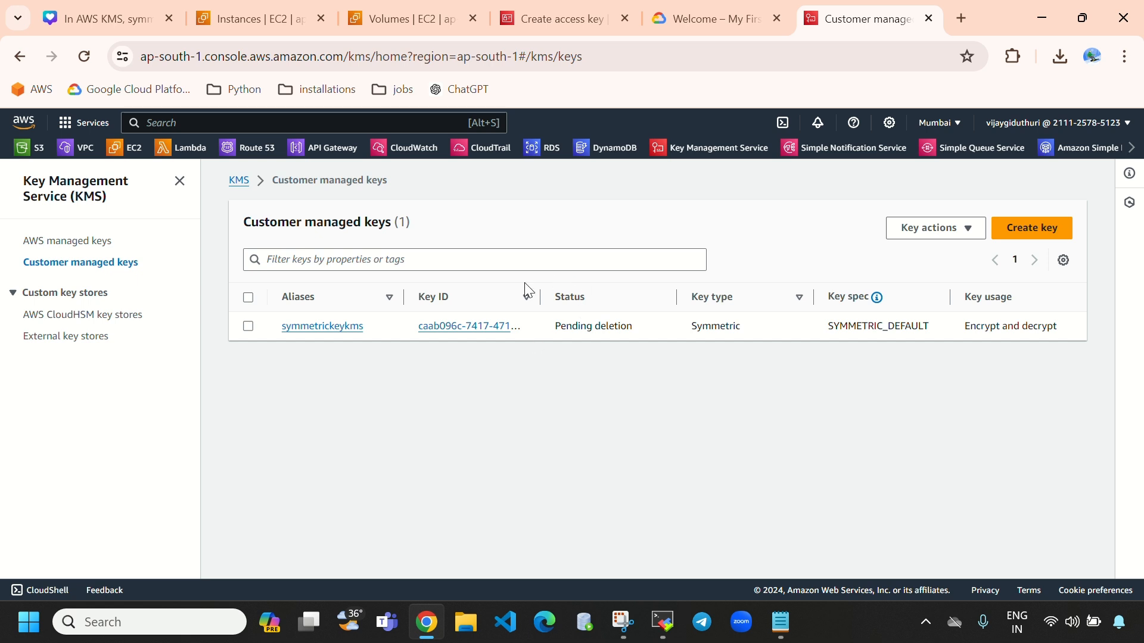